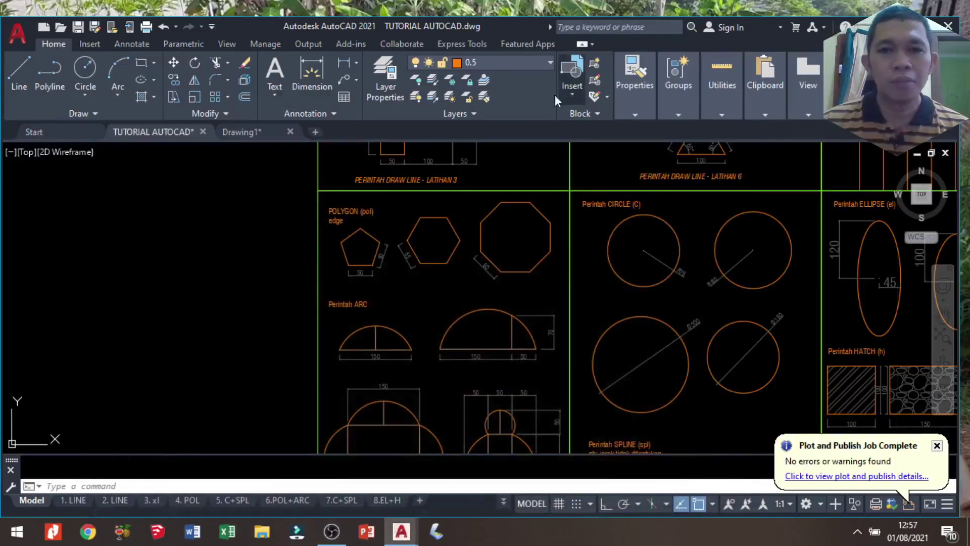
Zoom and pan across the exercise sheets down to the ARC, SPLINE and HATCH sheets.
scroll(453, 235, up, 2)
scroll(453, 236, down, 2)
scroll(439, 255, down, 2)
scroll(429, 259, down, 2)
scroll(422, 261, down, 1)
click(807, 75)
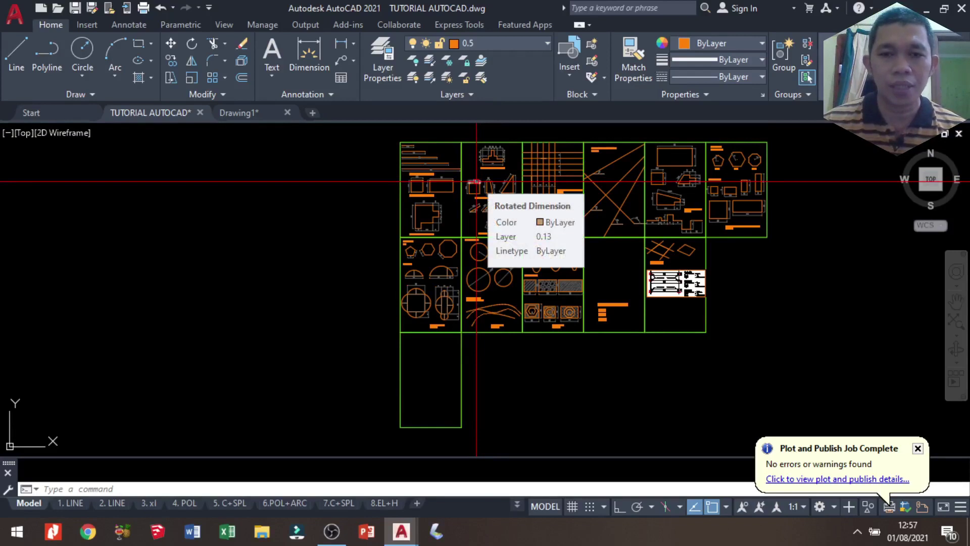
scroll(447, 171, up, 6)
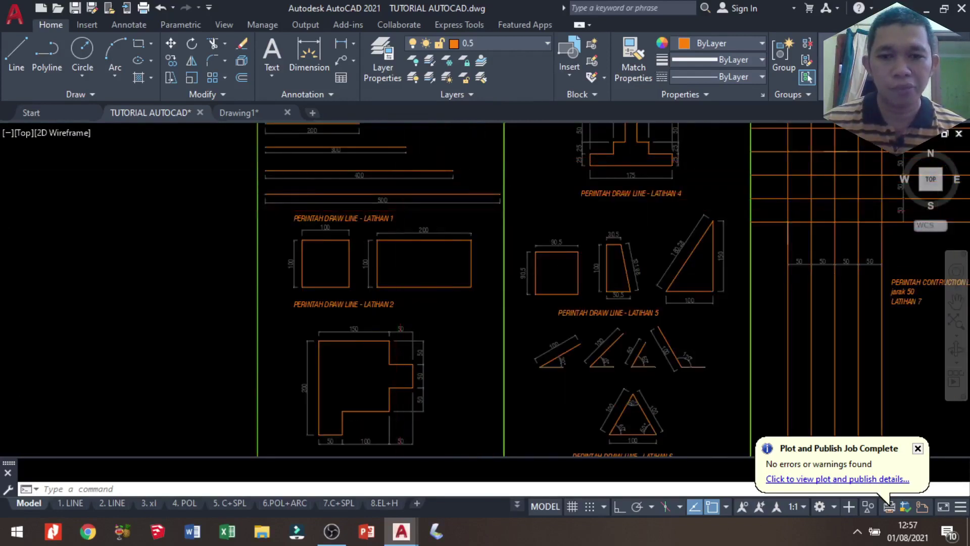
scroll(400, 210, down, 3)
scroll(330, 173, up, 3)
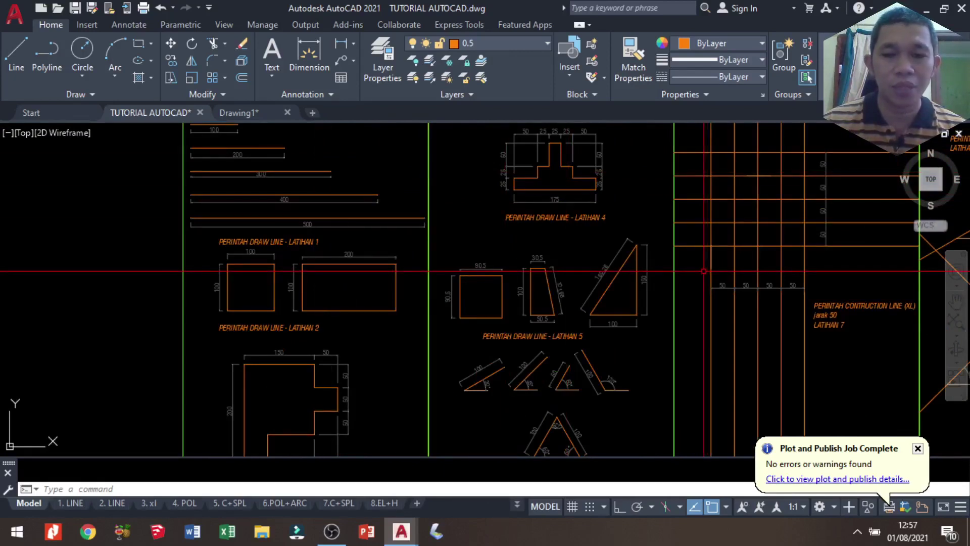
middle_drag(704, 271, 630, 261)
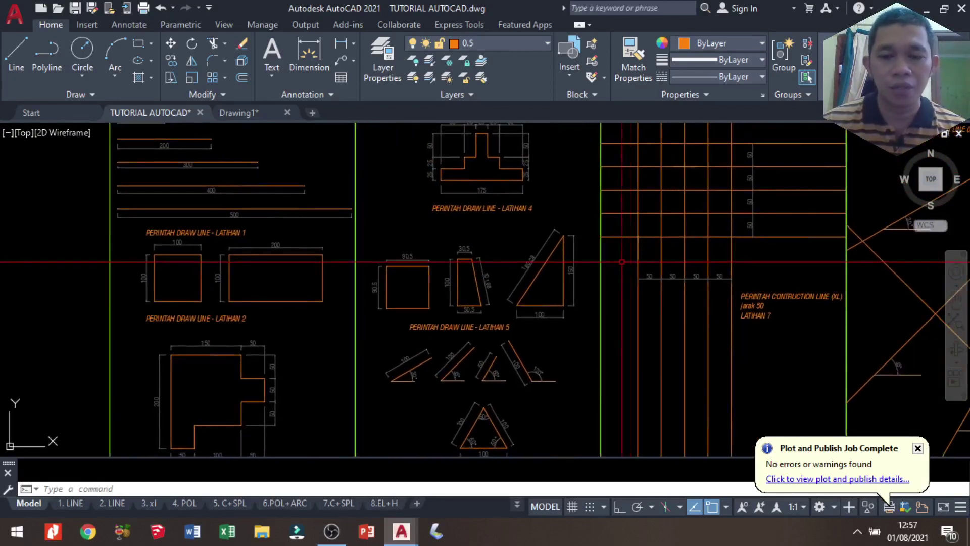
scroll(622, 262, down, 2)
scroll(379, 227, down, 2)
scroll(249, 387, down, 2)
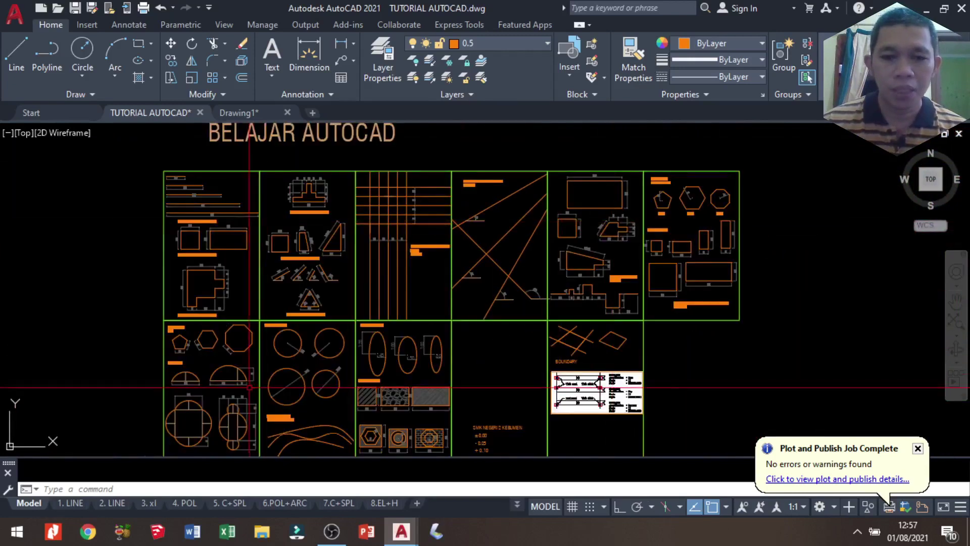
scroll(312, 207, up, 2)
scroll(312, 208, up, 2)
scroll(311, 208, up, 2)
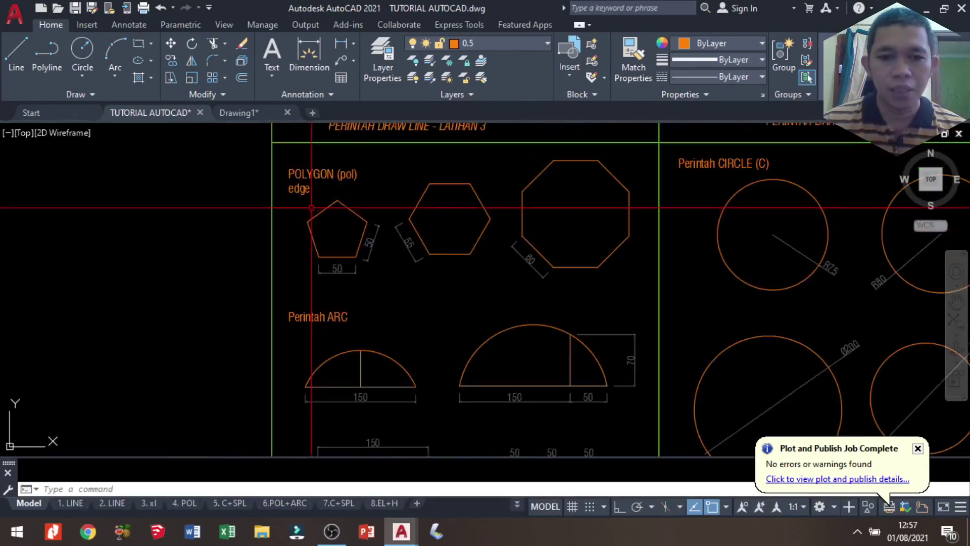
middle_drag(484, 330, 470, 247)
mouse_move(462, 379)
middle_down()
mouse_move(457, 363)
mouse_move(462, 445)
middle_up()
mouse_move(488, 358)
middle_down()
mouse_move(258, 202)
mouse_move(467, 289)
middle_up()
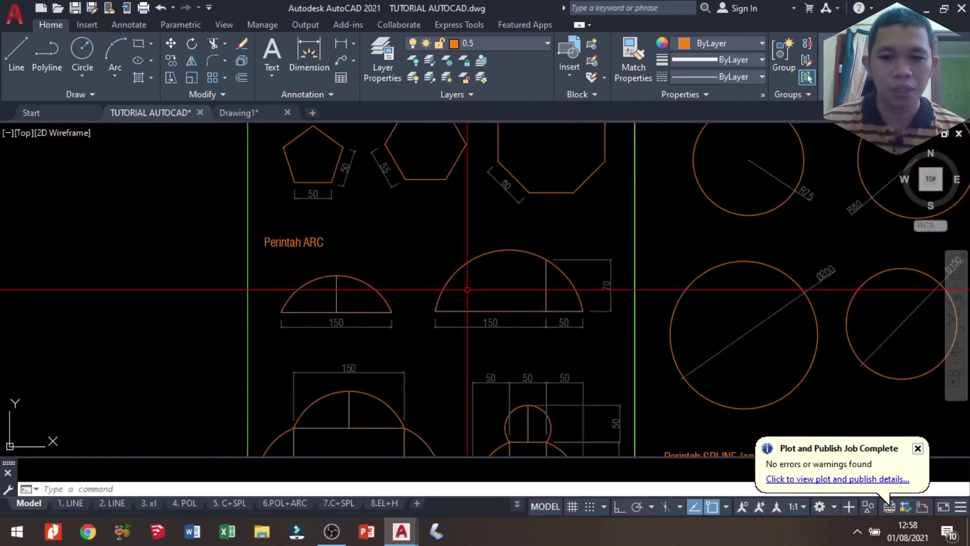
Return to the drawing and pan to free space beside the POLYGON and ARC sheet.
click(331, 531)
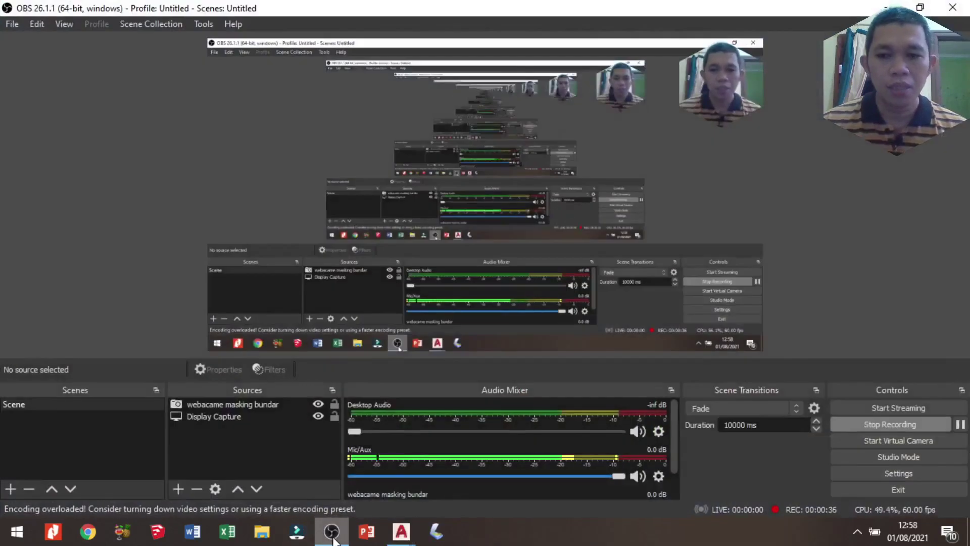
click(331, 531)
middle_drag(603, 361, 333, 331)
scroll(334, 331, down, 2)
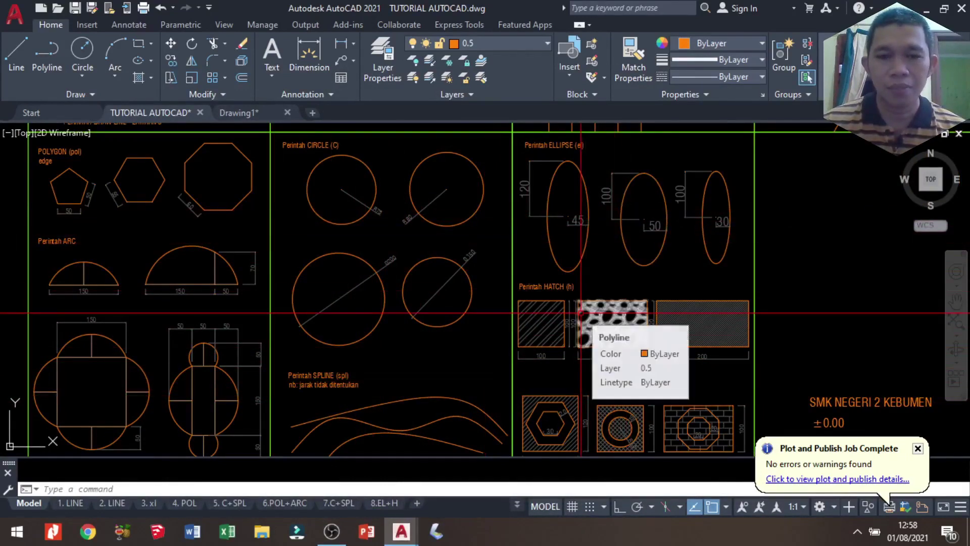
scroll(599, 307, down, 1)
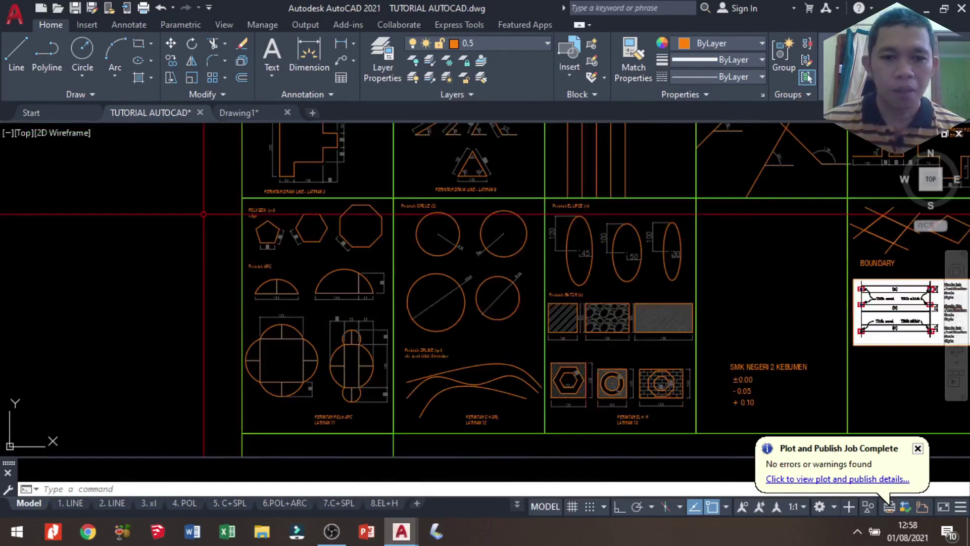
scroll(194, 215, up, 4)
middle_drag(163, 249, 444, 249)
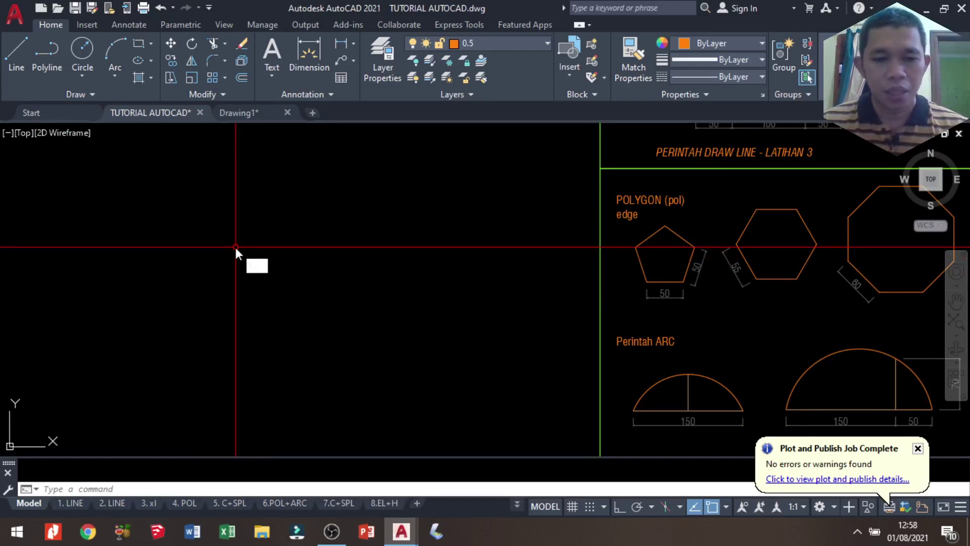
Draw a practice rectangle in the empty space and select it.
text(c)
key(Return)
click(110, 286)
click(185, 247)
key(Return)
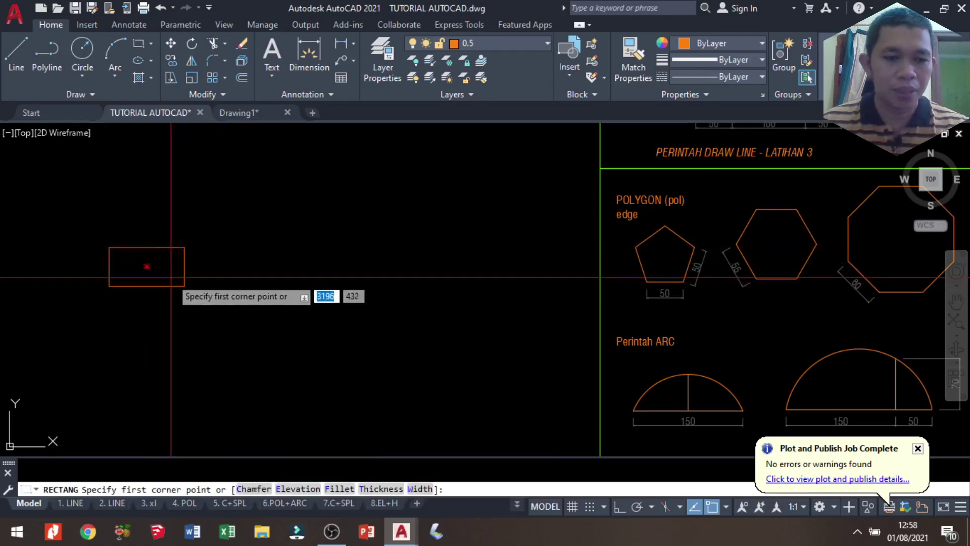
key(Escape)
click(253, 310)
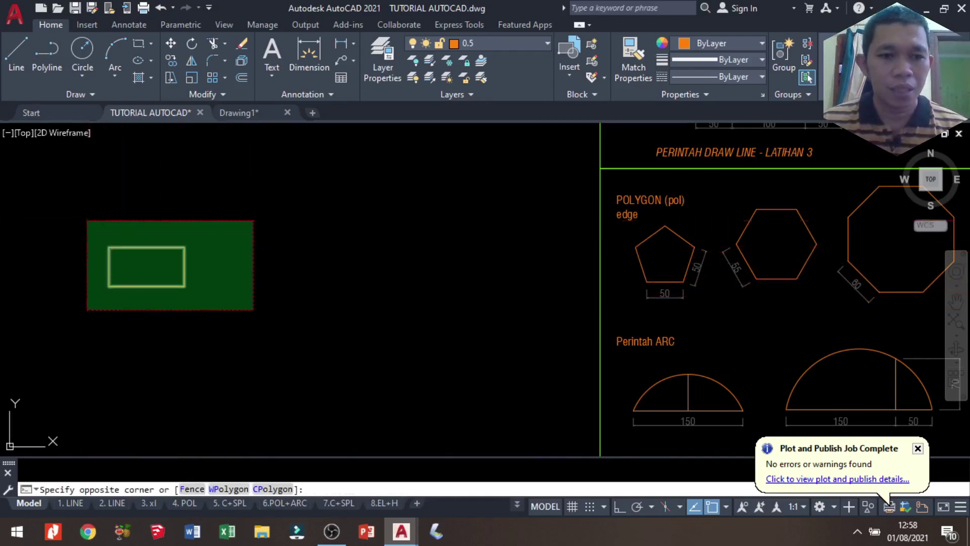
click(87, 221)
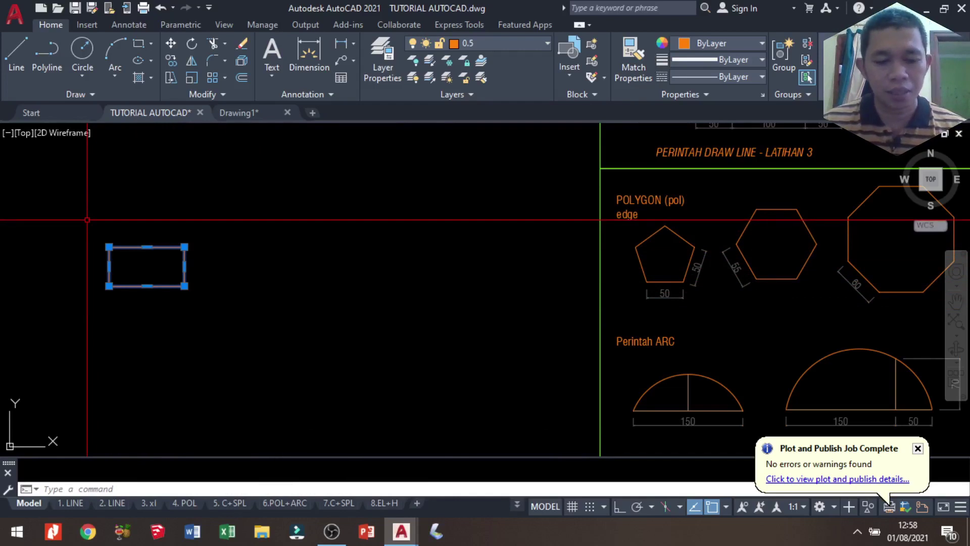
Copy the rectangle to the right of the original, using its lower-left corner as base.
text(co)
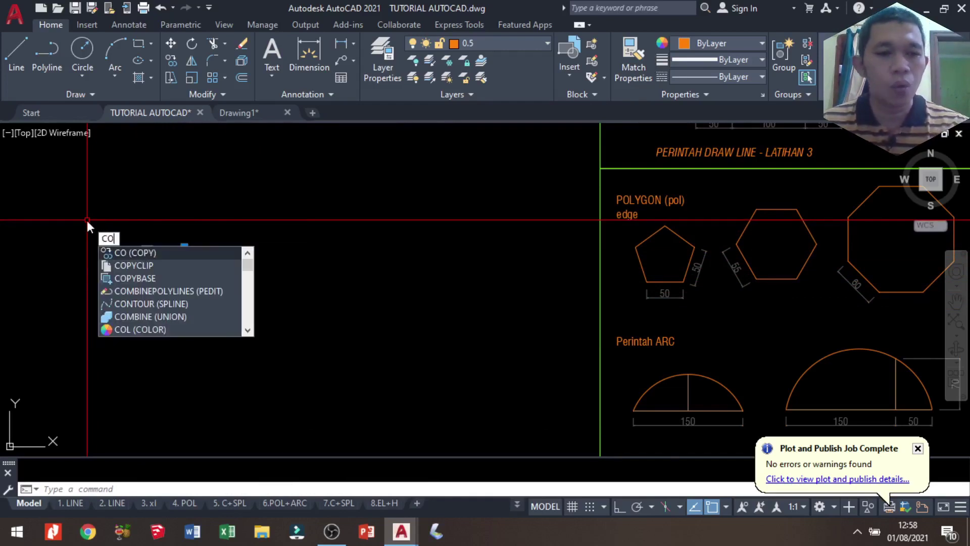
key(Return)
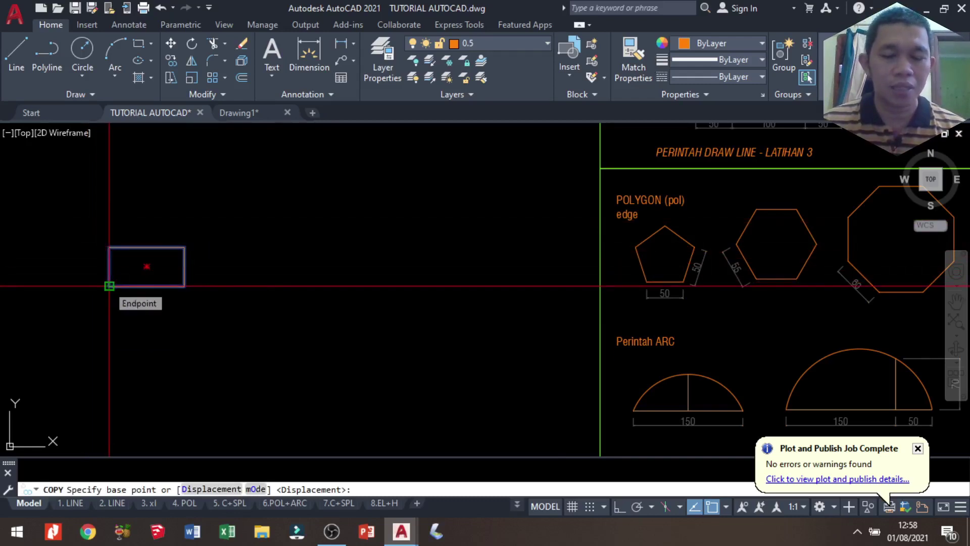
click(109, 286)
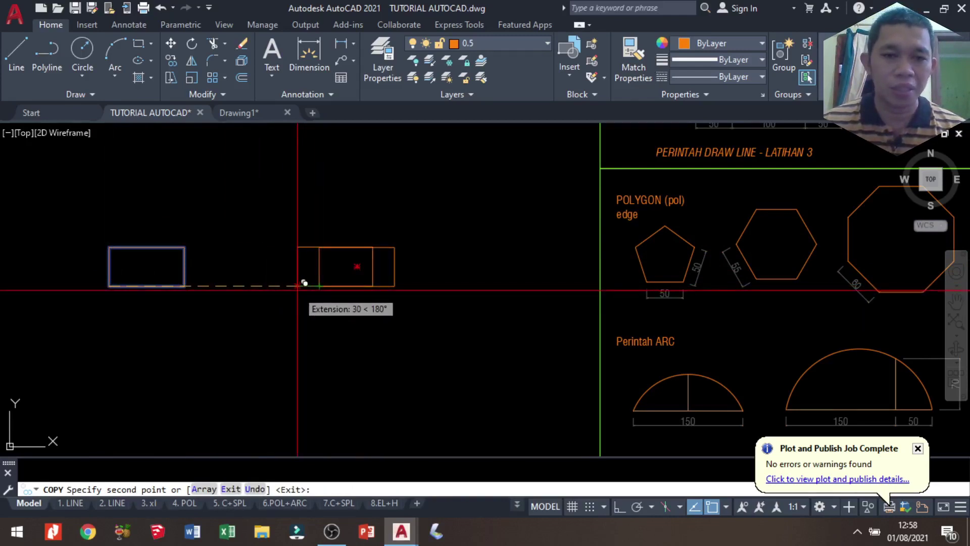
click(304, 283)
key(Return)
scroll(227, 268, down, 2)
scroll(205, 263, up, 2)
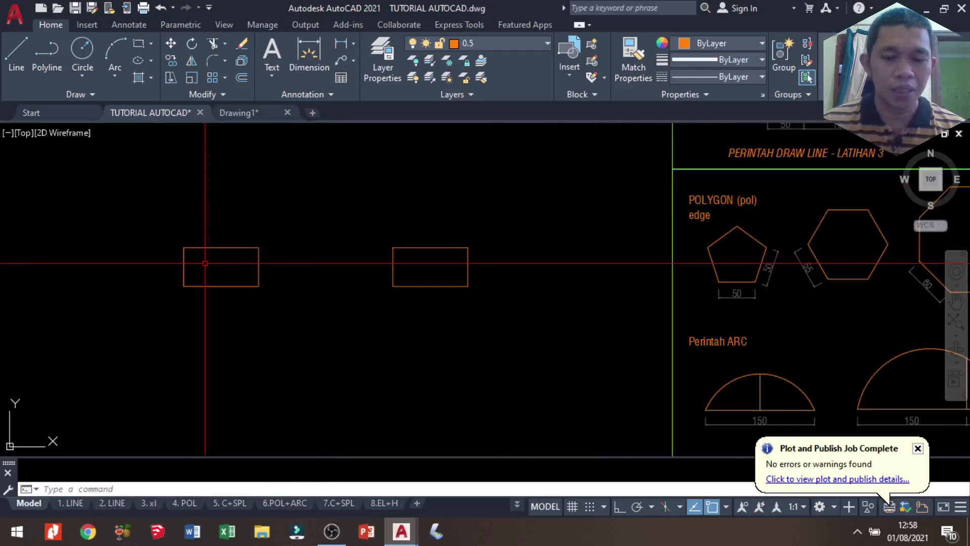
Move both practice rectangles lower in the drawing, then delete them.
click(424, 316)
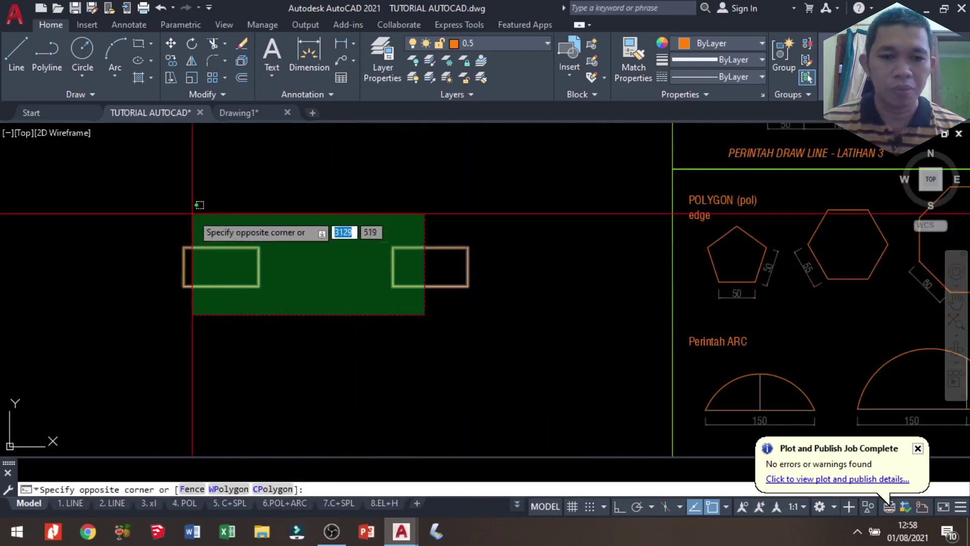
click(308, 305)
click(144, 217)
click(566, 360)
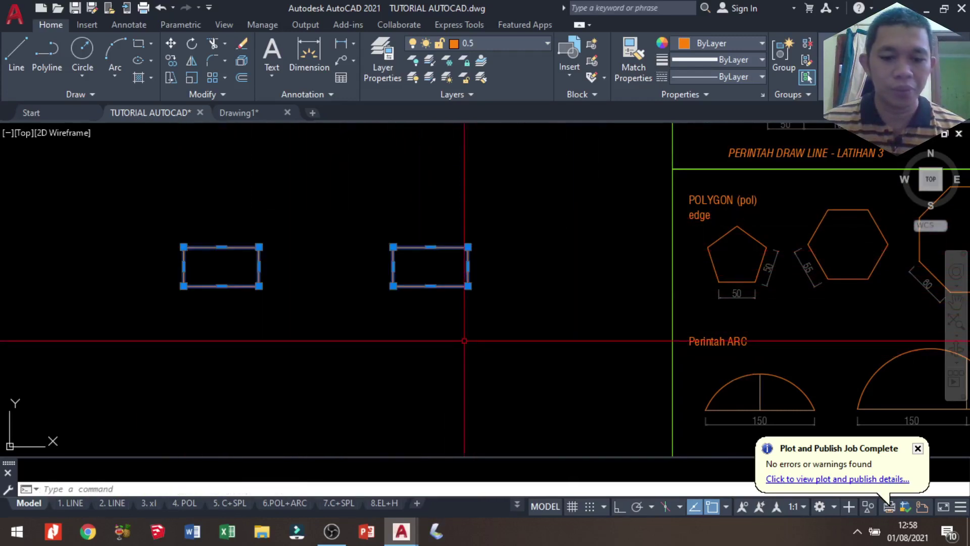
text(M)
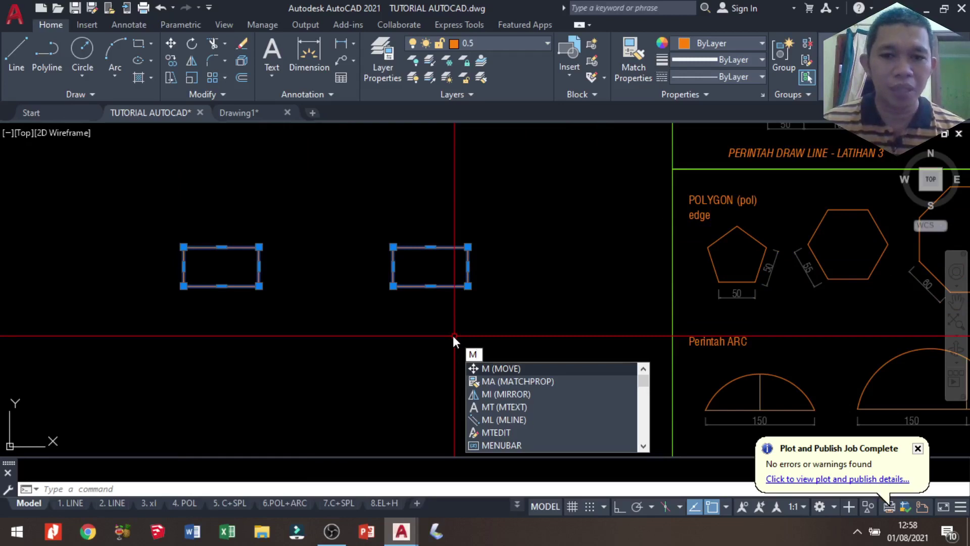
key(Return)
click(184, 286)
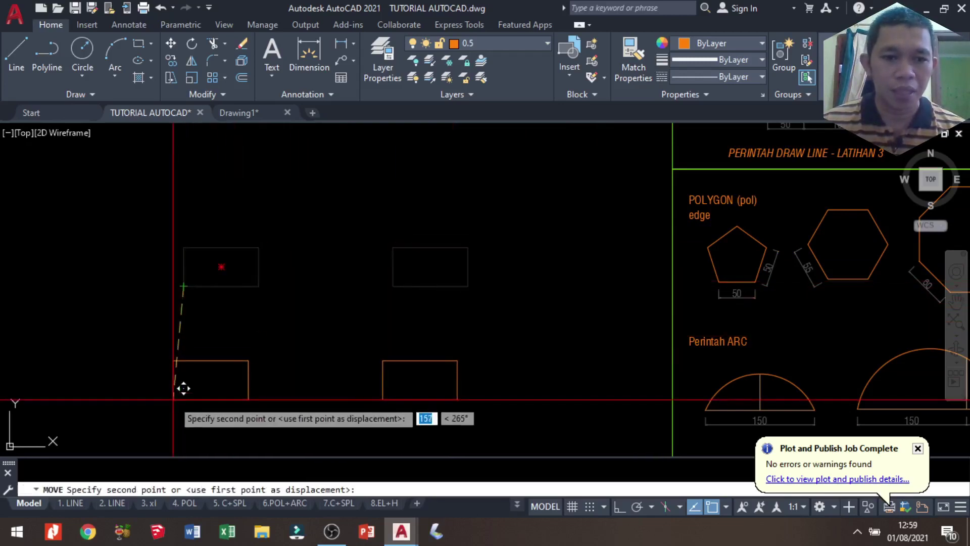
click(199, 389)
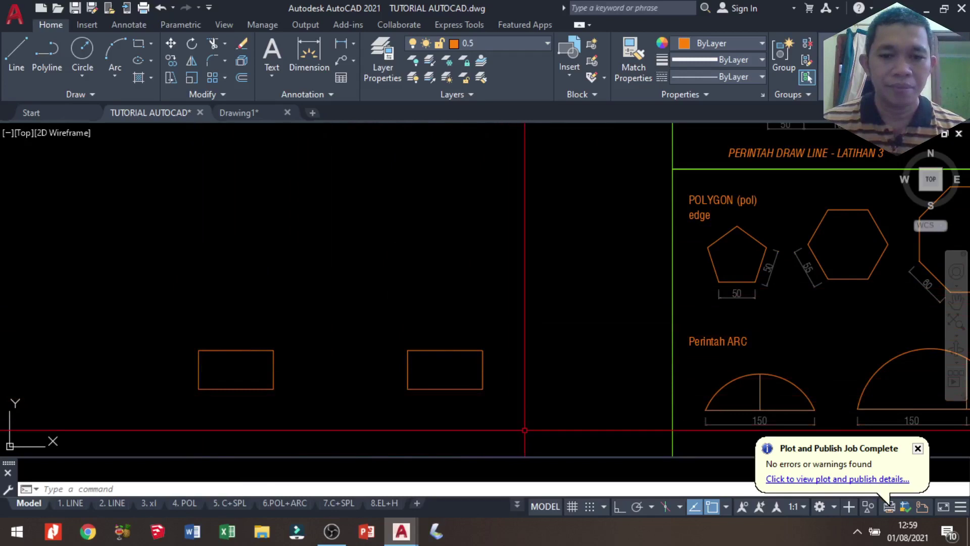
click(521, 397)
click(133, 330)
key(Delete)
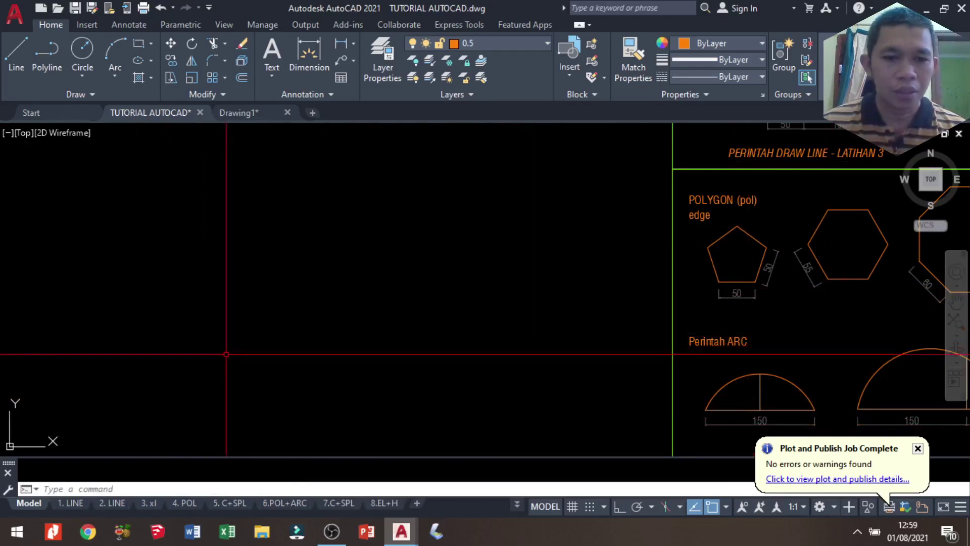
Pan to the POLYGON edge examples with empty space left of the pentagon, entering POL.
middle_drag(754, 224, 651, 222)
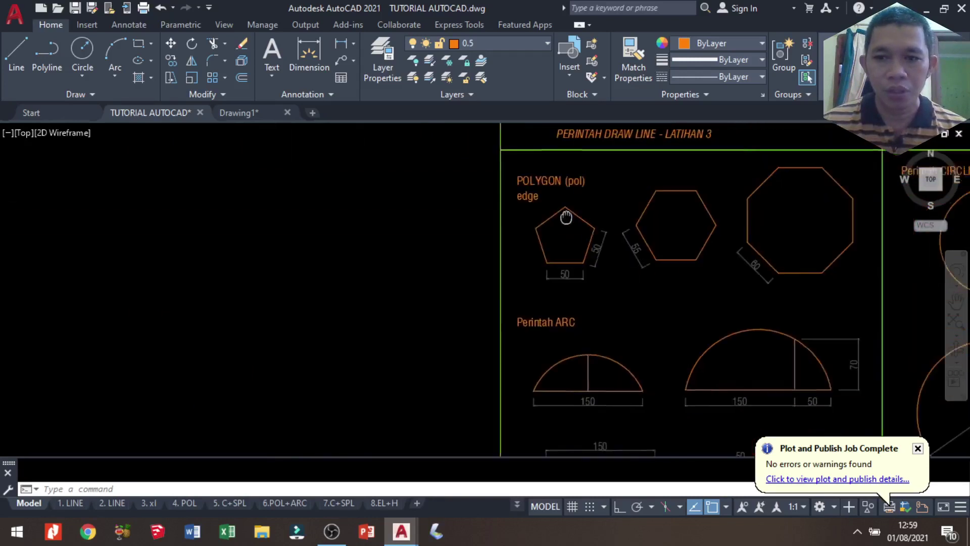
scroll(652, 223, down, 2)
scroll(455, 232, up, 3)
scroll(440, 235, up, 2)
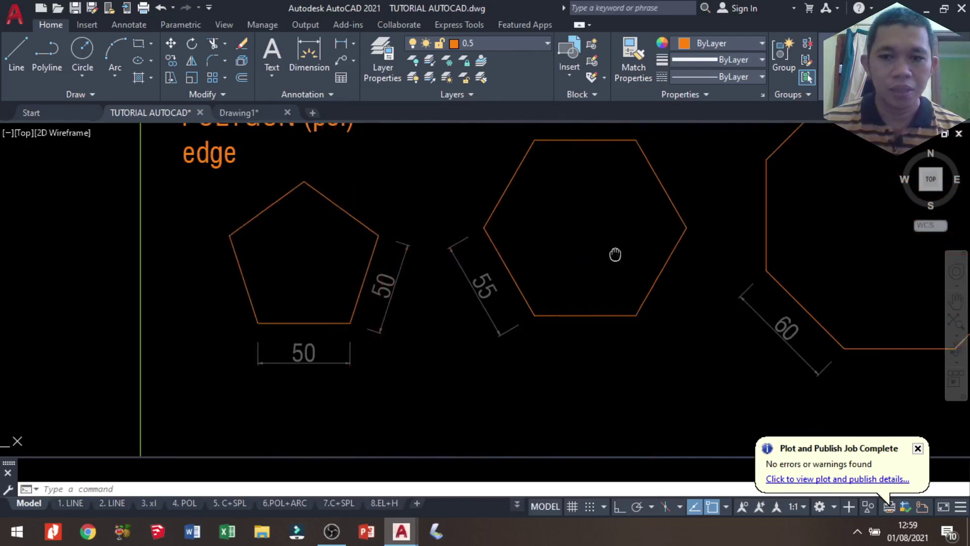
middle_drag(654, 254, 568, 258)
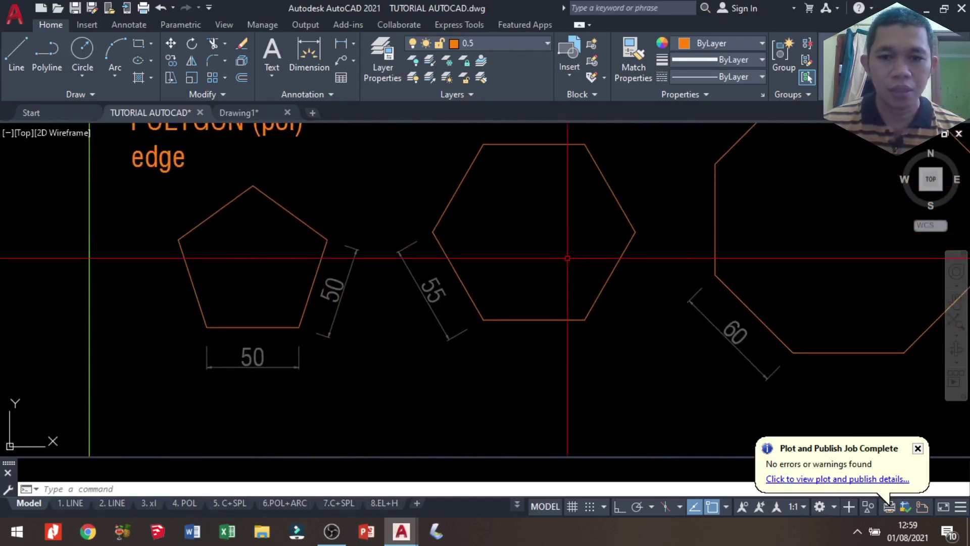
middle_drag(641, 258, 363, 282)
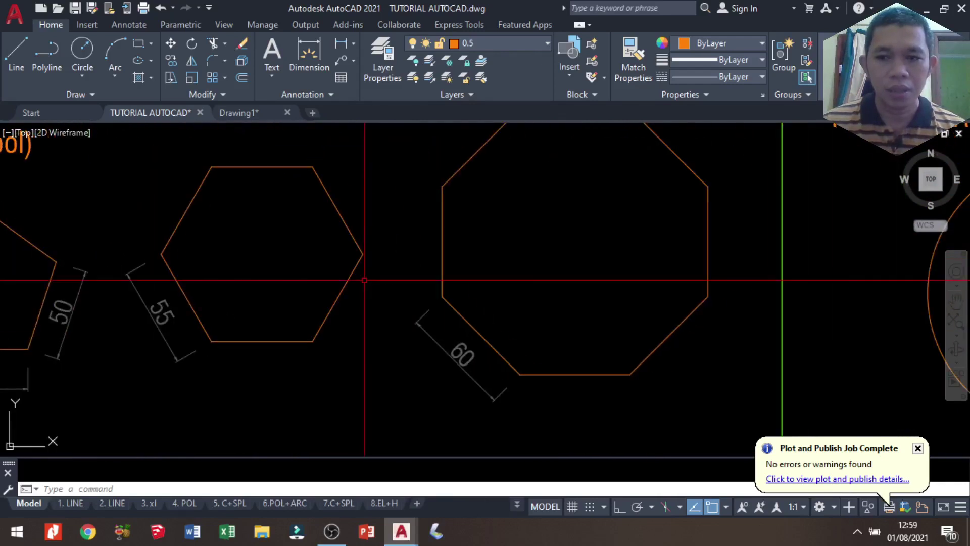
scroll(806, 288, down, 2)
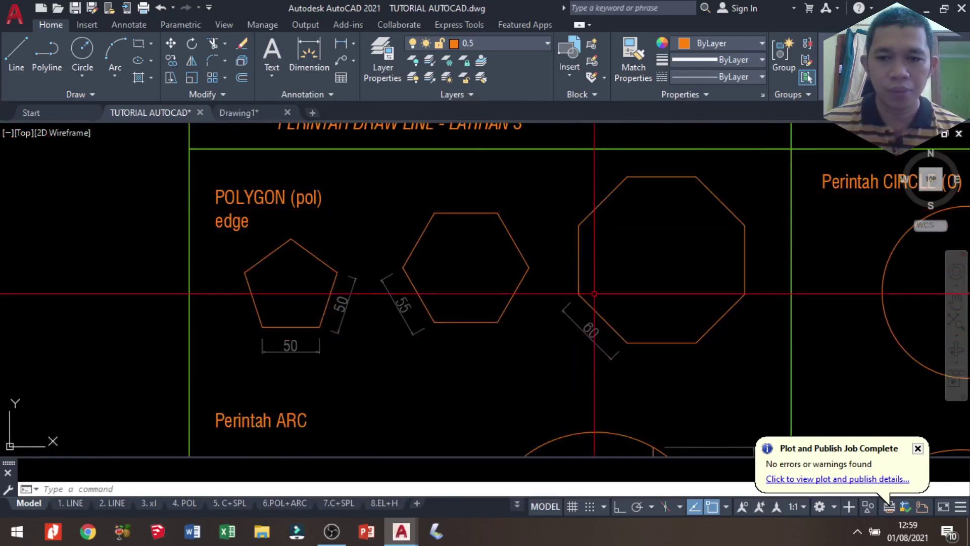
scroll(748, 318, down, 2)
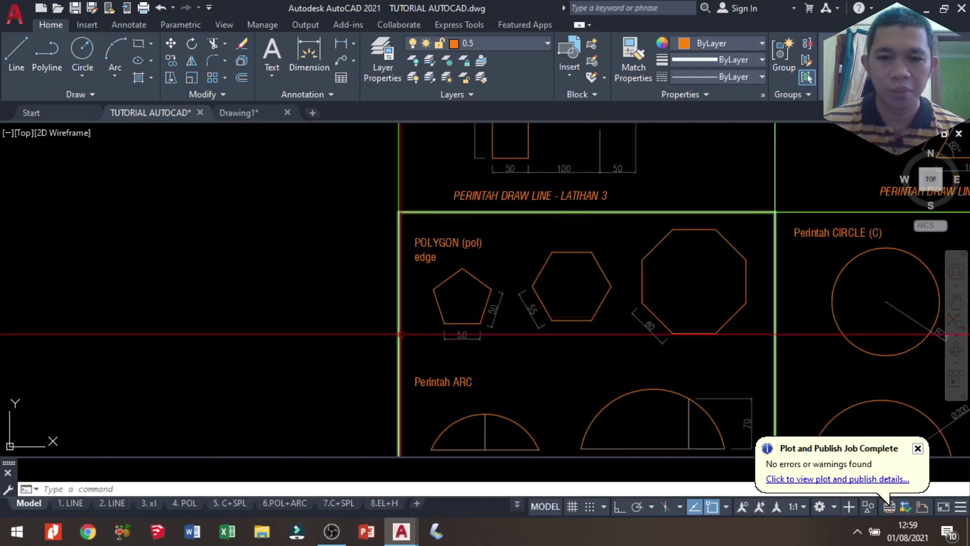
middle_drag(268, 312, 394, 264)
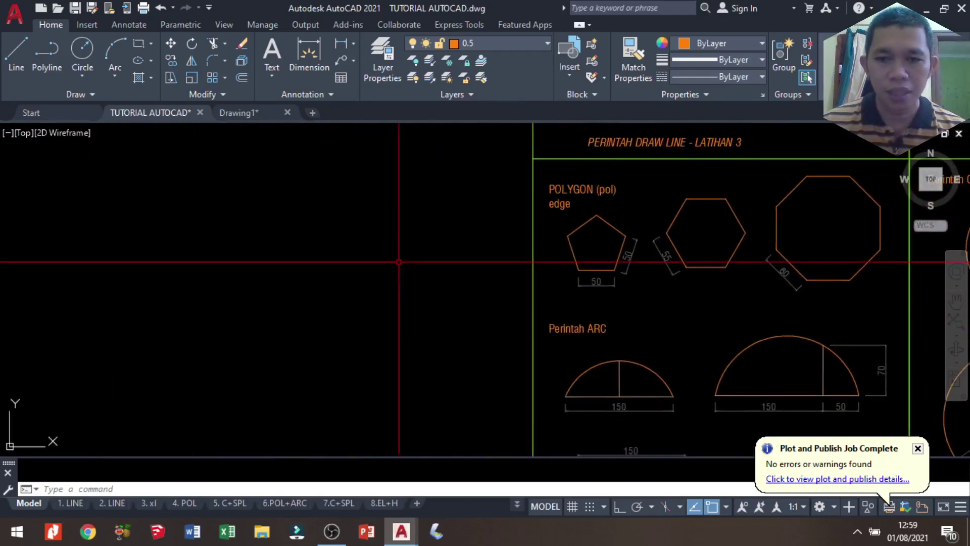
scroll(314, 258, up, 2)
middle_drag(315, 267, 388, 266)
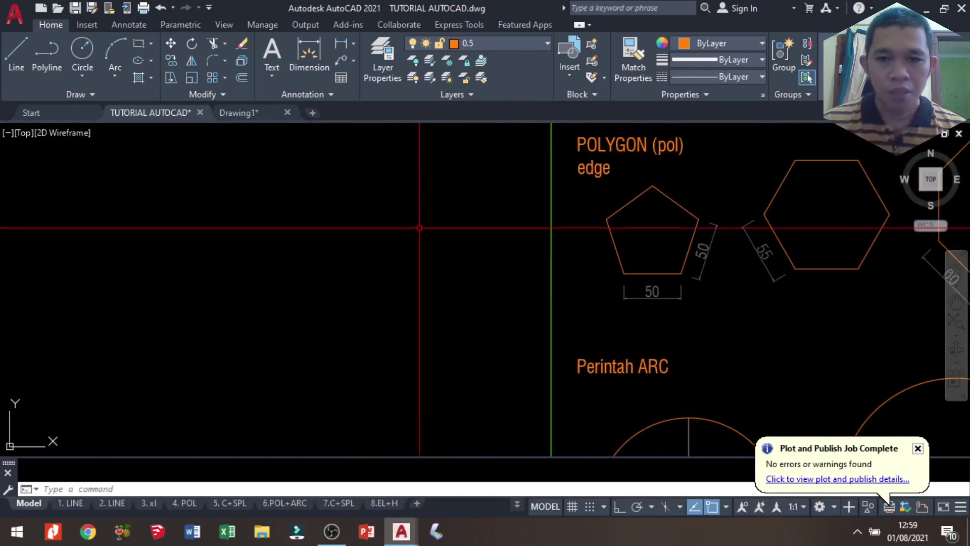
text(POL)
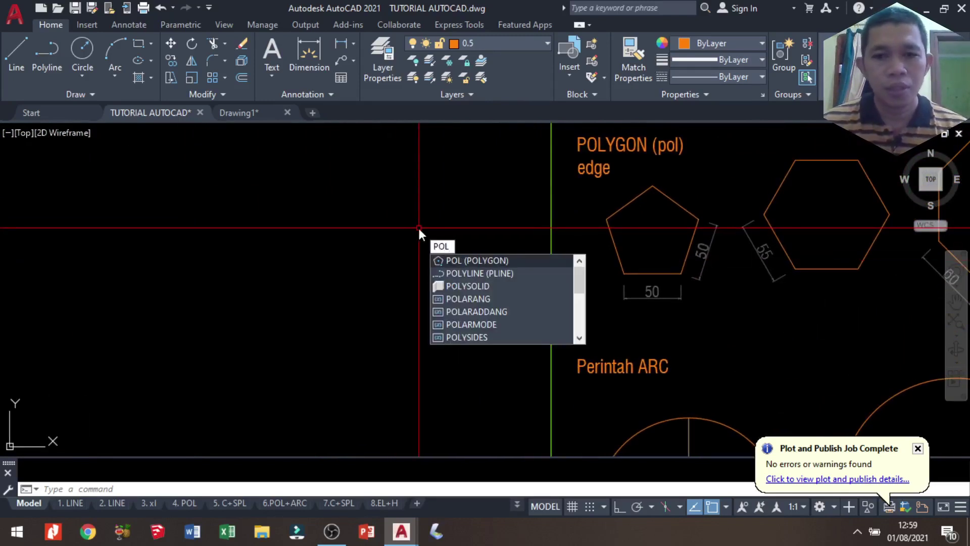
Draw a five-sided polygon by Edge with Ortho on and a 50-unit horizontal edge.
key(Return)
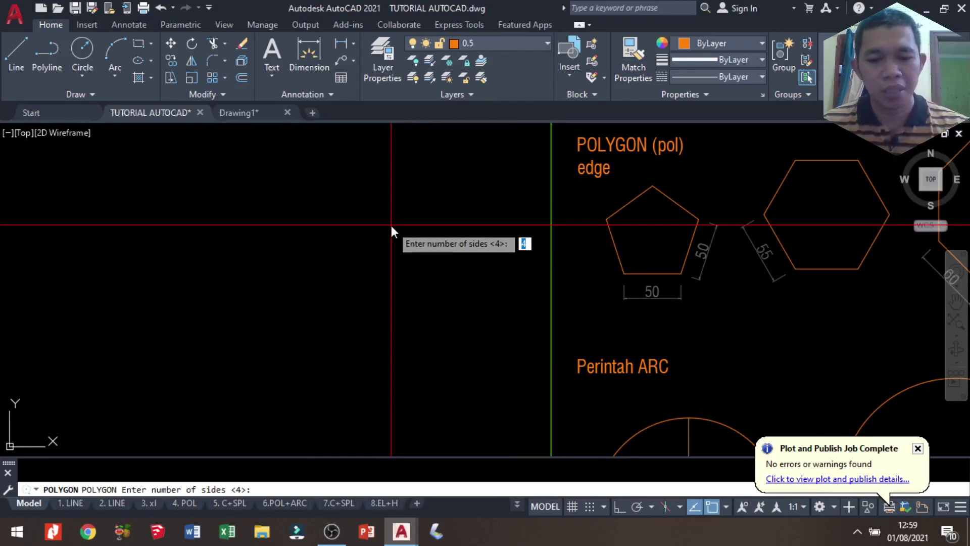
key(Return)
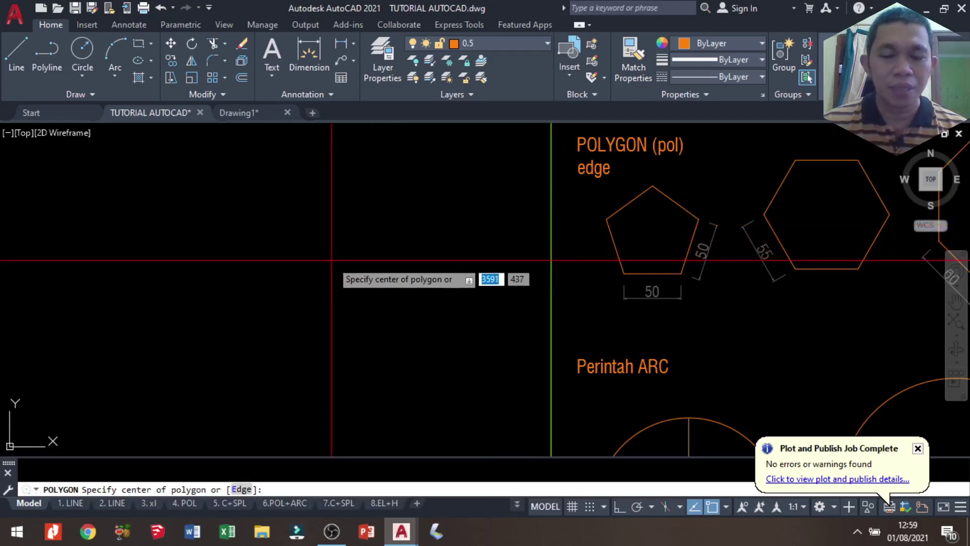
right_click(332, 261)
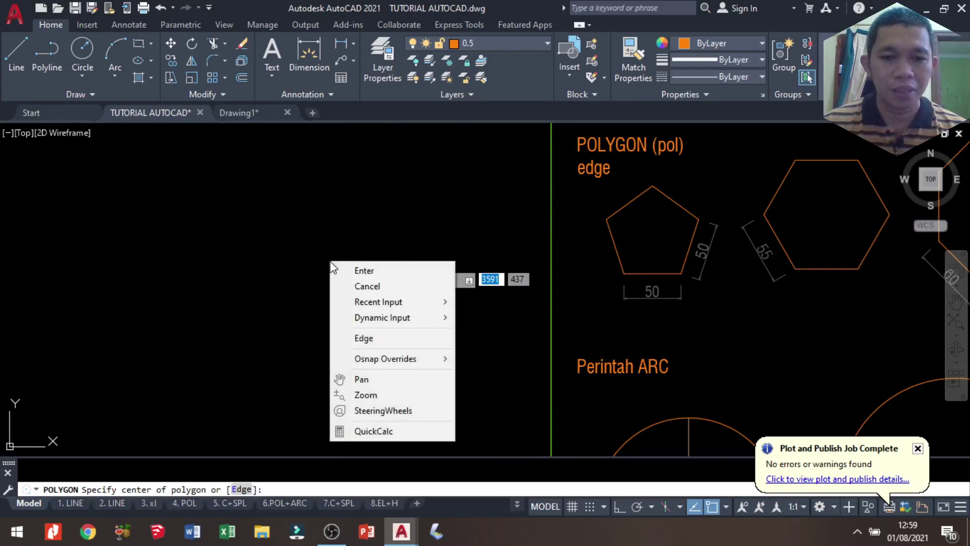
click(360, 339)
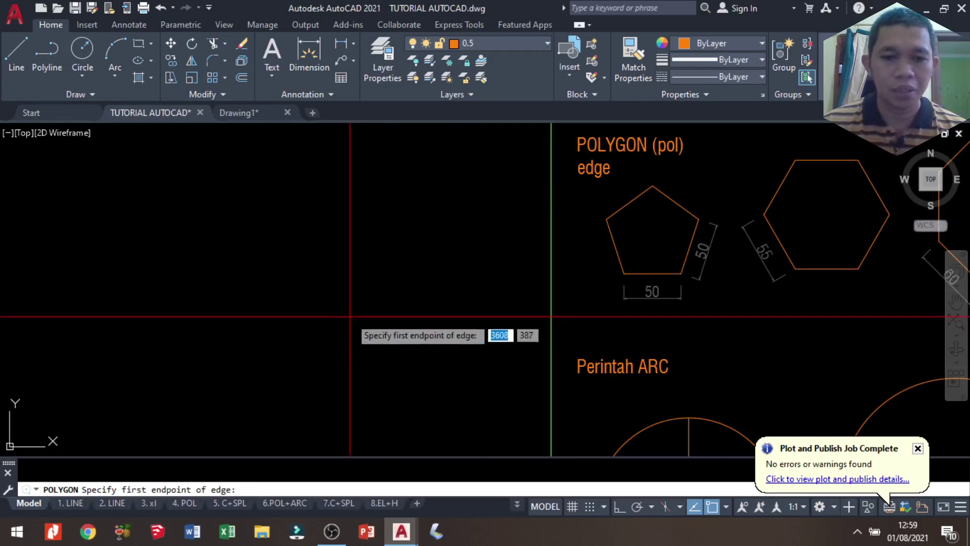
click(240, 275)
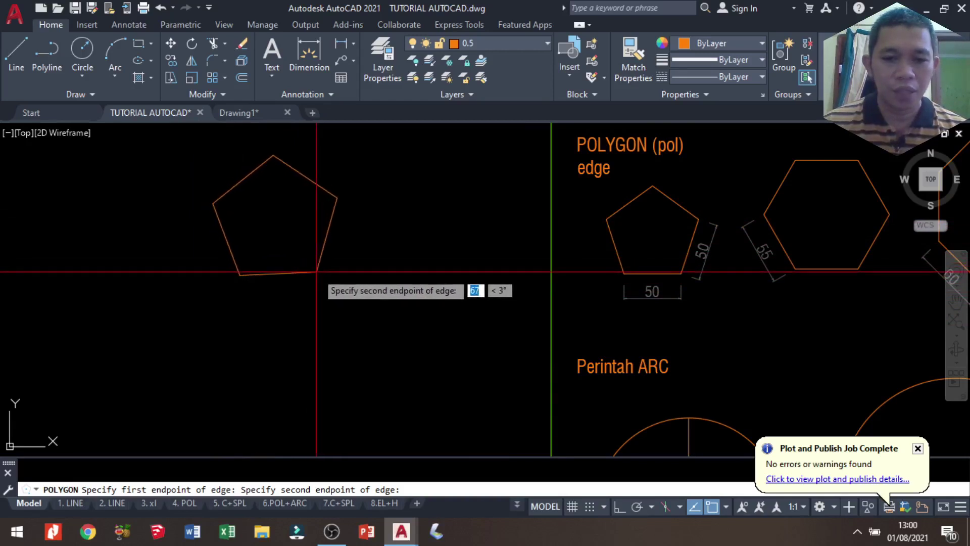
key(F8)
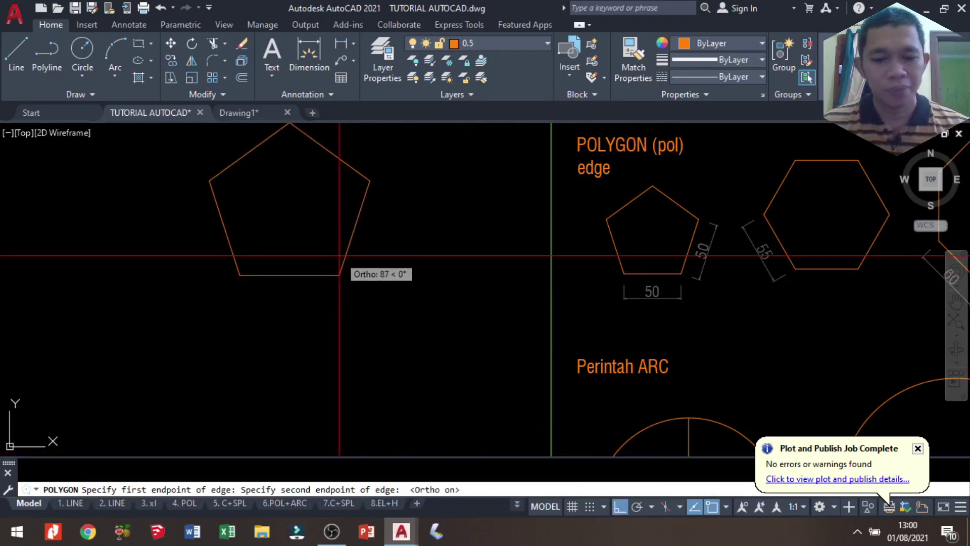
text(50)
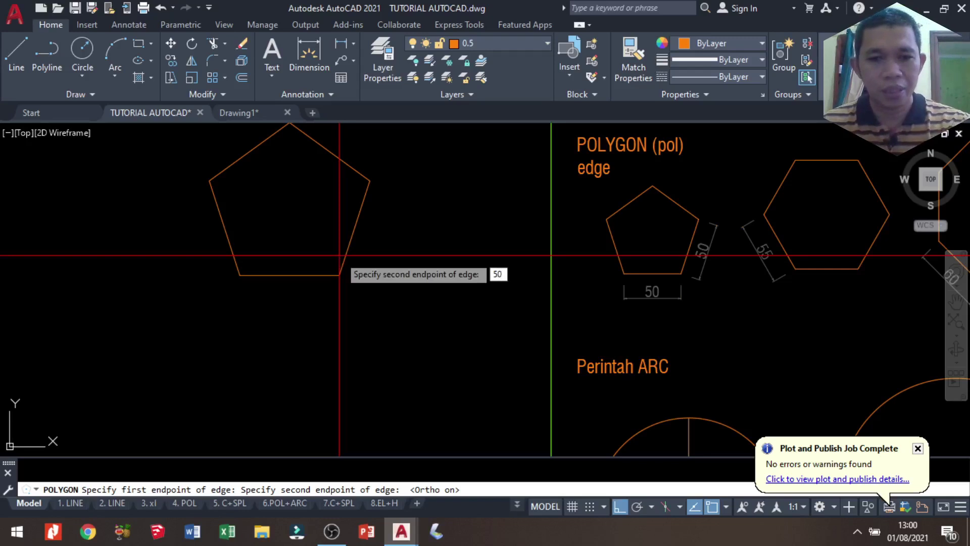
key(Return)
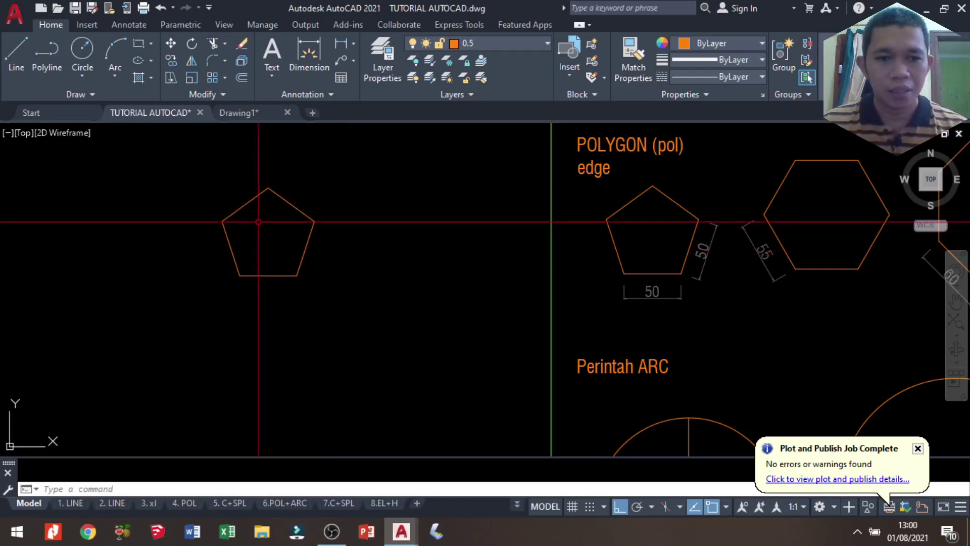
Zoom in and start a linear dimension with DLI.
scroll(254, 217, up, 2)
scroll(253, 217, up, 2)
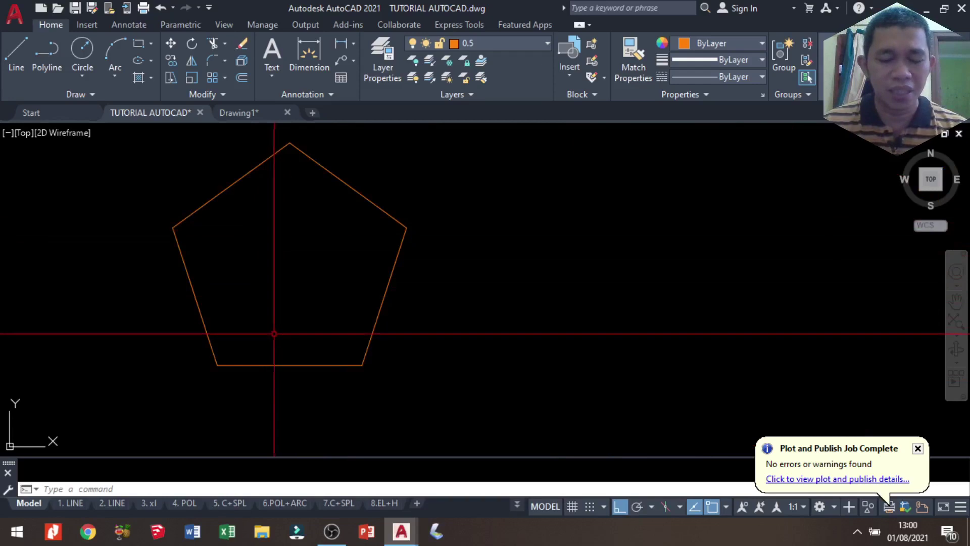
text(DL)
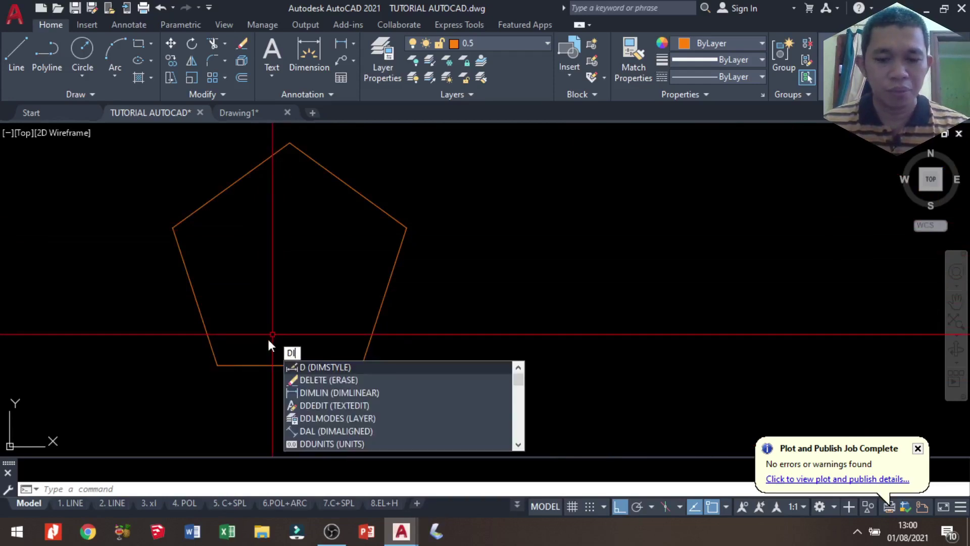
text(I)
key(Return)
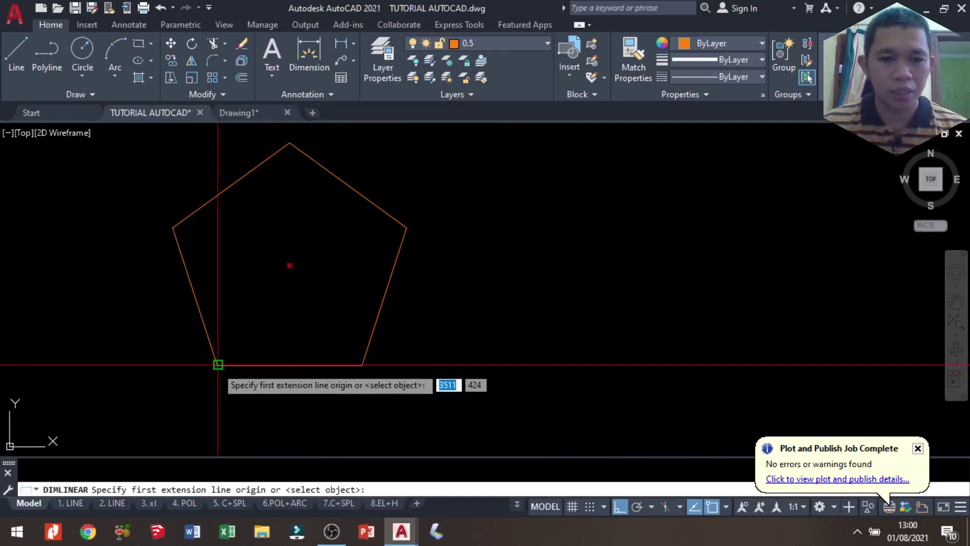
Place a linear 50 dimension below the pentagon's bottom edge.
click(218, 365)
click(361, 364)
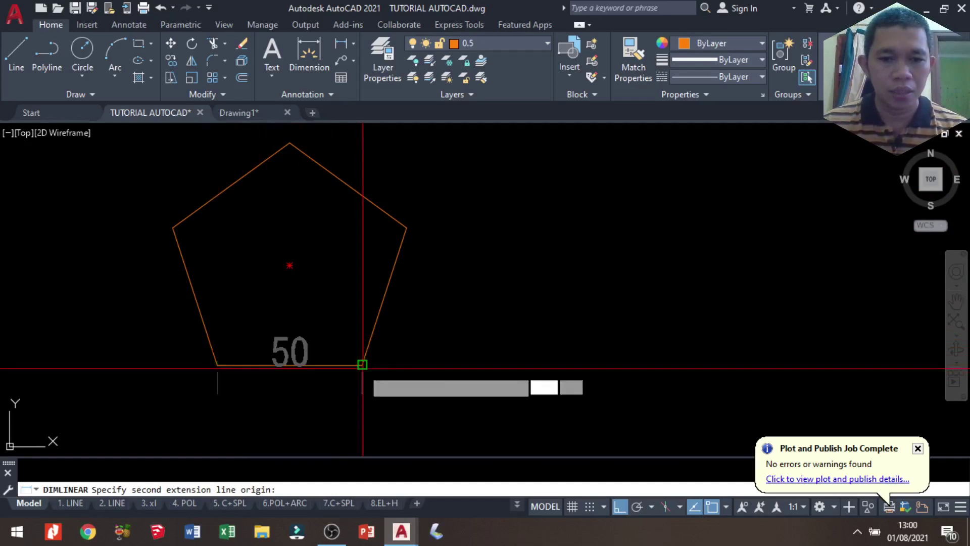
click(332, 423)
scroll(325, 321, down, 1)
scroll(325, 321, down, 1)
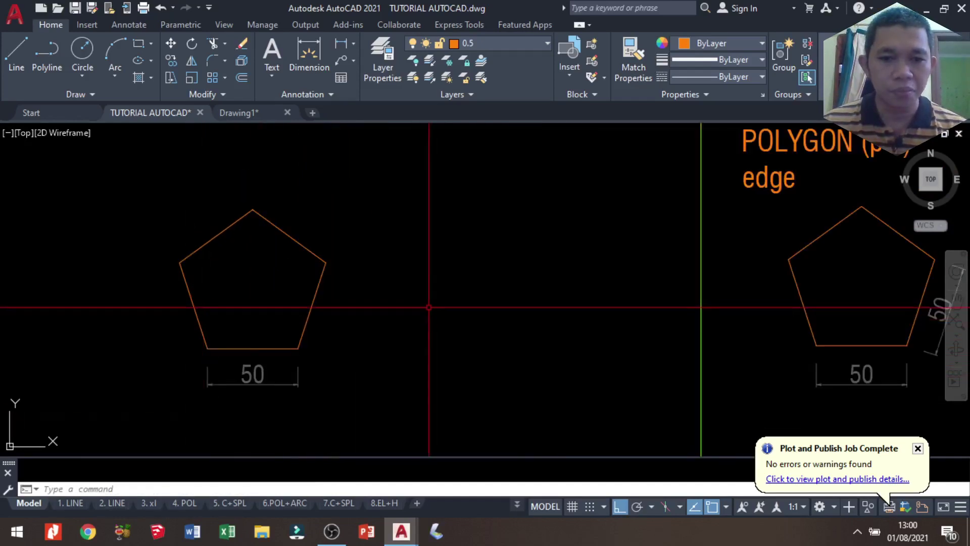
Add an aligned 50 dimension along the pentagon's upper-left edge, then pan to free space.
click(354, 43)
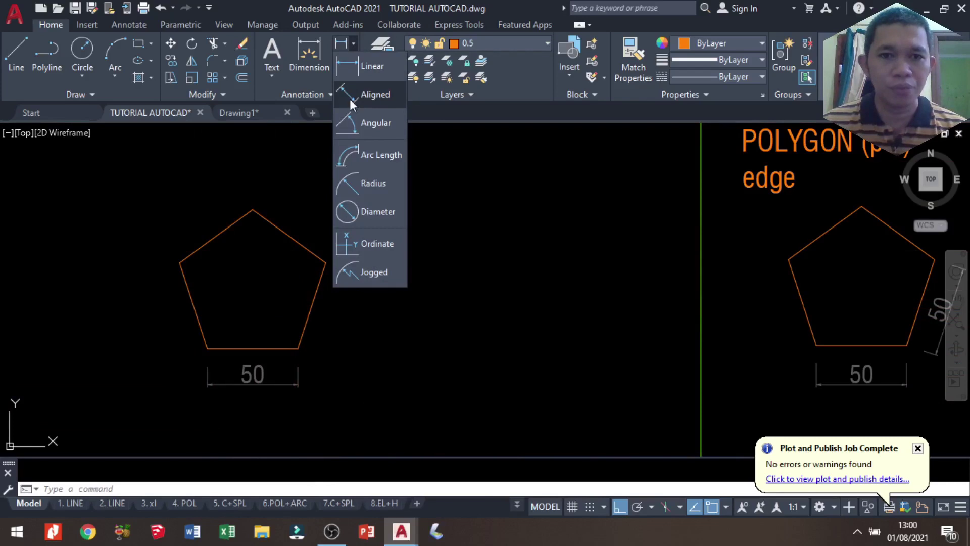
click(359, 98)
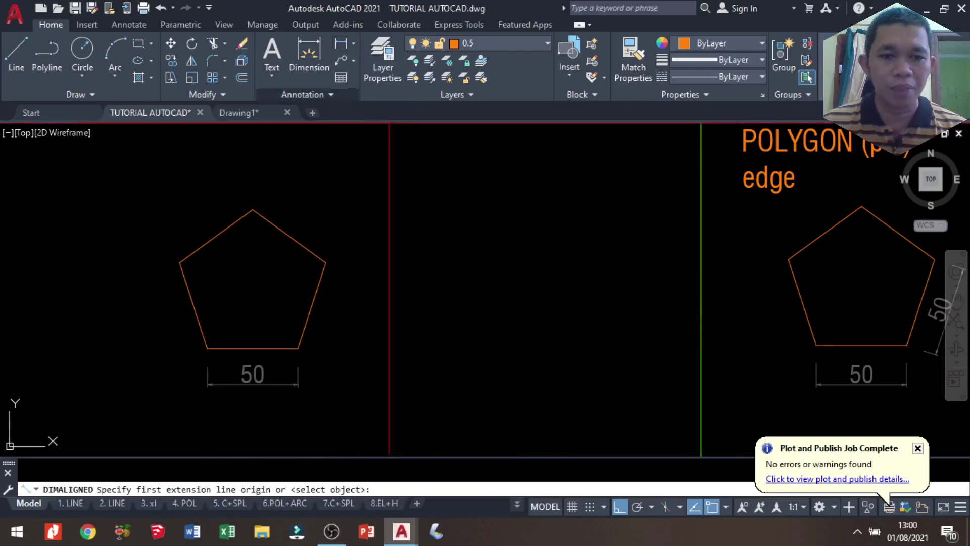
click(180, 263)
click(253, 210)
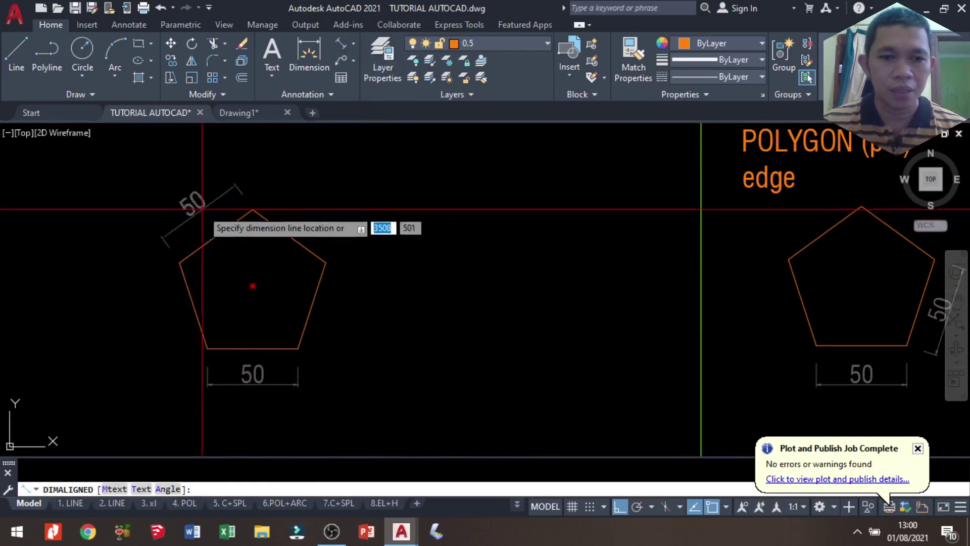
click(196, 207)
scroll(196, 207, down, 2)
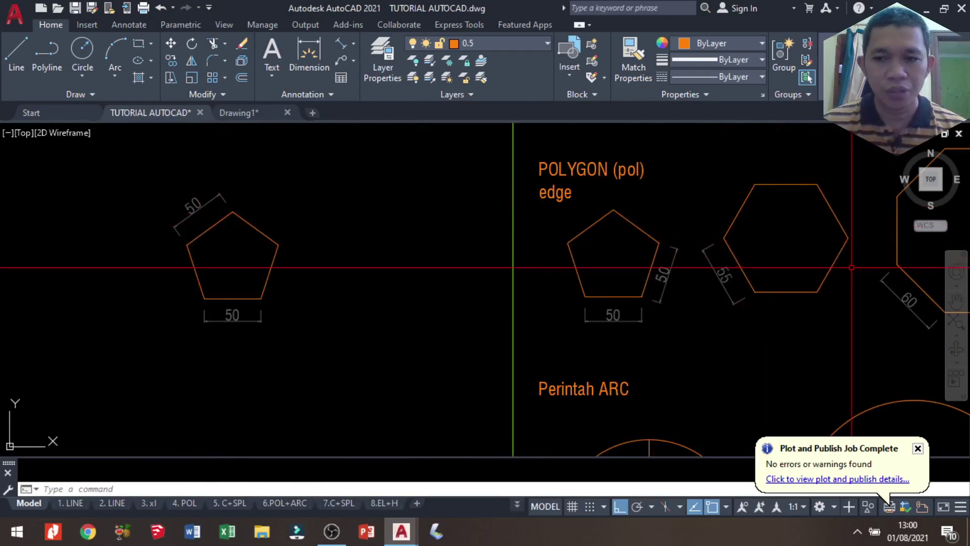
scroll(349, 250, up, 1)
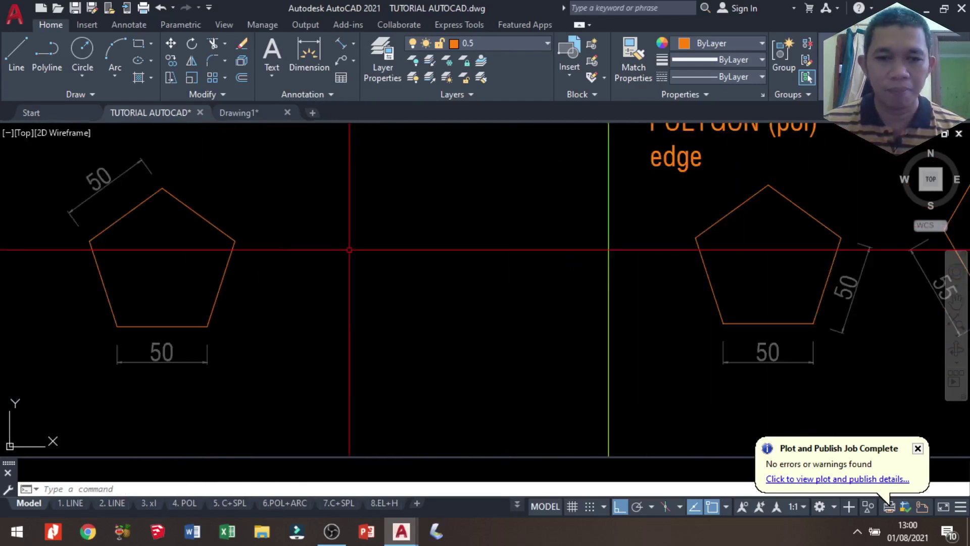
middle_drag(337, 288, 305, 286)
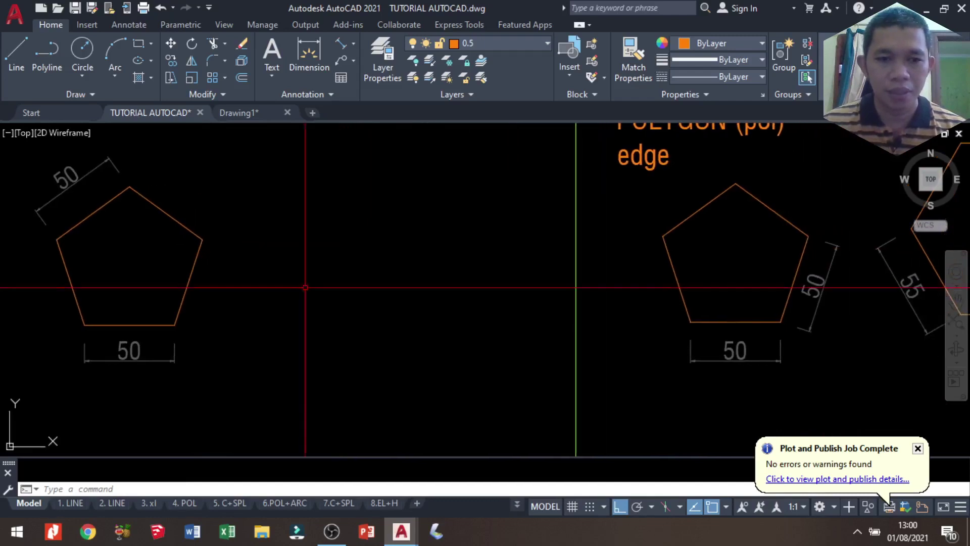
Draw a six-sided polygon by Edge with a horizontal 55-unit edge beside the pentagon.
text(pol)
key(Return)
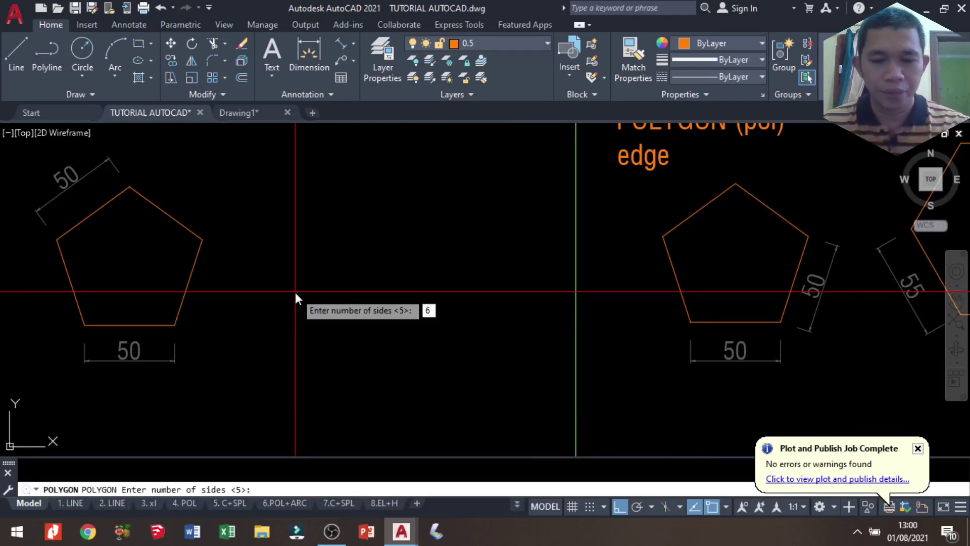
key(Return)
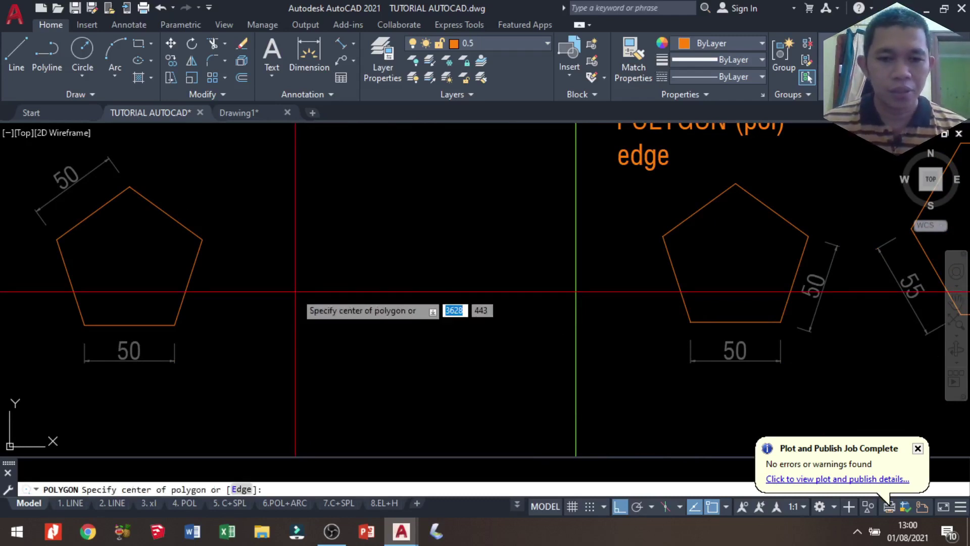
right_click(295, 292)
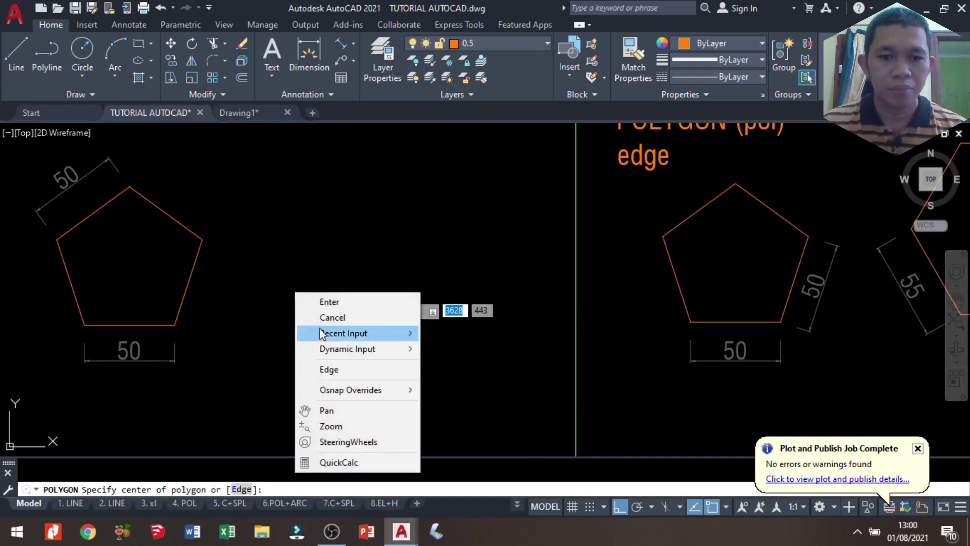
click(328, 369)
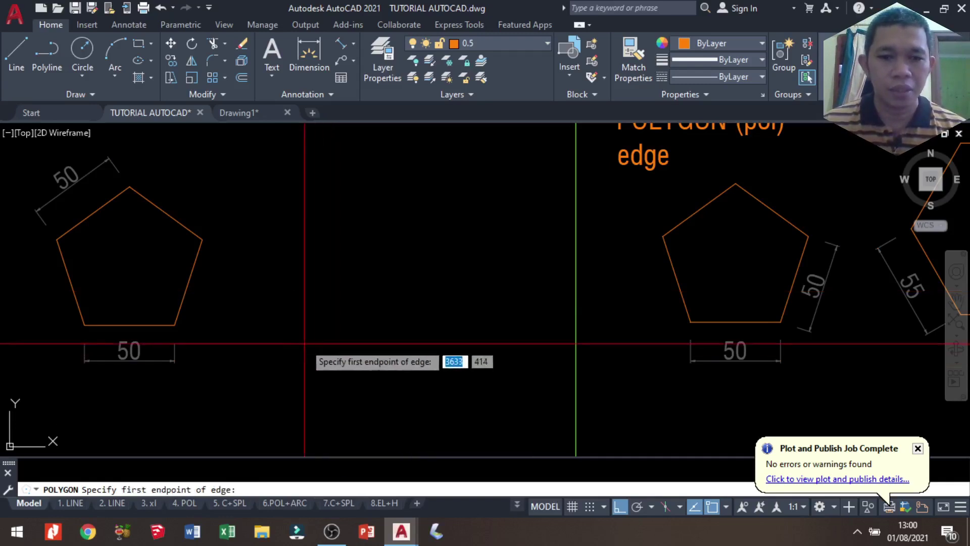
click(299, 325)
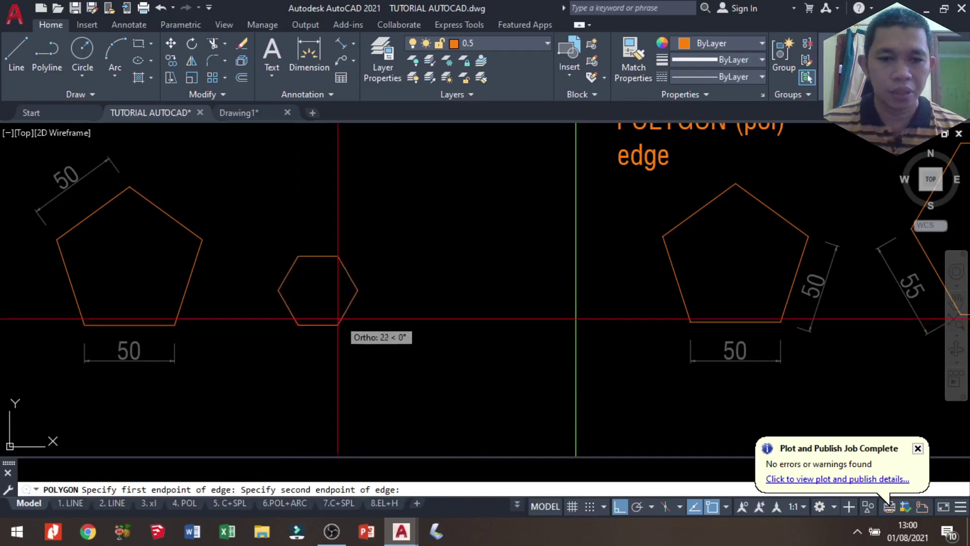
key(F8)
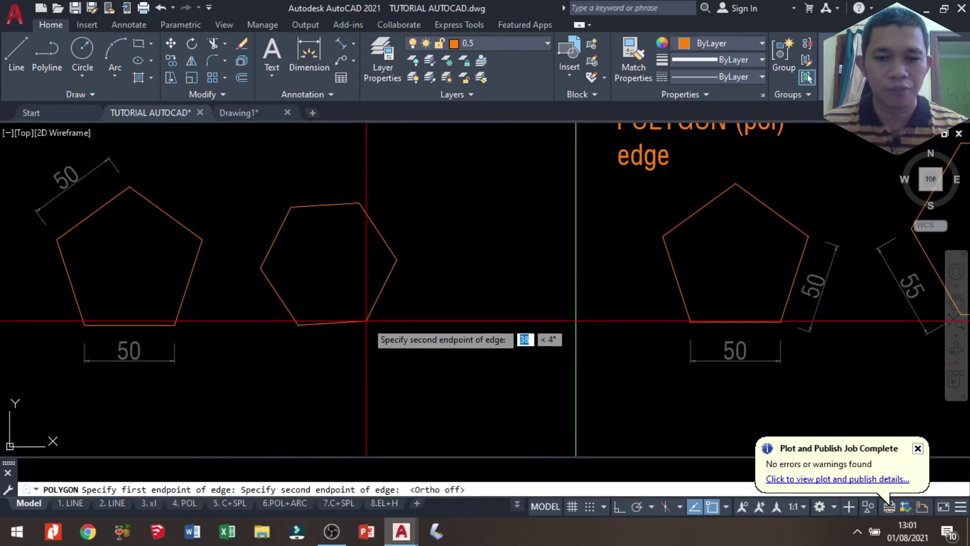
key(F8)
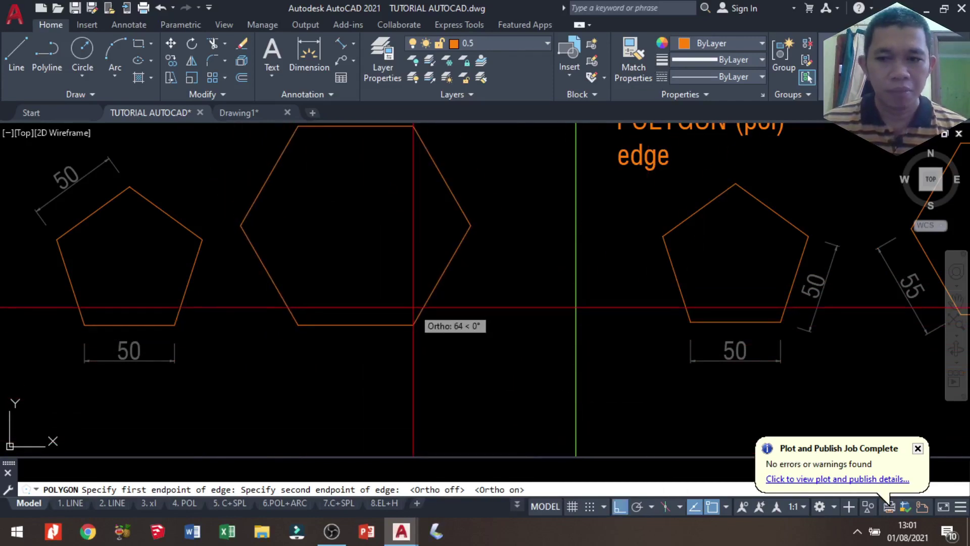
text(55)
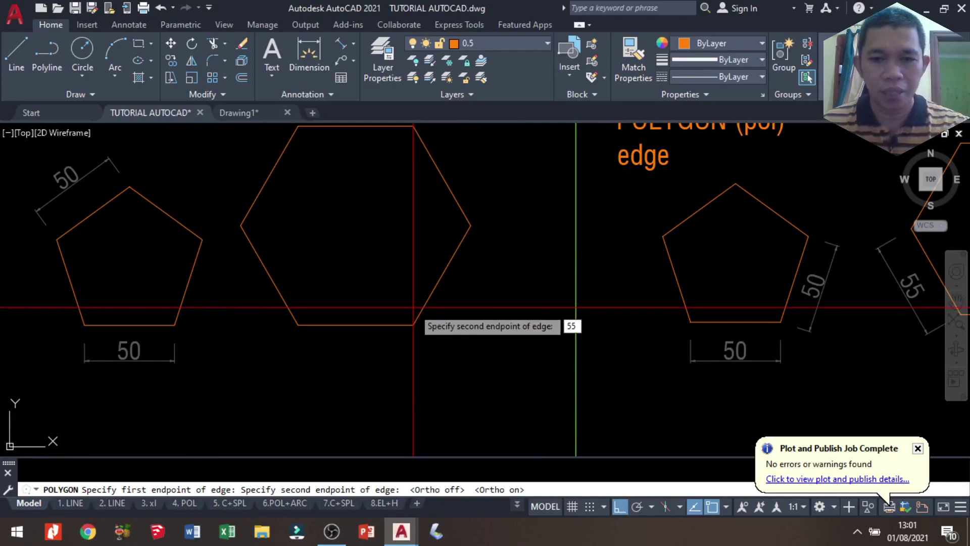
key(Return)
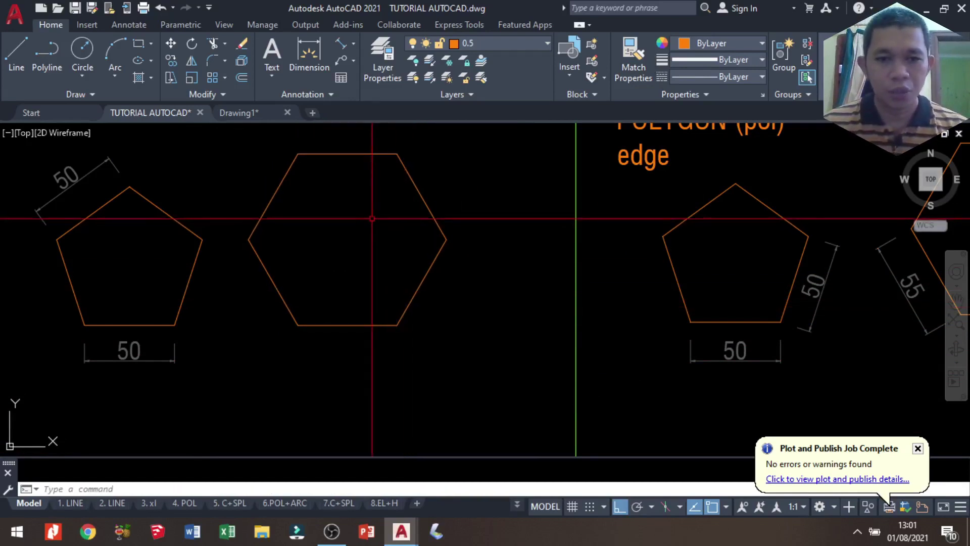
click(339, 41)
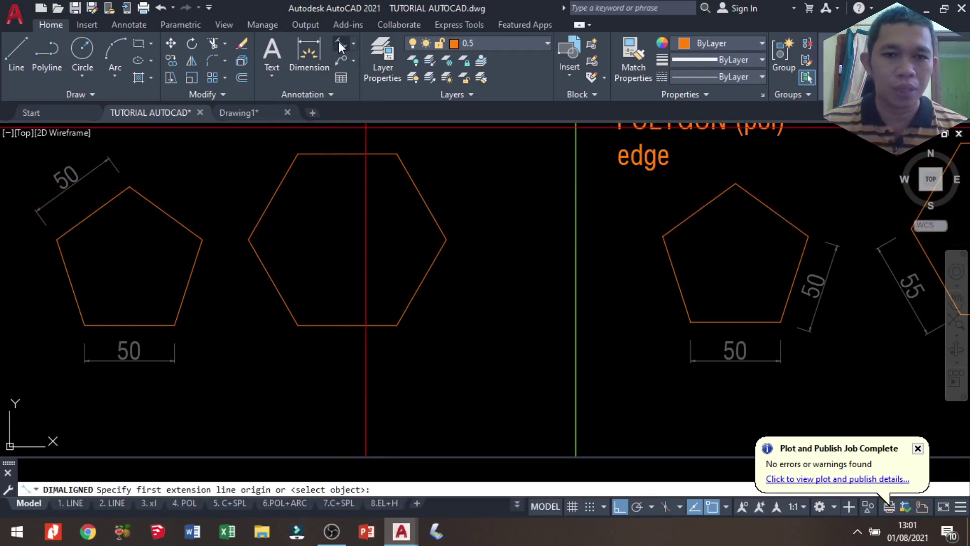
Dimension the hexagon's lower-left slanted edge with an aligned 55.
click(249, 239)
click(297, 325)
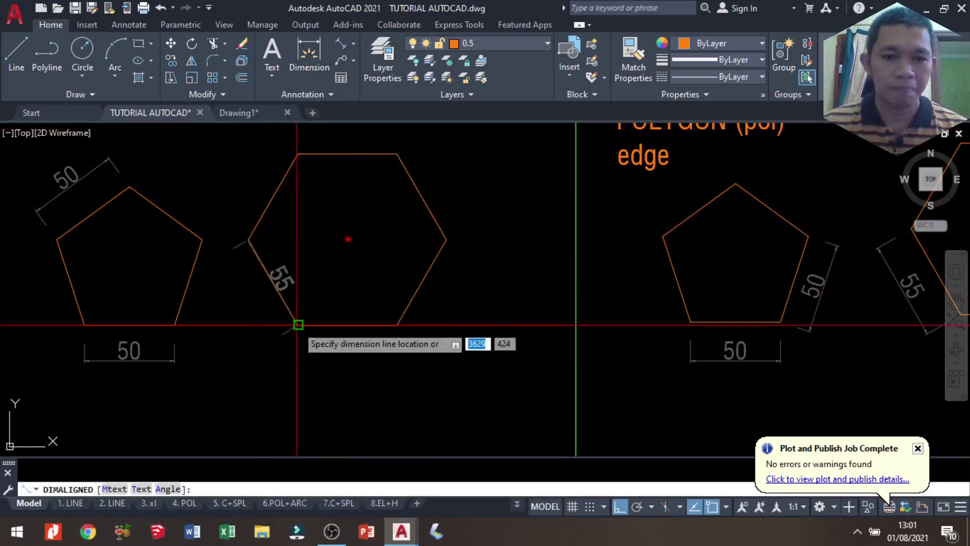
click(266, 332)
scroll(424, 293, down, 2)
Move the pentagon, hexagon and their dimensions further left.
click(458, 365)
click(135, 180)
text(m)
key(Return)
click(386, 239)
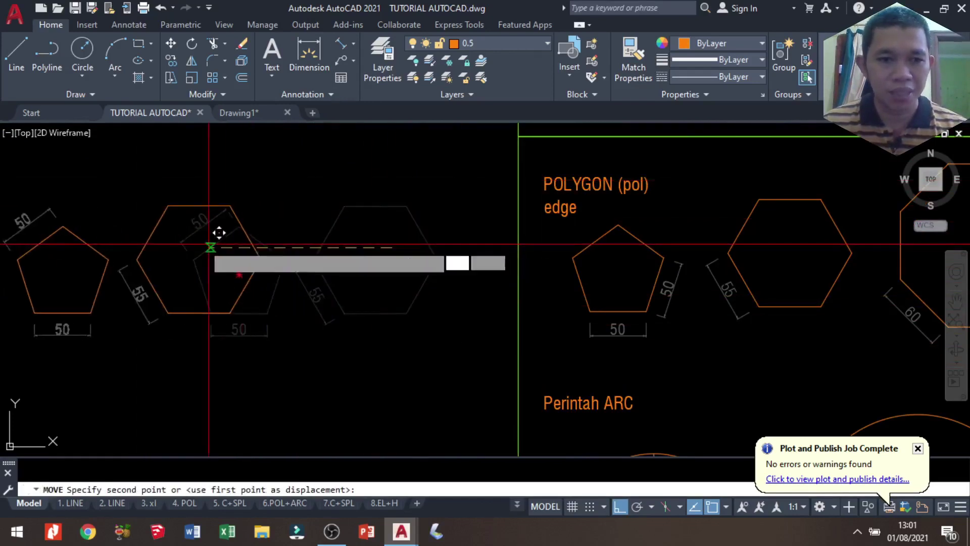
click(197, 244)
Pan and zoom toward the octagon example and back to the new shapes.
mouse_move(485, 264)
middle_down()
mouse_move(318, 264)
mouse_move(78, 243)
middle_up()
scroll(538, 164, up, 3)
middle_drag(538, 163, 438, 216)
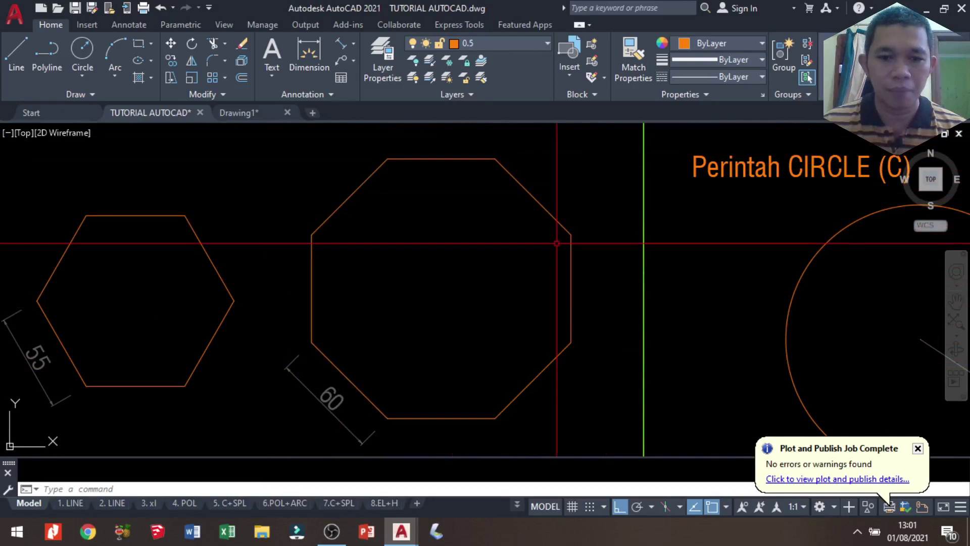
scroll(427, 236, down, 4)
mouse_move(153, 299)
middle_down()
mouse_move(180, 320)
mouse_move(410, 252)
mouse_move(452, 266)
middle_up()
scroll(454, 272, up, 4)
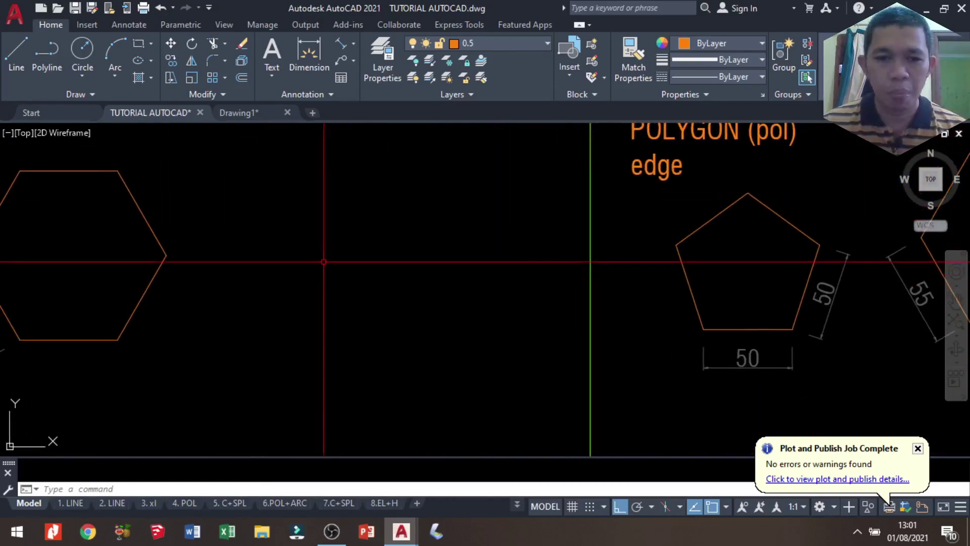
Draw an eight-sided polygon by Edge with 60-unit edges right of the hexagon.
text(pol)
key(Return)
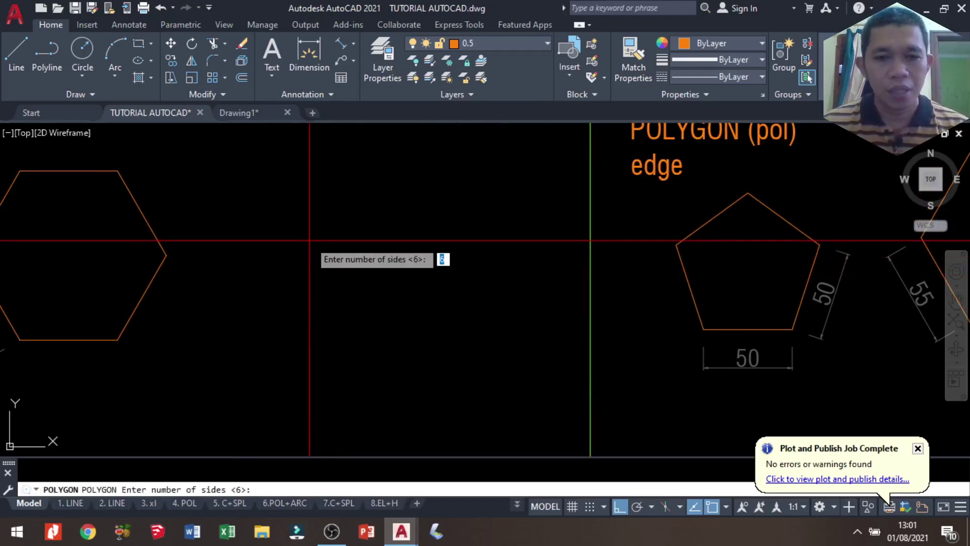
text(5)
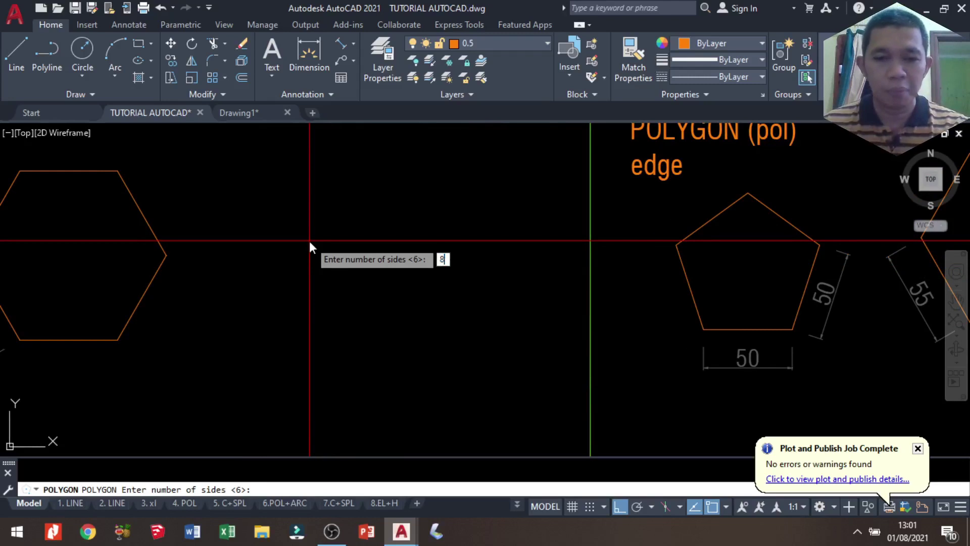
key(Return)
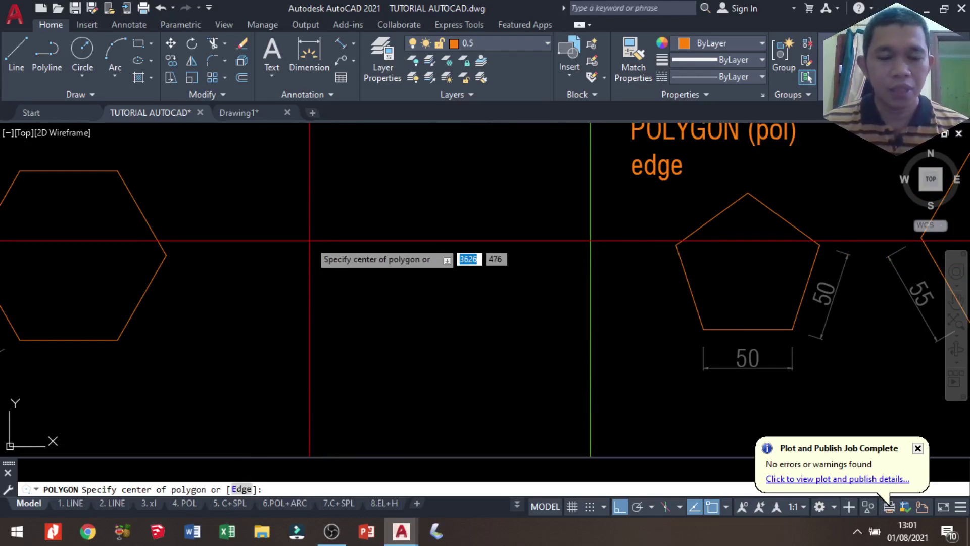
right_click(309, 240)
click(339, 317)
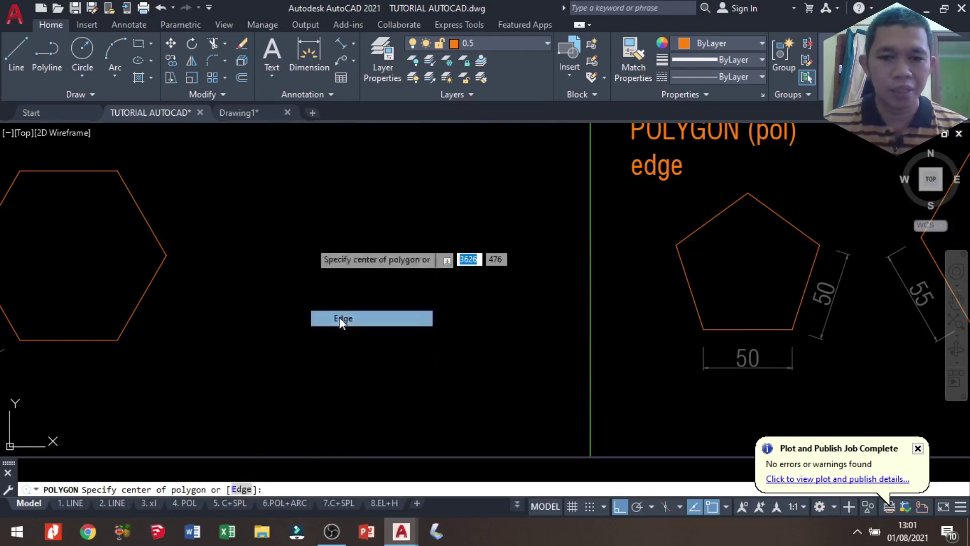
click(275, 339)
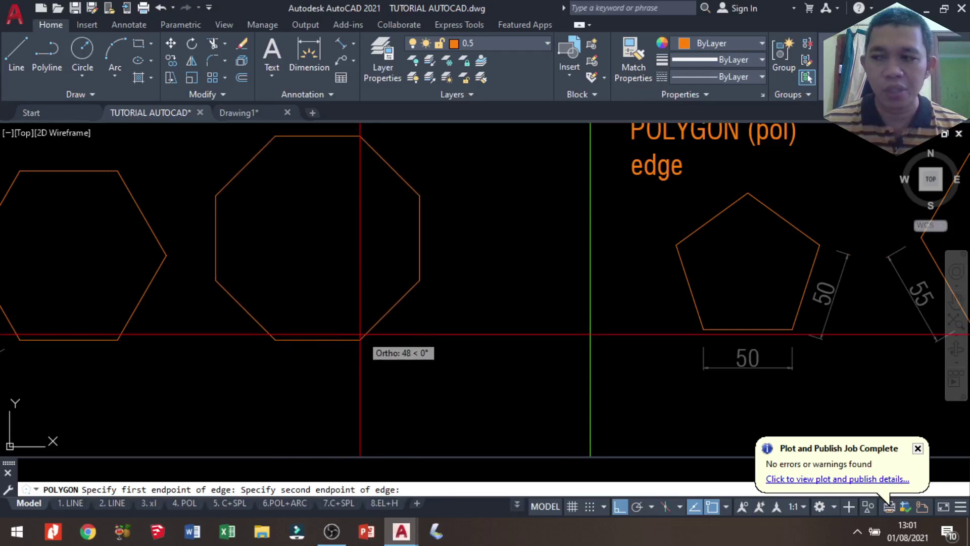
text(60)
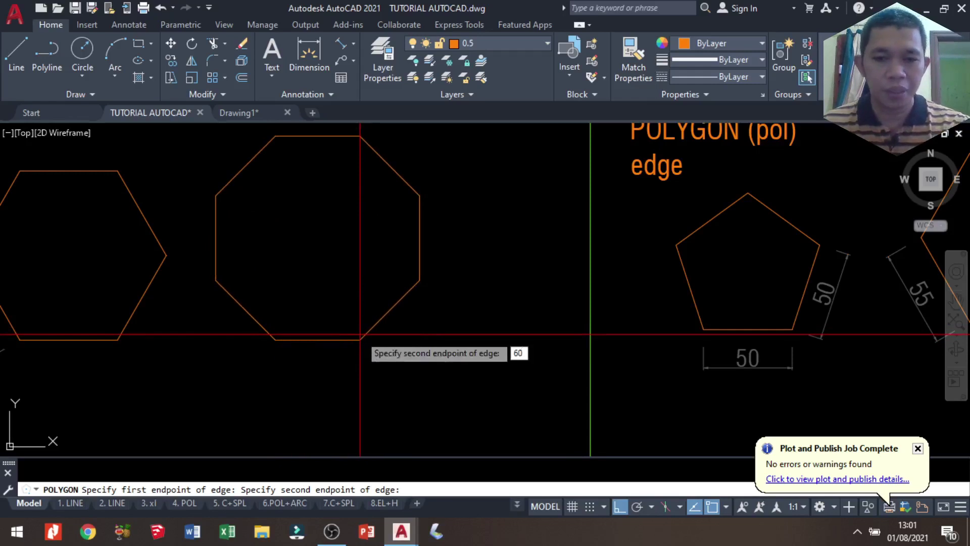
key(Return)
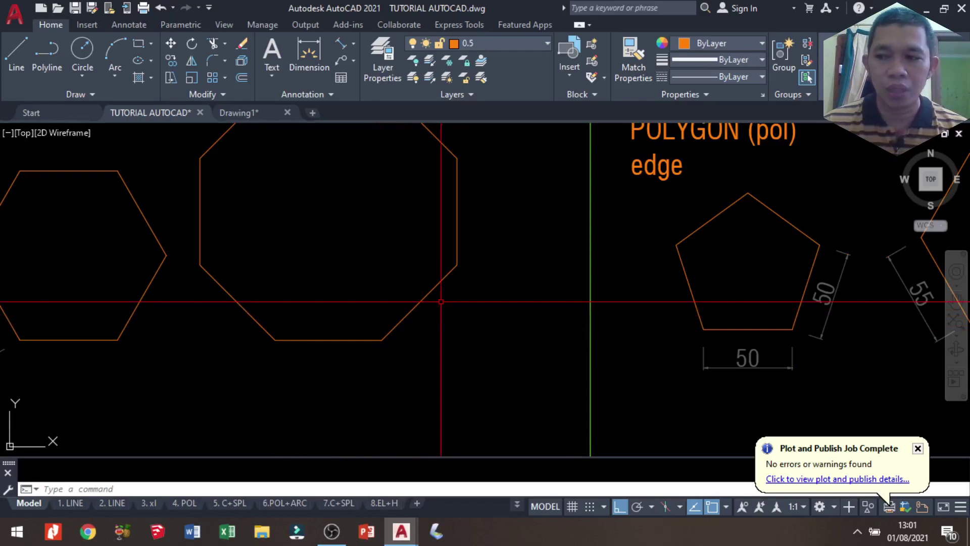
scroll(441, 302, down, 5)
Pan and zoom to the Perintah ARC panel with its 150-wide arcs and empty space to their left.
middle_drag(461, 364, 440, 227)
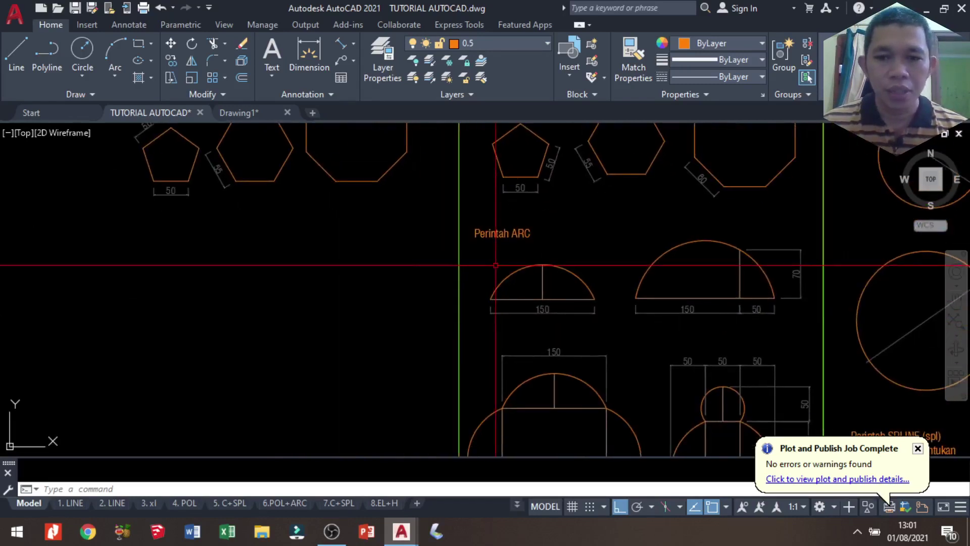
scroll(582, 269, up, 4)
middle_drag(606, 375, 478, 365)
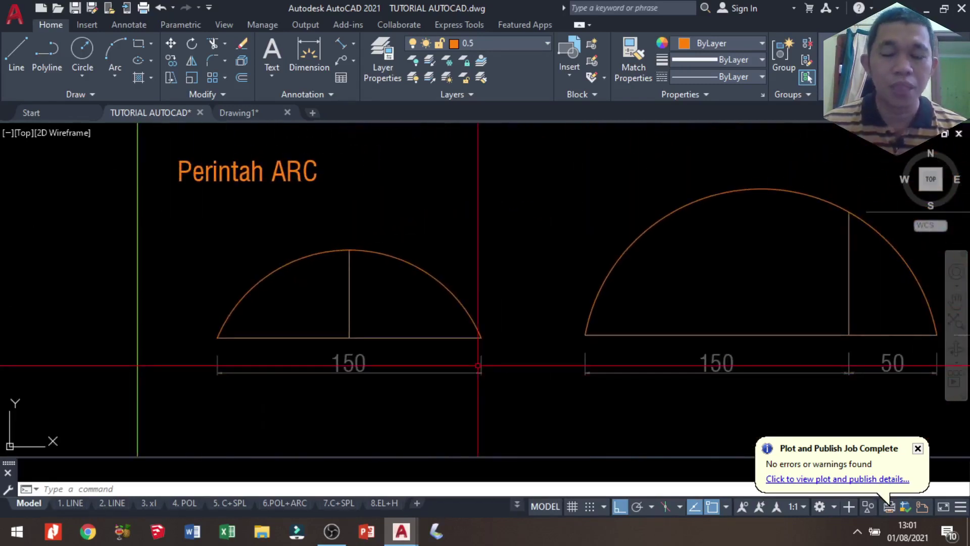
scroll(448, 291, down, 2)
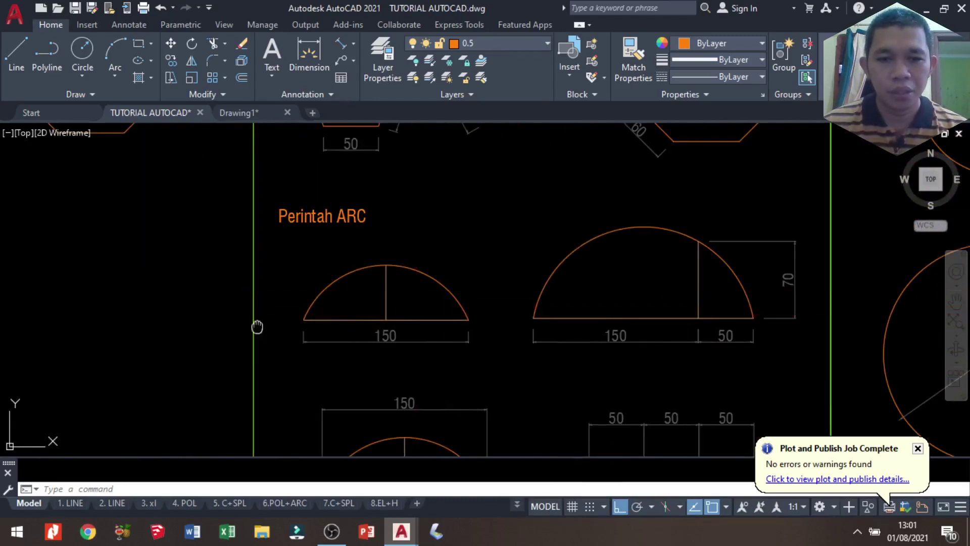
middle_drag(255, 325, 465, 310)
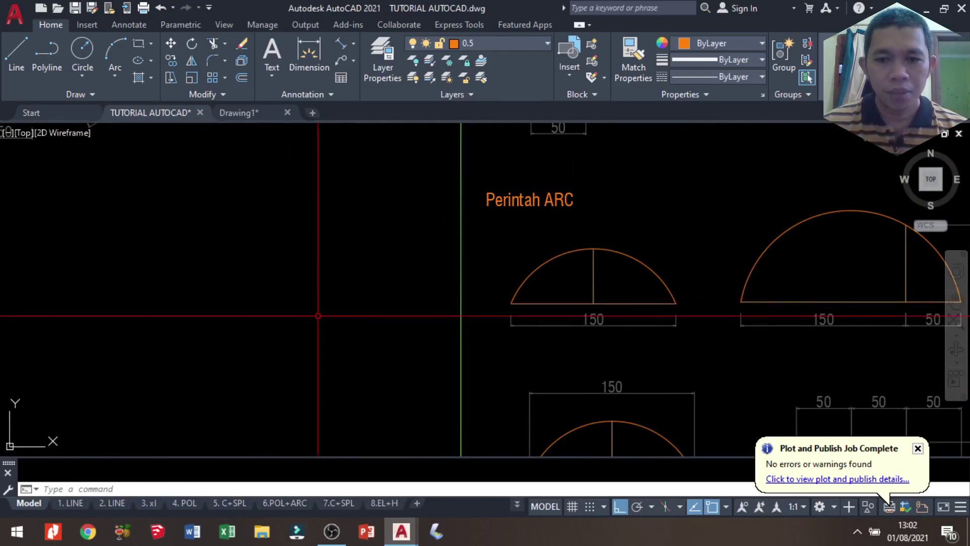
scroll(320, 313, up, 2)
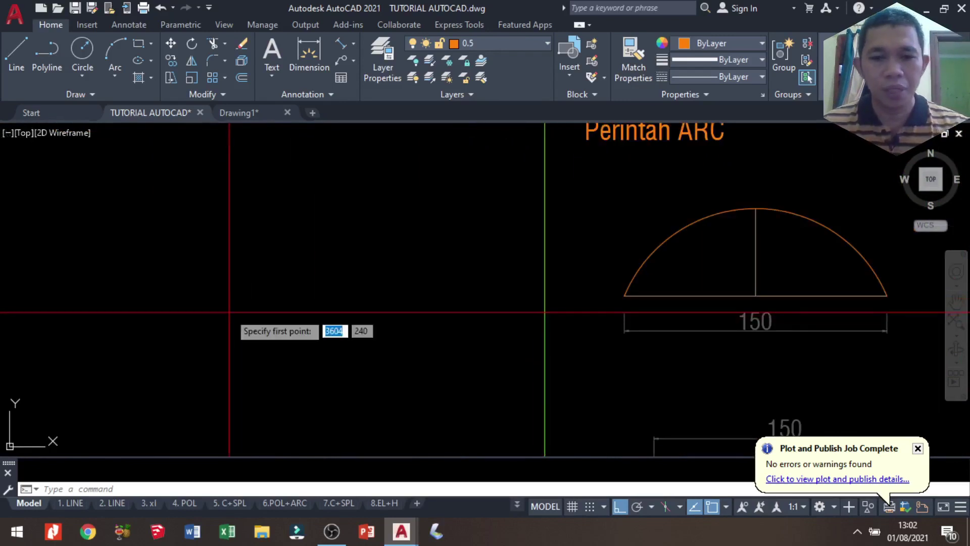
Draw a horizontal 150-long base line left of the existing arc.
click(16, 51)
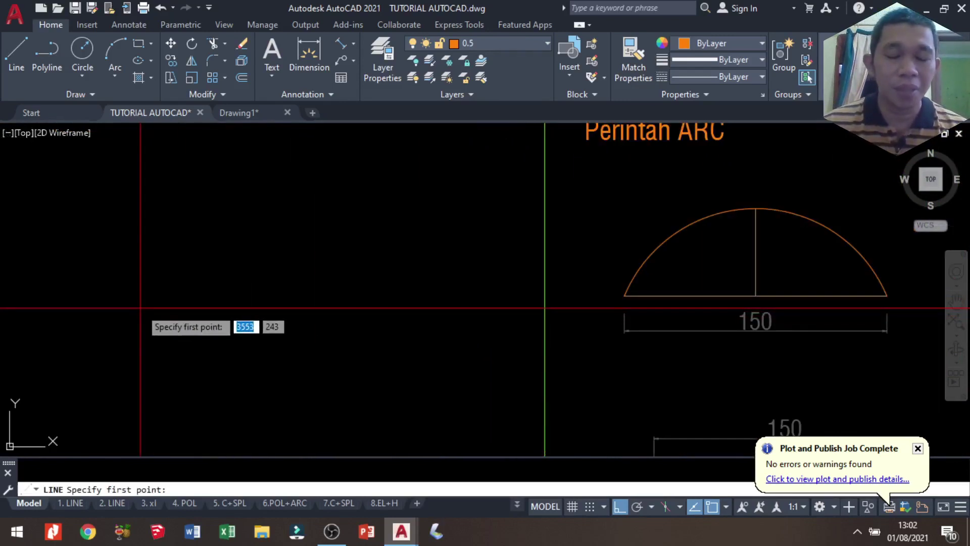
click(140, 307)
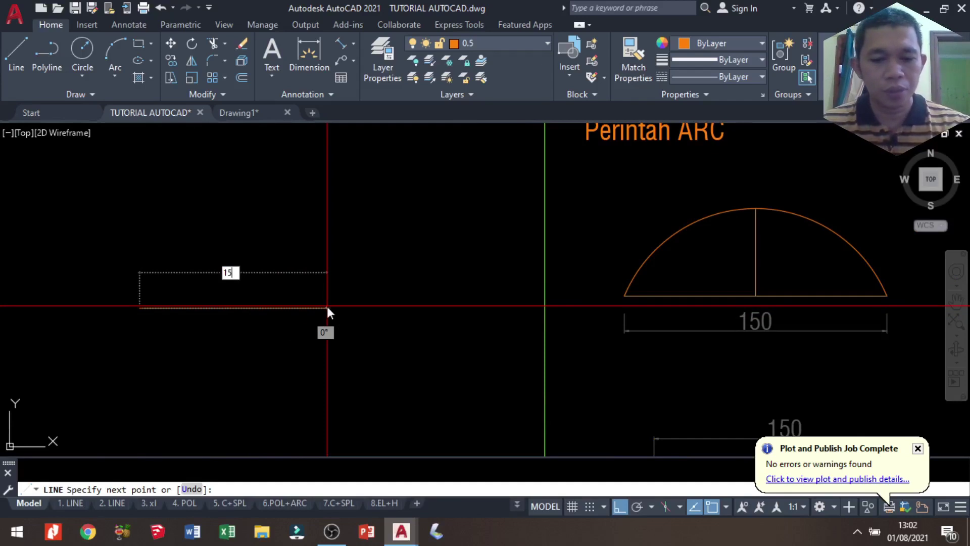
text(0)
key(Return)
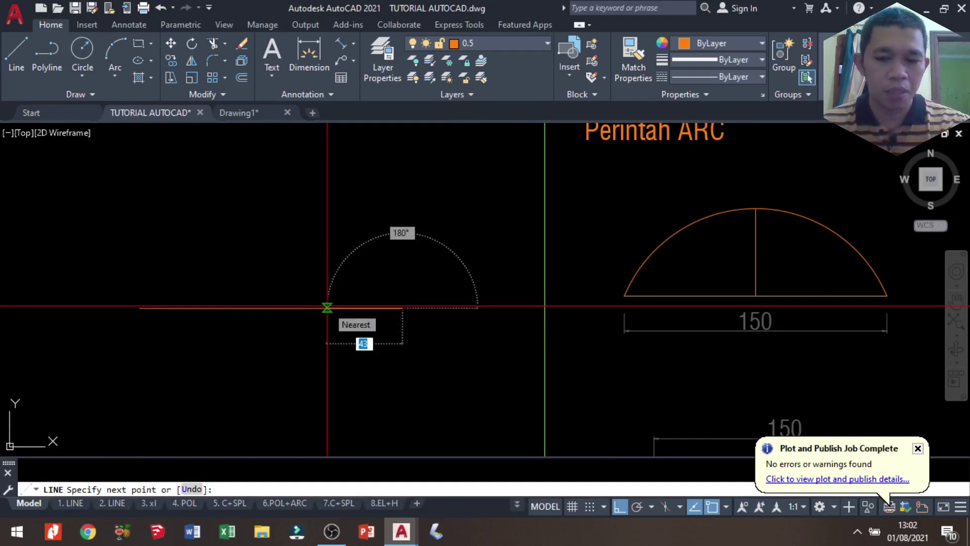
key(Return)
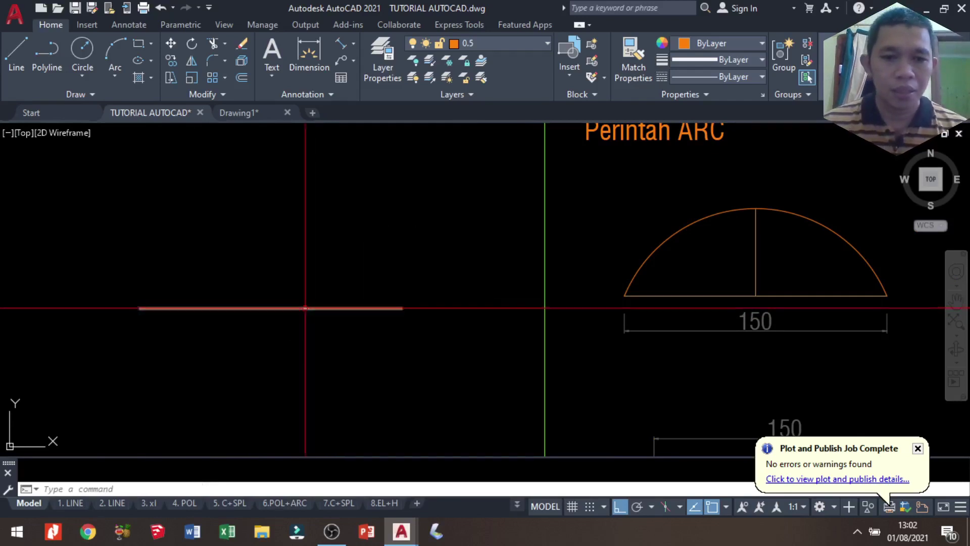
Start a vertical line from the base line's midpoint, cancel it, then open DesignCenter.
key(Return)
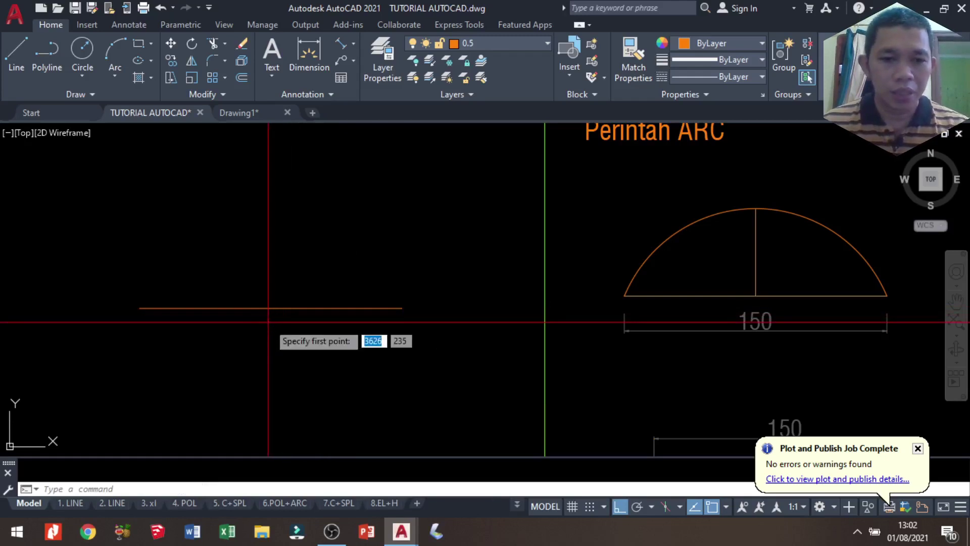
click(270, 308)
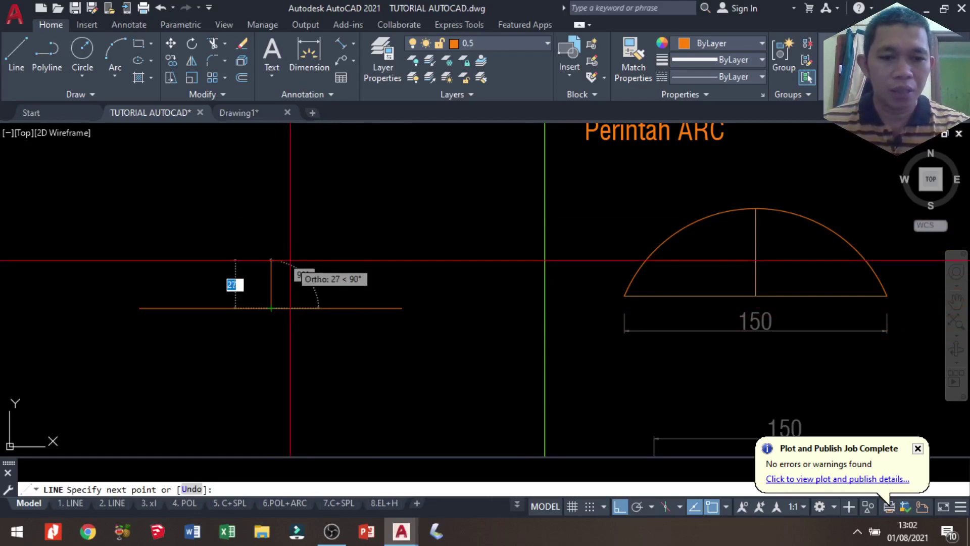
key(Escape)
click(297, 326)
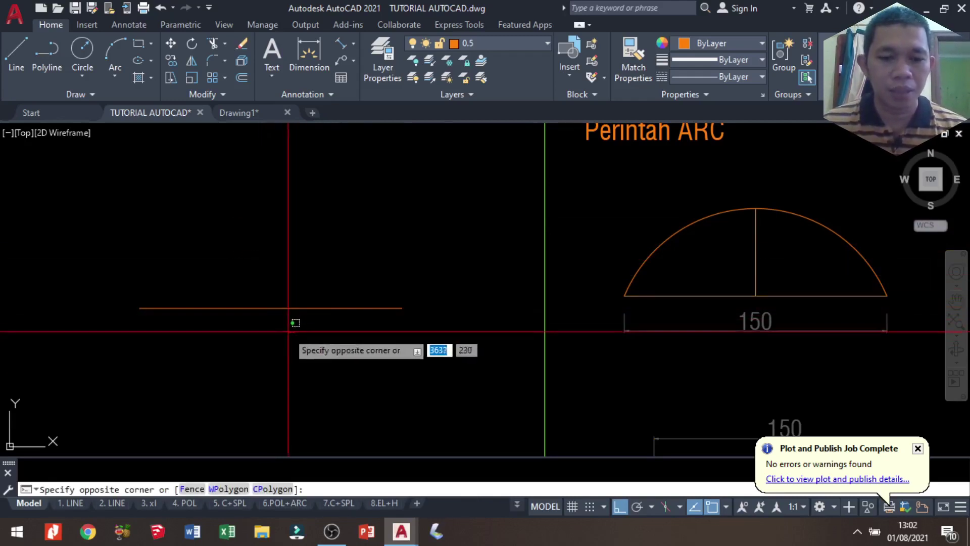
key(Return)
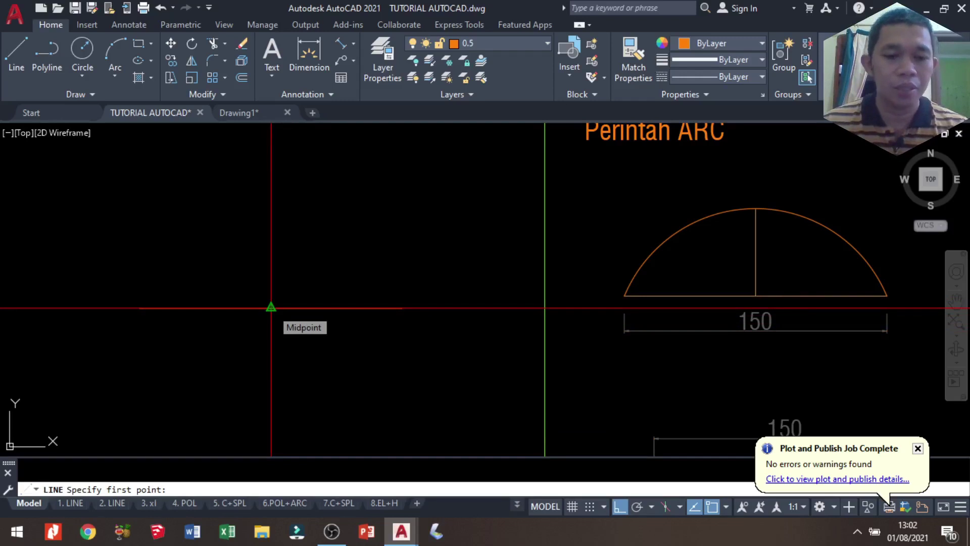
key(Escape)
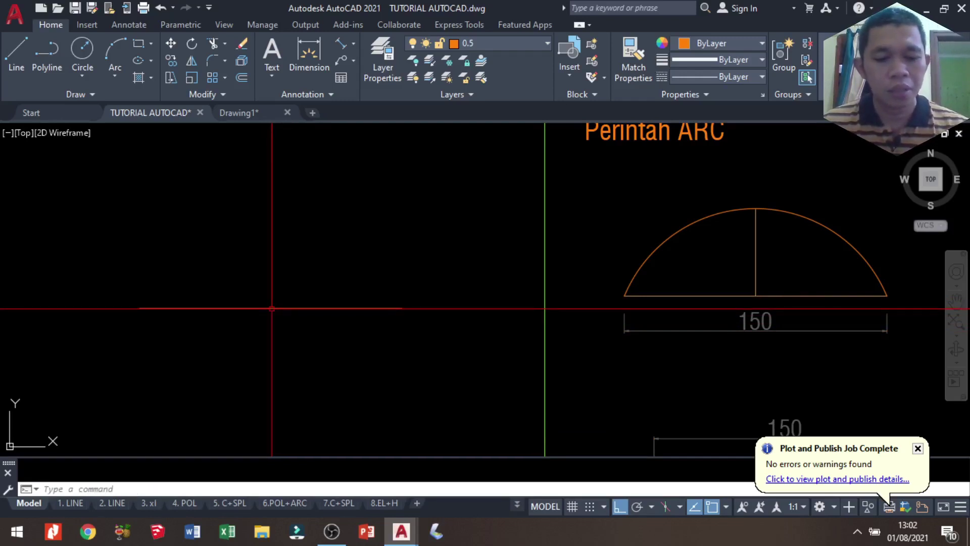
text(dc)
key(Return)
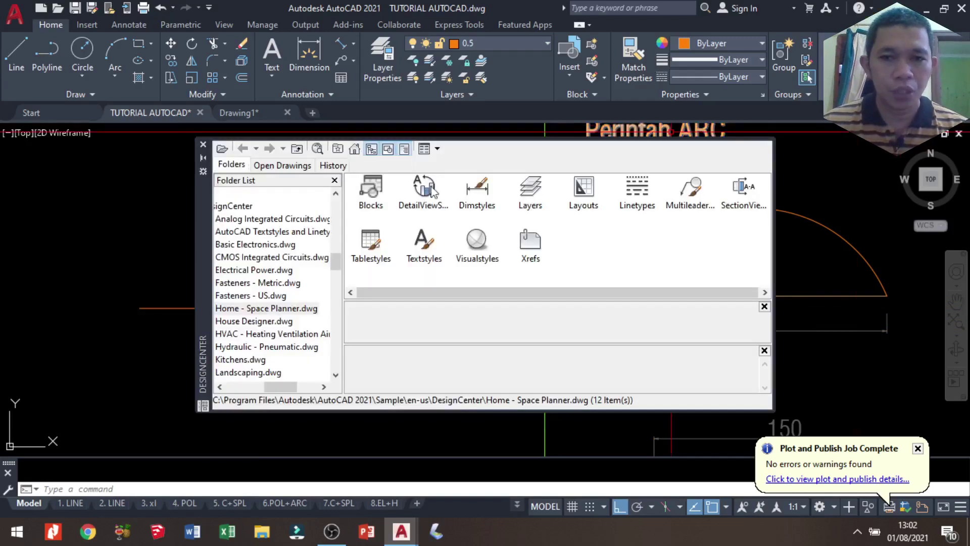
Close DesignCenter and confirm all object snap modes are ticked in Drafting Settings.
click(203, 145)
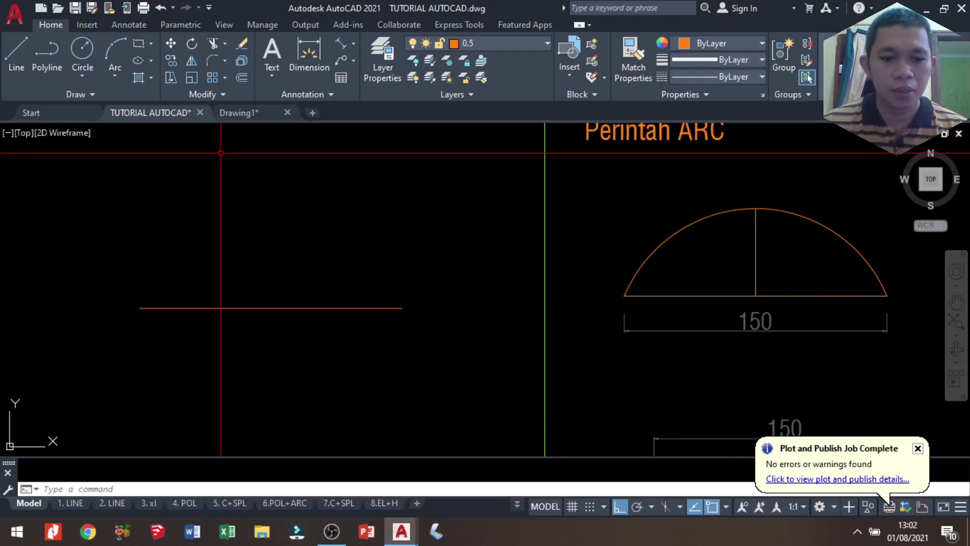
text(ds)
key(Return)
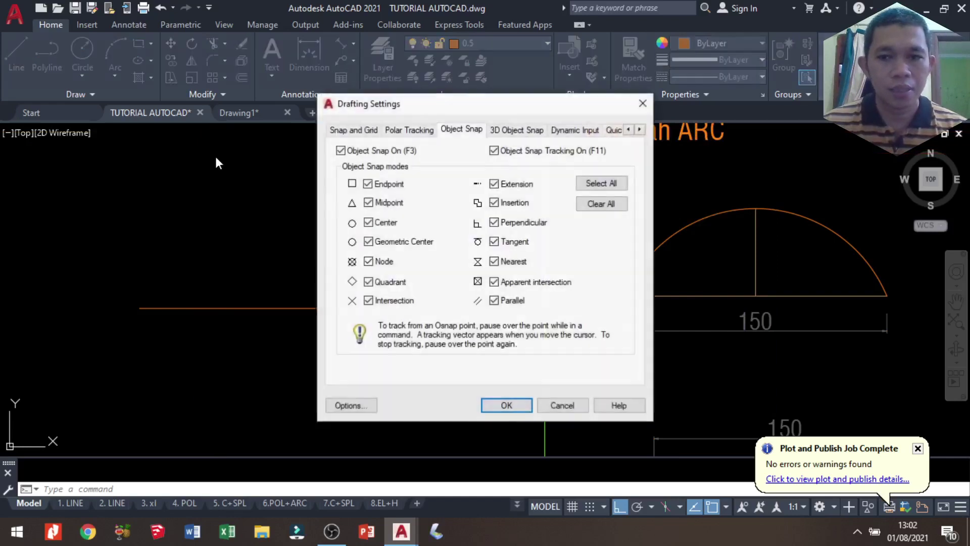
key(Return)
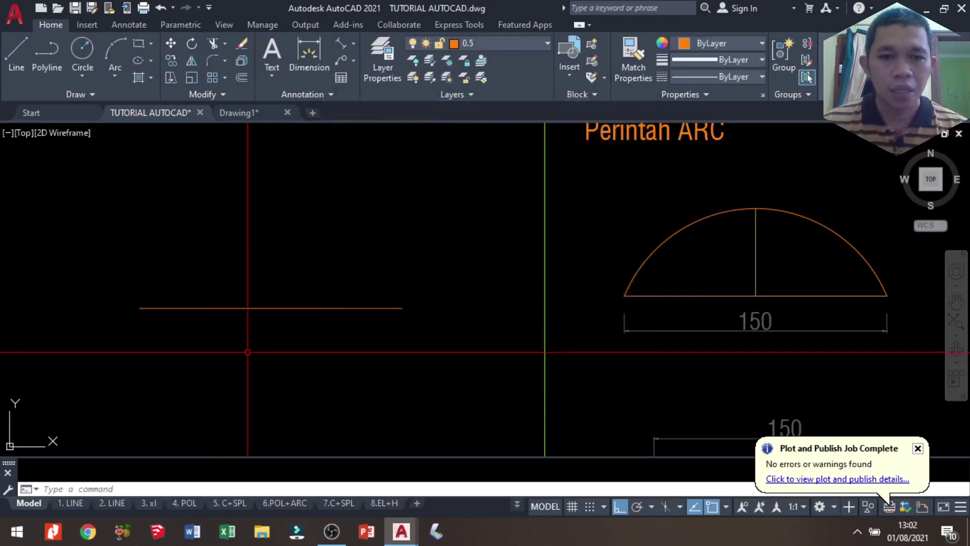
text(l)
key(Return)
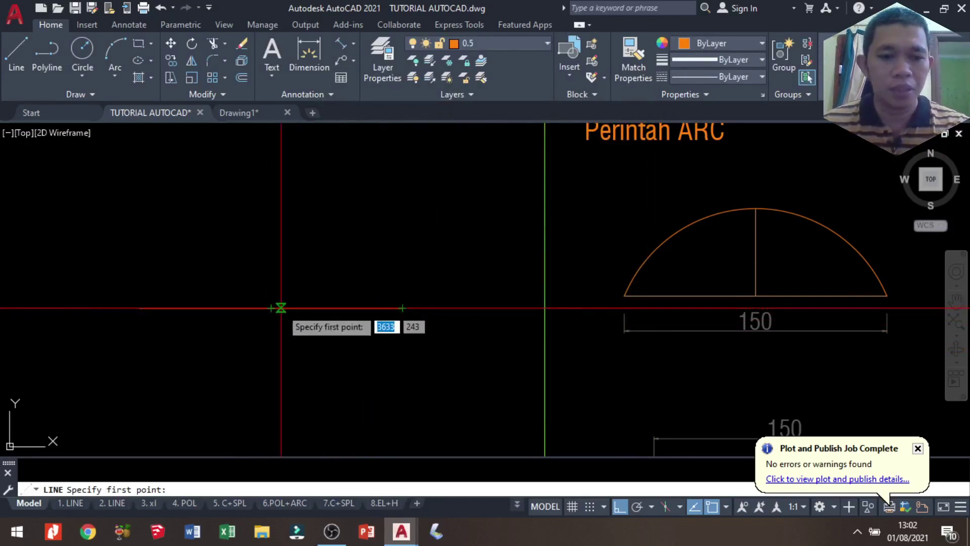
key(Escape)
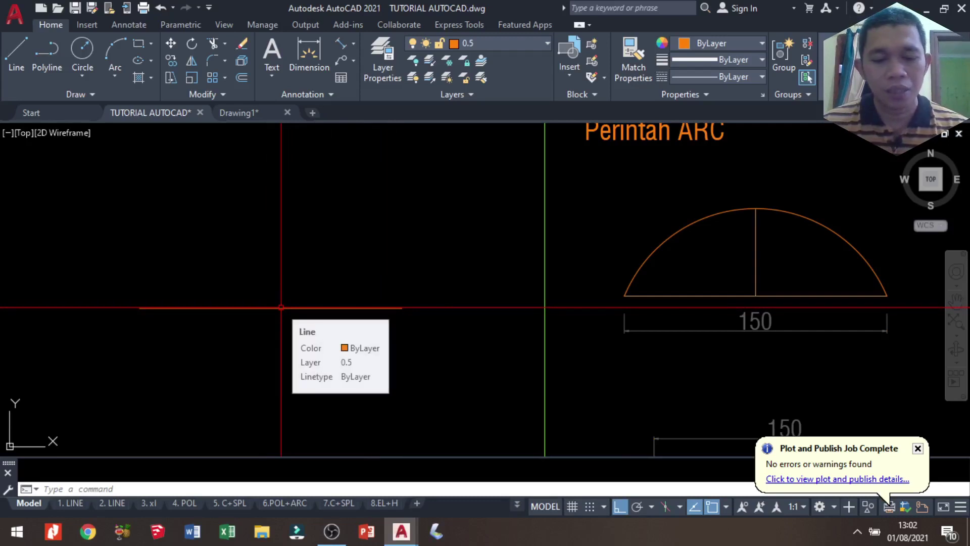
text(ds)
key(Return)
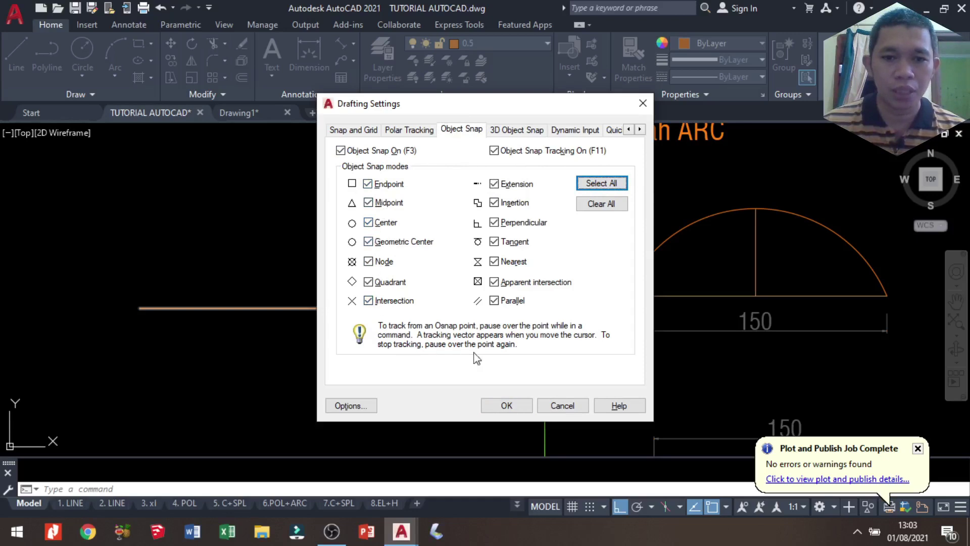
click(511, 406)
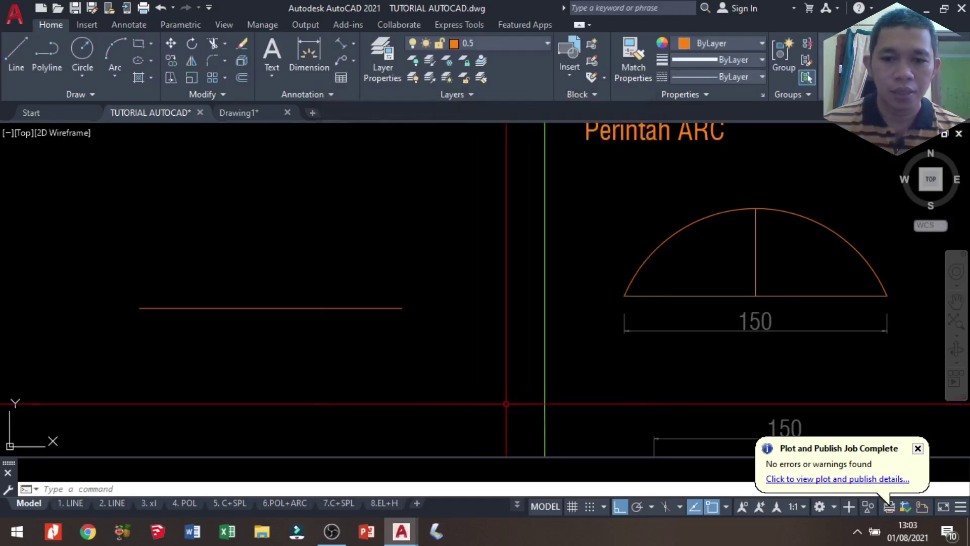
Draw a 50-unit vertical line upward from the base line's midpoint.
text(l)
key(Return)
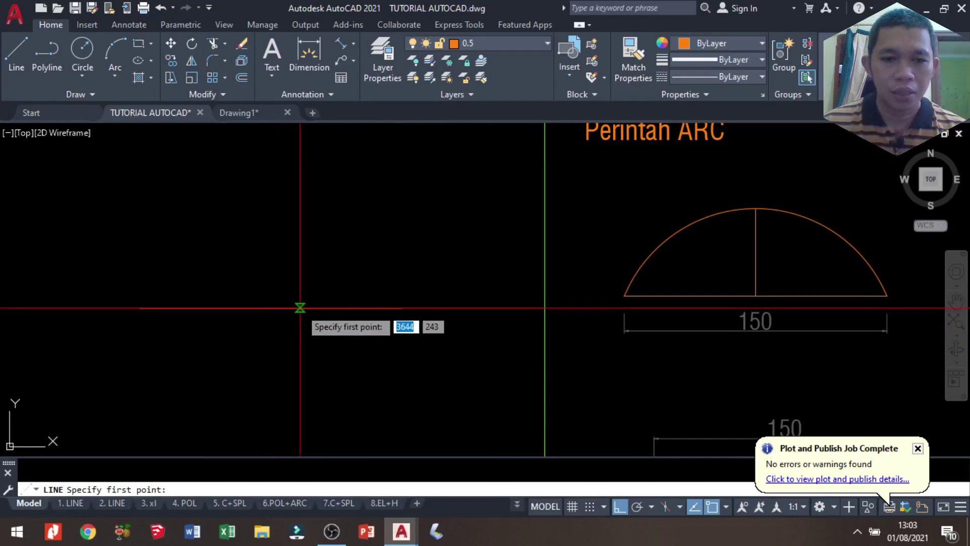
click(272, 308)
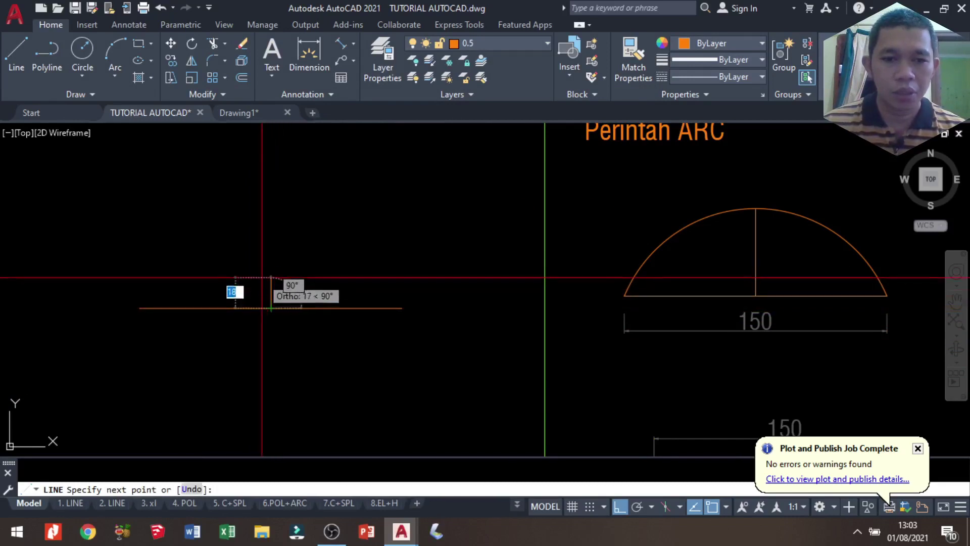
text(50)
key(Return)
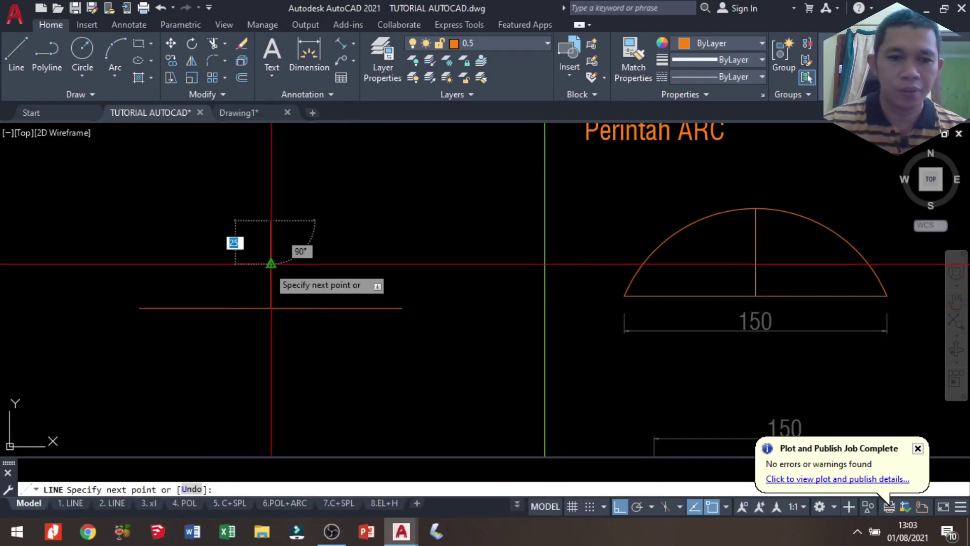
key(Return)
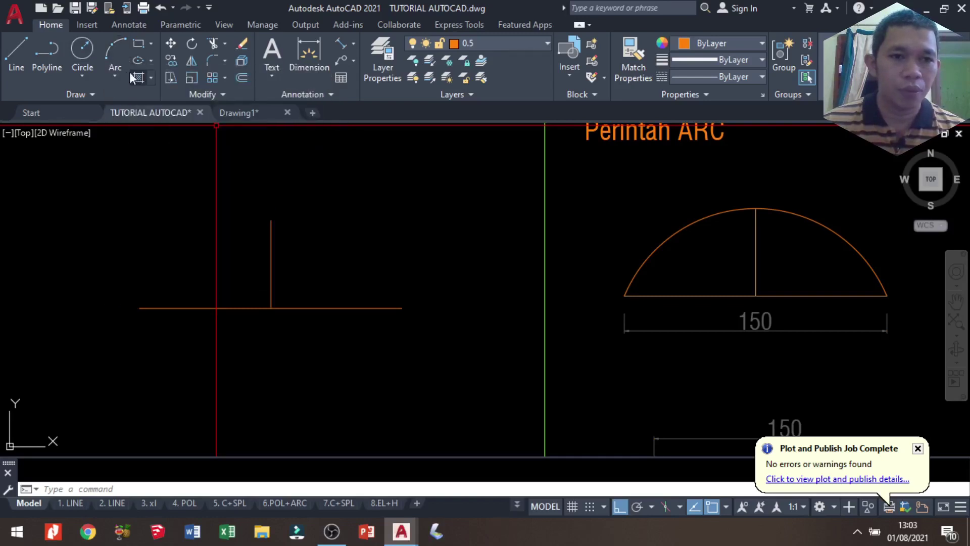
click(112, 48)
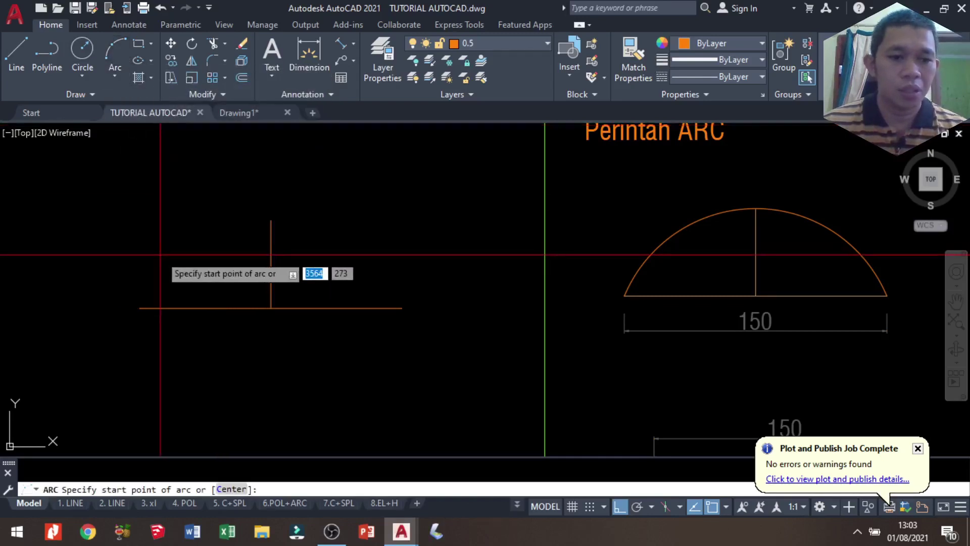
Draw a three-point arc from the base line's left end, through the vertical line's top, to its right end.
key(Escape)
text(arc)
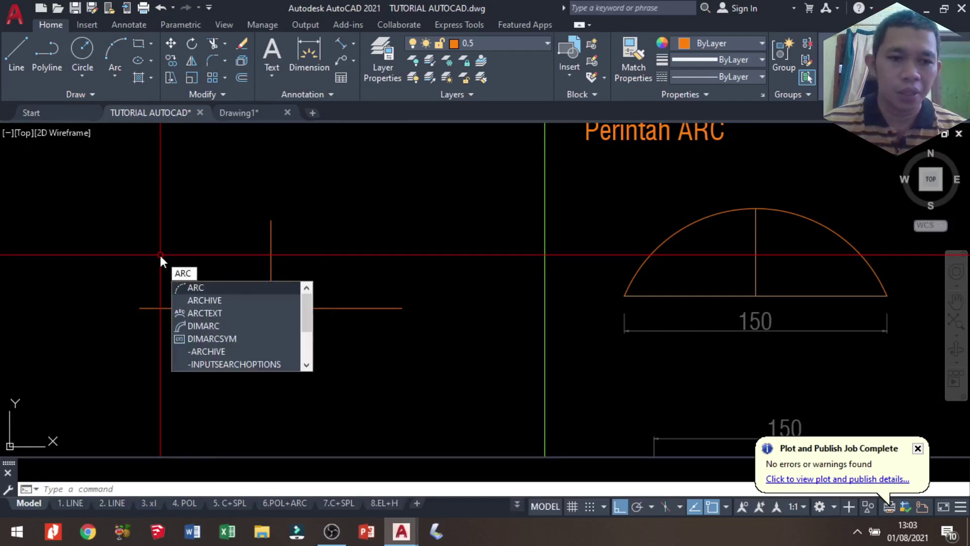
key(Return)
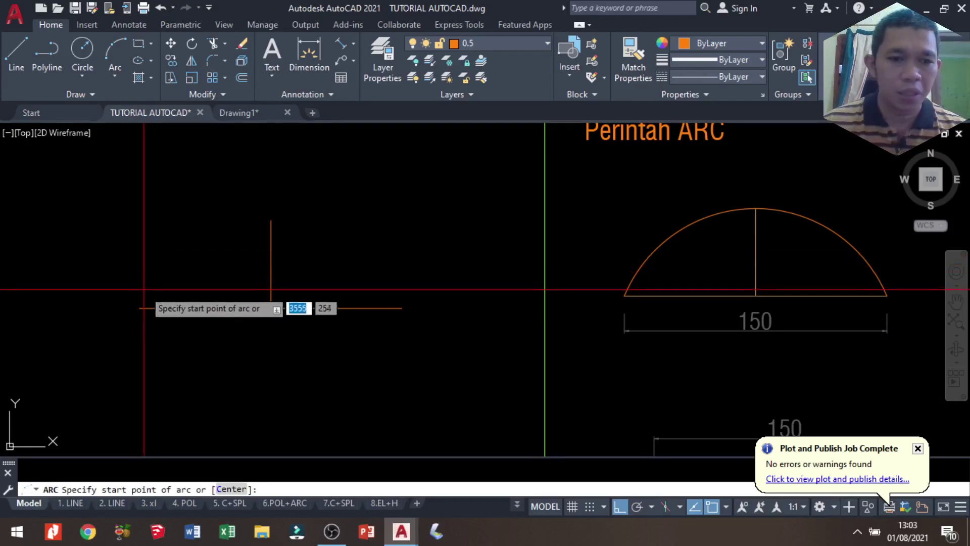
click(140, 308)
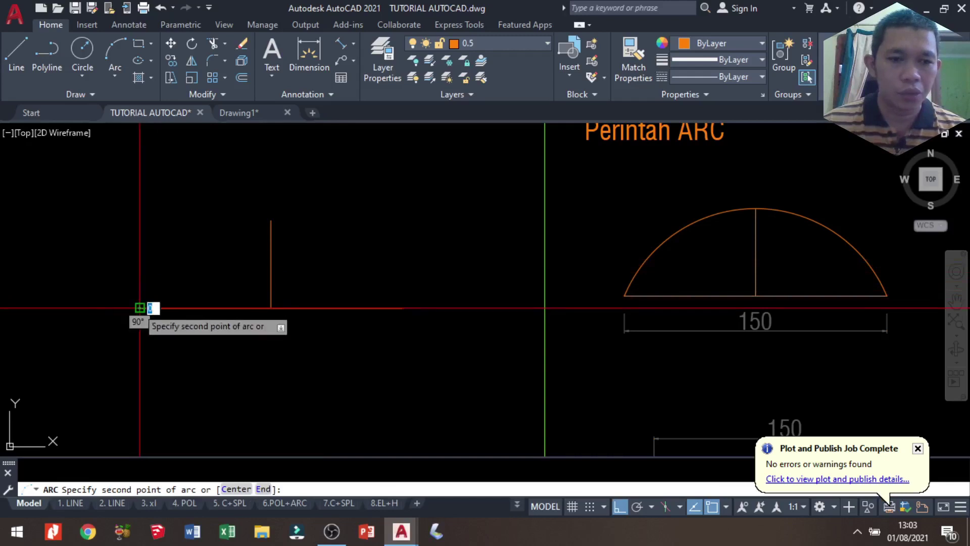
click(272, 221)
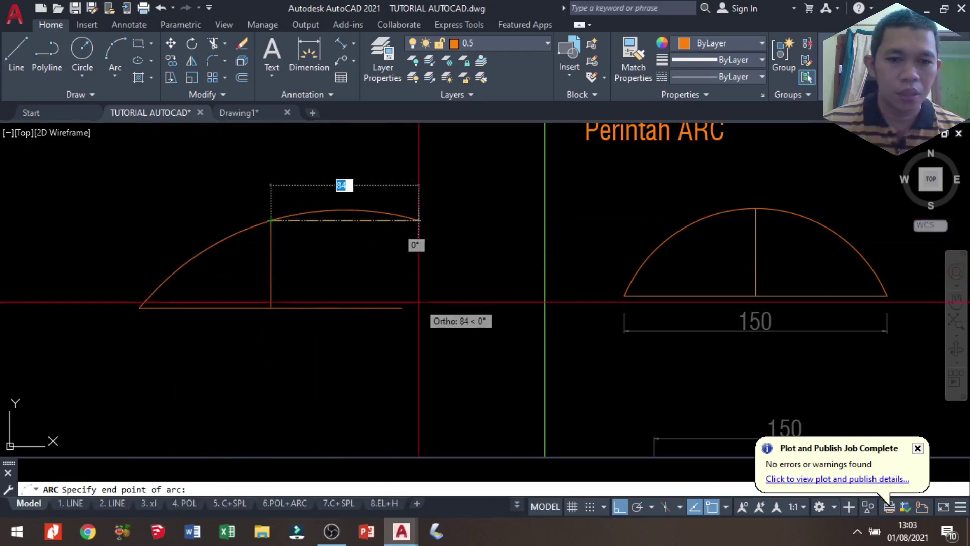
click(403, 308)
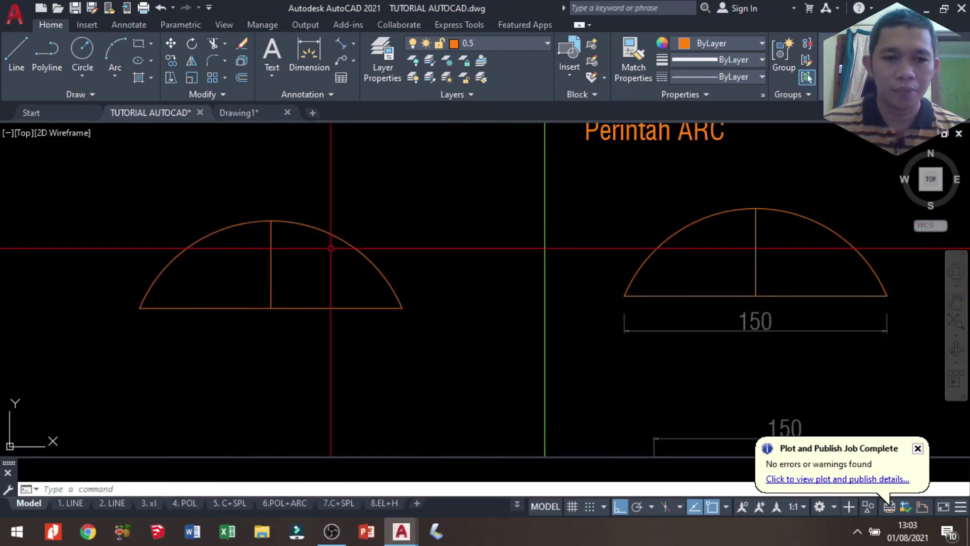
Add linear dimensions for the arc's 150 width and 50 height.
text(dli)
key(Return)
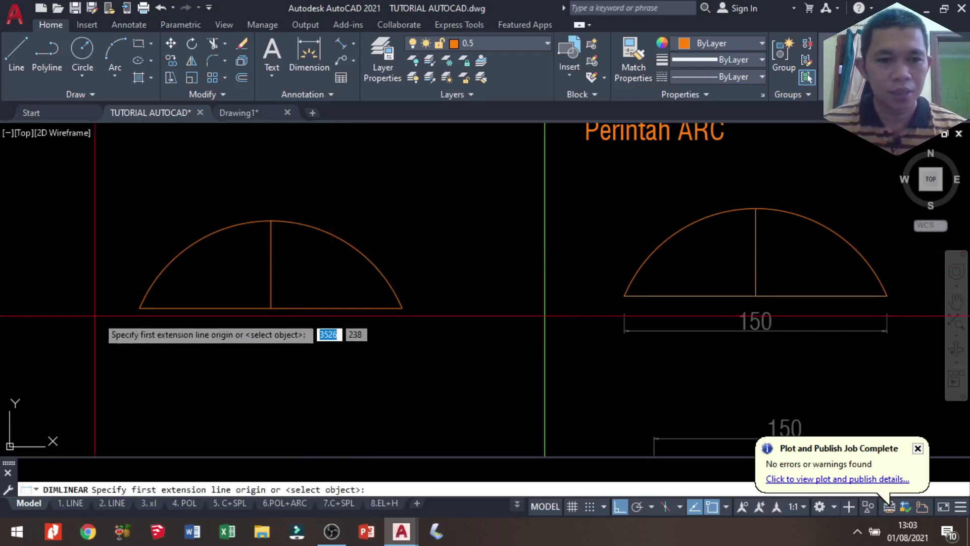
click(150, 307)
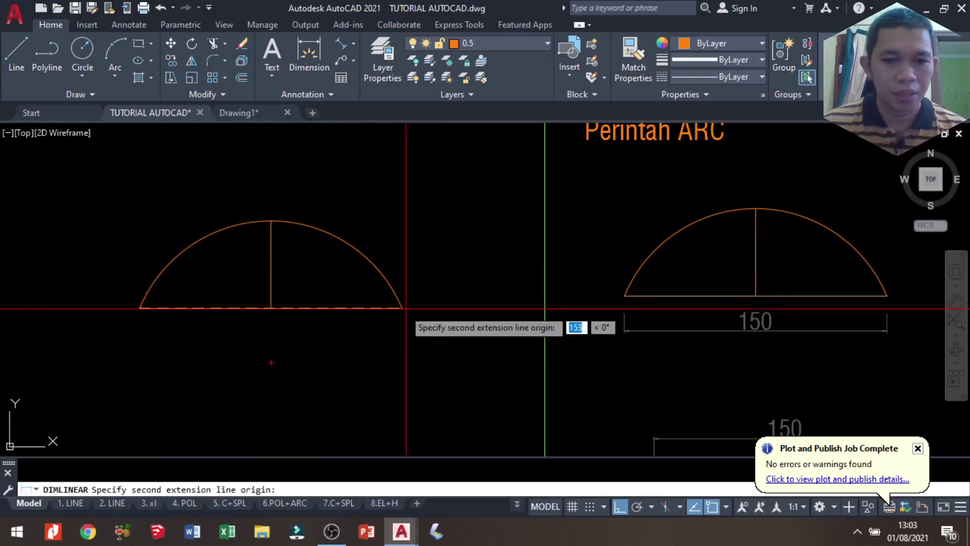
click(403, 307)
click(385, 345)
key(Return)
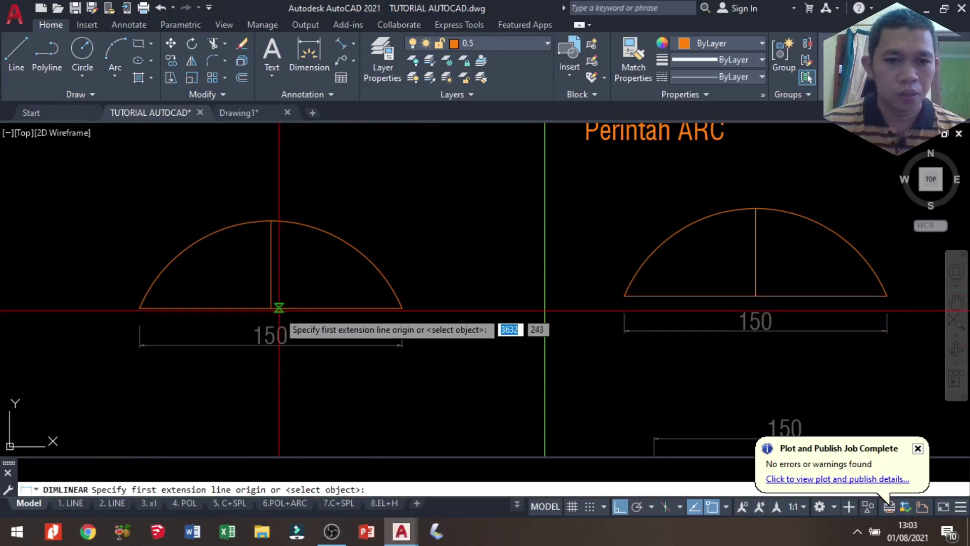
click(403, 307)
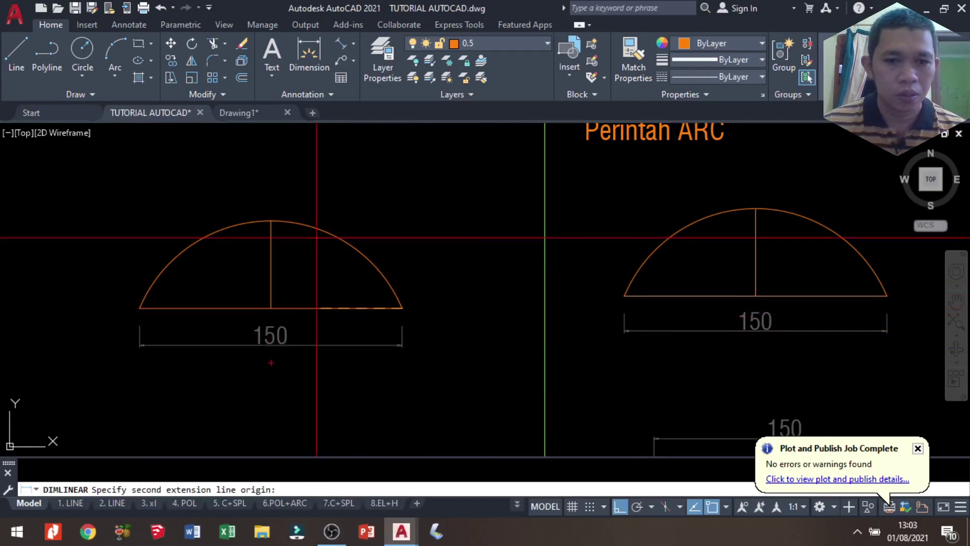
click(272, 219)
click(466, 265)
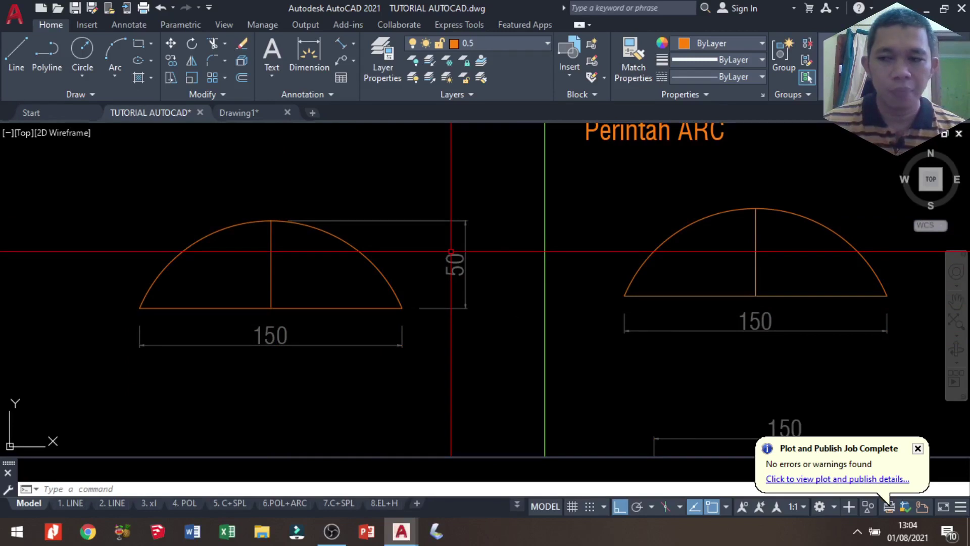
middle_drag(751, 284, 164, 265)
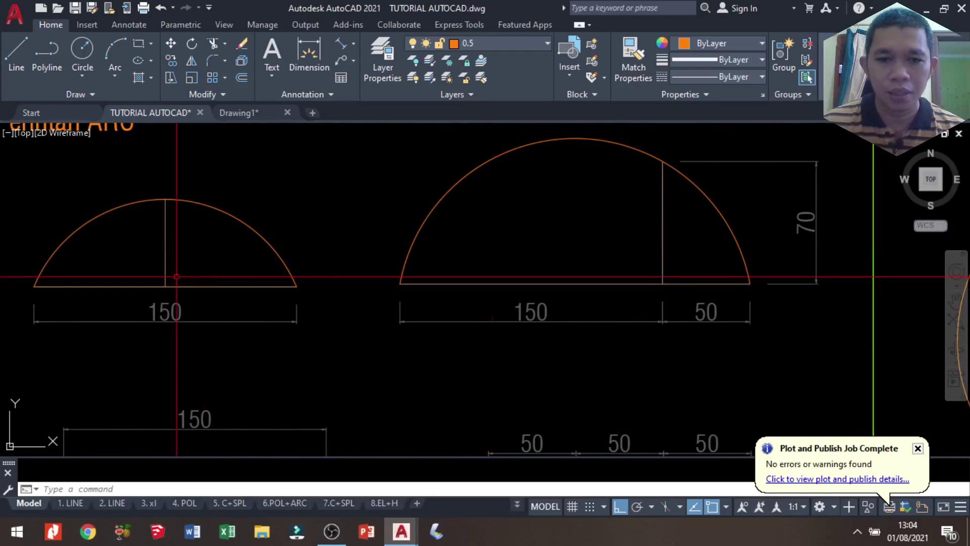
Pan to empty space and draw a new horizontal base line.
middle_drag(523, 267, 867, 260)
middle_drag(269, 242, 599, 266)
scroll(487, 279, up, 2)
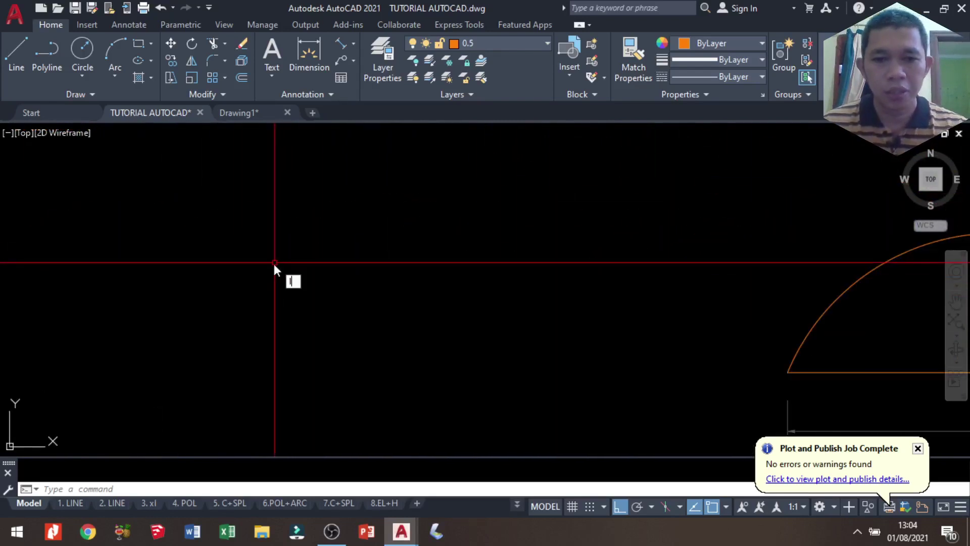
text(l)
key(Return)
click(157, 313)
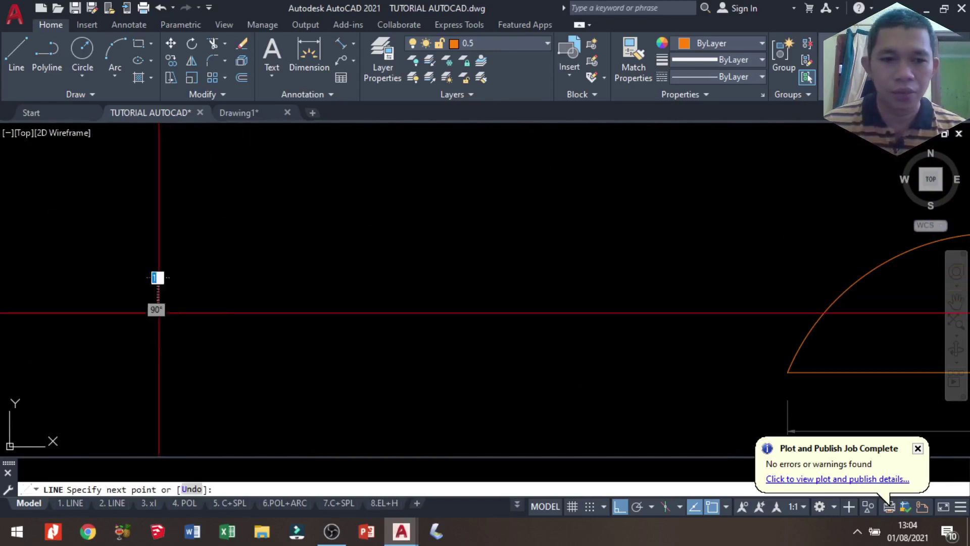
text(150)
key(Return)
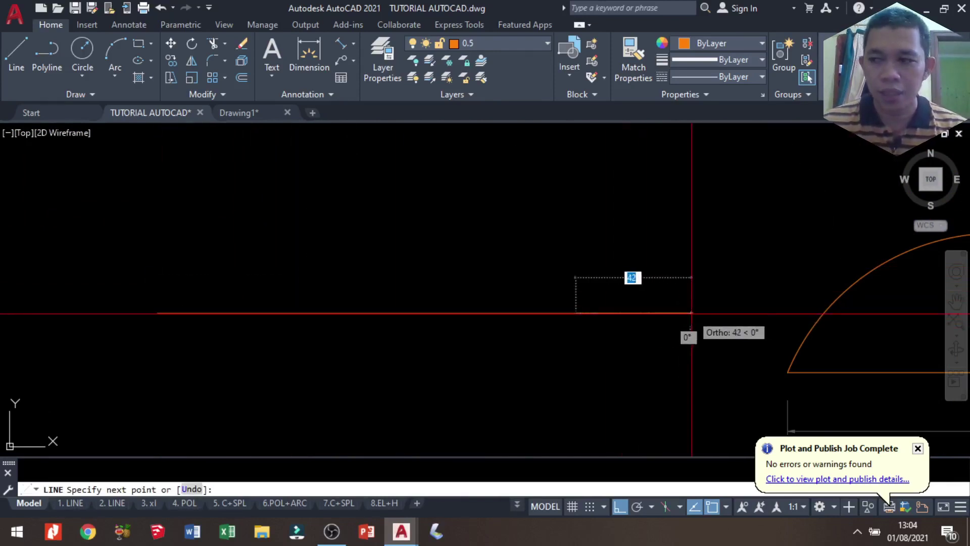
key(Return)
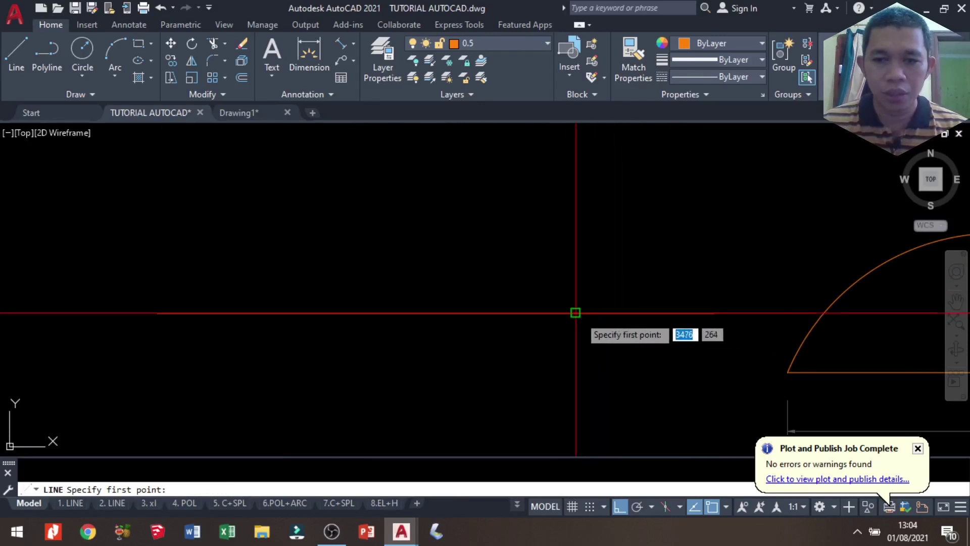
Draw a vertical line rising from a point on the new base line.
click(576, 313)
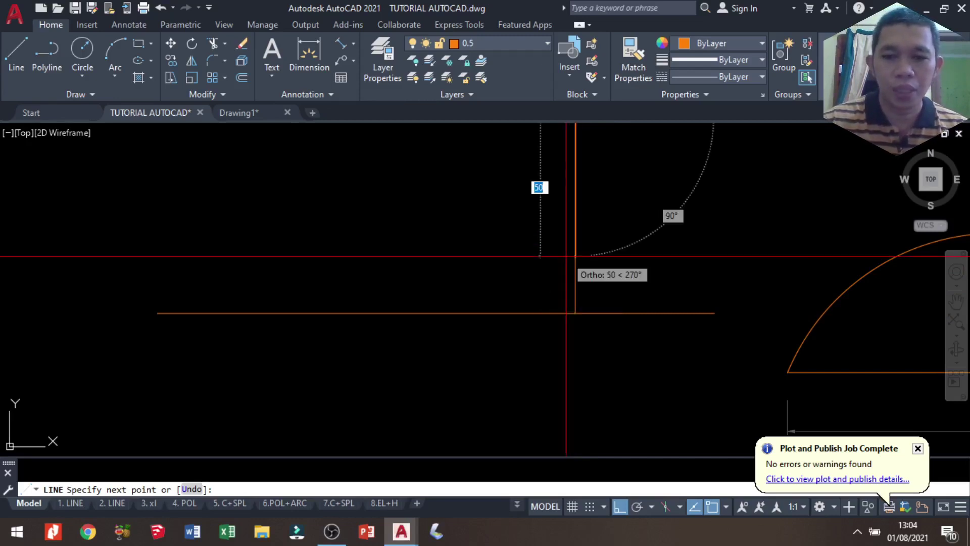
key(Return)
key(Return)
scroll(556, 256, down, 2)
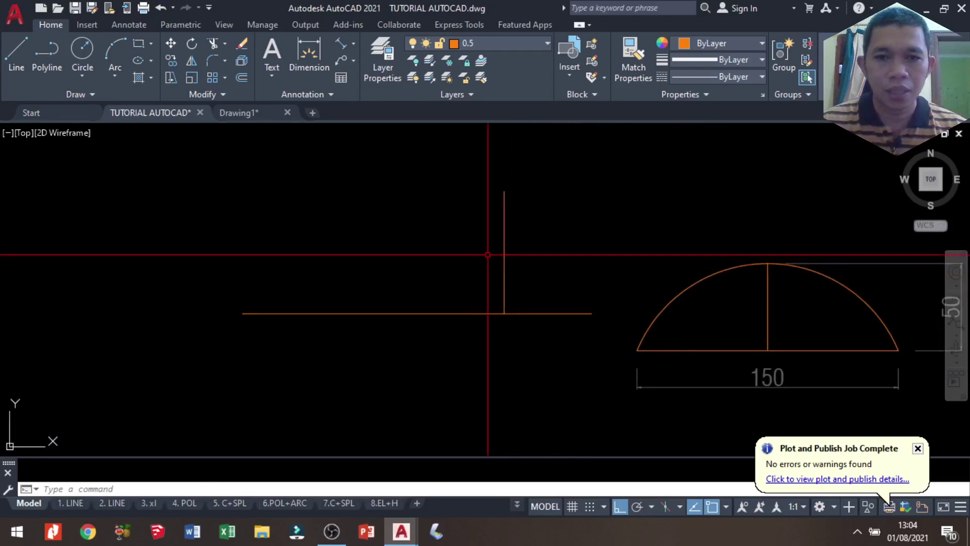
Draw an arc from the base line's left end through the vertical line's top to its right end.
text(arc)
key(Return)
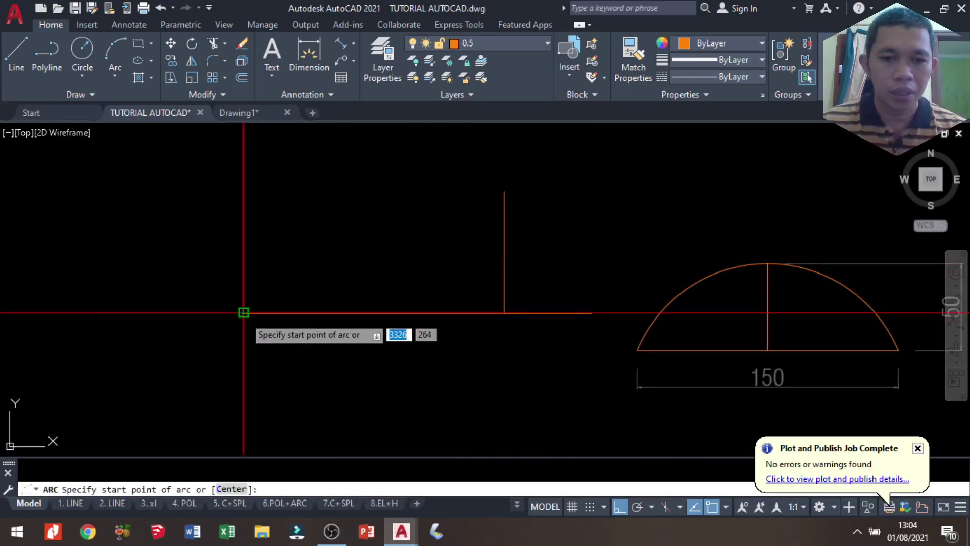
click(243, 313)
click(504, 191)
click(591, 313)
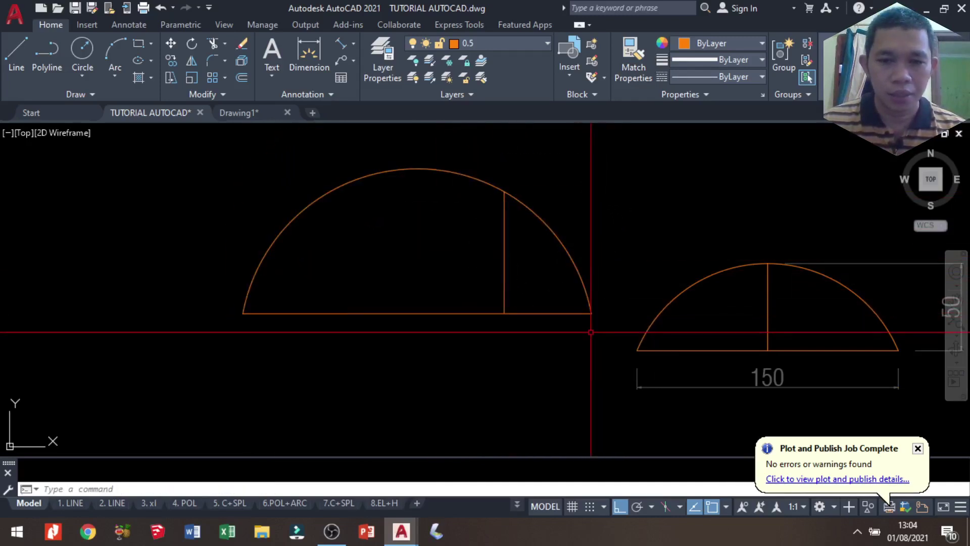
Add linear dimensions for the arc's 200 base width and 70 height.
text(dli)
key(Return)
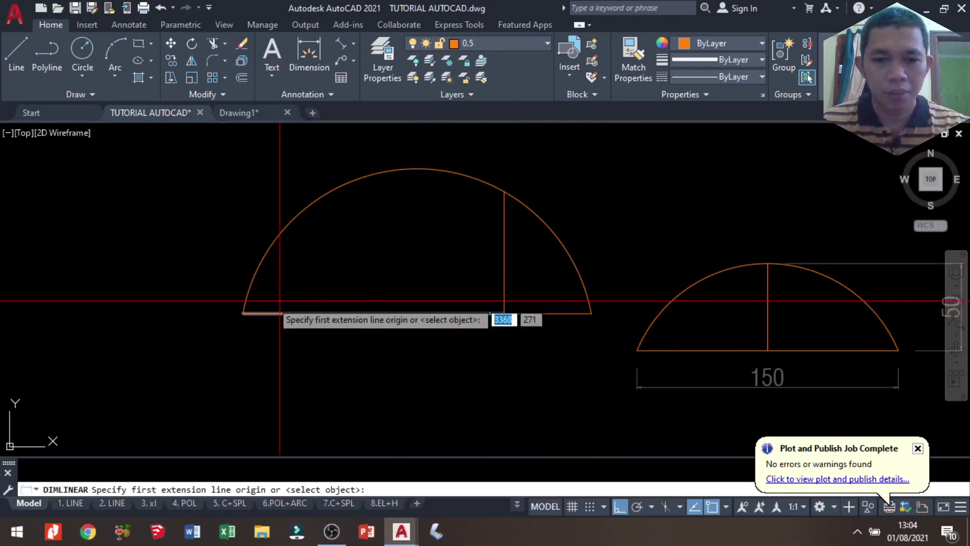
click(244, 313)
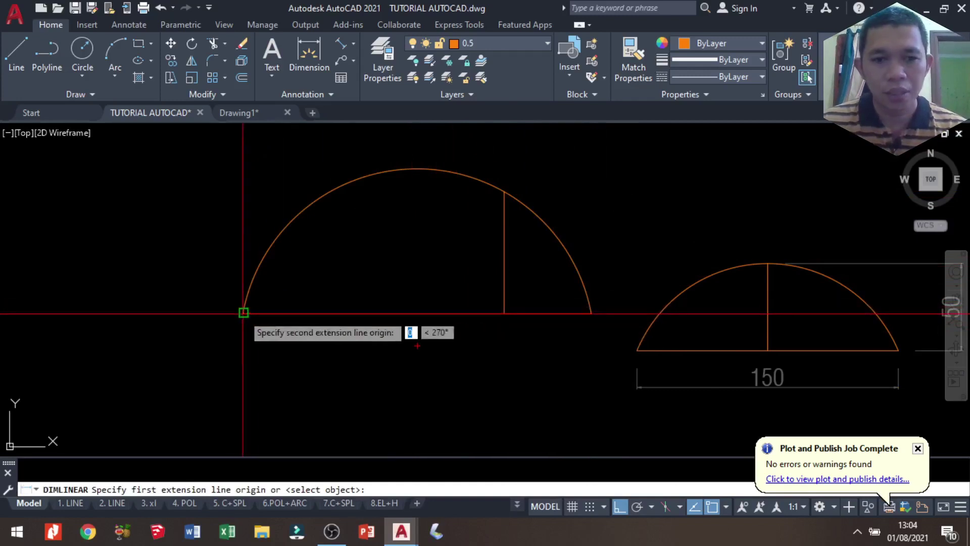
click(591, 313)
click(588, 352)
key(Return)
click(504, 313)
key(Escape)
key(Return)
click(584, 312)
click(504, 191)
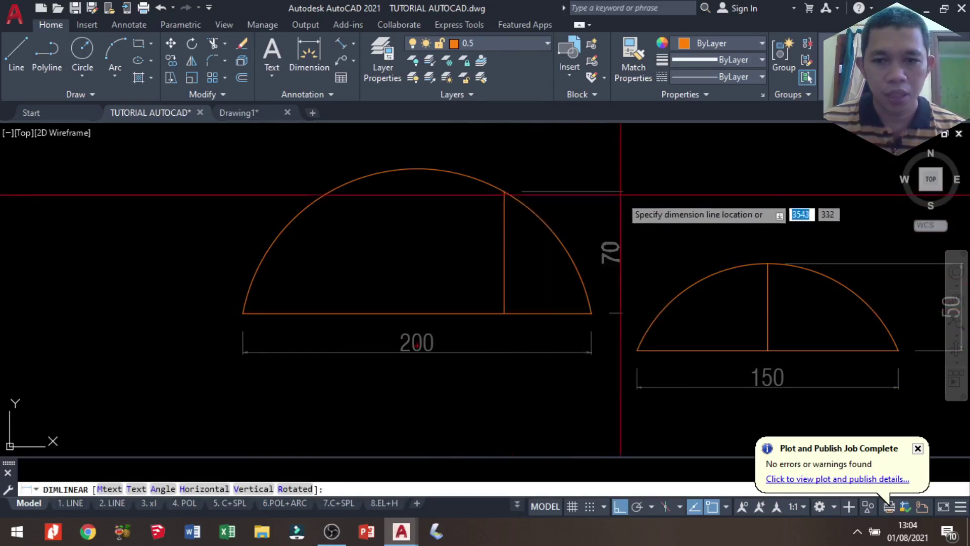
click(612, 202)
scroll(613, 202, down, 2)
Draw a 150 by 150 square rectangle in empty drawing space.
mouse_move(418, 276)
middle_down()
mouse_move(472, 321)
mouse_move(535, 332)
mouse_move(520, 316)
middle_up()
scroll(439, 345, up, 2)
scroll(526, 314, down, 3)
scroll(555, 382, down, 2)
scroll(531, 361, up, 3)
scroll(520, 316, up, 2)
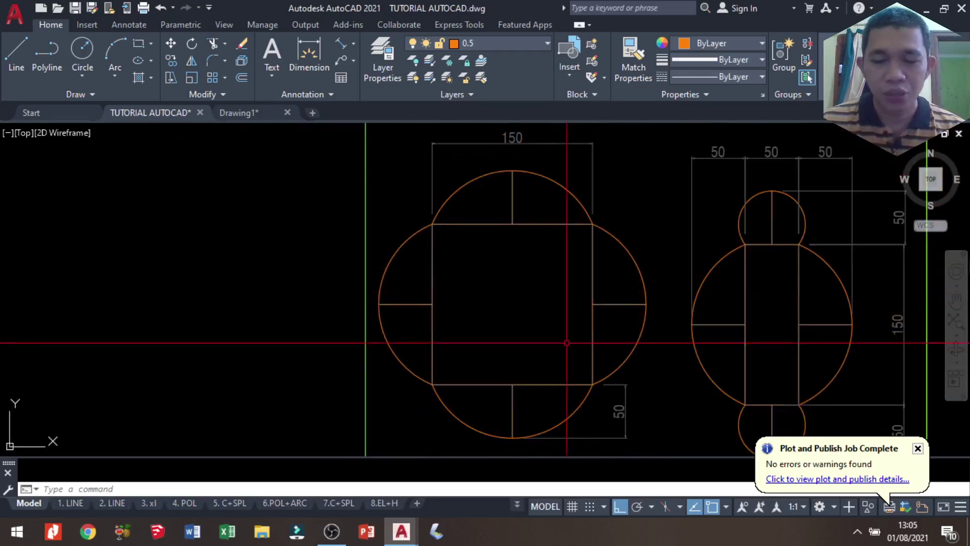
scroll(638, 343, down, 2)
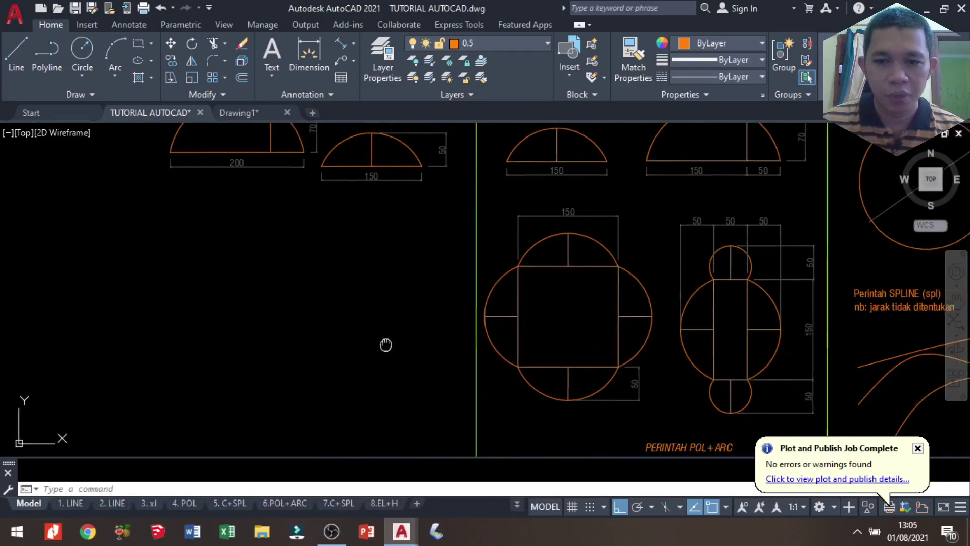
scroll(399, 344, up, 1)
scroll(312, 315, up, 2)
text(ec)
key(Return)
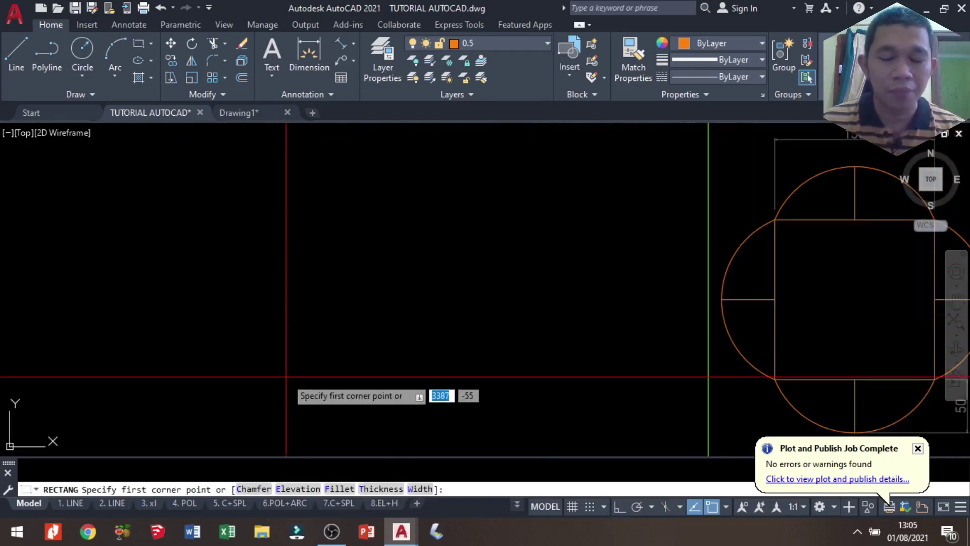
click(316, 352)
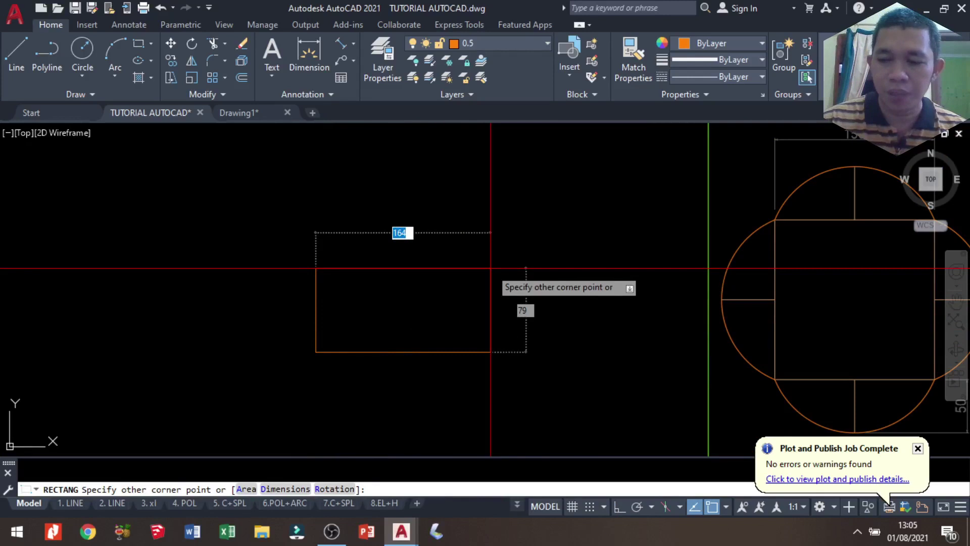
text(150)
key(Tab)
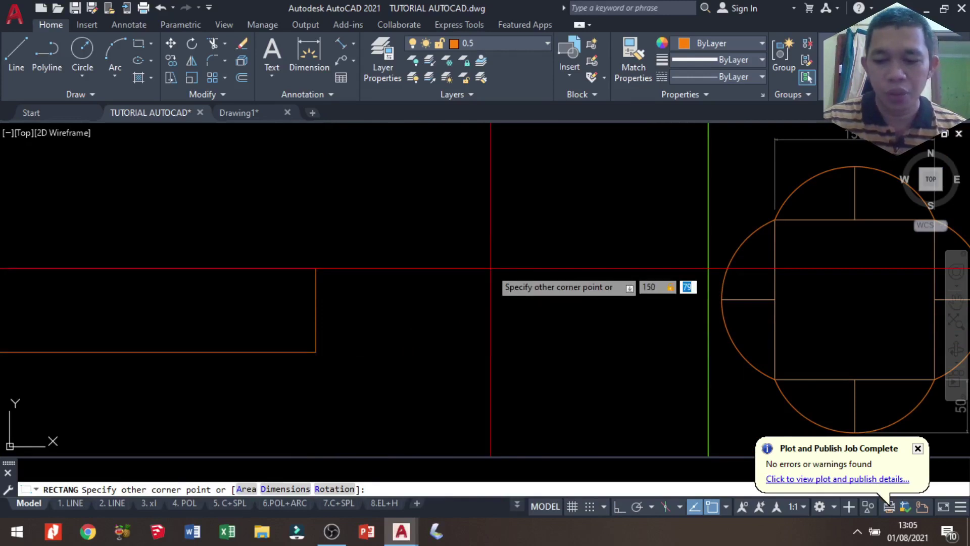
text(0)
key(Return)
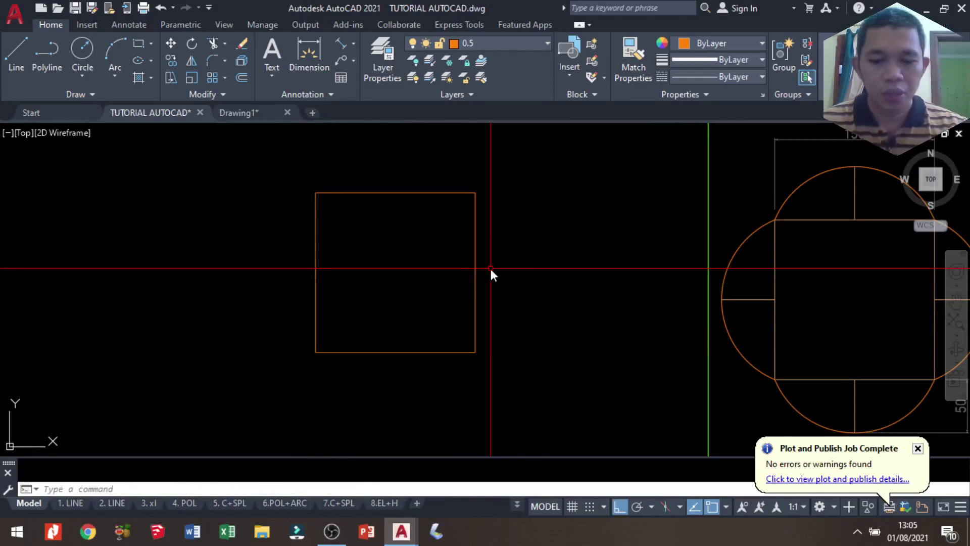
Draw a short horizontal line out from the square's right-side midpoint.
text(l)
key(Return)
key(Escape)
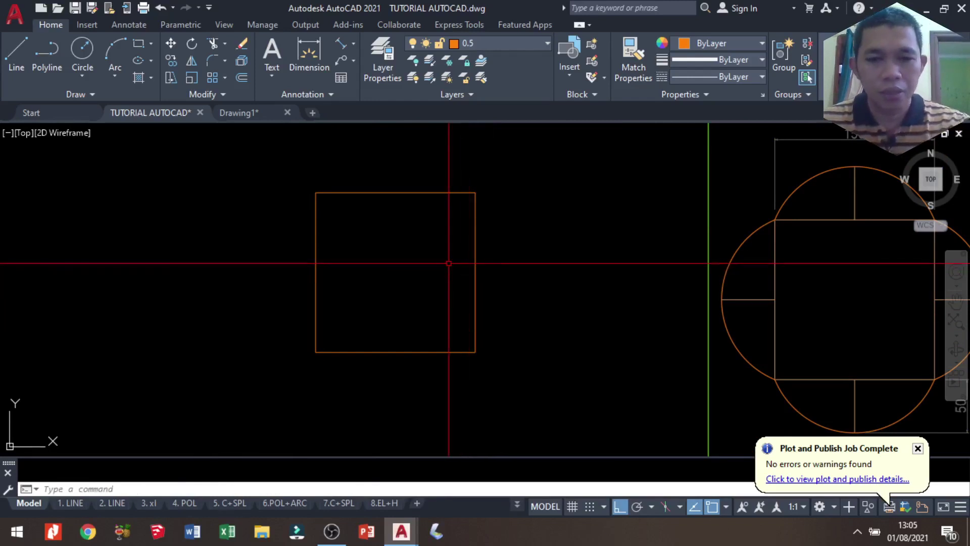
text(l)
key(Return)
click(475, 272)
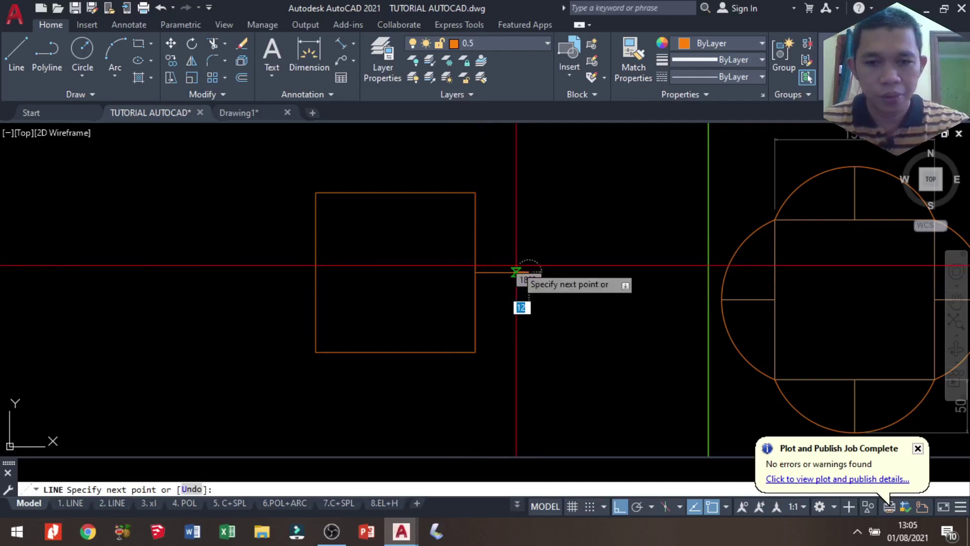
key(Return)
key(Return)
click(502, 272)
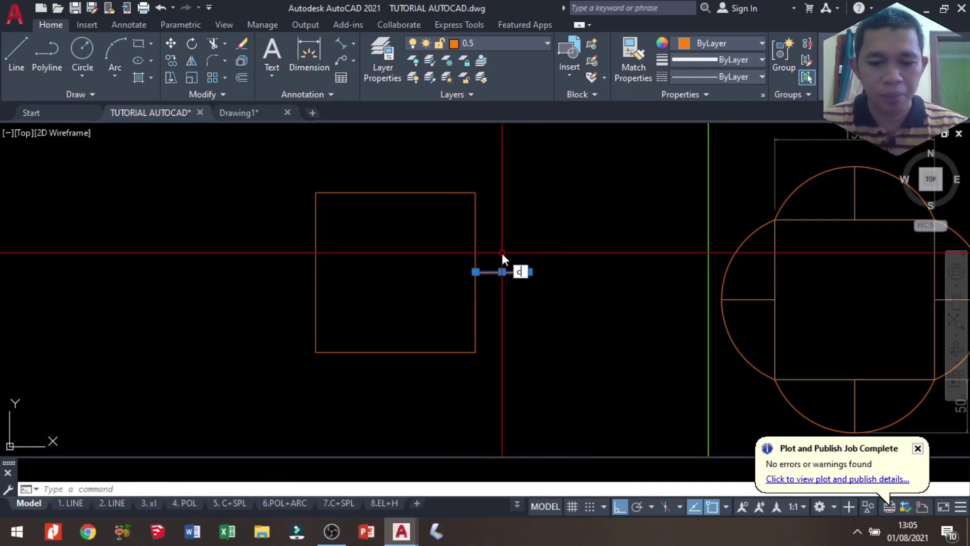
Copy the short right line to the square's left-side midpoint.
text(o)
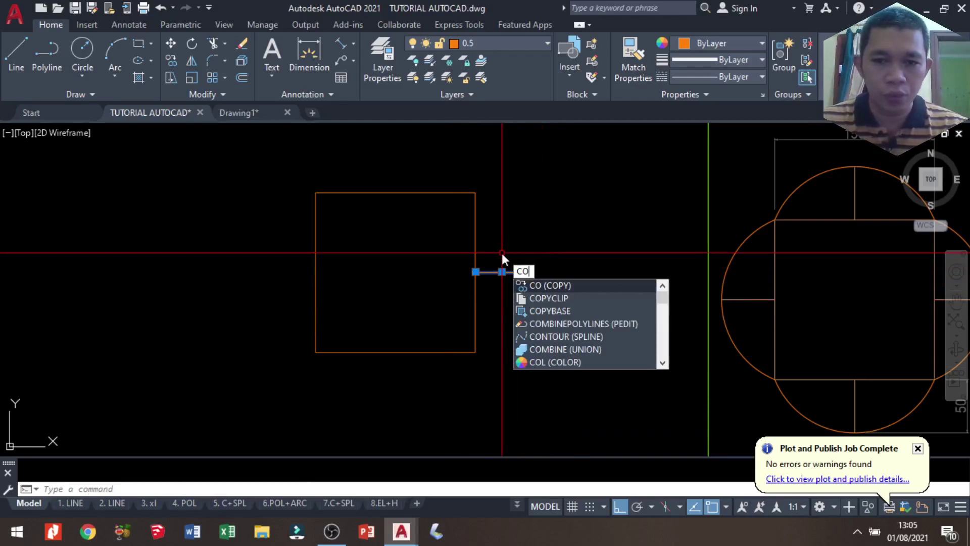
key(Return)
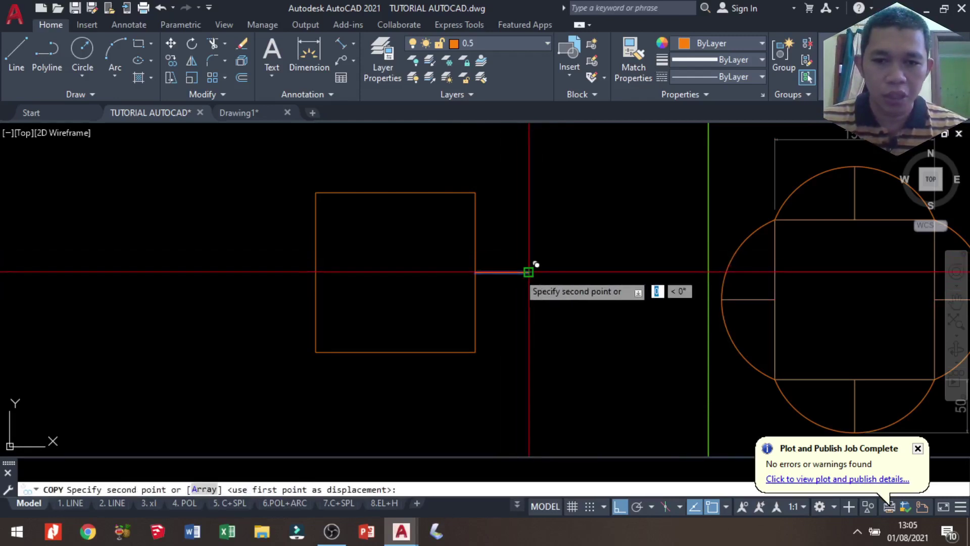
click(316, 272)
key(Return)
Draw a 50-long line downward from the square's bottom midpoint.
text(l)
key(Return)
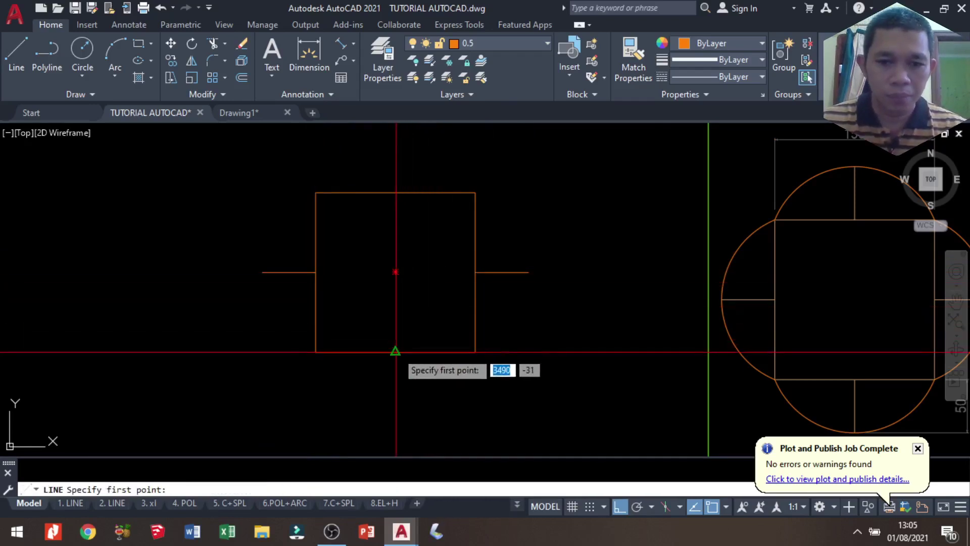
click(395, 352)
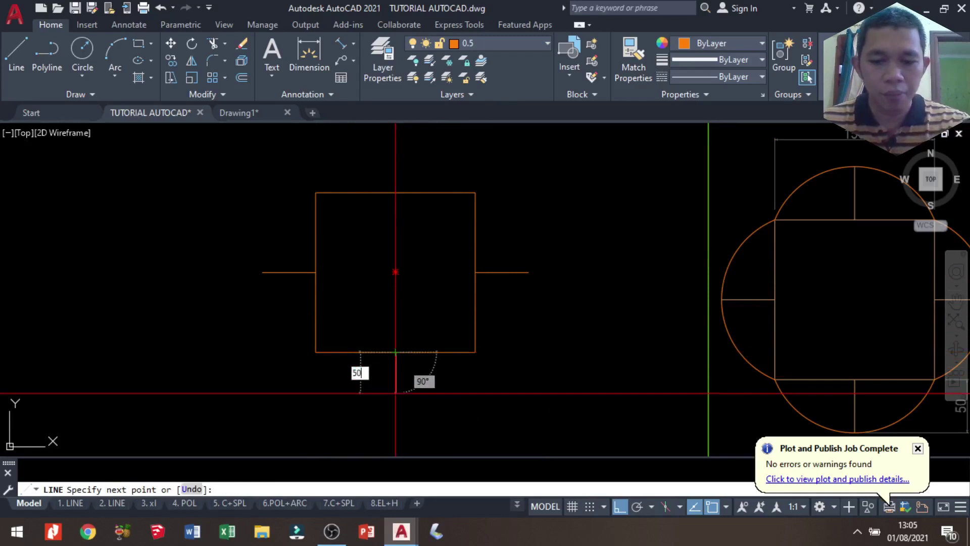
key(Return)
Copy the bottom line up to the square's top midpoint.
key(Return)
click(422, 393)
click(364, 383)
text(co)
key(Return)
click(395, 404)
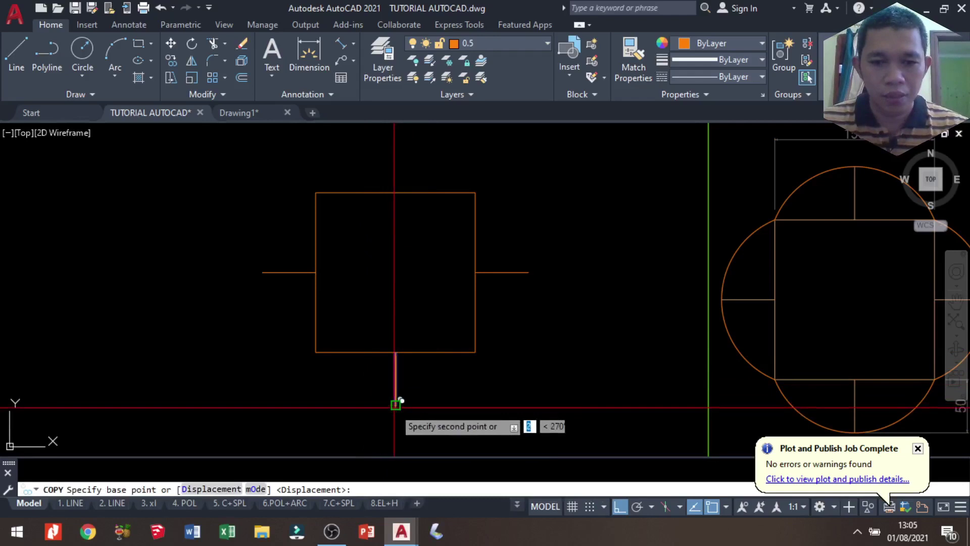
click(395, 193)
key(Escape)
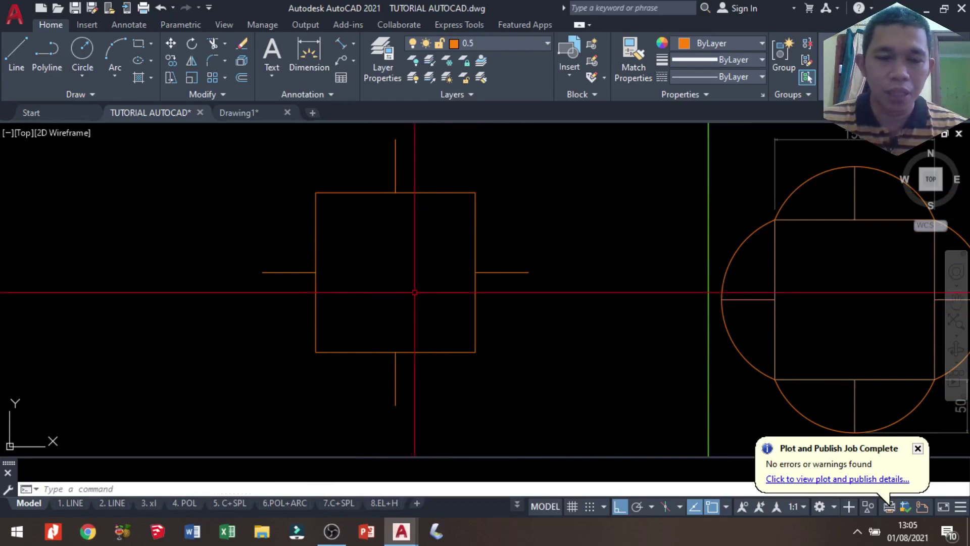
text(ar)
key(Return)
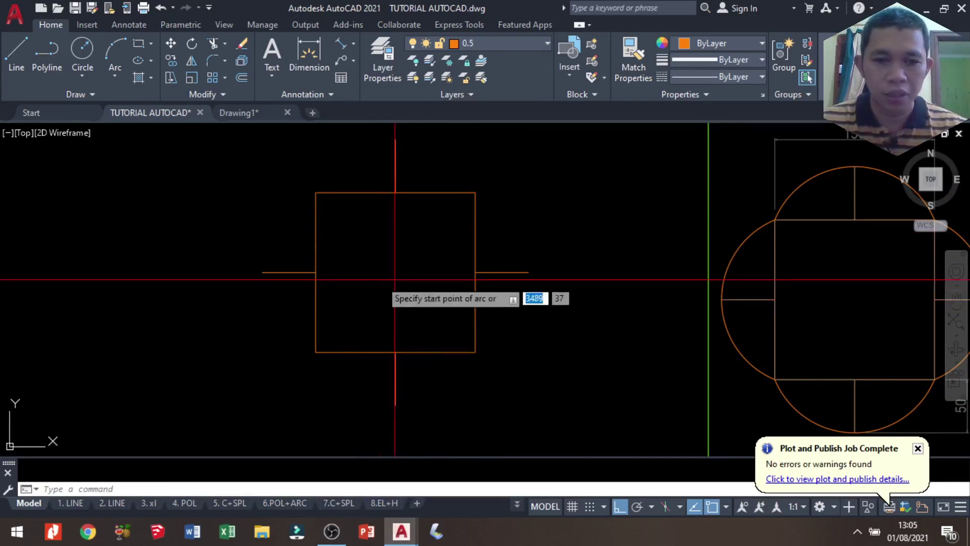
Draw the left arc through the left line's end, then the top arc between the top corners.
click(316, 352)
click(262, 272)
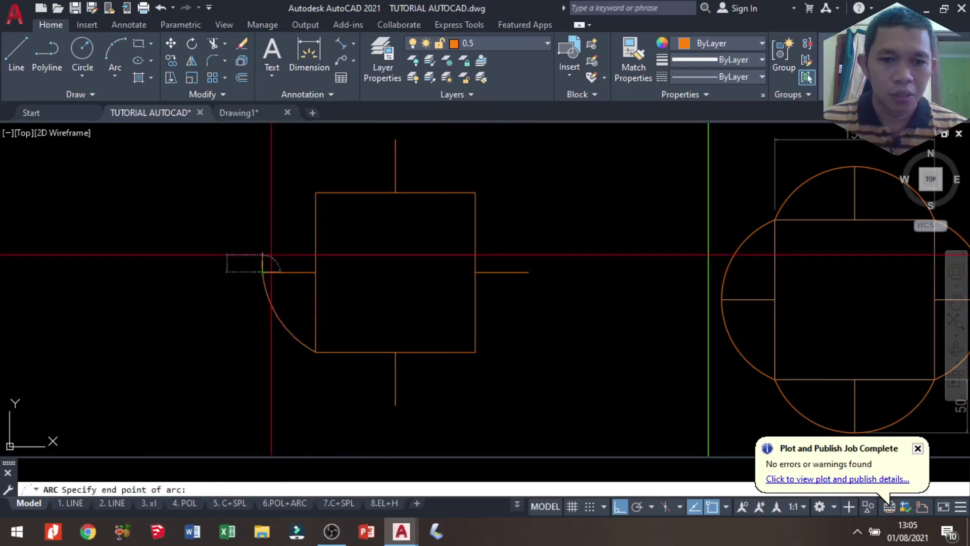
click(315, 193)
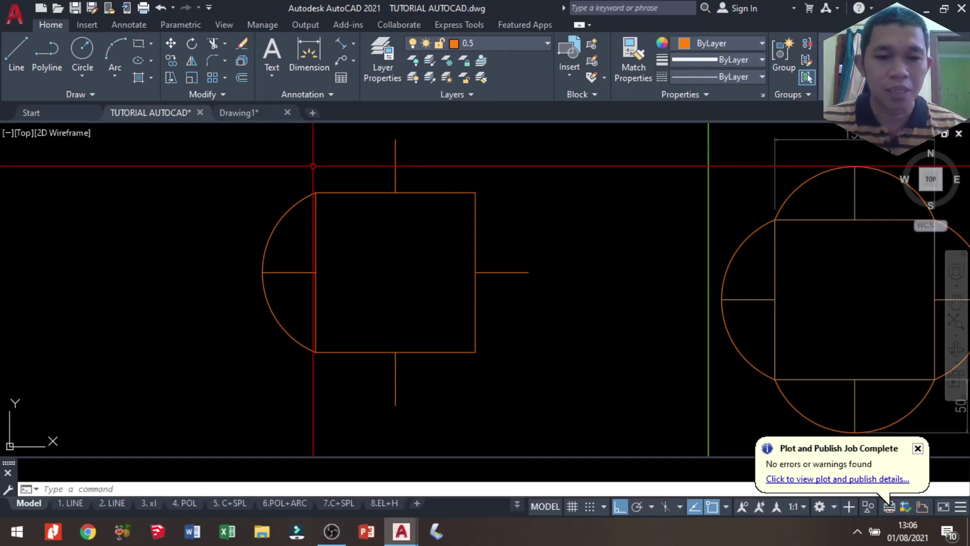
text(a)
key(Return)
click(316, 192)
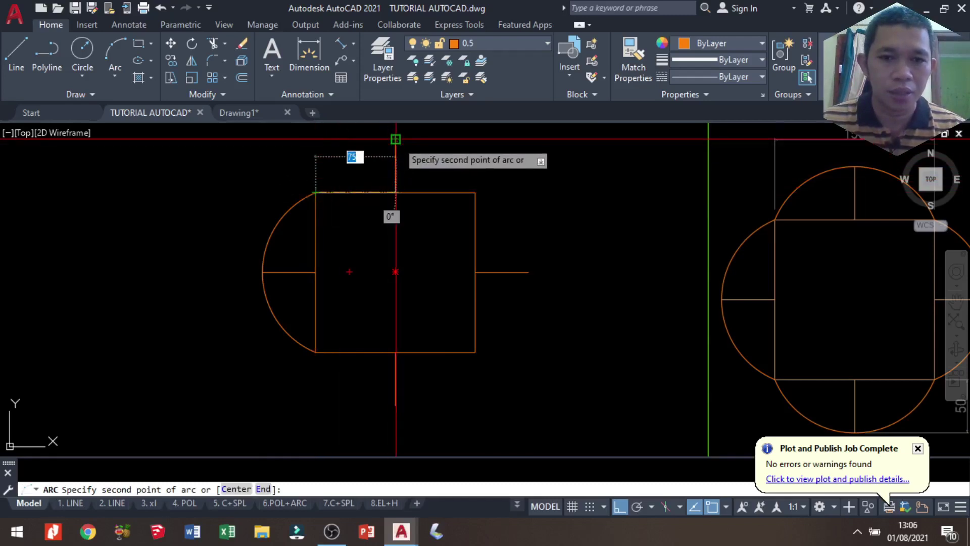
click(474, 193)
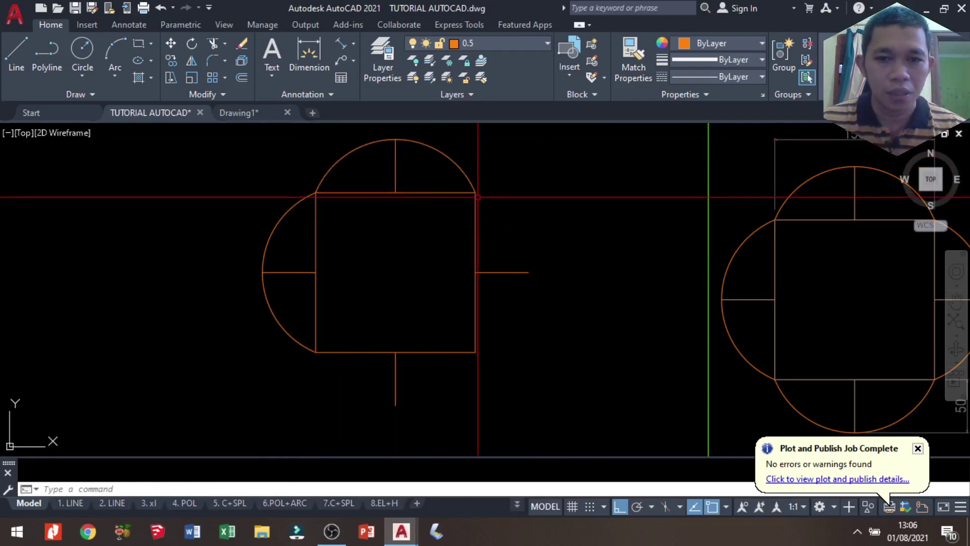
Draw the right and bottom arcs corner to corner through those short lines' ends.
key(space)
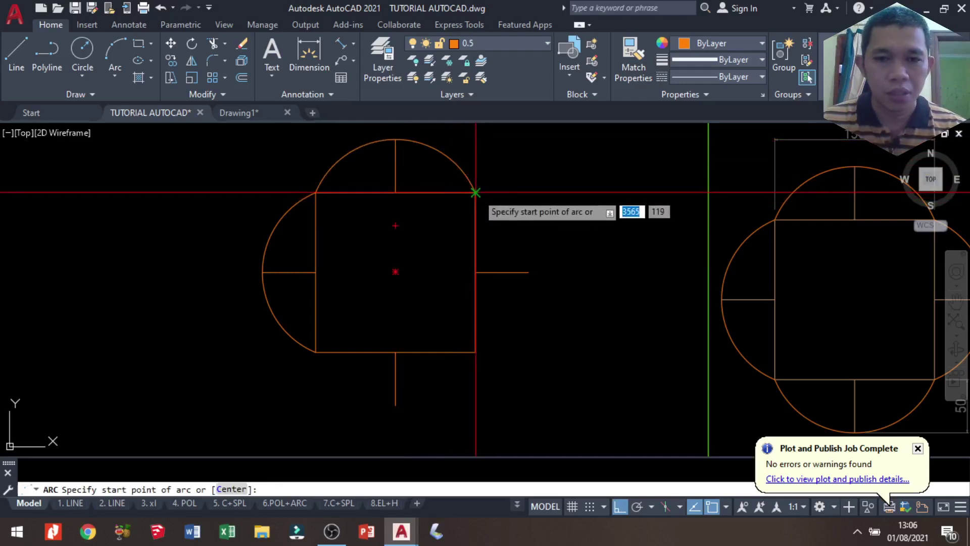
click(475, 193)
click(529, 272)
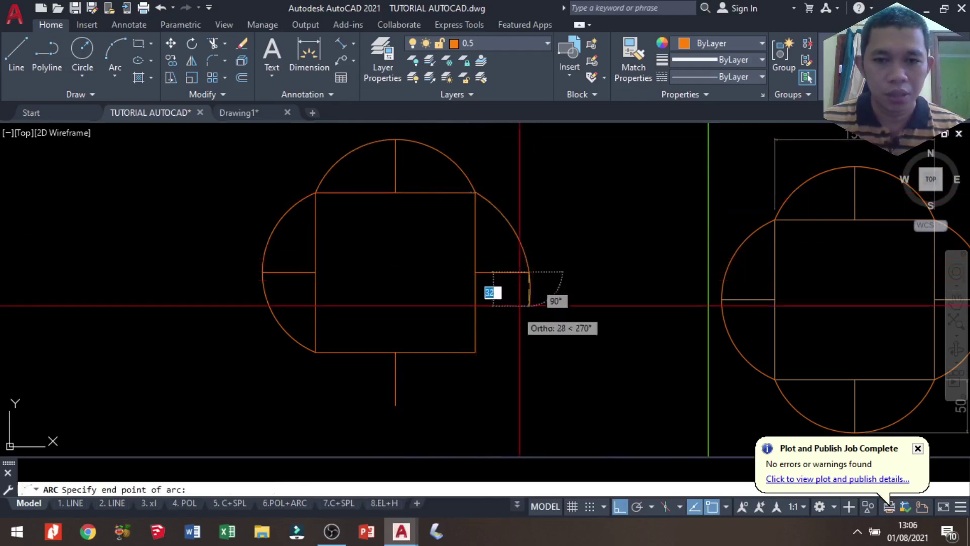
click(476, 352)
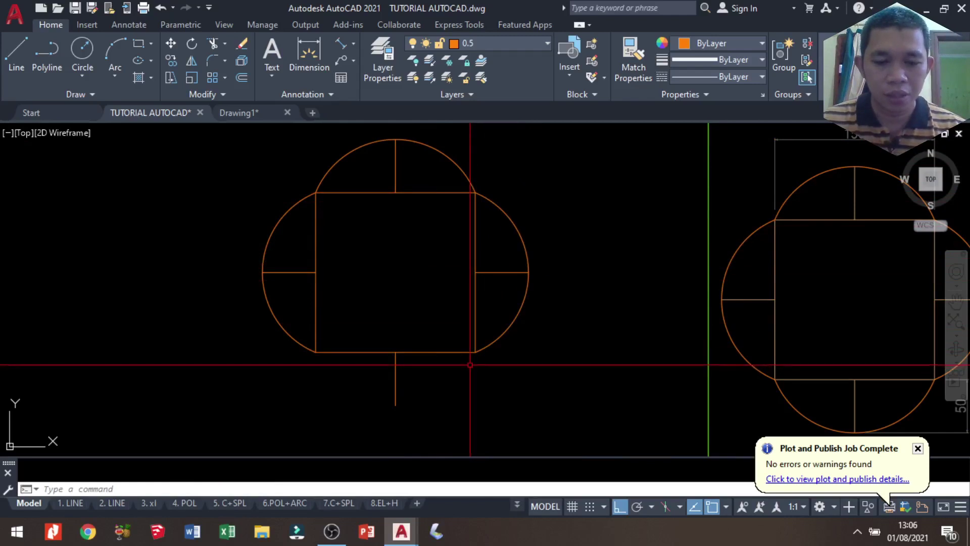
key(Return)
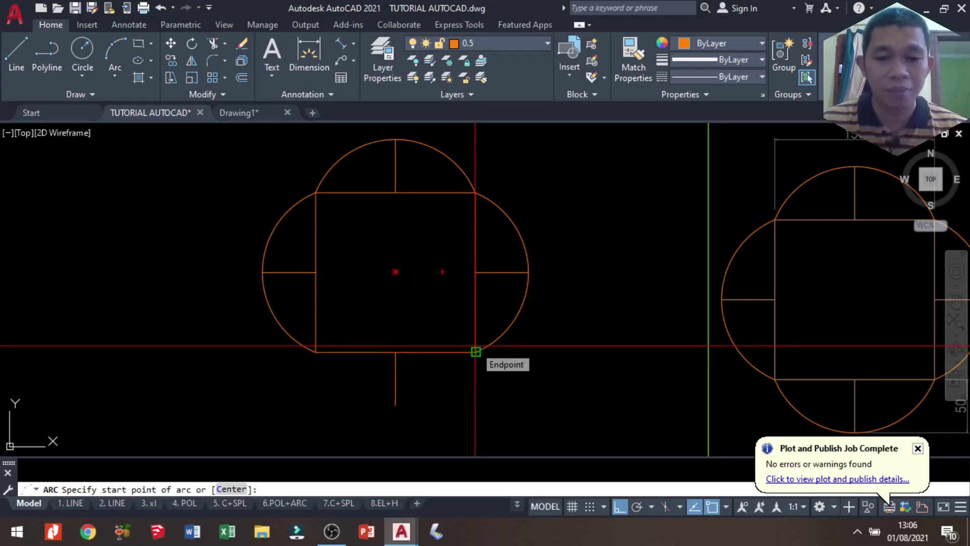
click(475, 352)
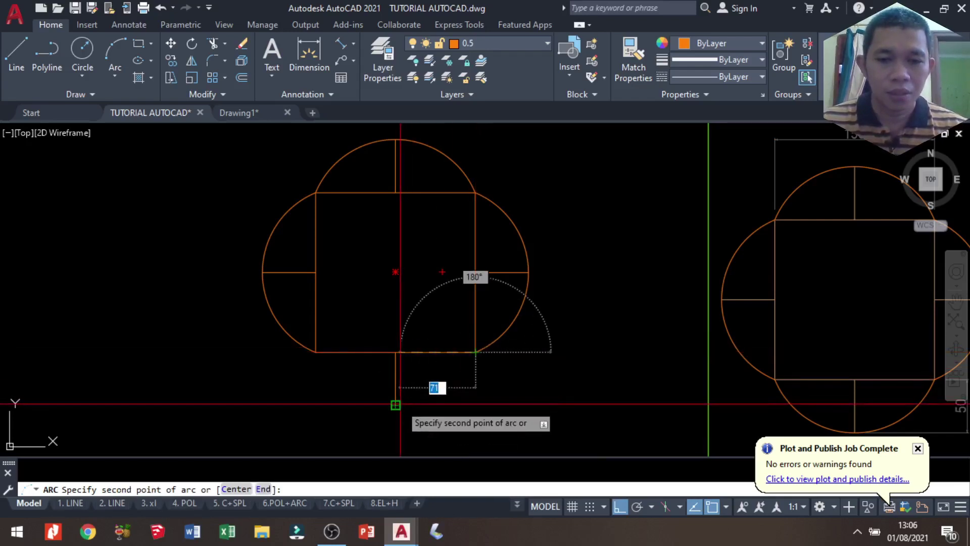
click(395, 405)
click(315, 352)
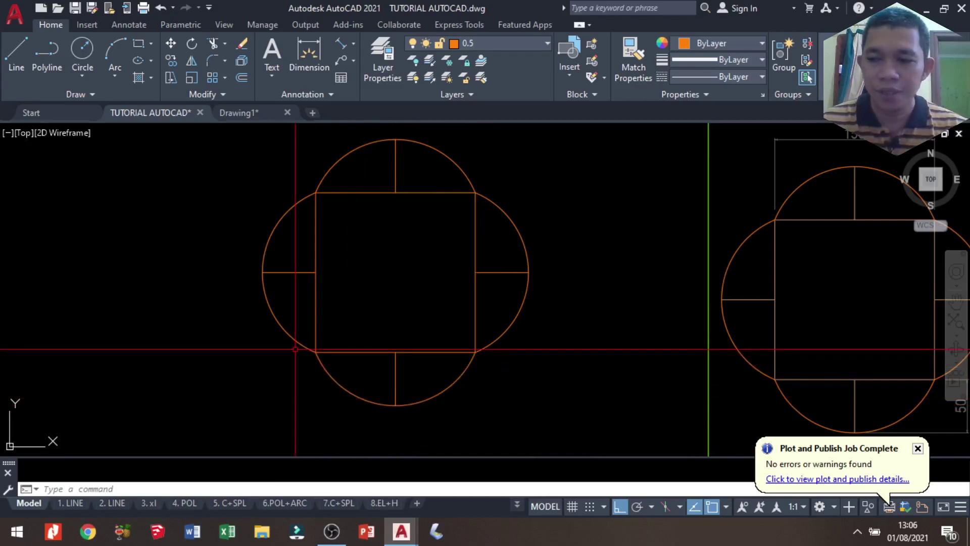
Add the 150 linear dimension across the square's top corners, placed above the drawing.
text(dli)
key(Return)
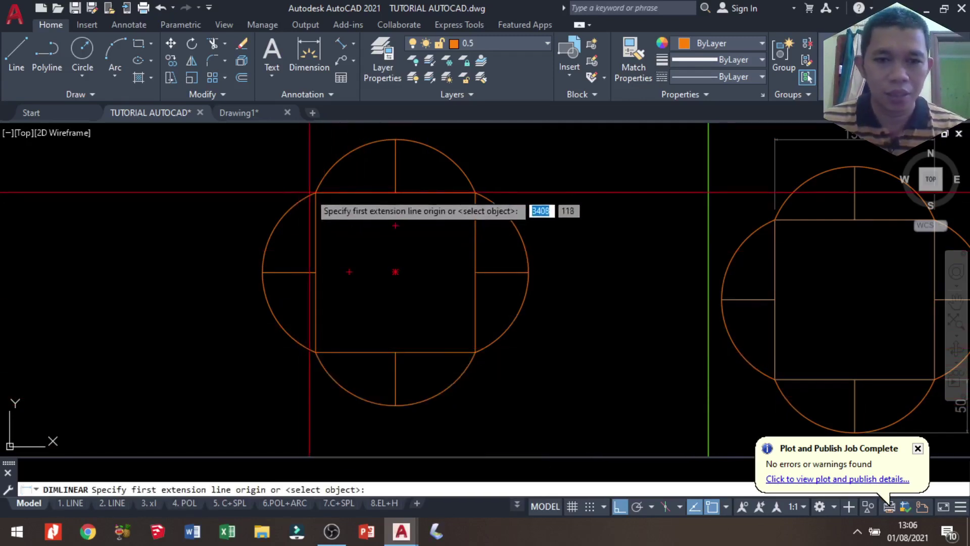
click(315, 193)
click(475, 192)
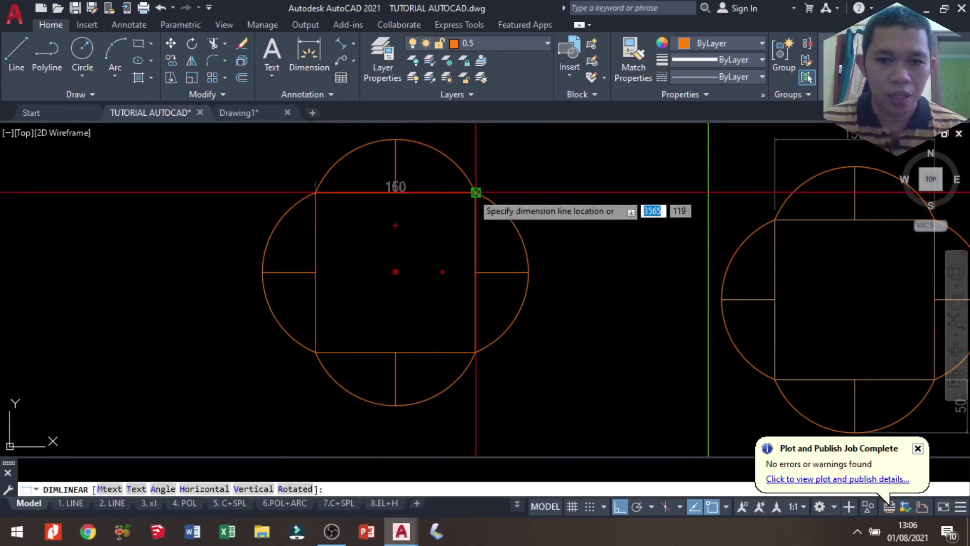
scroll(474, 193, down, 2)
click(445, 157)
Add the 50 linear dimension for the bottom half-circle's height beside the drawing.
key(Return)
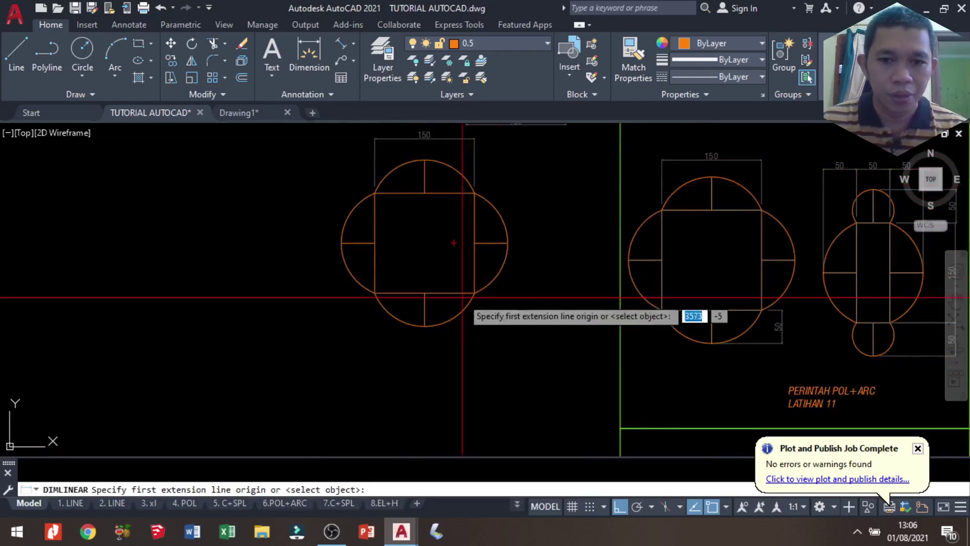
scroll(455, 303, up, 2)
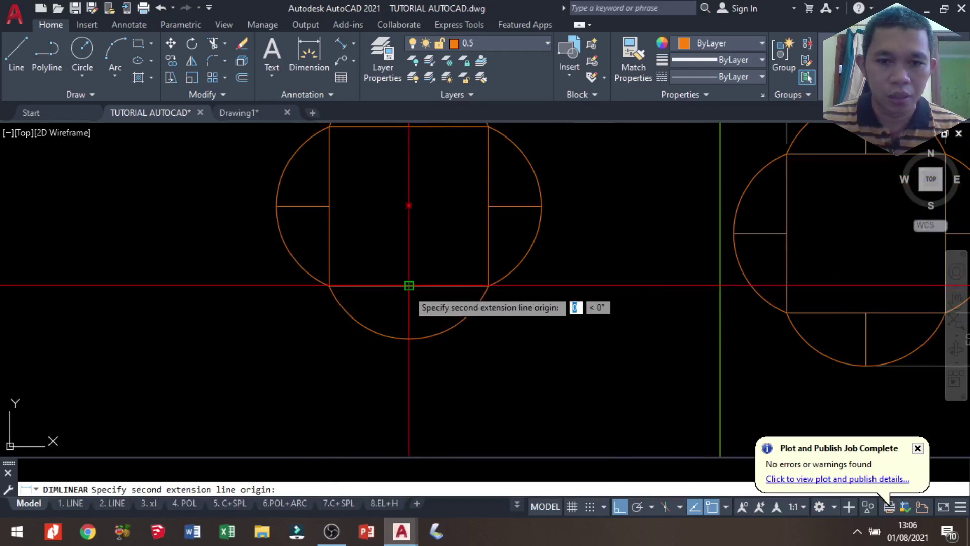
key(Escape)
key(Return)
click(488, 285)
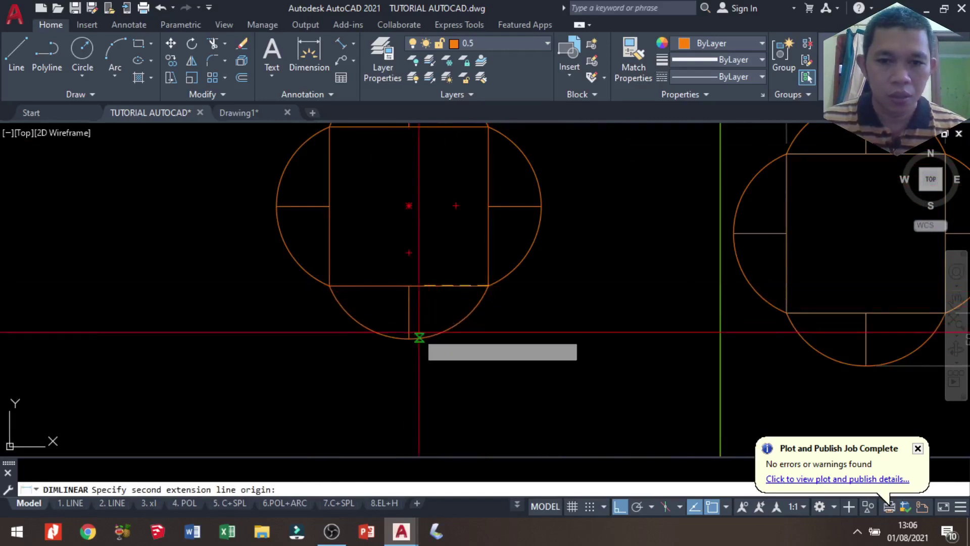
click(409, 338)
click(534, 309)
Pan and zoom across the sheet past the circle exercise drawings.
scroll(451, 350, down, 2)
middle_drag(451, 350, 401, 320)
middle_drag(531, 321, 401, 321)
scroll(580, 268, up, 2)
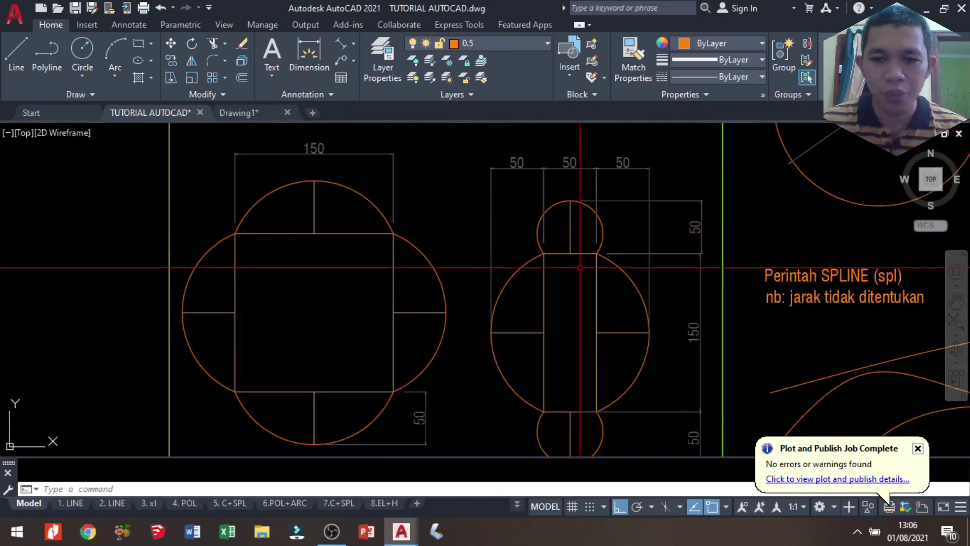
scroll(580, 268, down, 2)
mouse_move(309, 357)
middle_down()
mouse_move(507, 315)
mouse_move(524, 327)
middle_up()
scroll(253, 303, up, 2)
scroll(224, 304, up, 2)
middle_drag(224, 304, 261, 298)
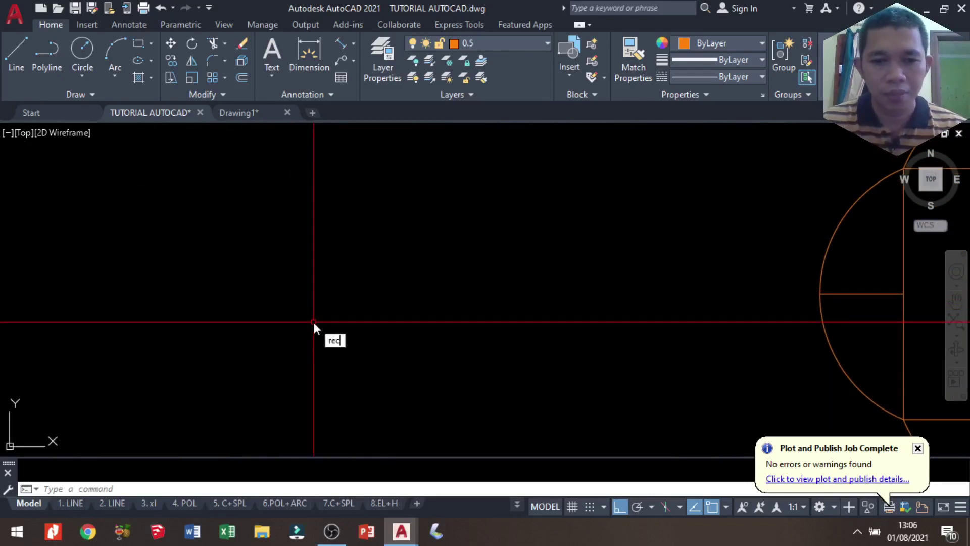
Draw a 50 by 150 rectangle with its first corner in the empty area.
key(Return)
scroll(314, 321, down, 3)
scroll(771, 322, up, 2)
scroll(761, 262, up, 2)
scroll(714, 217, up, 1)
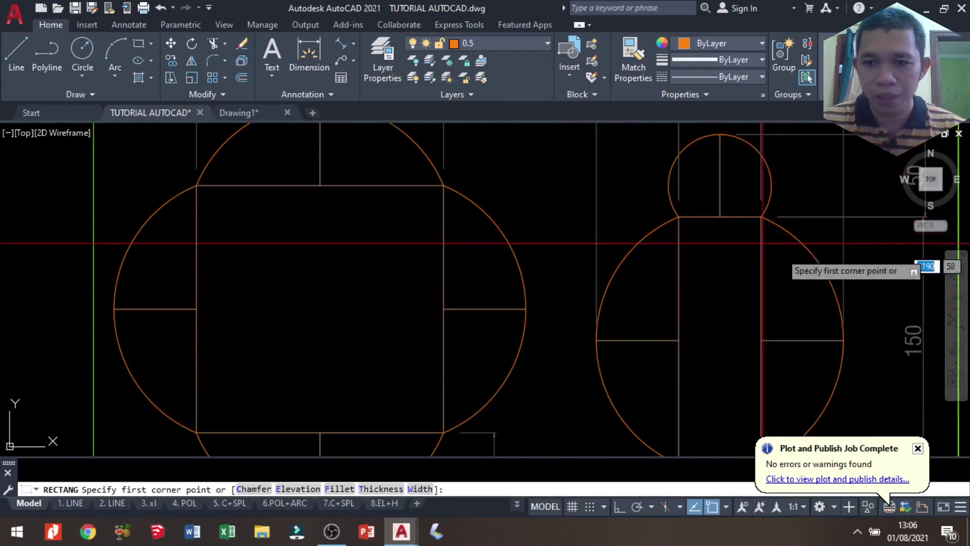
scroll(375, 365, down, 3)
scroll(310, 346, down, 2)
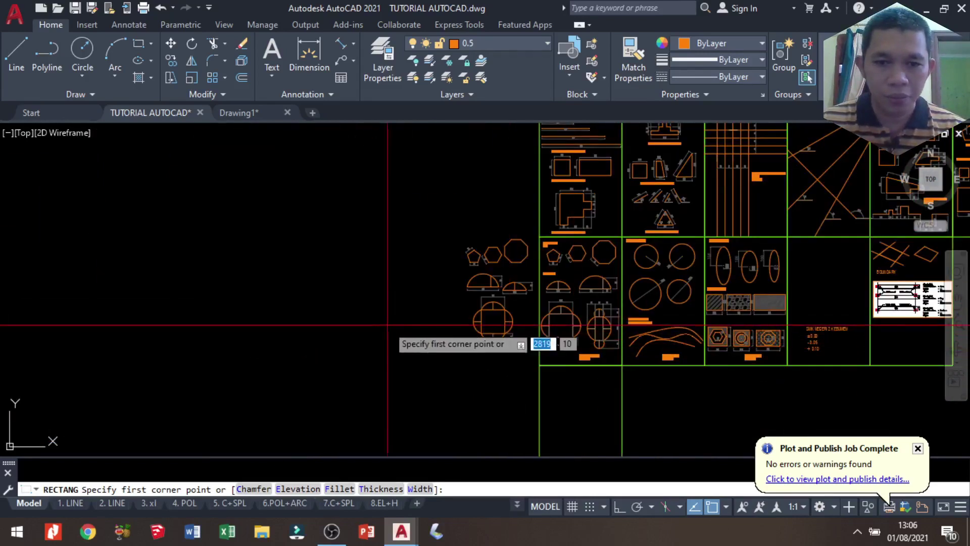
scroll(413, 324, up, 3)
scroll(612, 335, up, 2)
scroll(359, 372, up, 1)
click(360, 371)
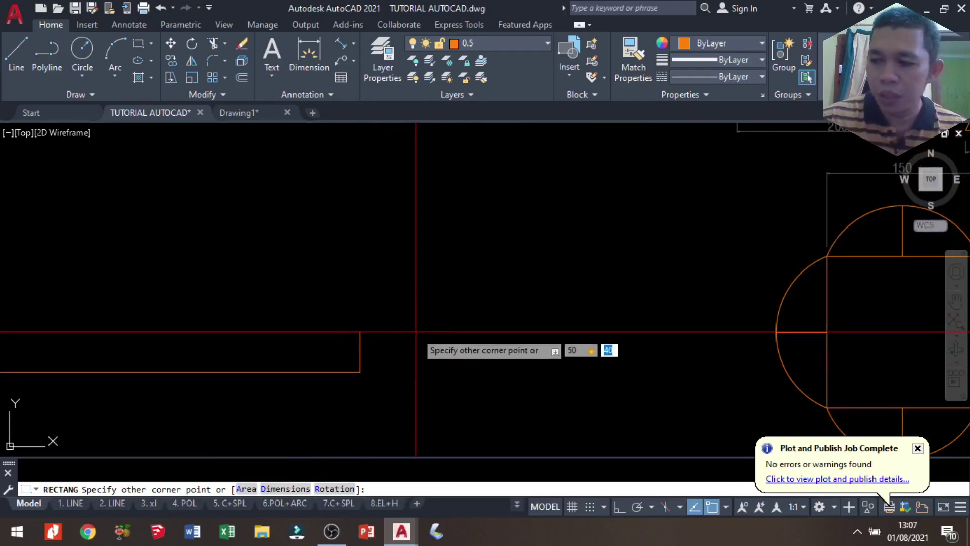
text(50)
key(Return)
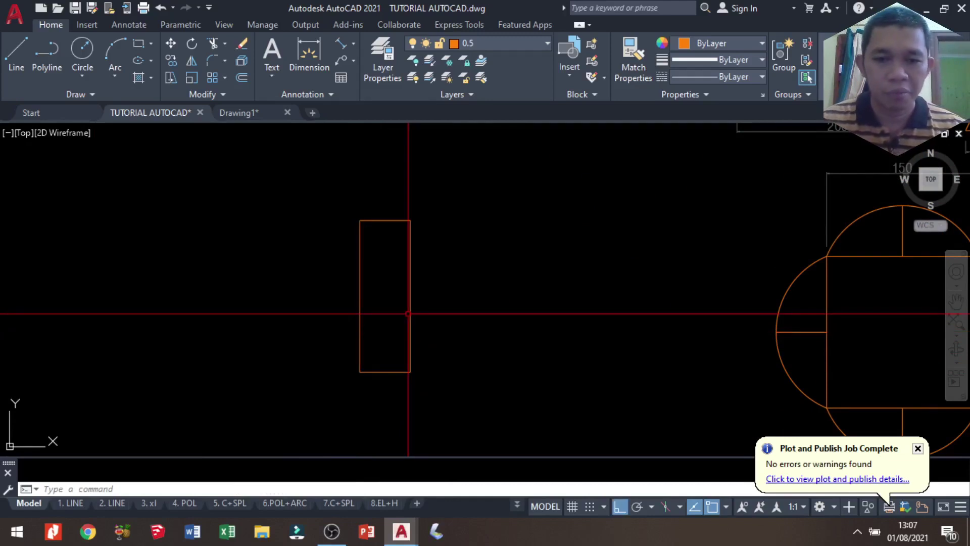
scroll(366, 243, up, 2)
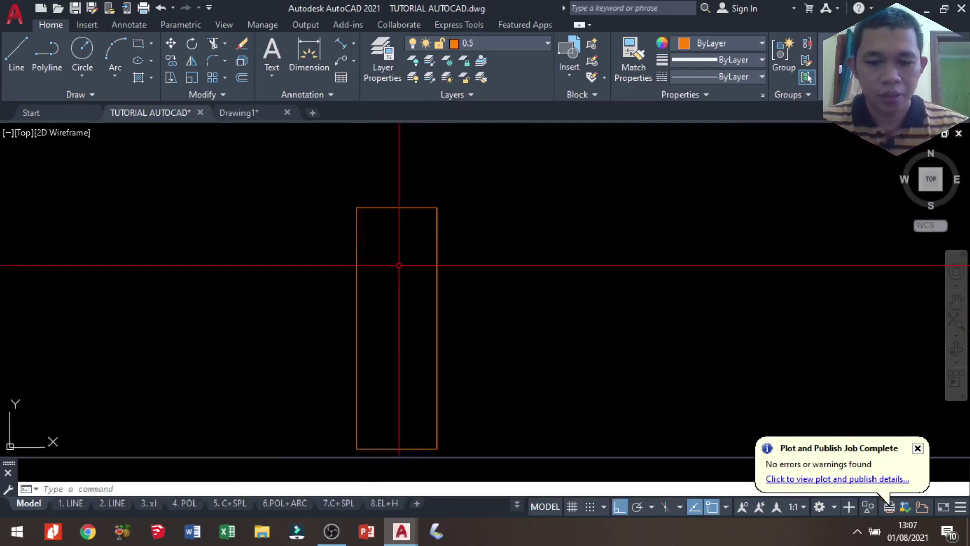
text(L)
key(Return)
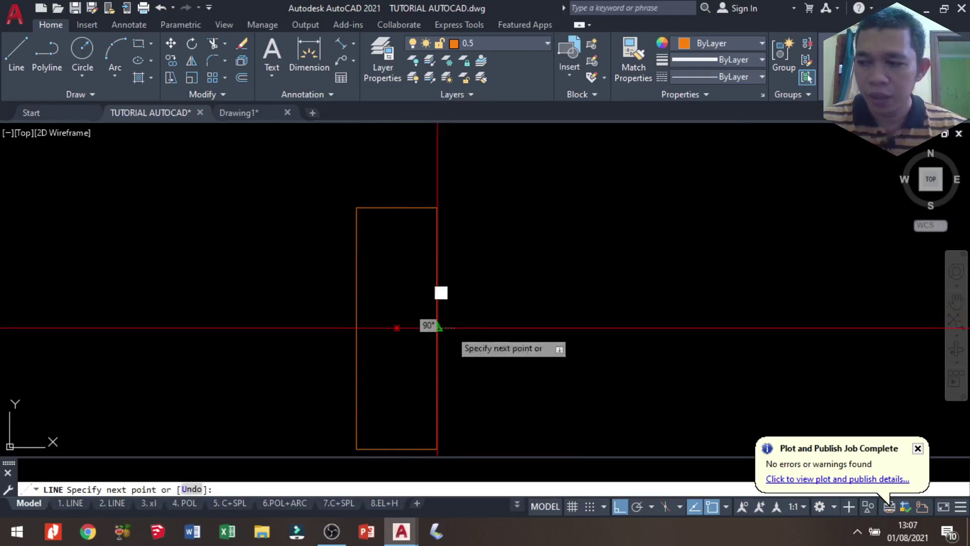
text(50)
Draw a 50-unit line from the rectangle's right edge and copy it to the left edge.
key(Return)
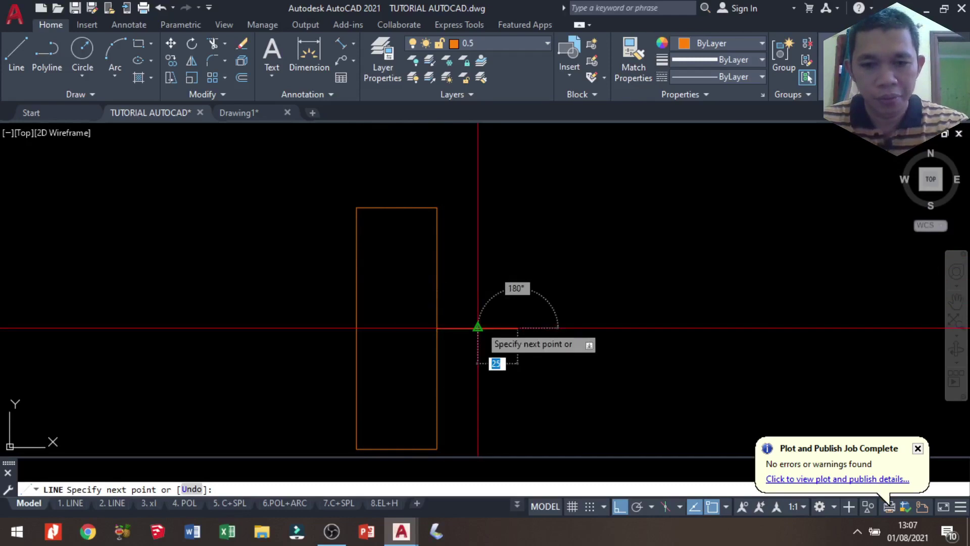
key(Return)
click(514, 339)
click(479, 293)
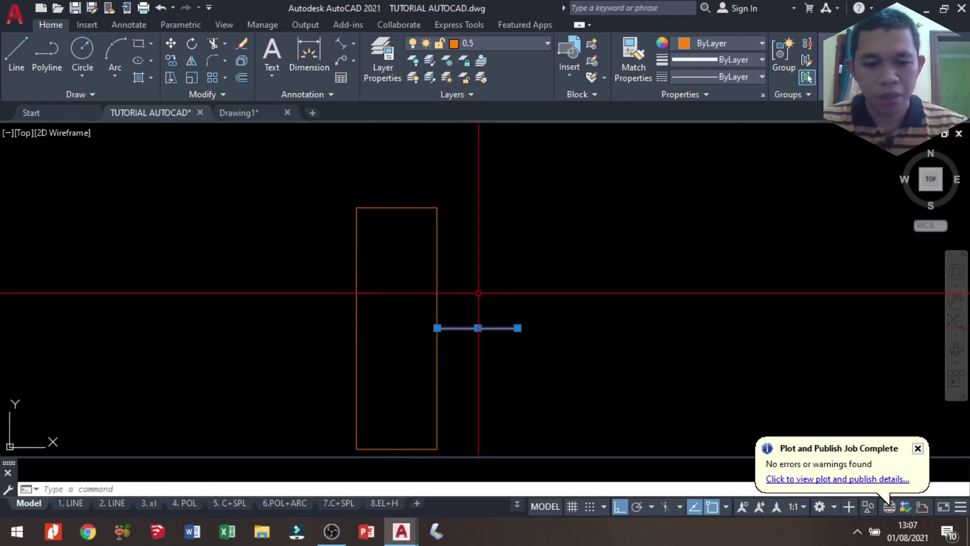
text(co)
key(Return)
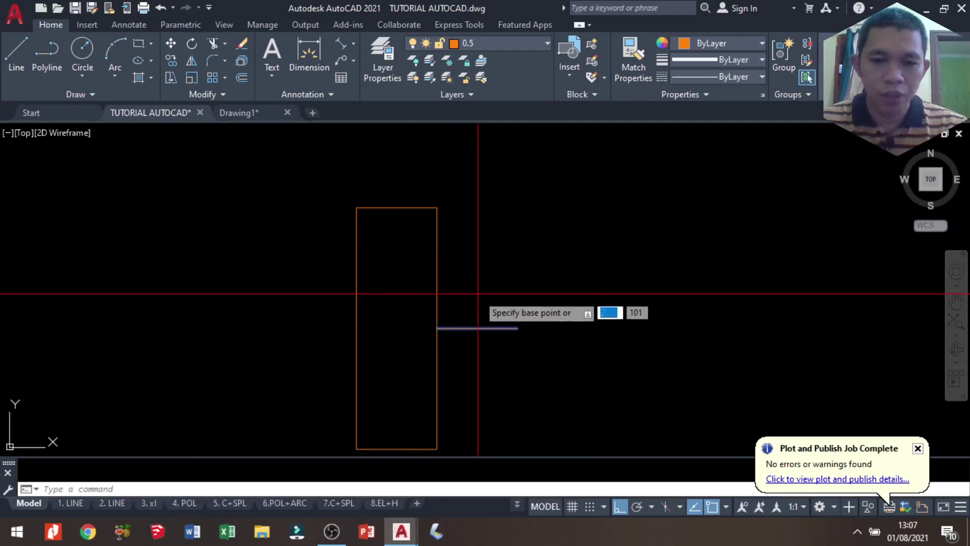
scroll(517, 328, up, 4)
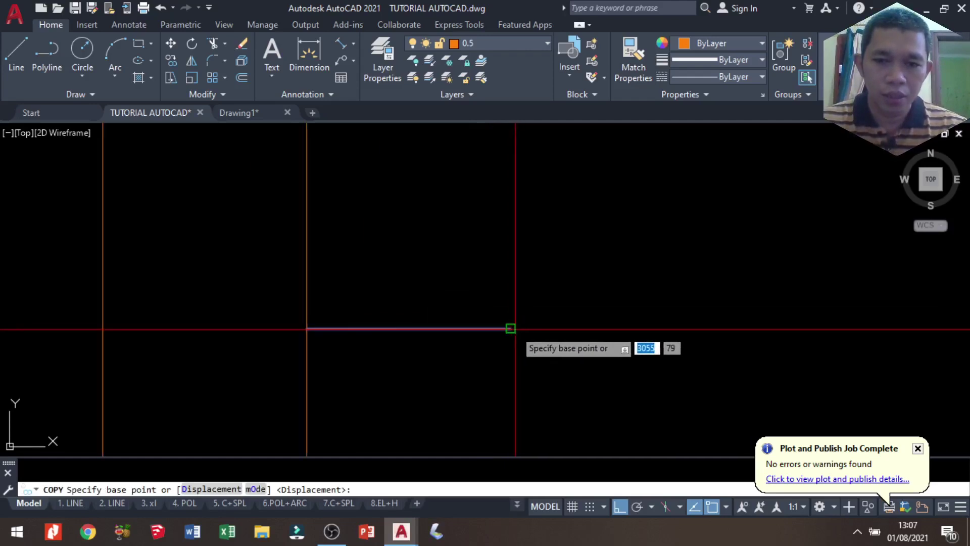
scroll(518, 321, down, 4)
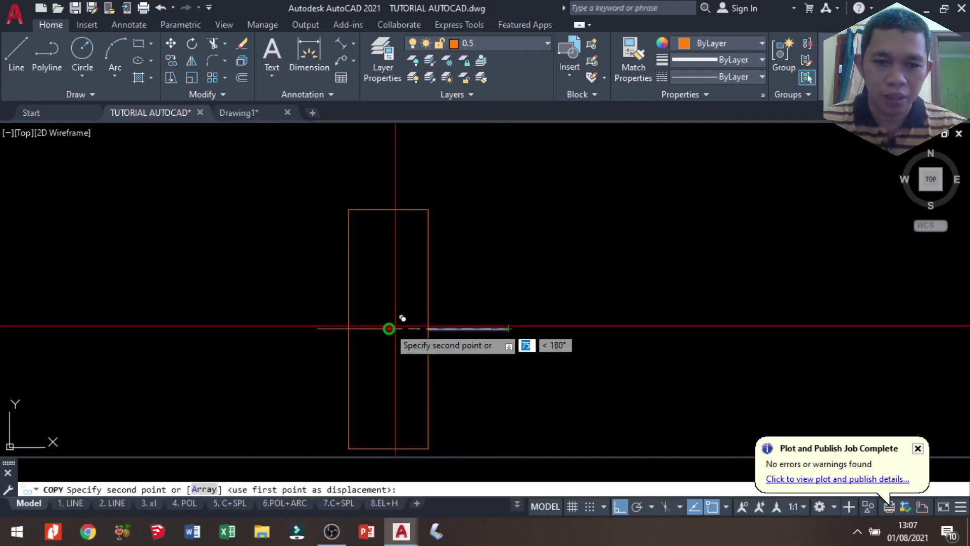
click(355, 321)
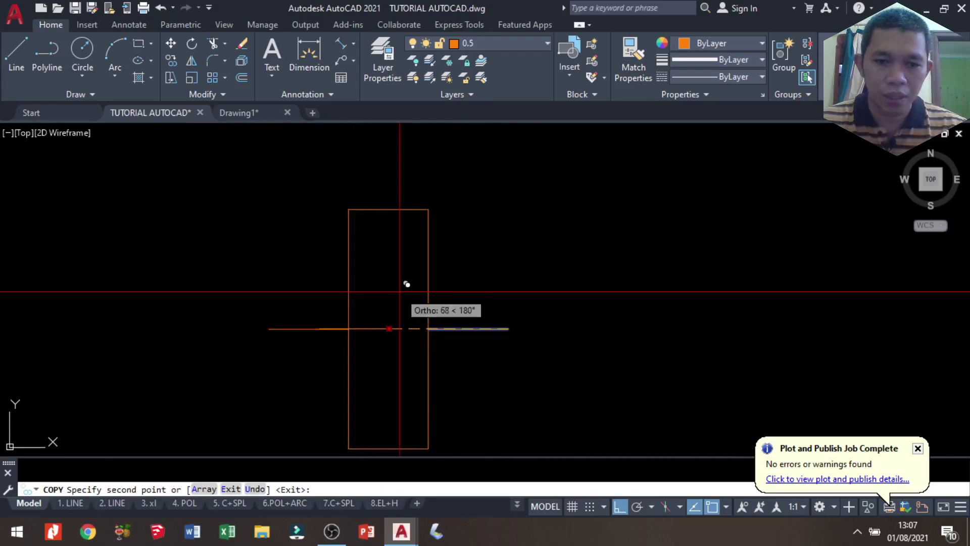
key(Return)
Draw a 50-unit vertical line up from the rectangle's top midpoint.
text(l)
key(Return)
click(388, 209)
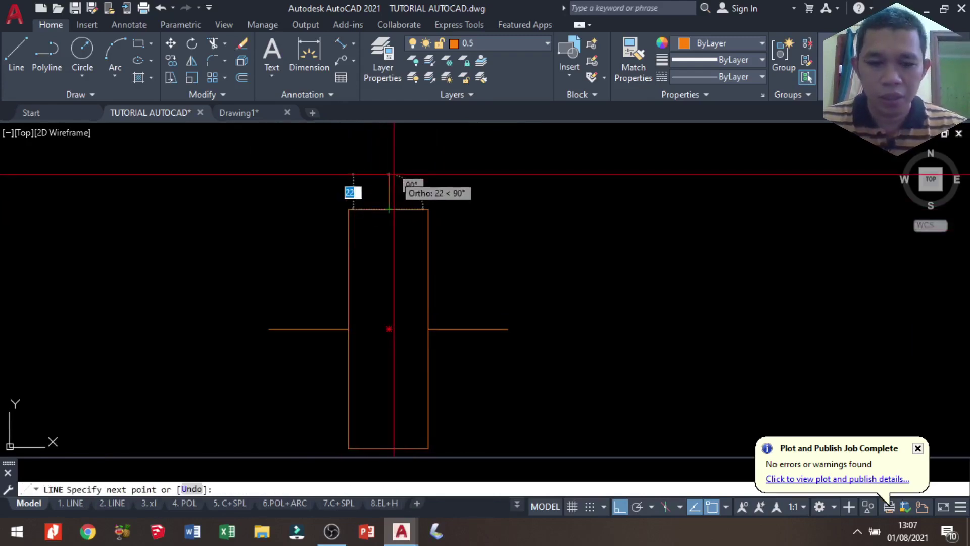
key(Return)
key(Return)
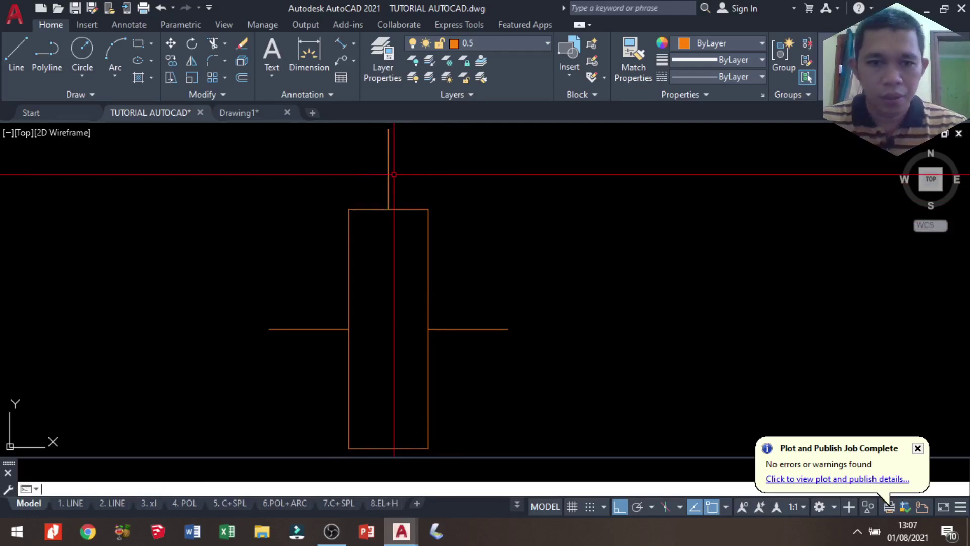
middle_drag(405, 320, 414, 273)
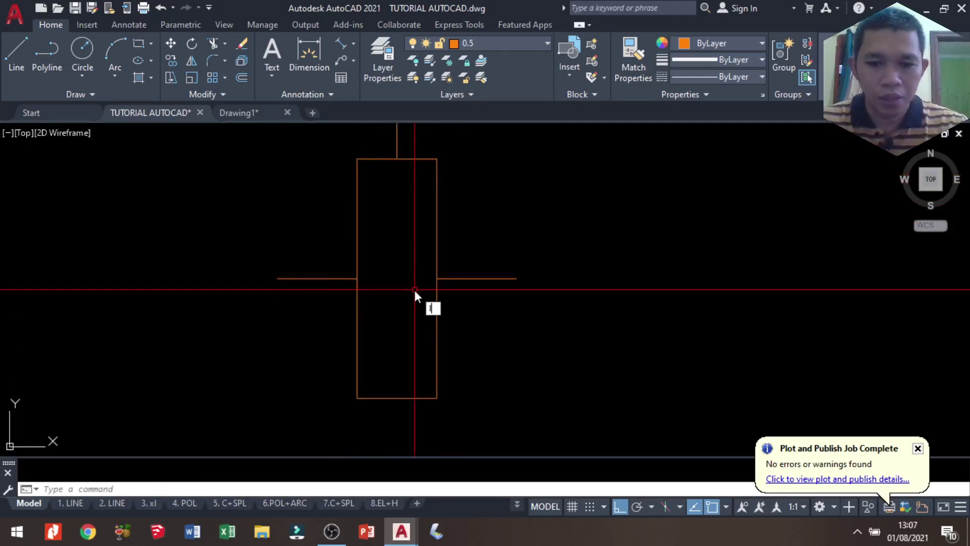
key(Escape)
Copy the vertical line to below the rectangle's bottom edge.
scroll(414, 289, down, 2)
click(403, 169)
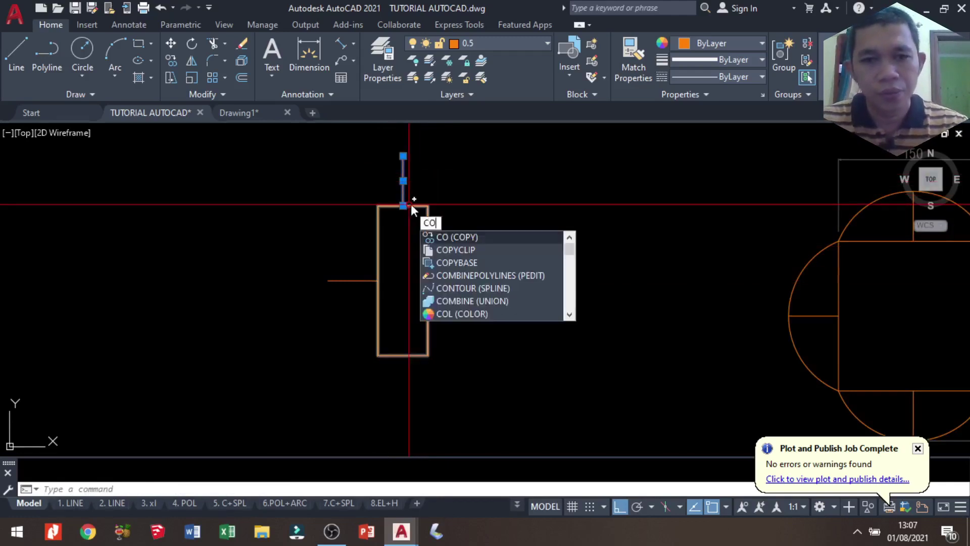
key(Return)
click(403, 156)
click(404, 355)
key(Return)
scroll(406, 372, up, 4)
scroll(406, 371, down, 5)
scroll(411, 283, up, 3)
middle_drag(416, 277, 419, 293)
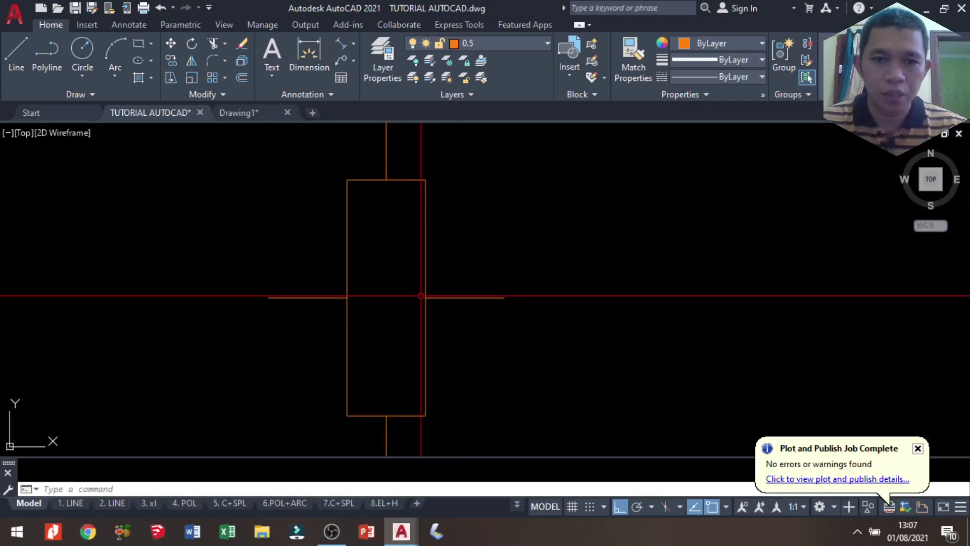
middle_drag(409, 251, 415, 284)
Begin an arc at the rectangle's top-left corner.
text(arc)
key(Return)
click(351, 209)
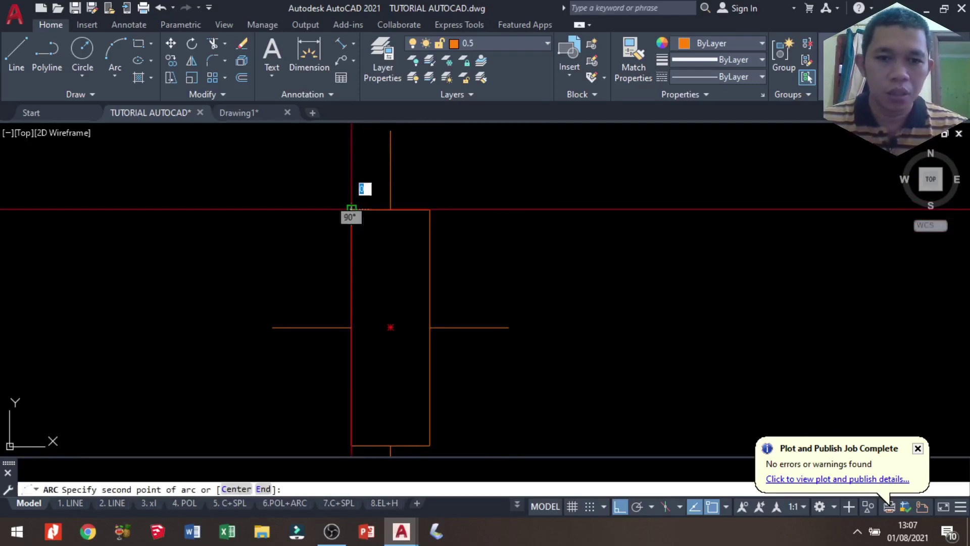
Finish the top end arc and draw the large right-side arc between the right corners.
click(390, 132)
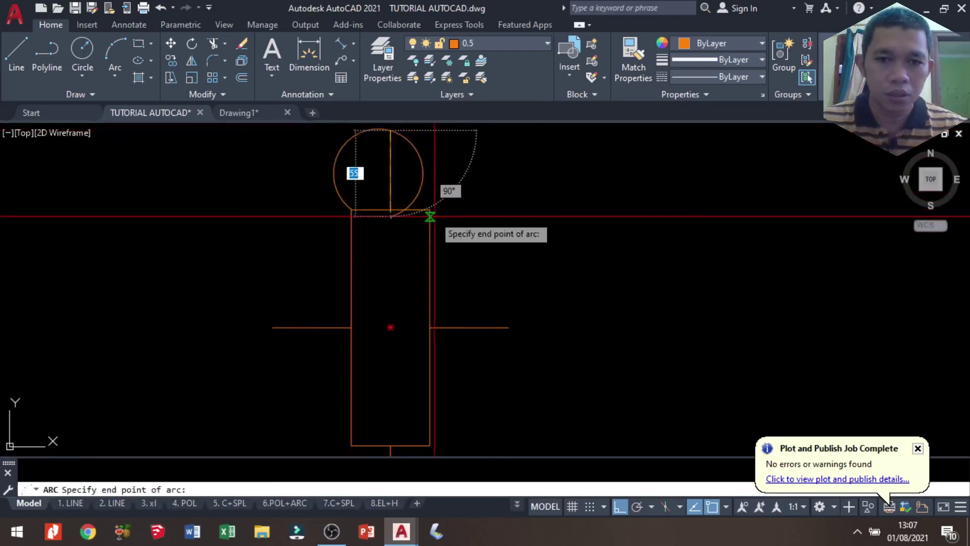
click(429, 209)
key(Return)
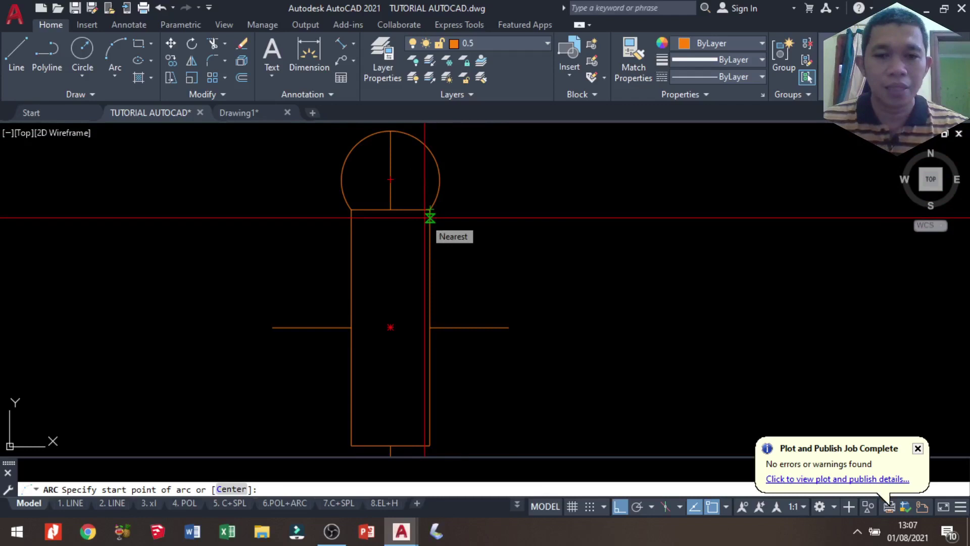
click(430, 209)
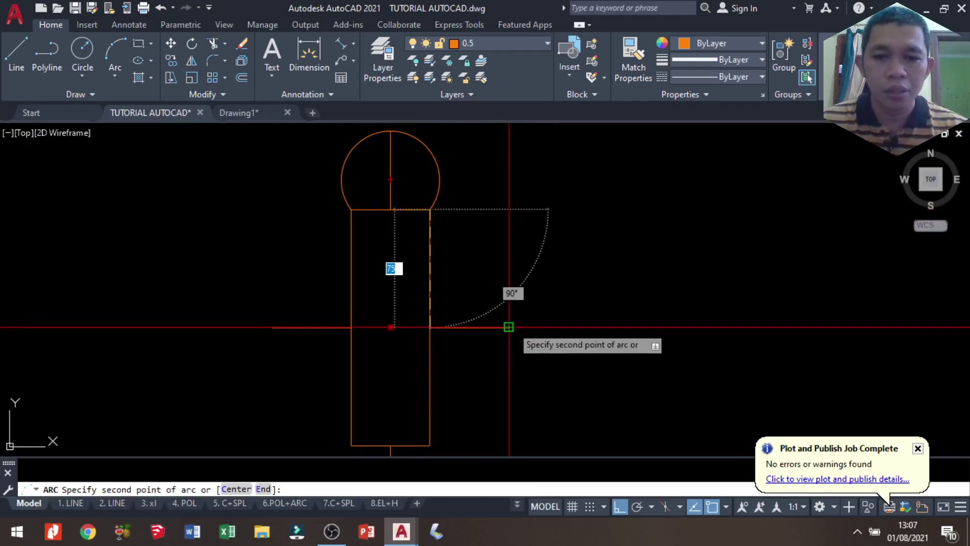
click(509, 327)
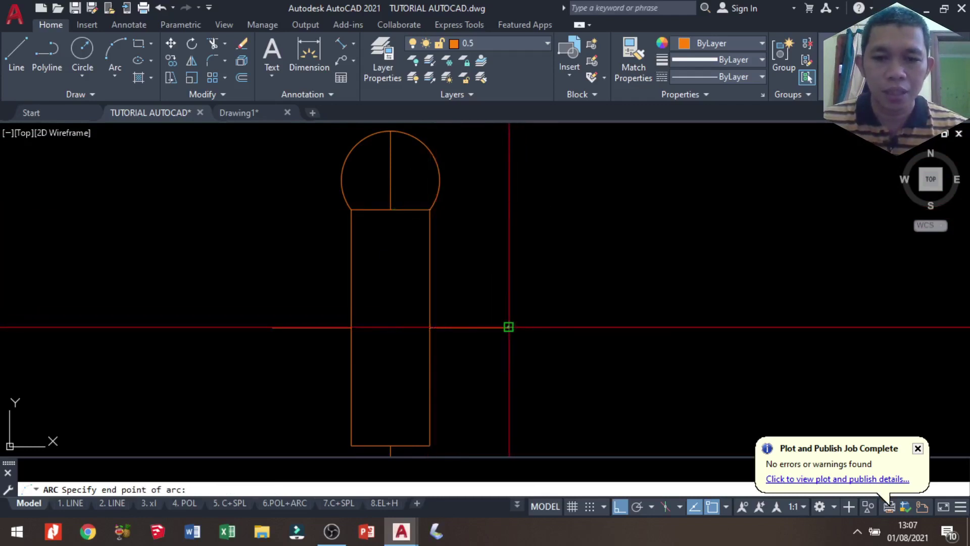
click(430, 444)
middle_drag(392, 357, 394, 238)
scroll(407, 445, up, 2)
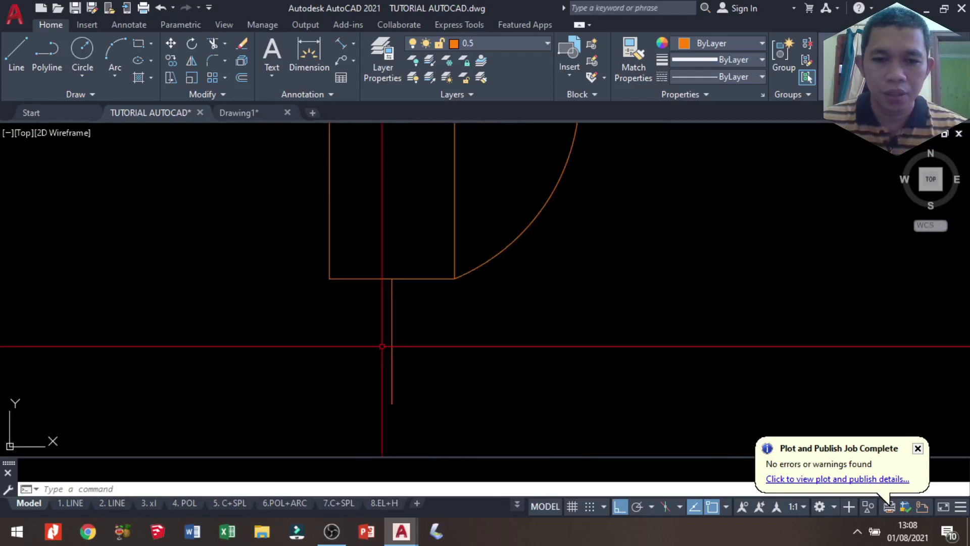
Draw the bottom end arc through the lower centre line's end point.
text(arc)
key(Return)
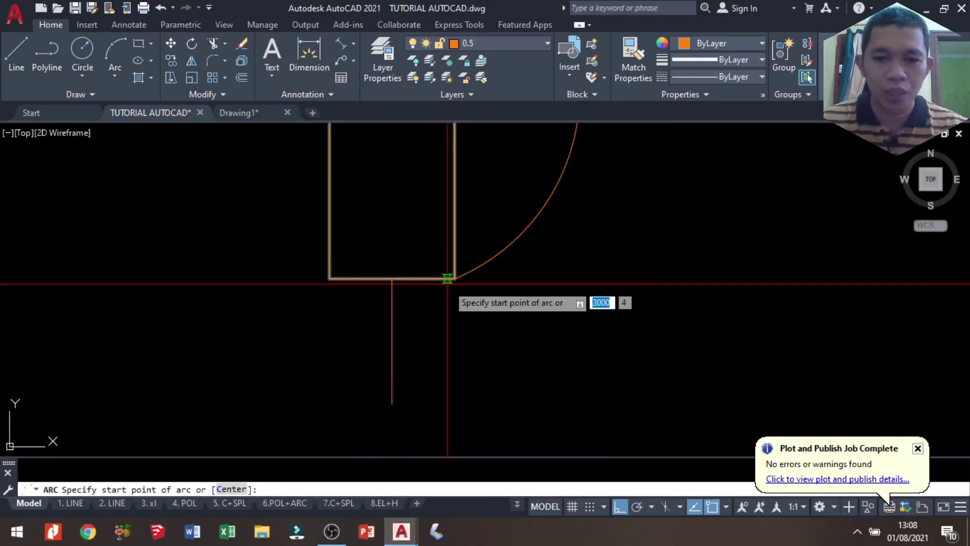
click(455, 277)
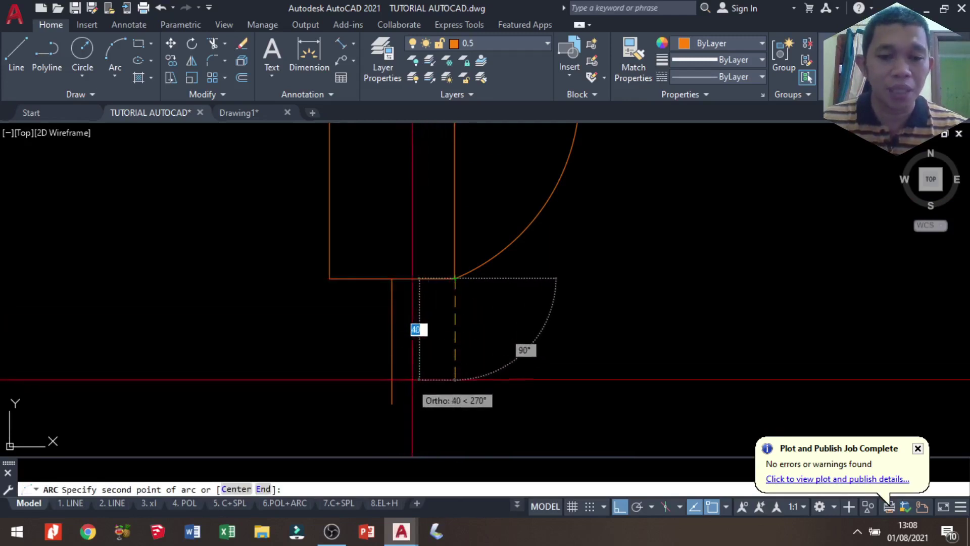
click(392, 402)
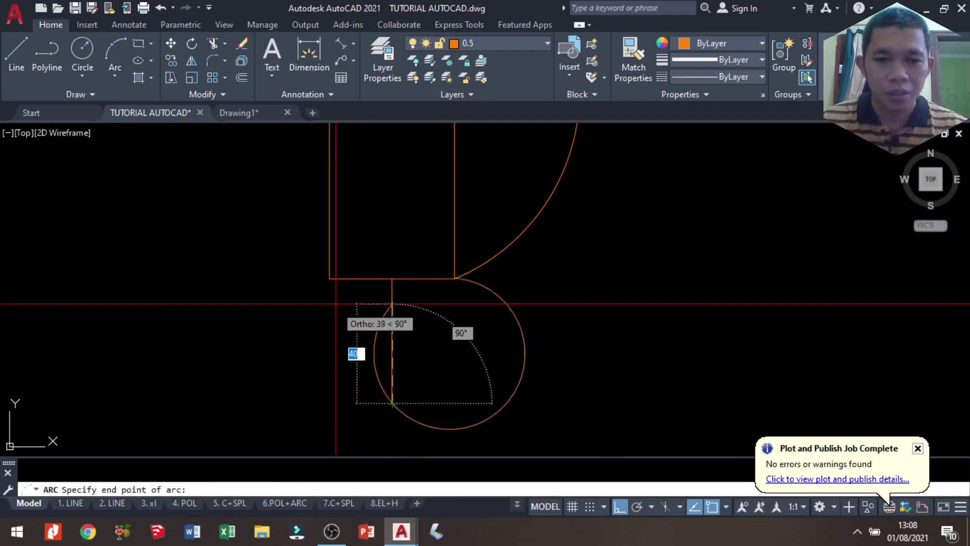
click(329, 278)
scroll(412, 338, down, 2)
scroll(413, 338, down, 2)
scroll(394, 182, up, 2)
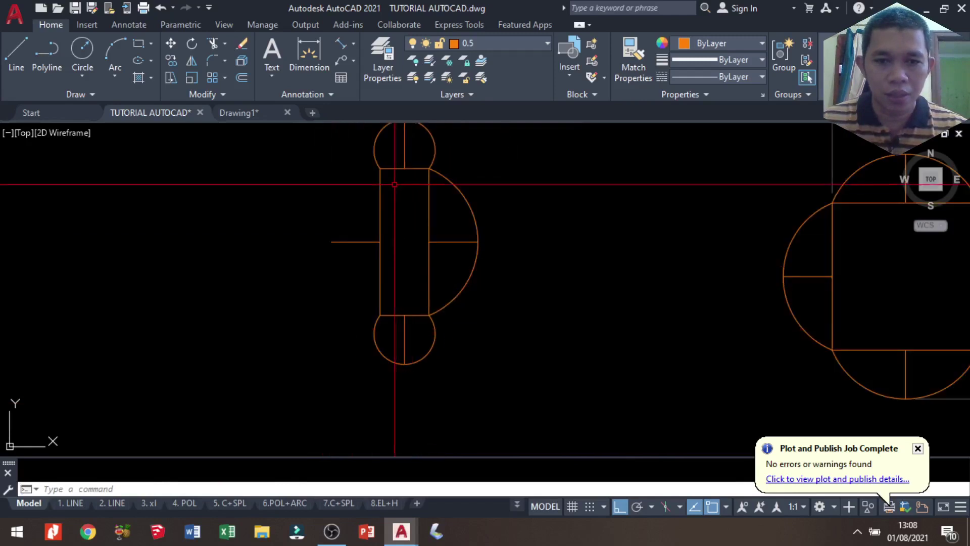
Draw the large left-side arc from the top-left to the bottom-left corner.
text(a)
key(Return)
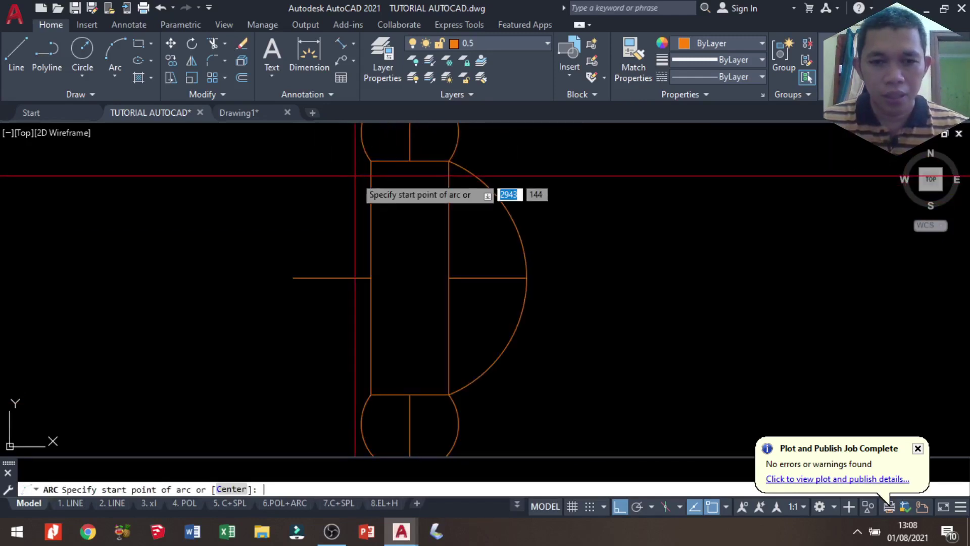
click(371, 161)
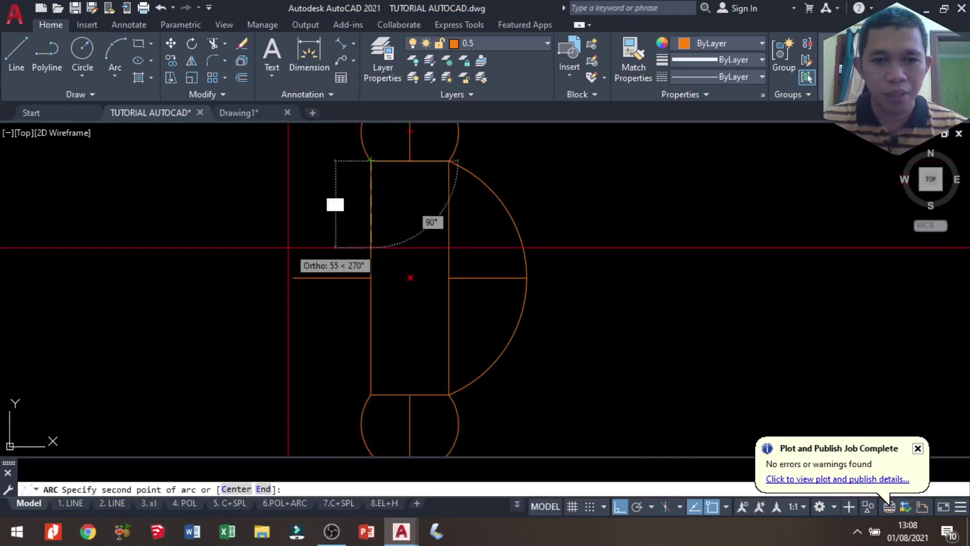
click(293, 278)
click(371, 394)
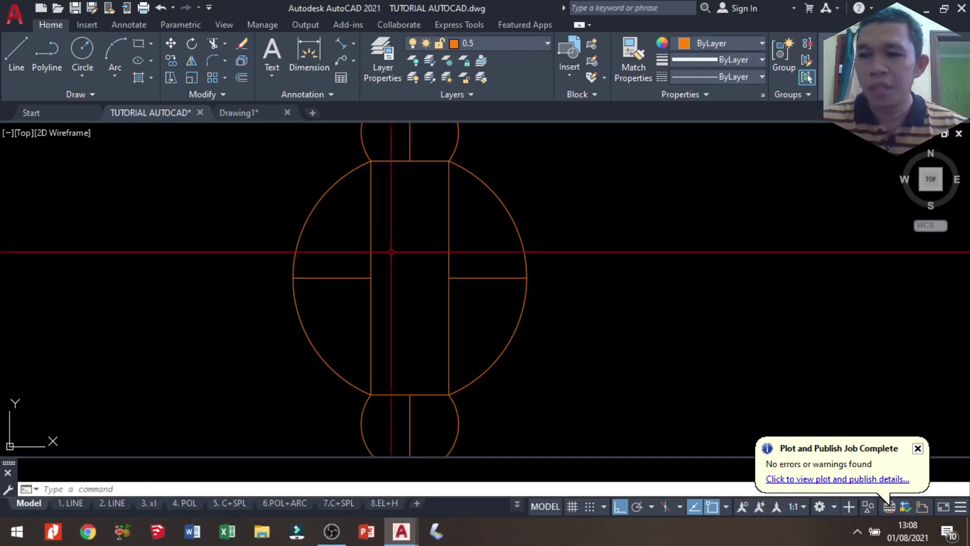
scroll(412, 257, down, 3)
Zoom and pan to view the Ø200 and Ø150 CIRCLE example circles.
scroll(460, 262, down, 1)
scroll(622, 178, up, 2)
scroll(622, 179, up, 2)
scroll(586, 202, up, 1)
scroll(554, 222, up, 1)
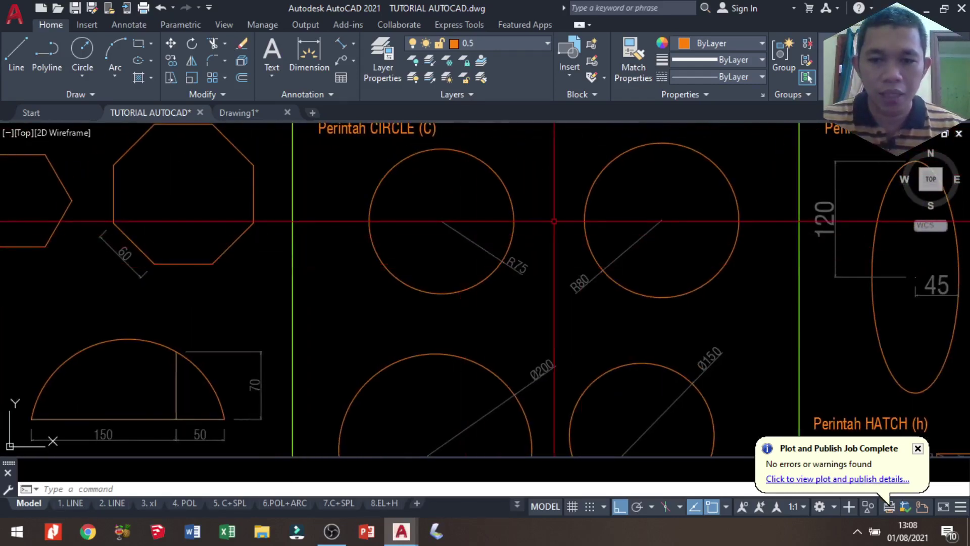
scroll(535, 291, up, 2)
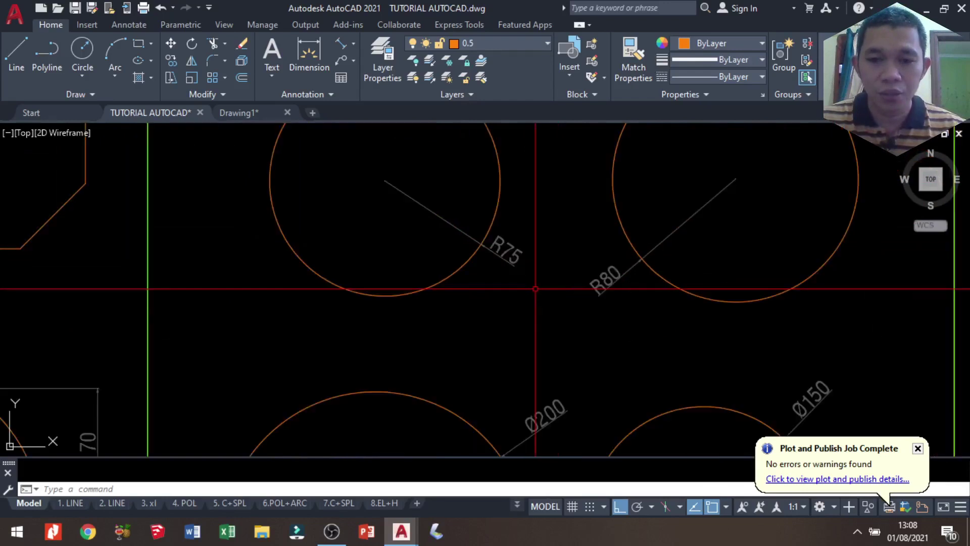
middle_drag(627, 361, 612, 152)
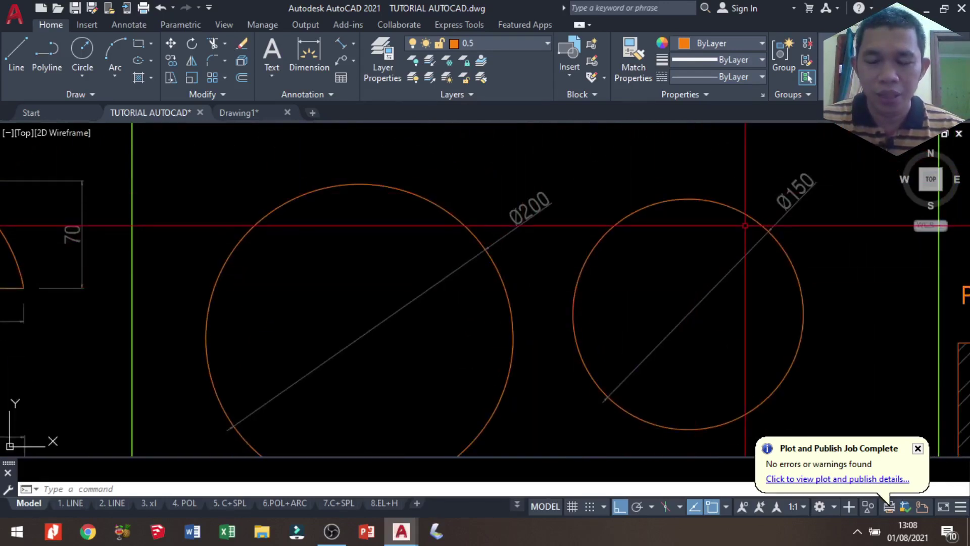
scroll(745, 226, down, 5)
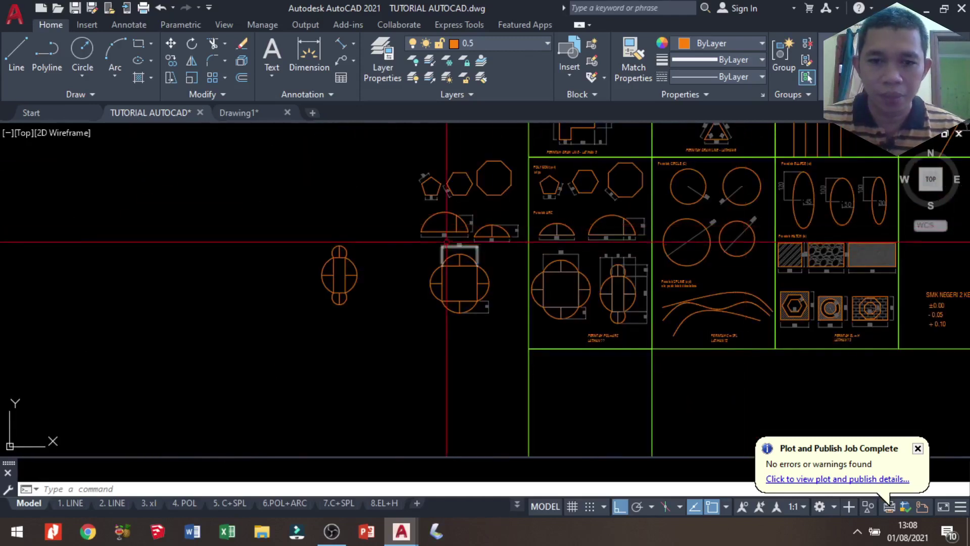
Pan and zoom over to an empty stretch of the drawing.
middle_drag(767, 254, 647, 253)
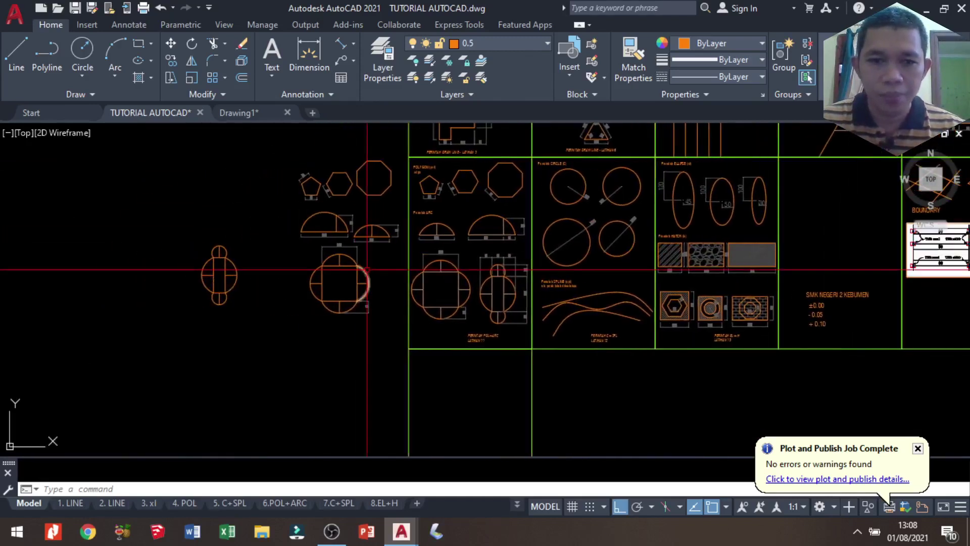
middle_drag(277, 215, 364, 210)
scroll(387, 213, up, 2)
scroll(388, 214, up, 1)
scroll(387, 214, up, 2)
scroll(388, 214, up, 2)
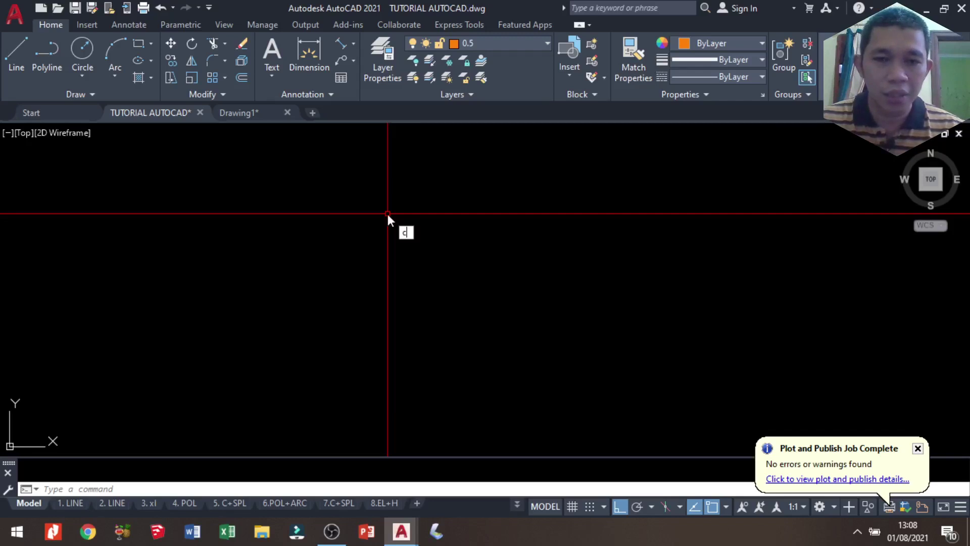
Draw a circle of radius 75 centred in the empty area.
key(Return)
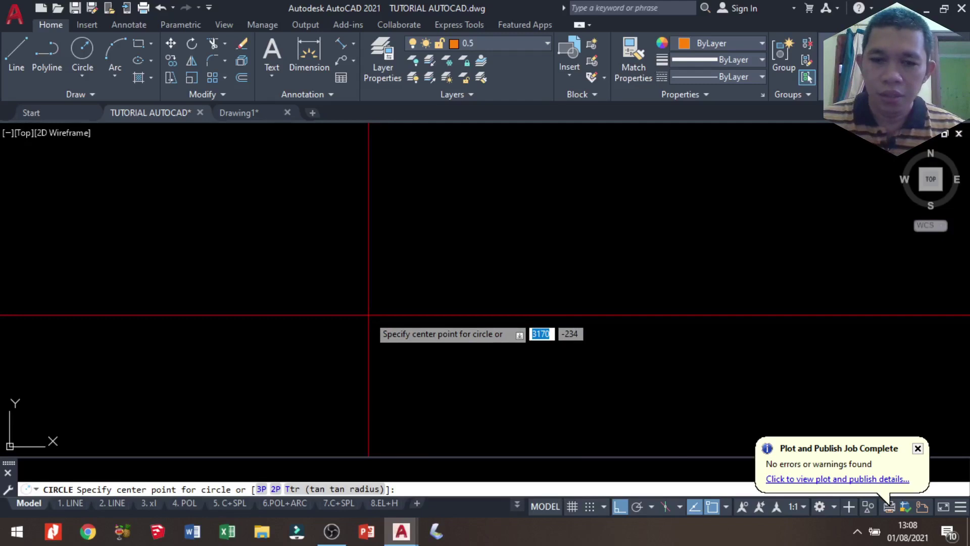
click(368, 314)
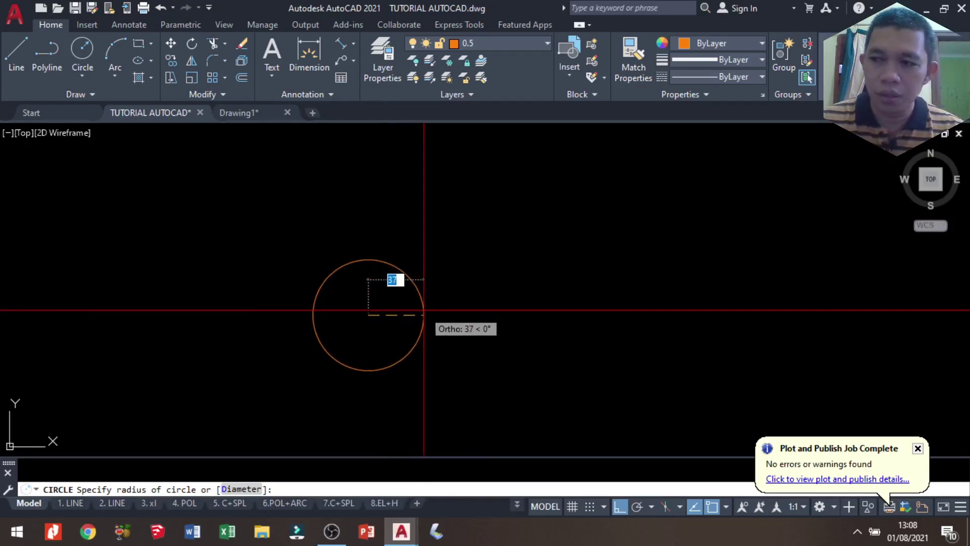
text(75)
key(Return)
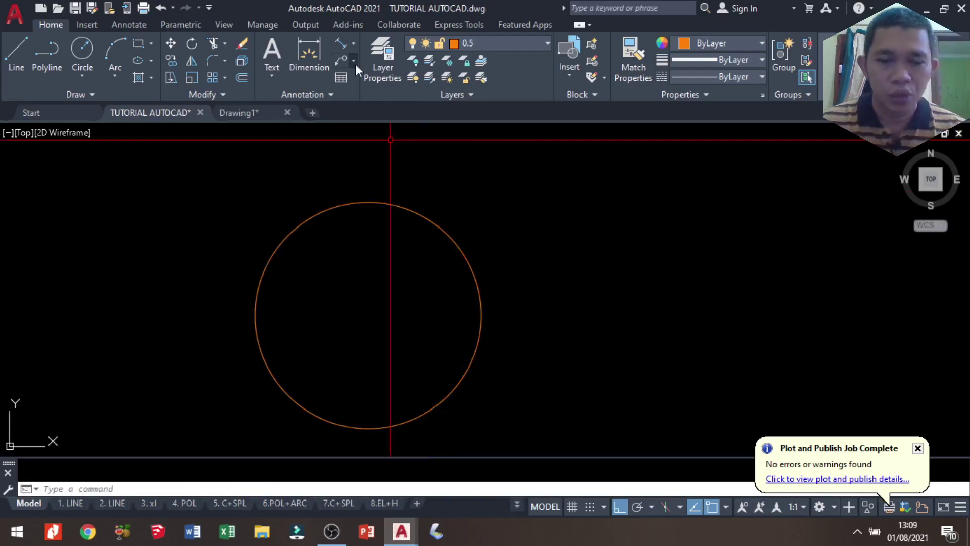
Label the circle with an R75 radius dimension at its lower right.
click(353, 41)
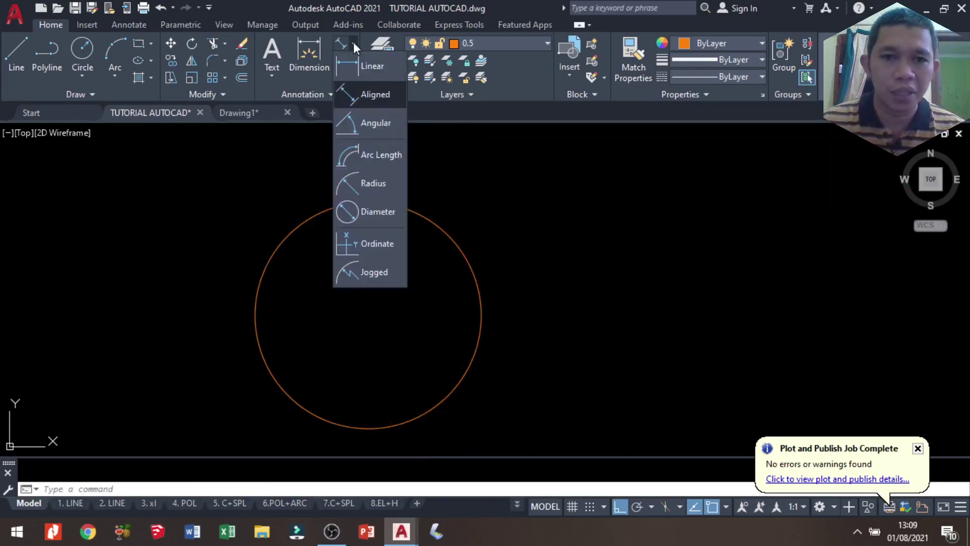
click(353, 41)
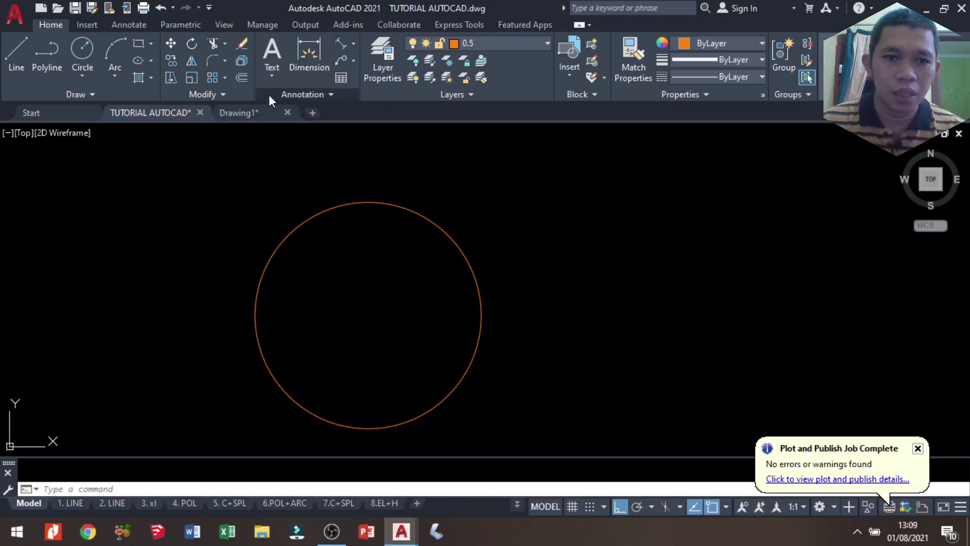
click(353, 40)
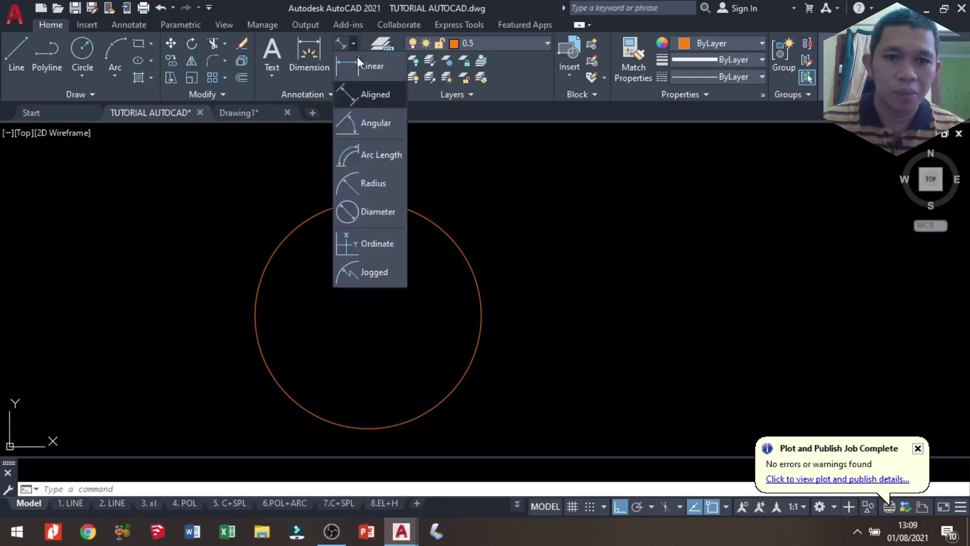
click(371, 183)
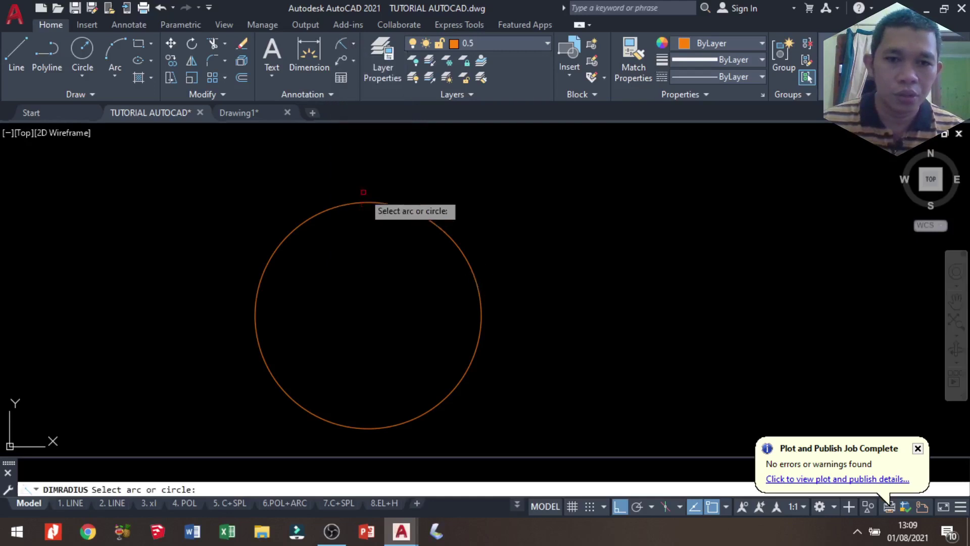
click(438, 227)
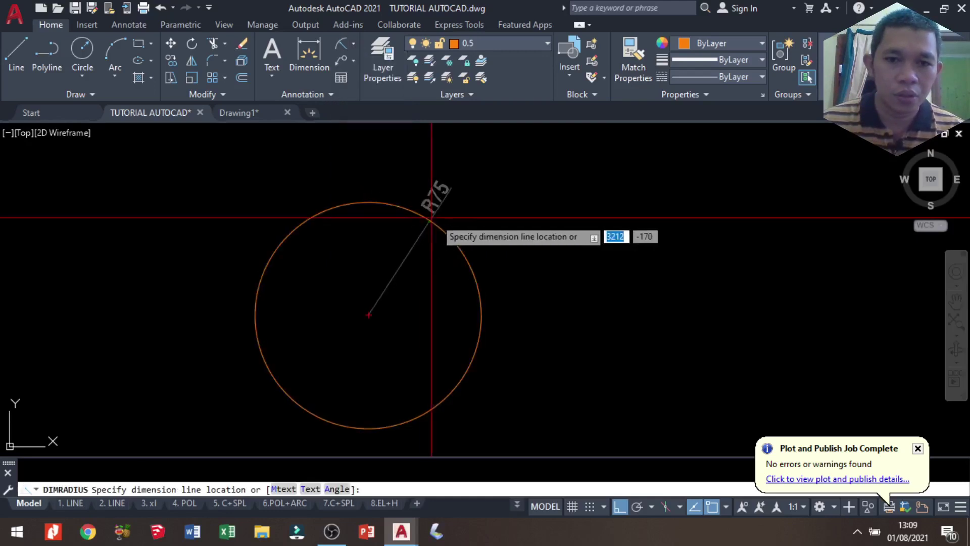
click(503, 345)
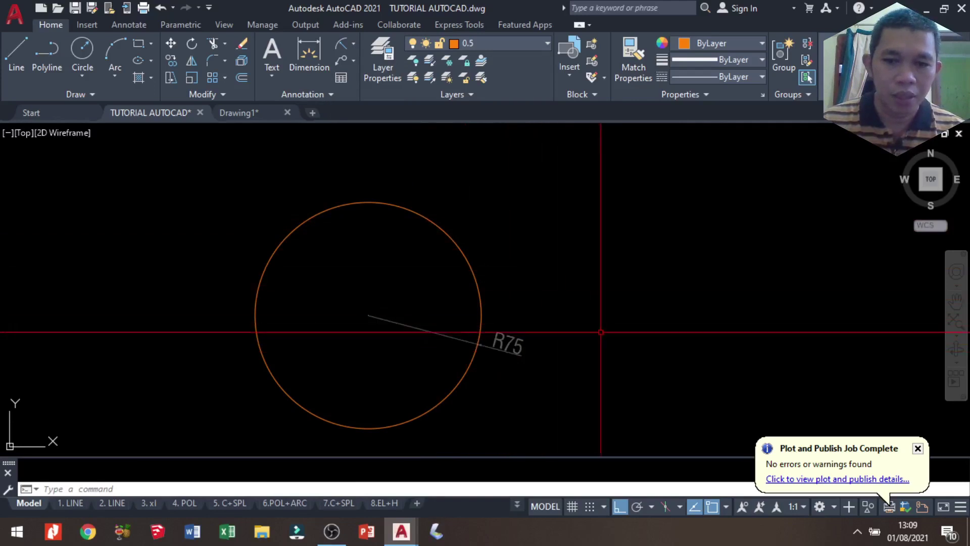
mouse_move(588, 352)
middle_down()
mouse_move(560, 340)
mouse_move(392, 327)
middle_up()
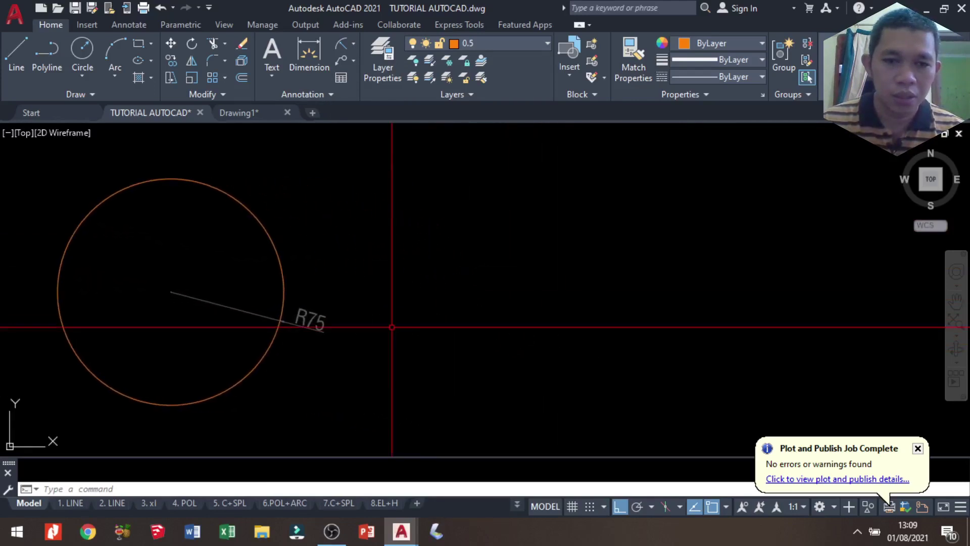
Draw a radius-80 circle centred to the right of the R75 circle.
text(c)
key(Return)
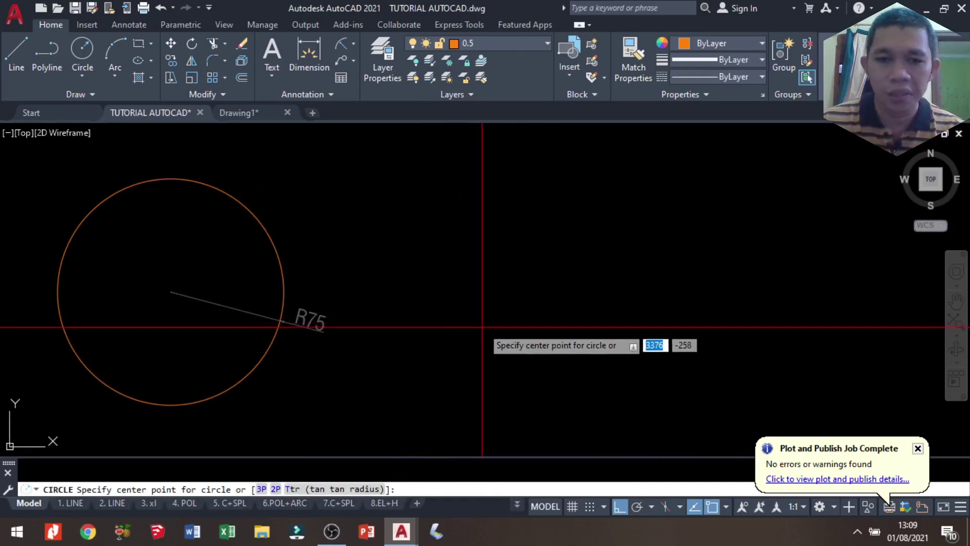
click(482, 324)
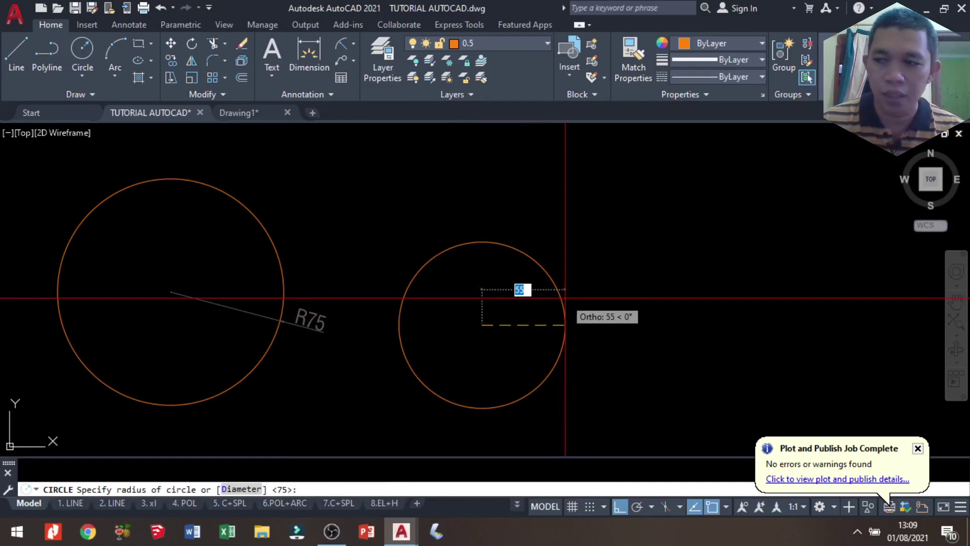
key(Return)
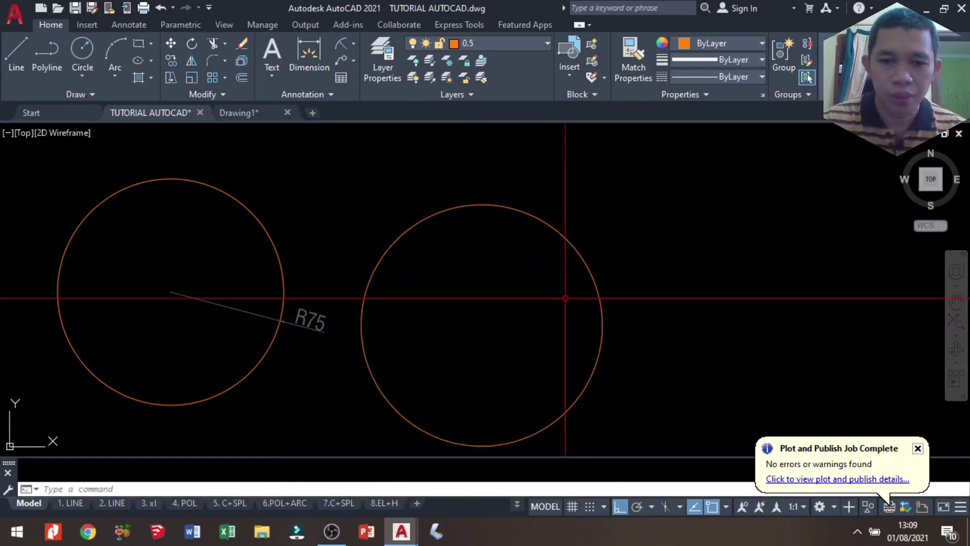
Label the new circle with an R80 radius dimension at its upper right.
click(352, 42)
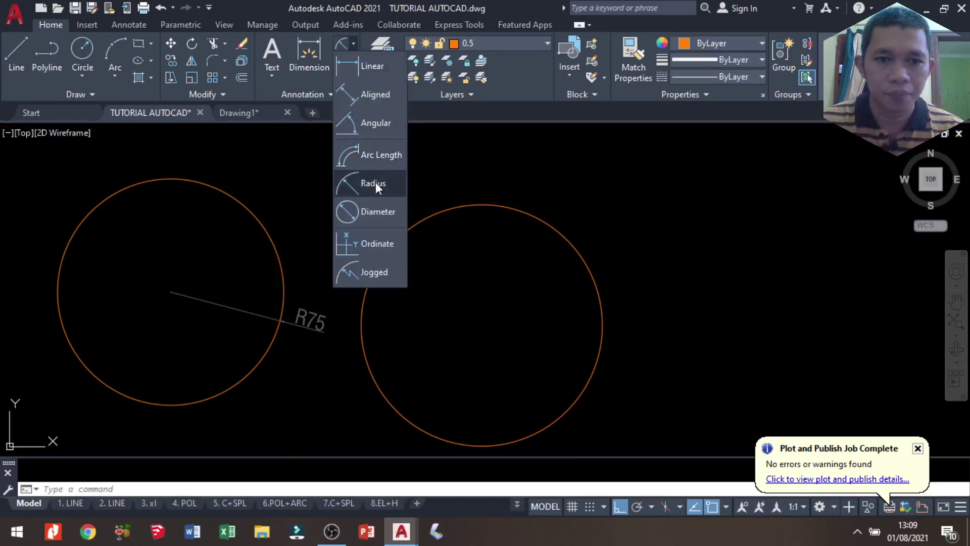
click(377, 185)
click(593, 293)
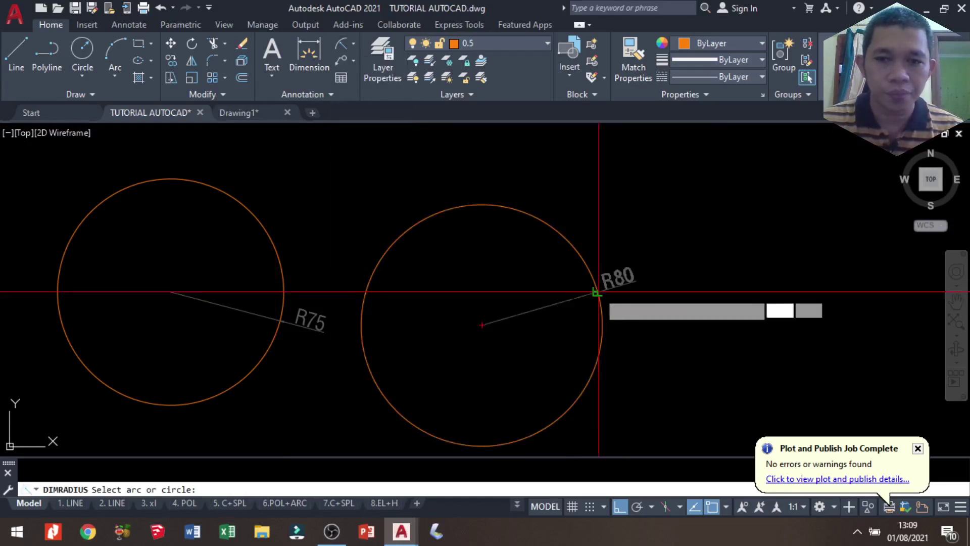
click(608, 294)
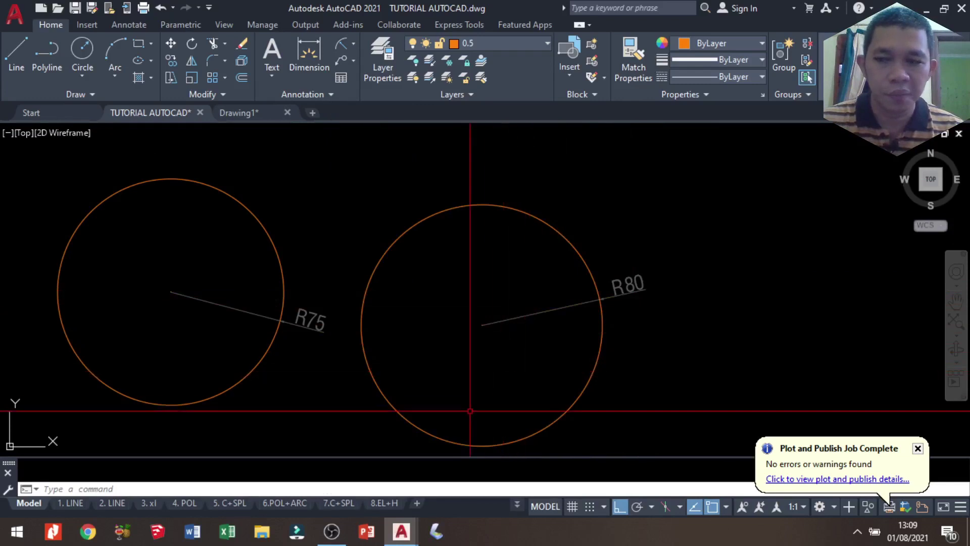
middle_drag(473, 445, 526, 346)
middle_drag(360, 450, 440, 291)
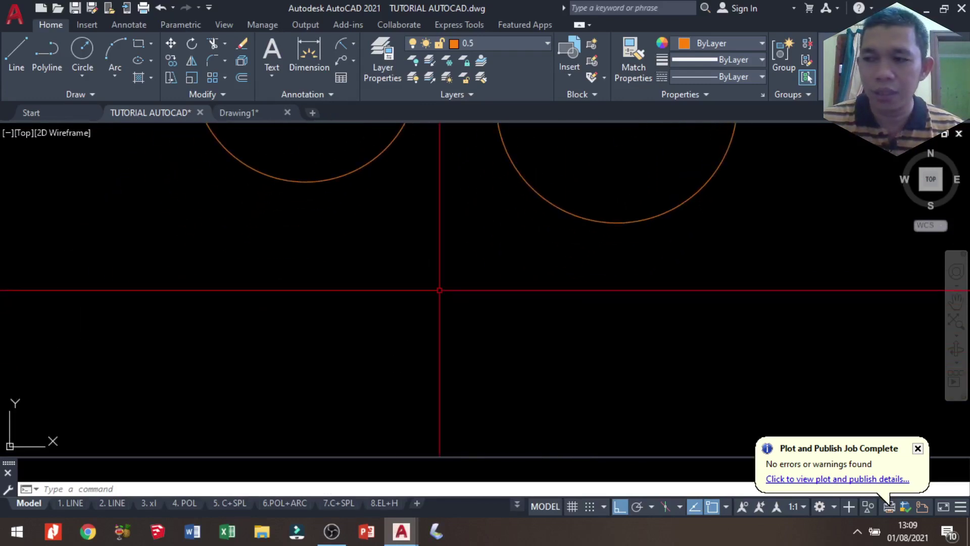
Start a circle below the R75 and R80 circles, then cancel that first attempt.
middle_drag(396, 331, 406, 286)
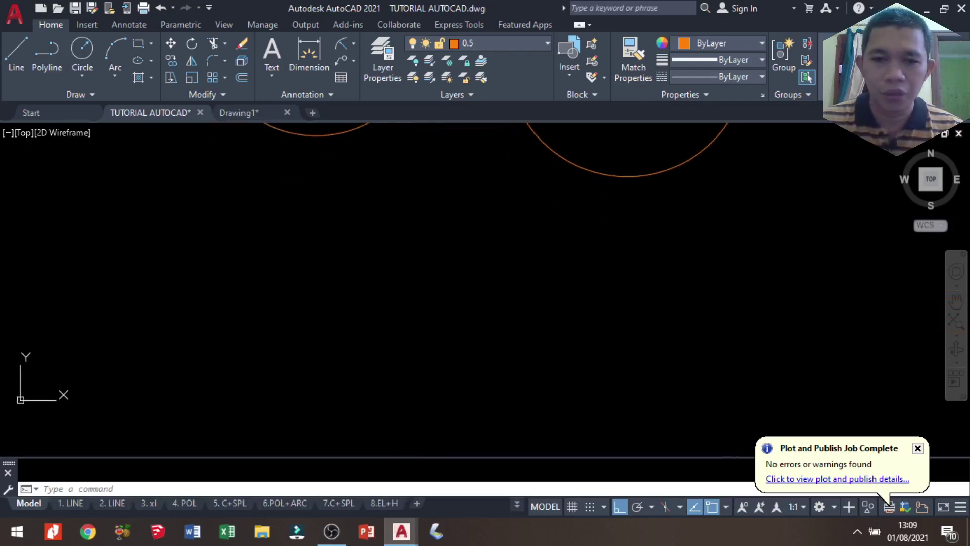
text(c)
key(Return)
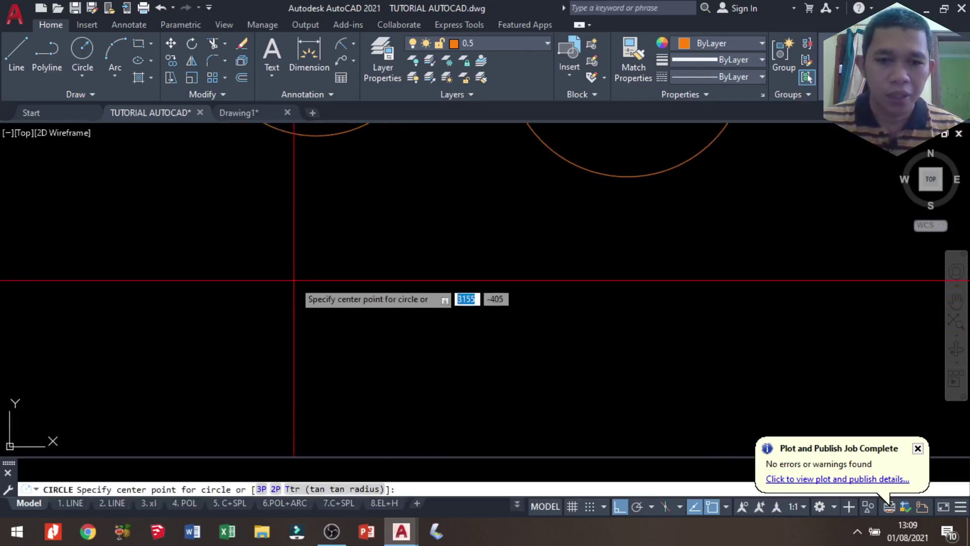
right_click(321, 349)
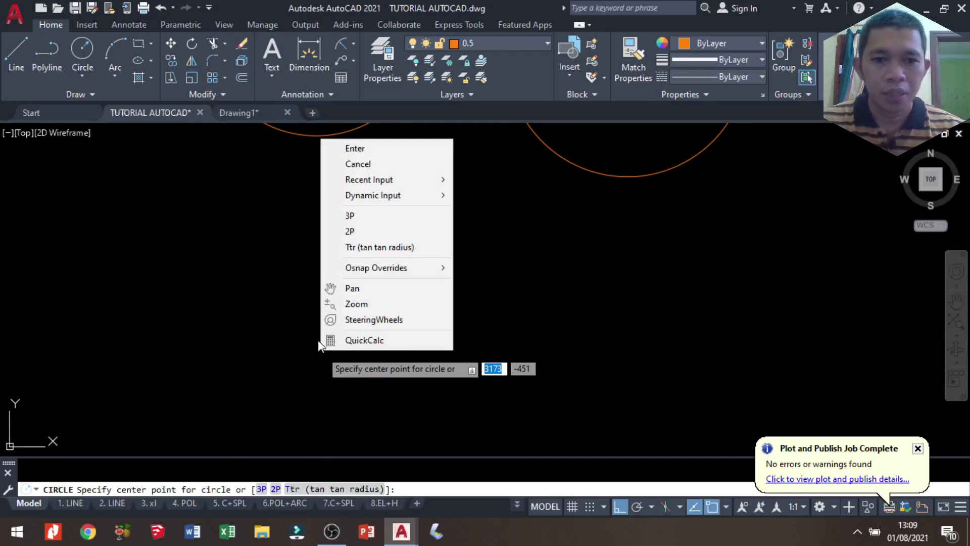
click(317, 347)
right_click(384, 298)
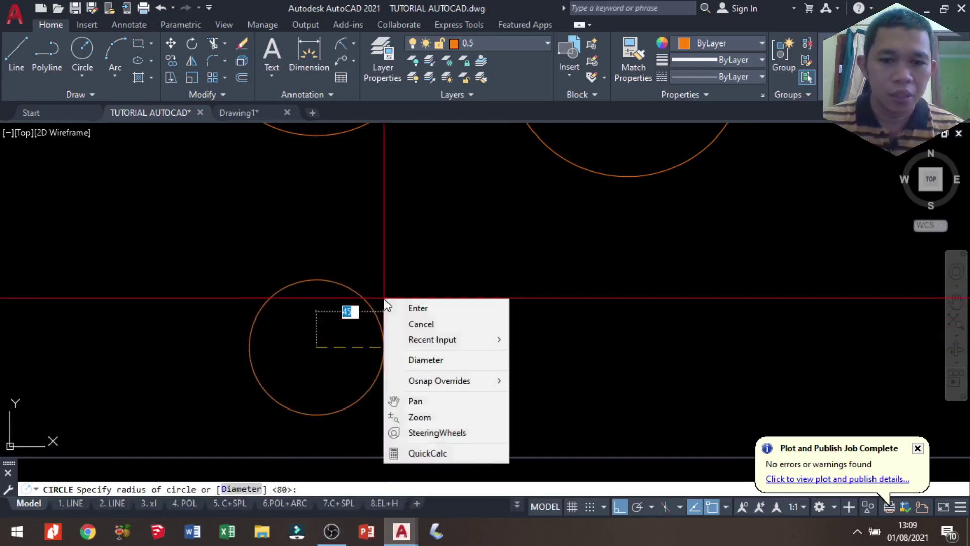
key(Escape)
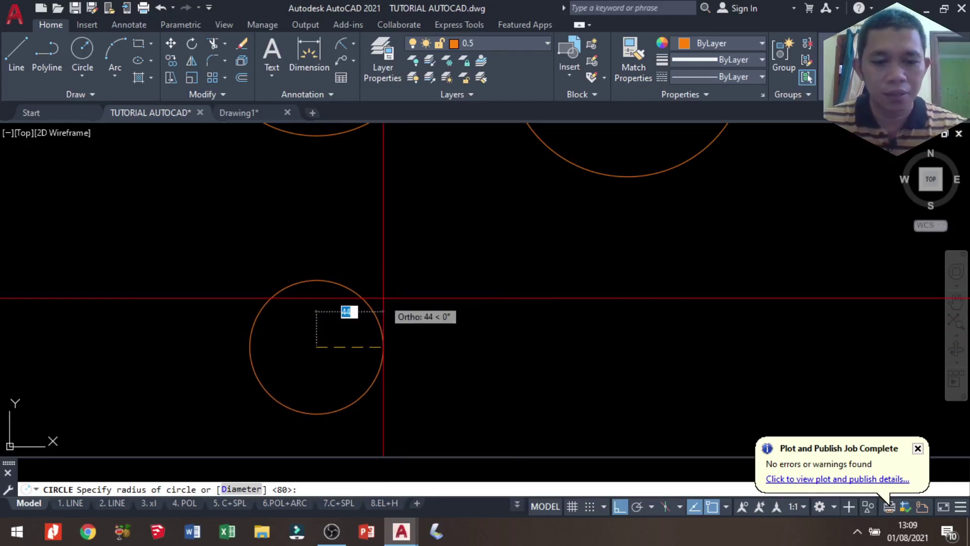
key(Escape)
Draw the new circle with a diameter of 200 below the existing circles.
scroll(335, 333, up, 2)
text(c)
key(Return)
click(318, 305)
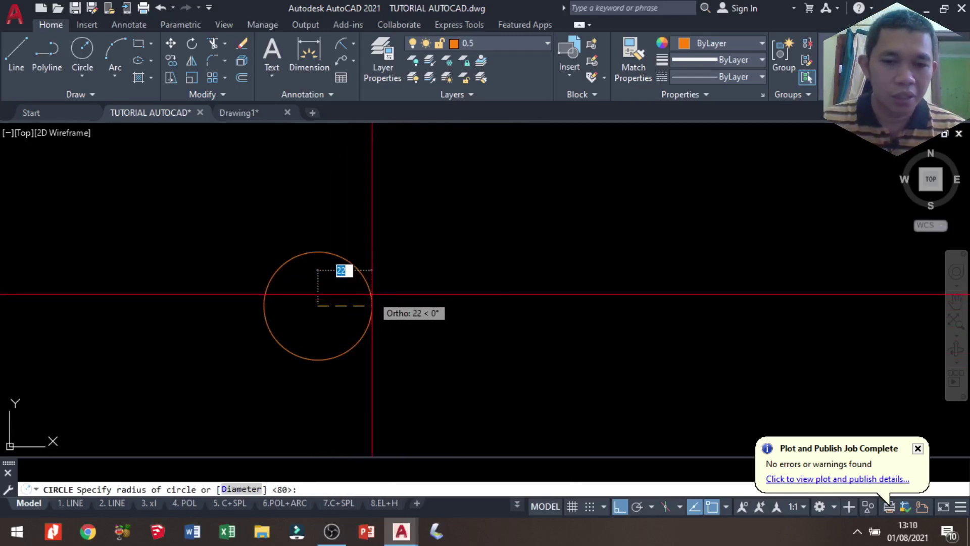
right_click(372, 294)
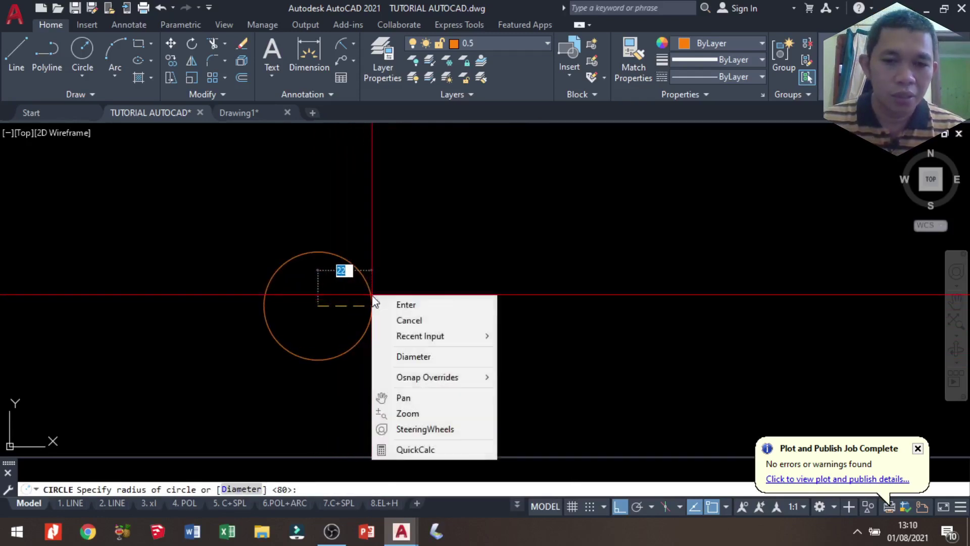
click(415, 357)
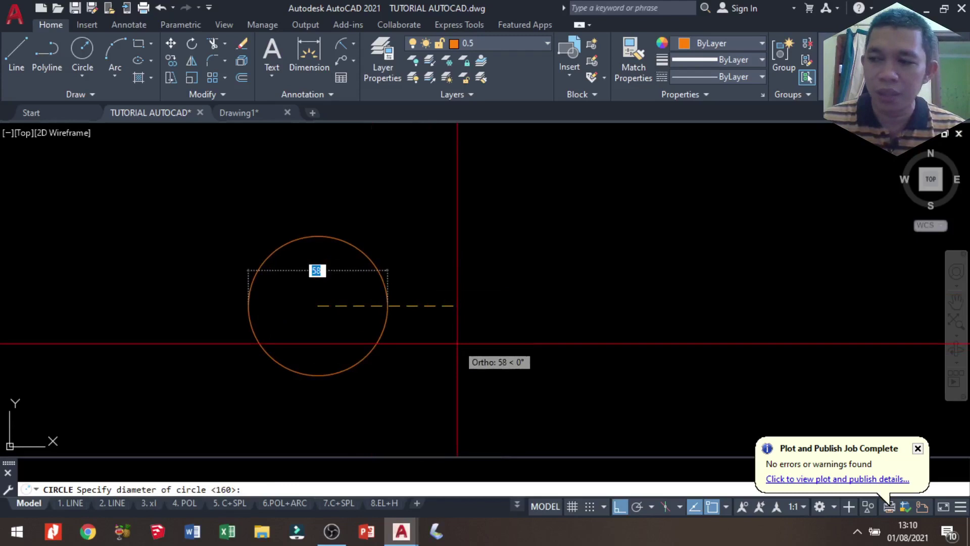
key(Return)
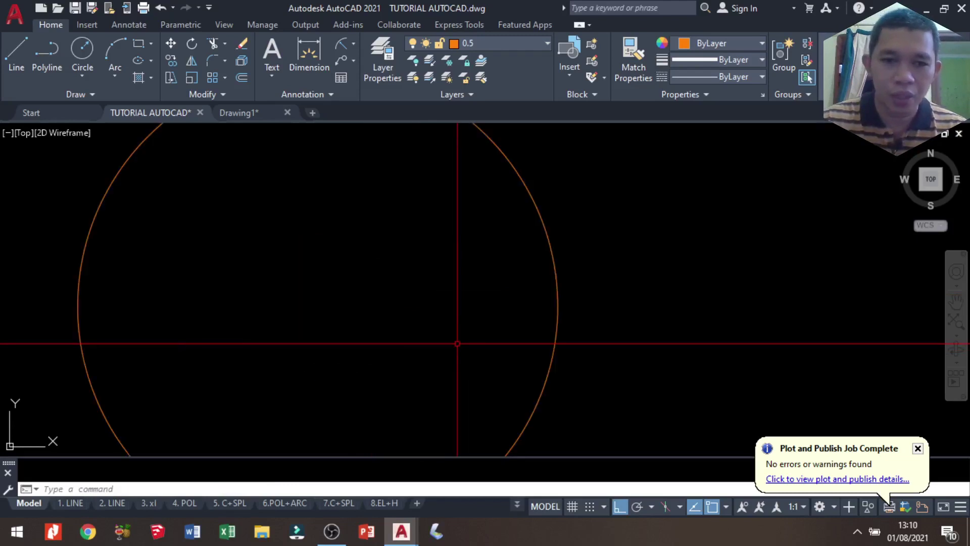
Reframe the view on the R75, R80 and 200 circles and regenerate the display.
scroll(457, 343, down, 2)
middle_drag(445, 353, 411, 321)
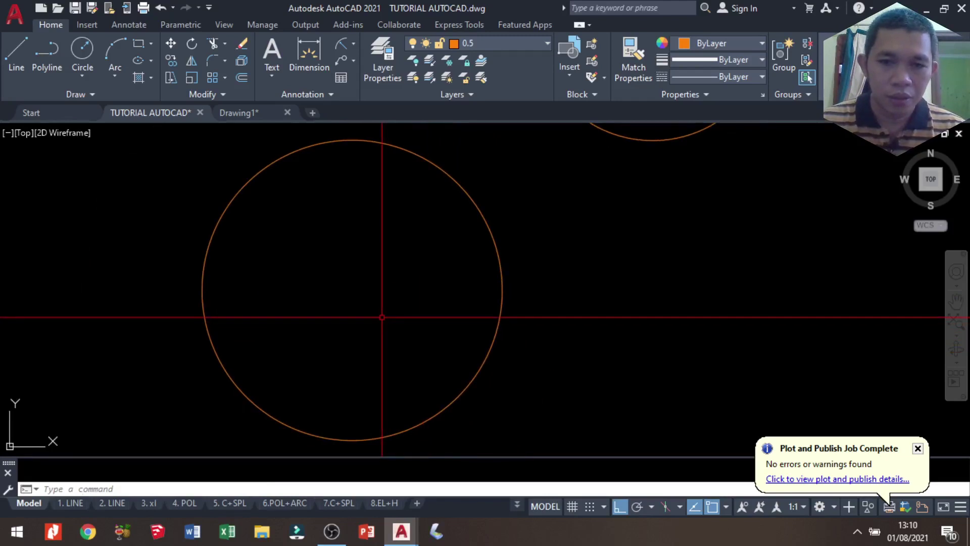
scroll(382, 317, down, 8)
scroll(382, 317, down, 4)
scroll(382, 317, up, 10)
scroll(382, 317, down, 6)
scroll(382, 308, up, 3)
scroll(379, 302, up, 8)
scroll(379, 302, down, 6)
scroll(379, 303, up, 6)
scroll(379, 303, up, 3)
scroll(376, 306, down, 4)
scroll(375, 307, up, 2)
scroll(372, 303, up, 2)
middle_drag(368, 281, 404, 266)
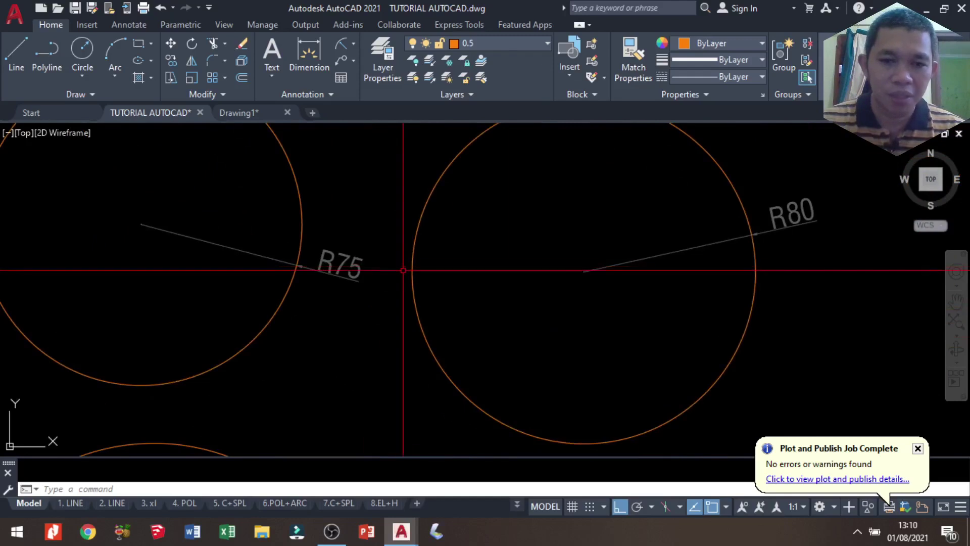
text(re)
key(Return)
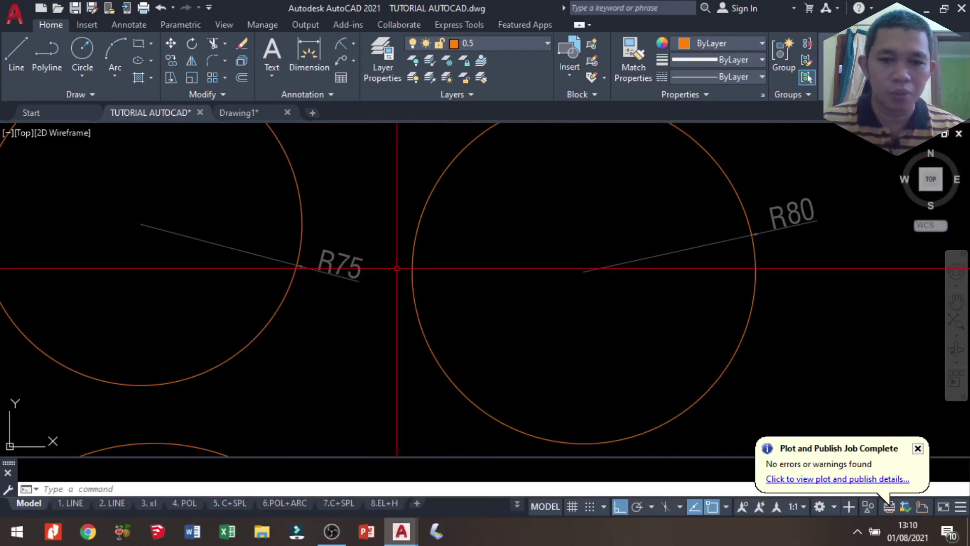
Add a Ø200 diameter dimension to the 200 circle.
scroll(434, 225, down, 2)
scroll(434, 225, down, 1)
scroll(434, 225, down, 2)
scroll(434, 224, down, 2)
scroll(446, 217, up, 1)
scroll(446, 218, up, 1)
scroll(404, 253, down, 4)
scroll(403, 254, down, 5)
scroll(402, 242, up, 5)
middle_drag(359, 374, 357, 342)
scroll(404, 246, up, 2)
scroll(399, 250, up, 2)
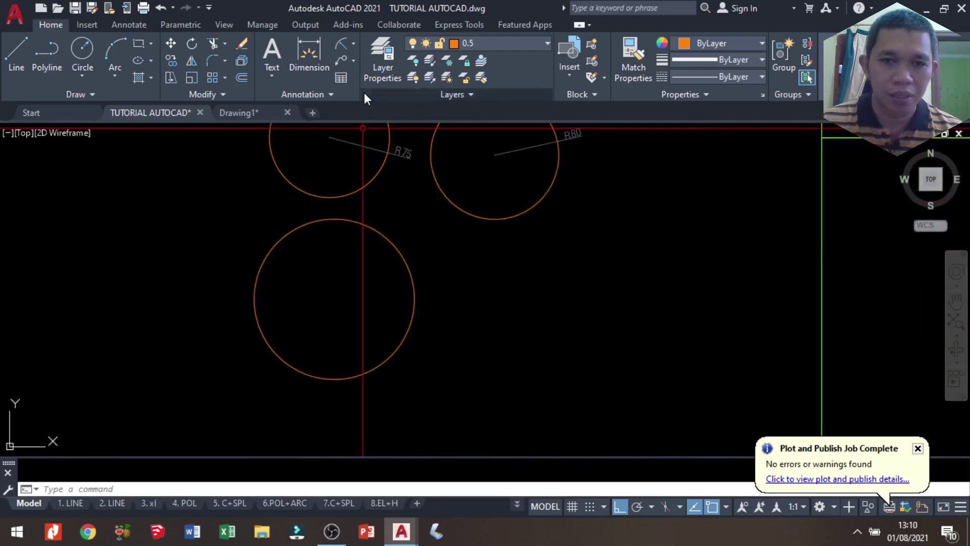
click(354, 41)
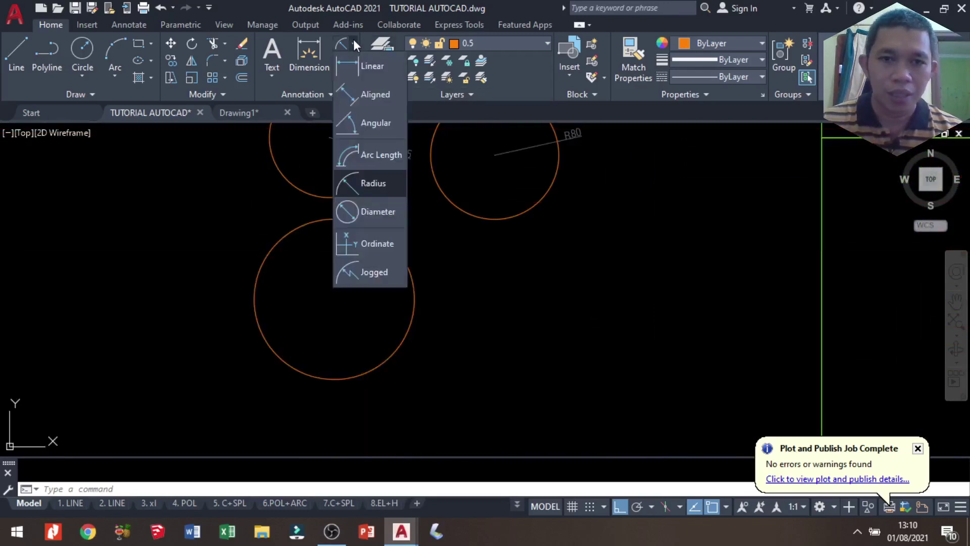
click(368, 212)
click(410, 288)
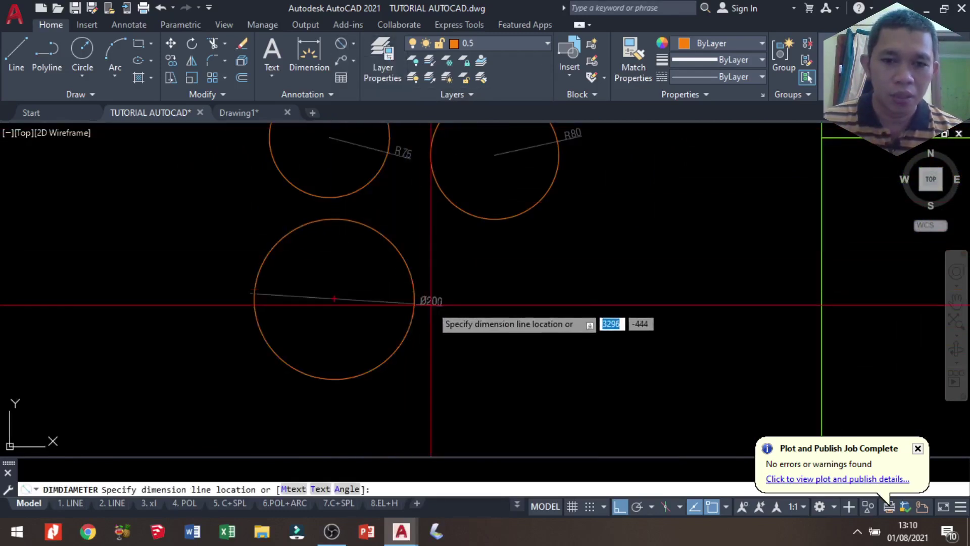
click(429, 303)
Draw a circle of diameter 150 to the right of the Ø200 circle.
scroll(481, 305, up, 1)
scroll(411, 305, up, 1)
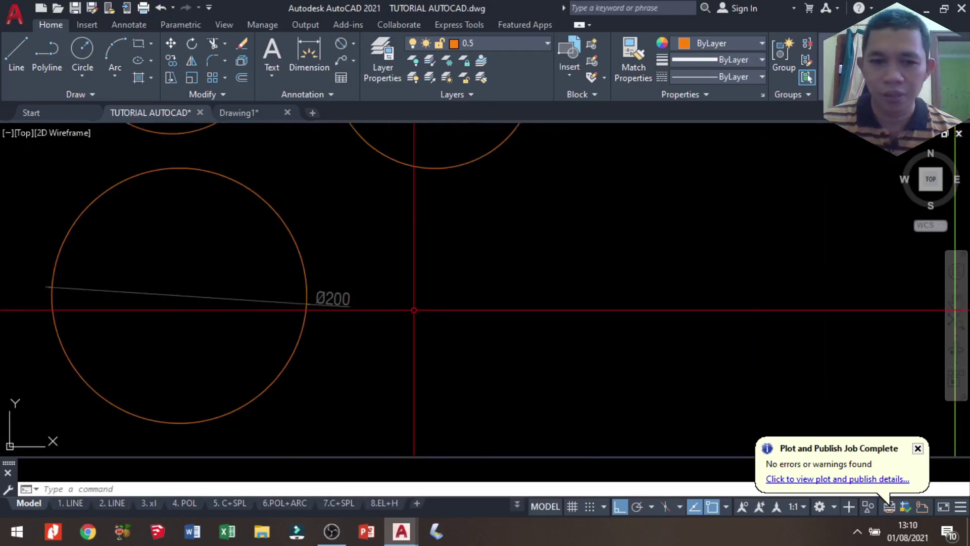
text(c)
key(Return)
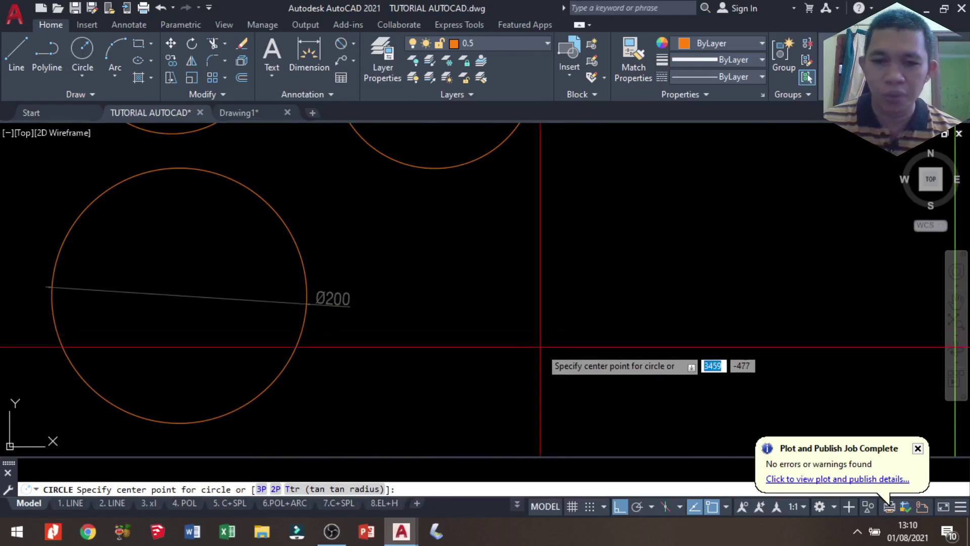
click(535, 332)
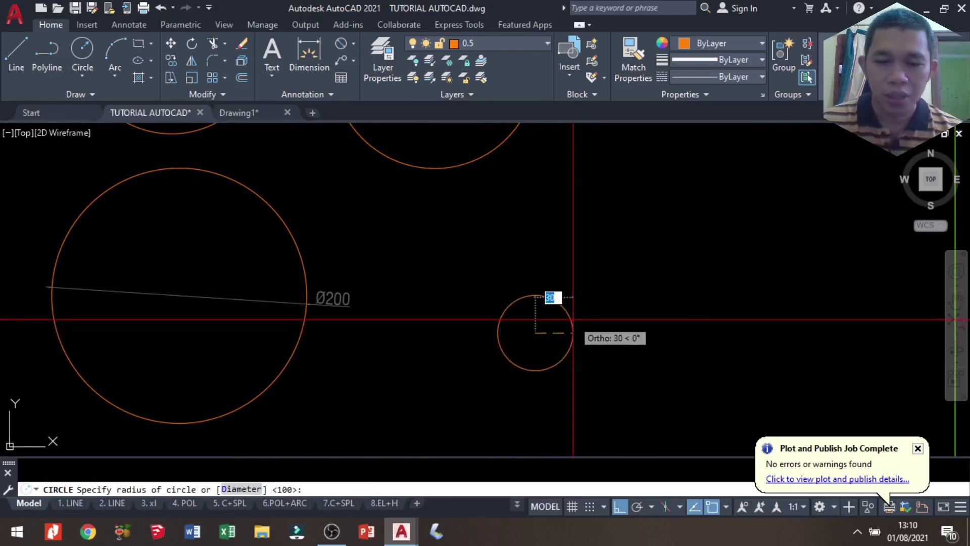
right_click(573, 319)
click(618, 386)
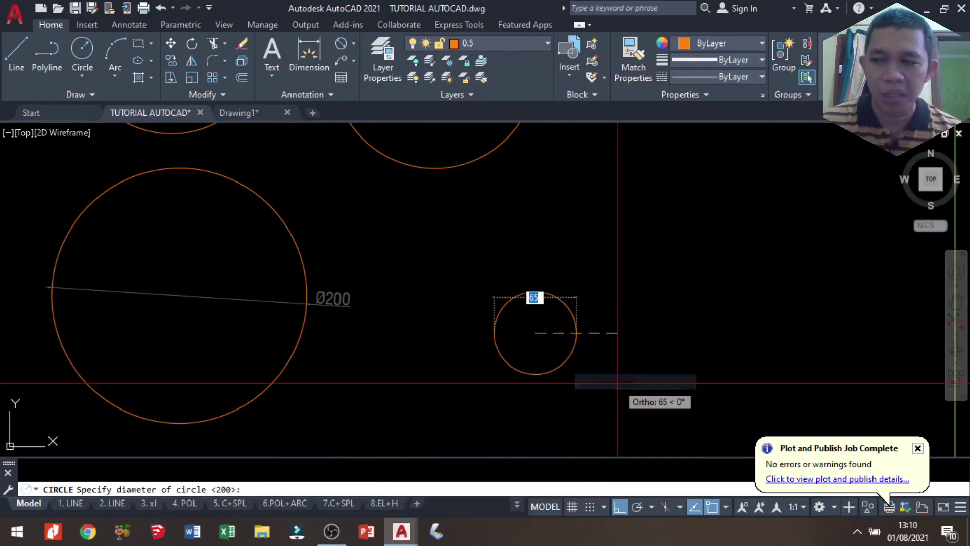
text(50)
key(Return)
Label the new circle with a Ø150 diameter dimension.
middle_drag(633, 307, 505, 253)
scroll(470, 248, up, 3)
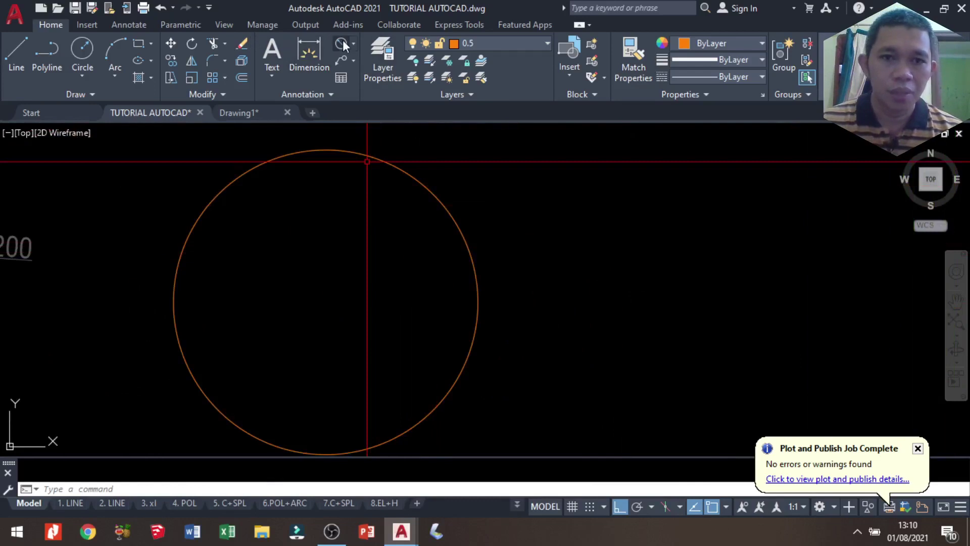
click(449, 211)
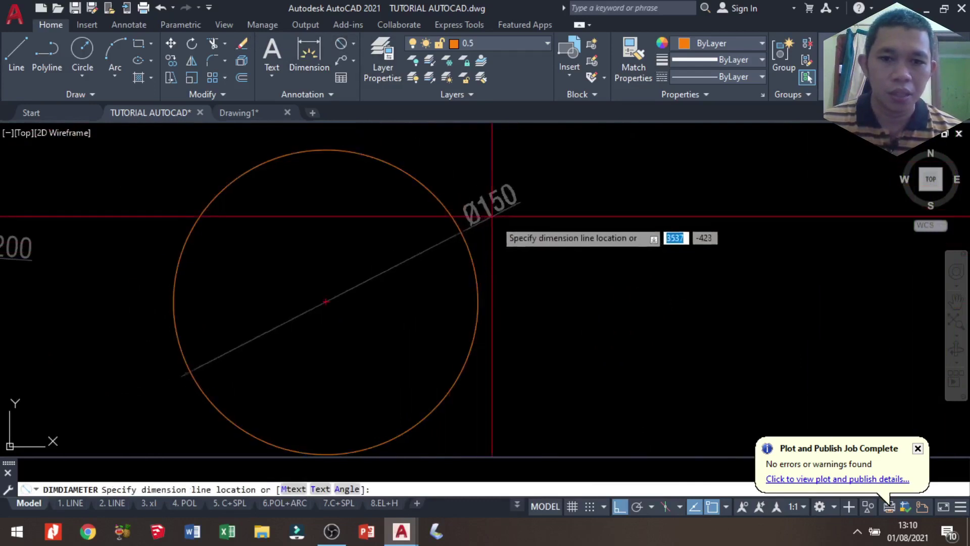
click(505, 256)
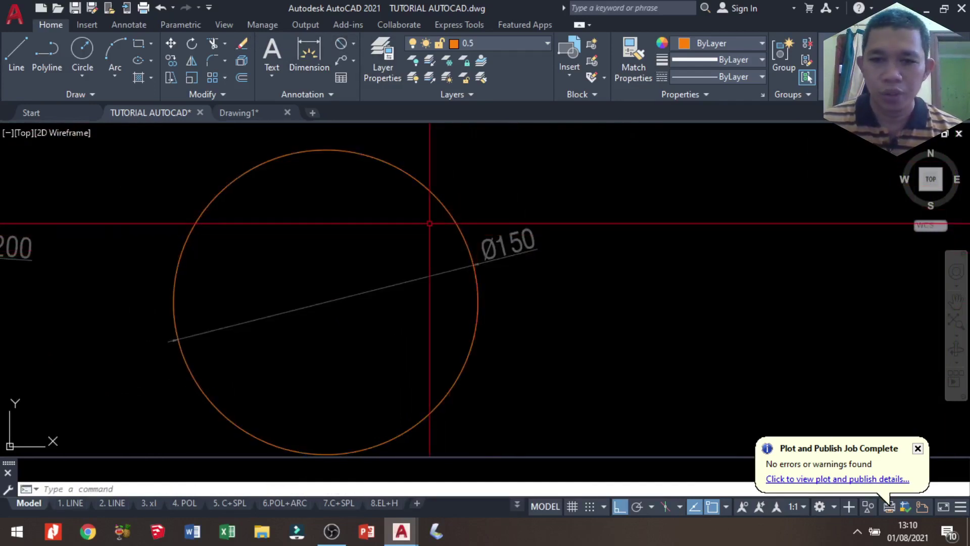
scroll(411, 221, down, 8)
scroll(522, 202, up, 3)
scroll(527, 191, up, 3)
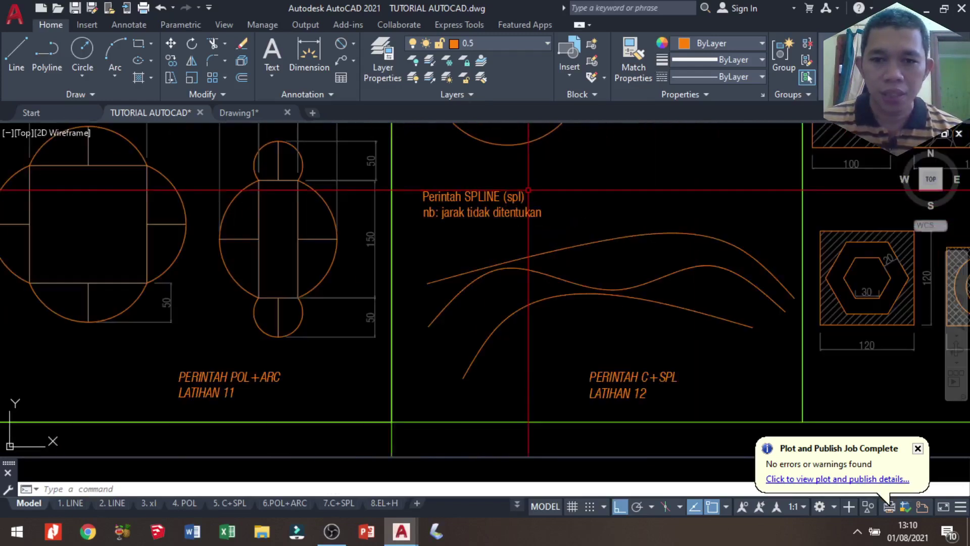
scroll(528, 193, up, 2)
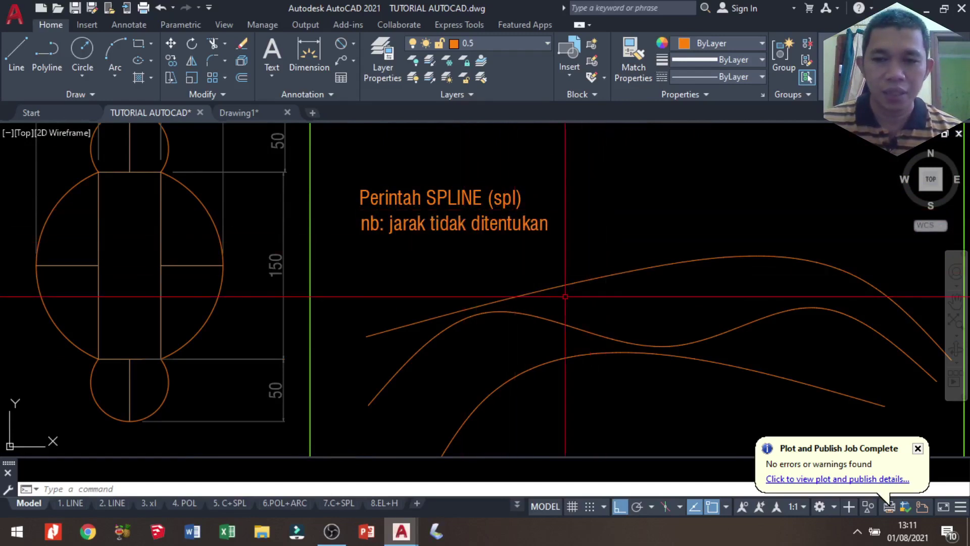
scroll(638, 337, down, 2)
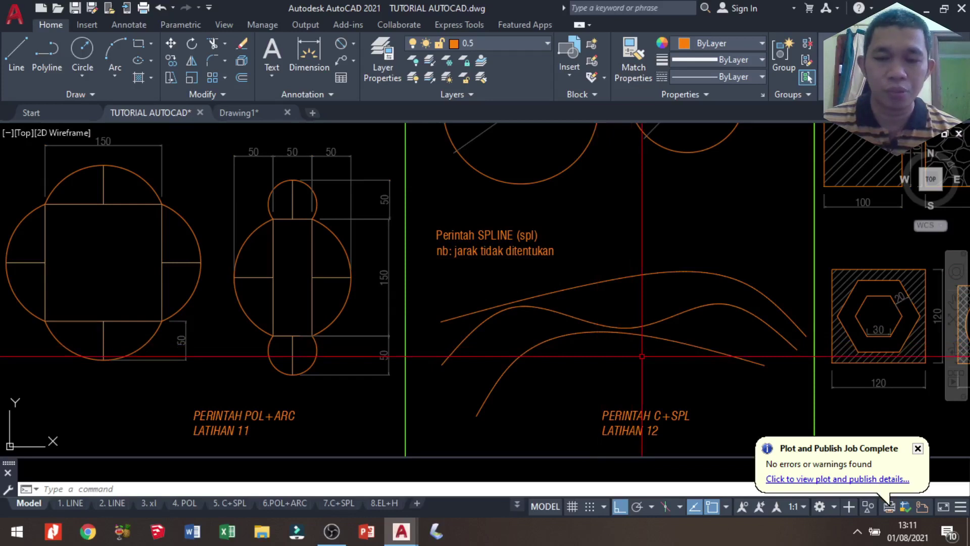
scroll(641, 357, down, 2)
middle_drag(429, 346, 580, 182)
middle_drag(225, 340, 332, 279)
mouse_move(584, 254)
middle_down()
mouse_move(445, 298)
mouse_move(465, 343)
middle_up()
scroll(342, 315, up, 3)
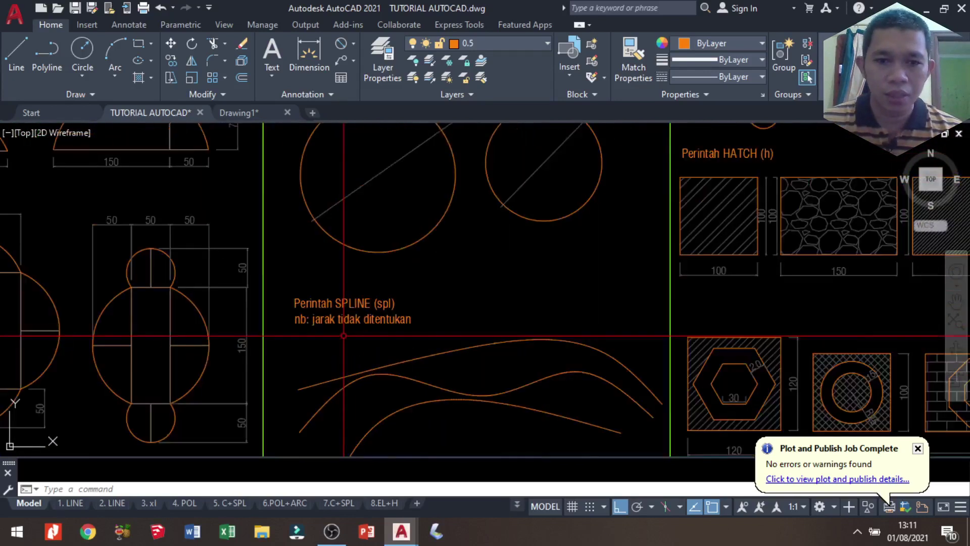
scroll(342, 315, up, 4)
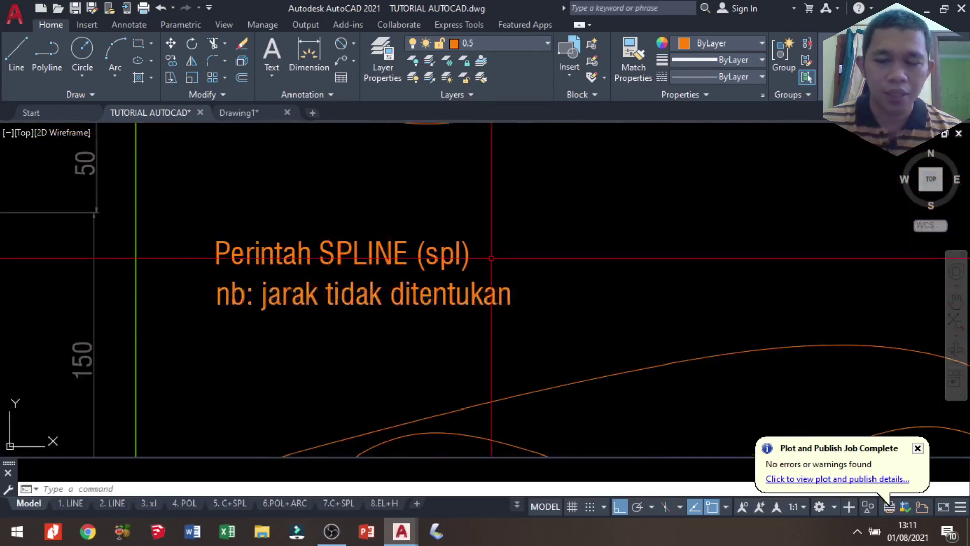
scroll(387, 290, down, 5)
scroll(368, 284, up, 2)
middle_drag(368, 284, 176, 273)
scroll(379, 303, up, 2)
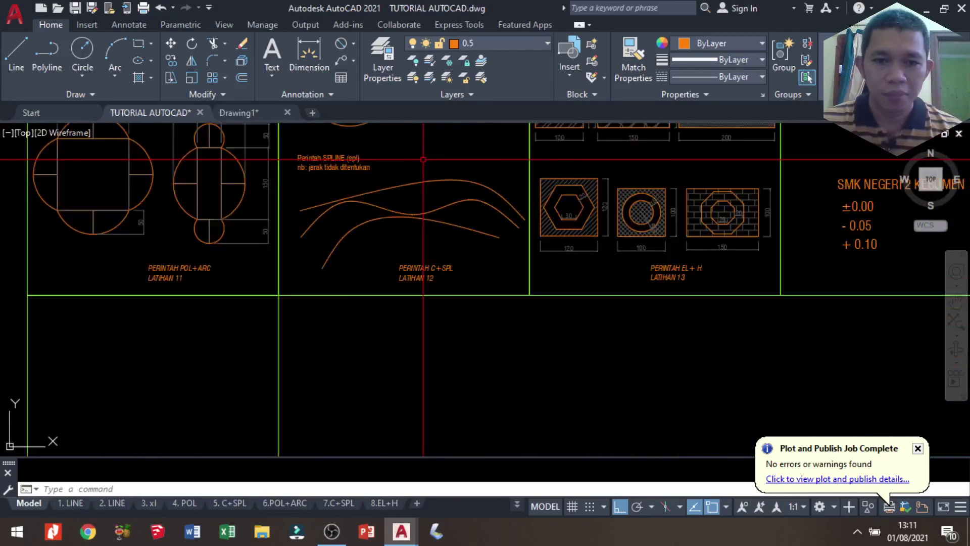
scroll(378, 303, up, 2)
middle_drag(374, 308, 376, 370)
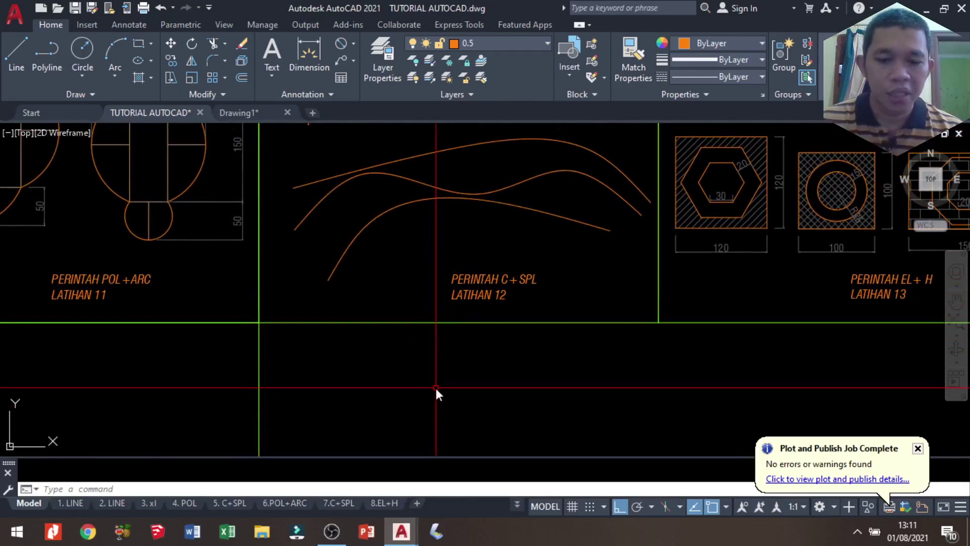
Turn Ortho off and trace the first spline curve below LATIHAN 12.
text(SPL)
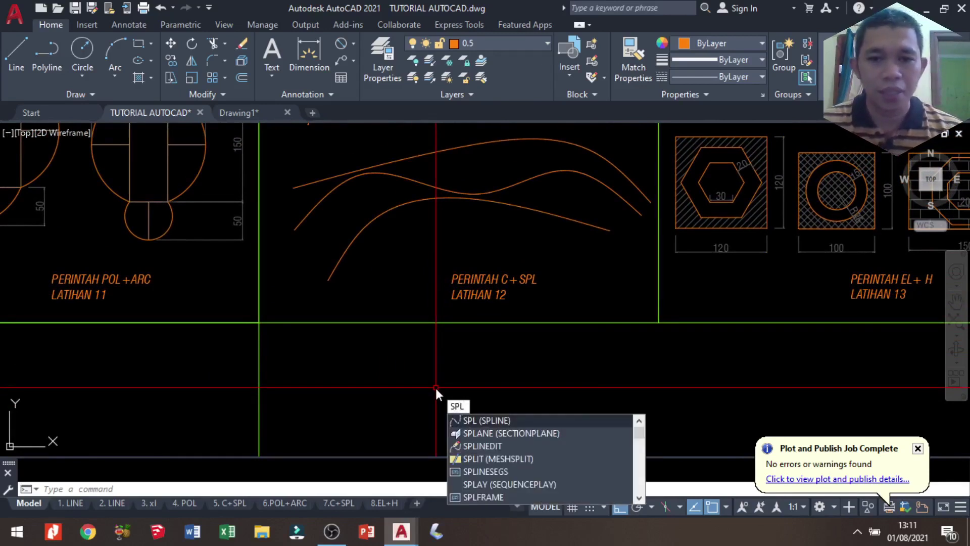
key(Return)
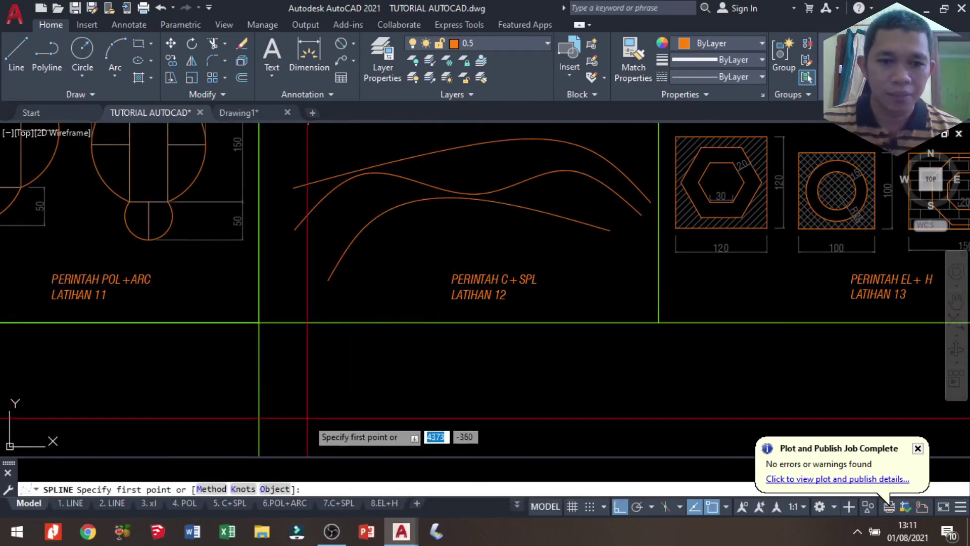
click(307, 418)
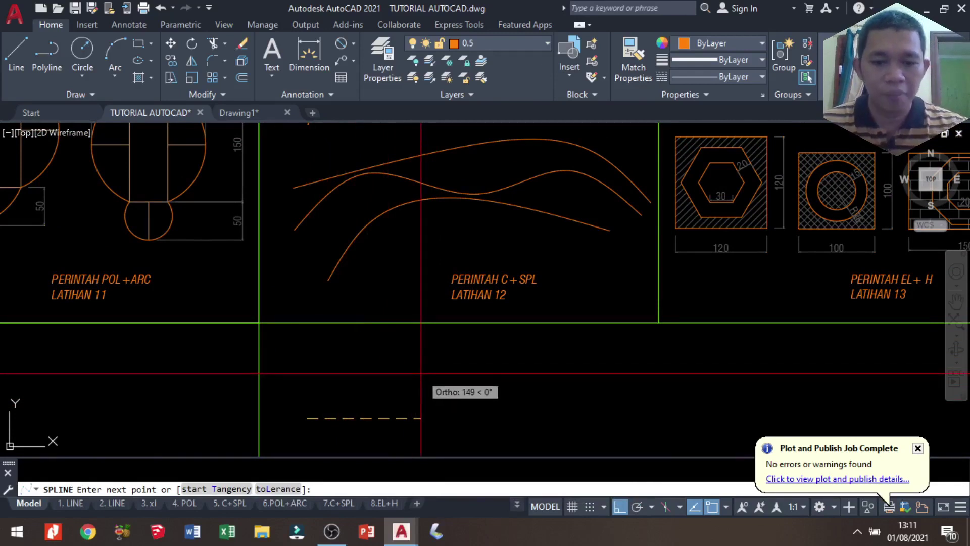
key(F8)
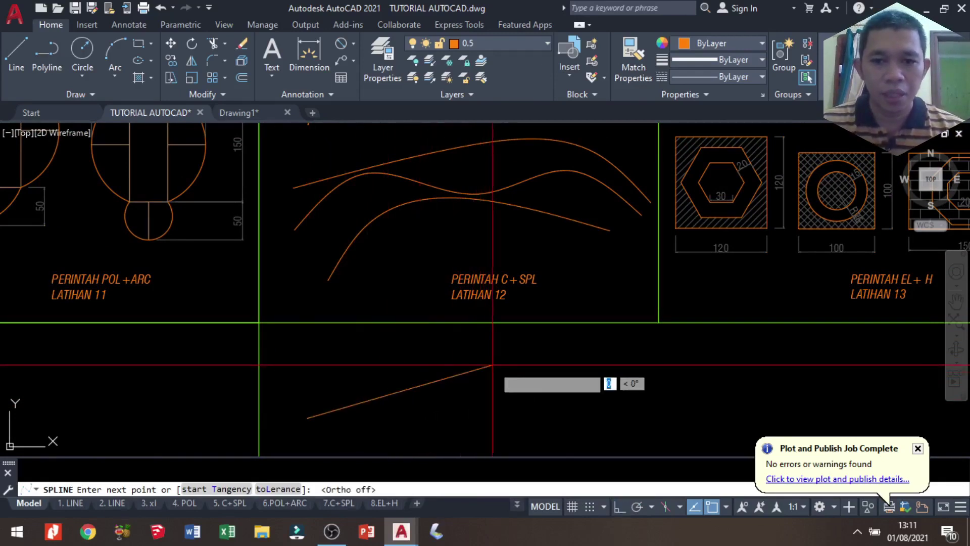
click(505, 362)
click(591, 361)
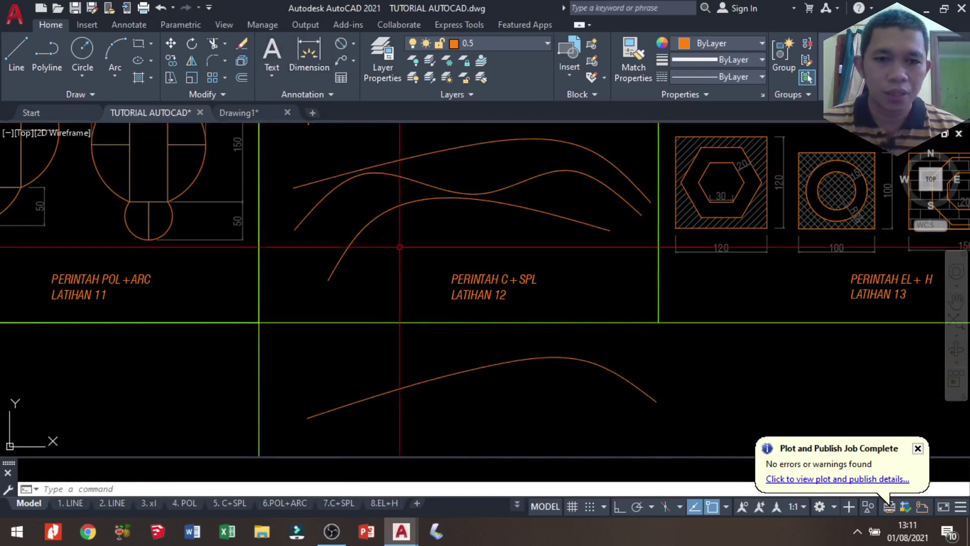
Draw the second wavy spline curve beneath the first one.
text(spl)
key(Return)
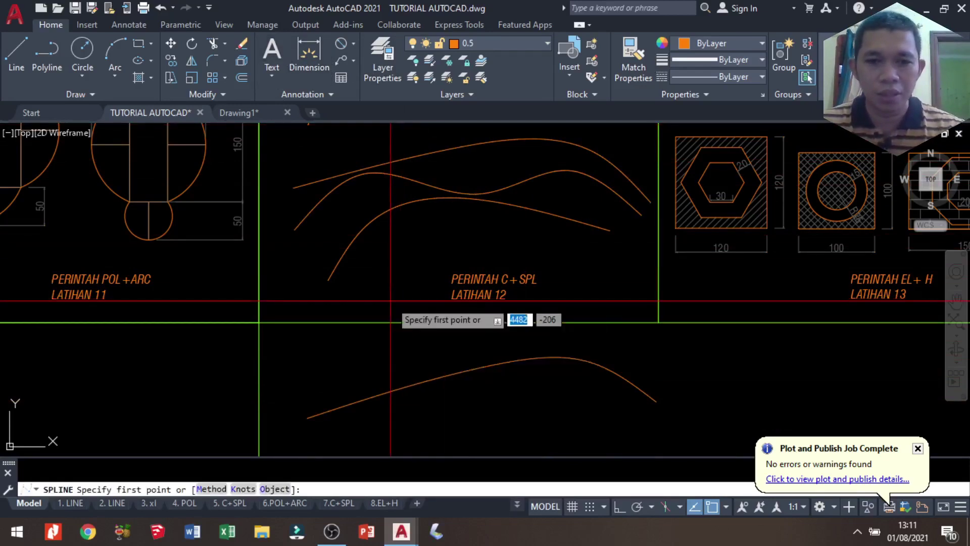
middle_drag(422, 370, 417, 342)
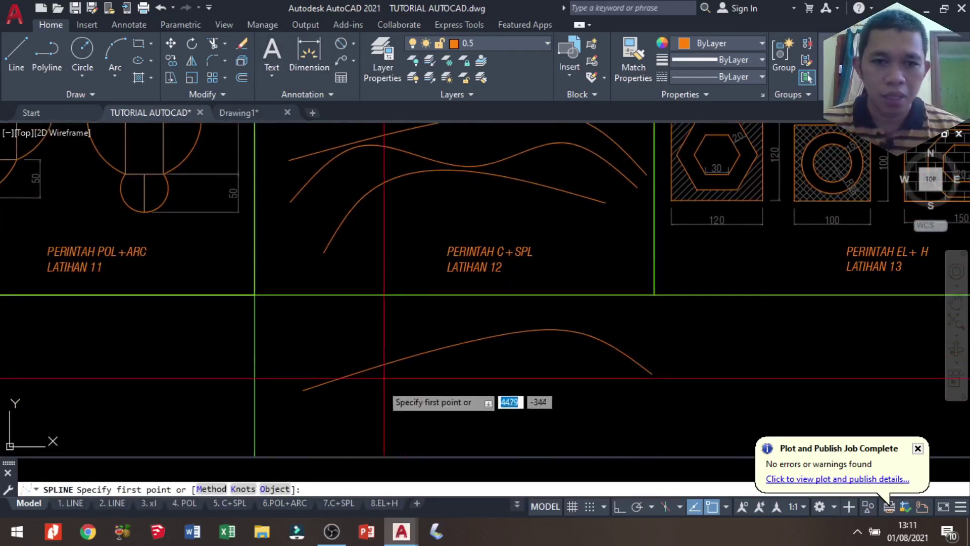
click(318, 432)
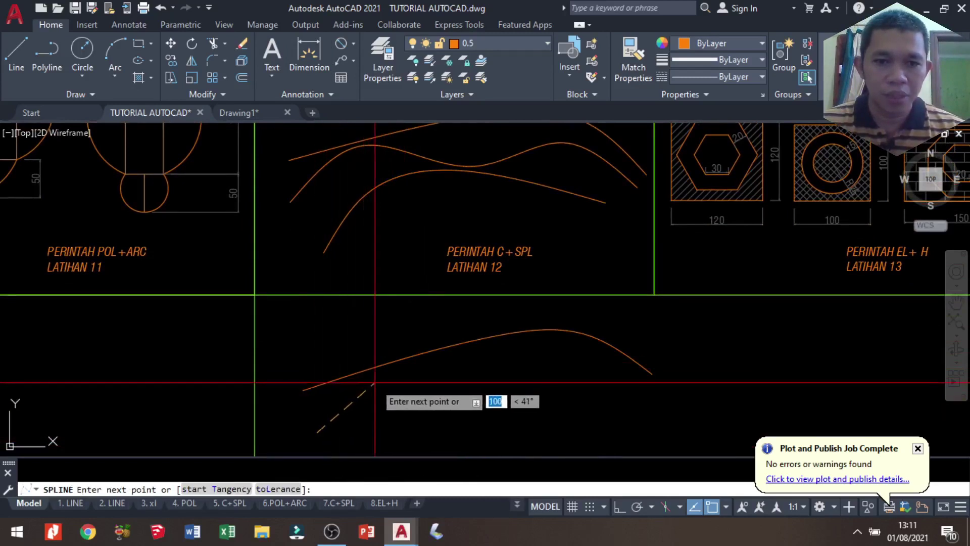
click(392, 372)
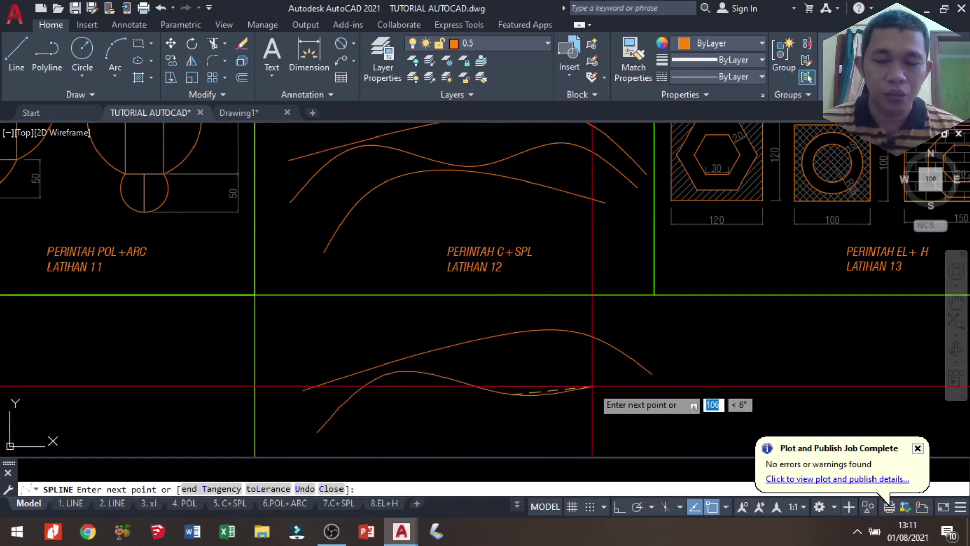
click(595, 385)
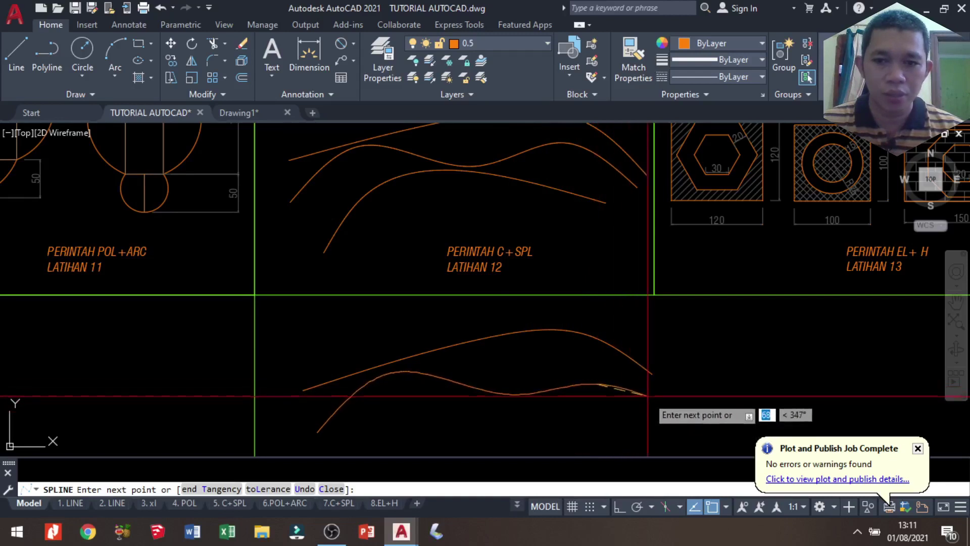
key(Return)
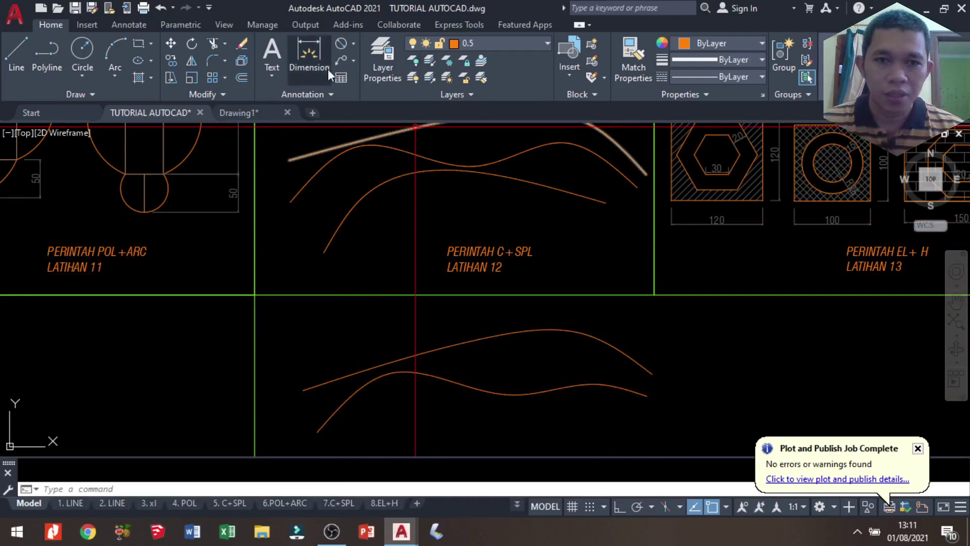
Draw the third spline curve in the lower cell, then pan back up.
key(Return)
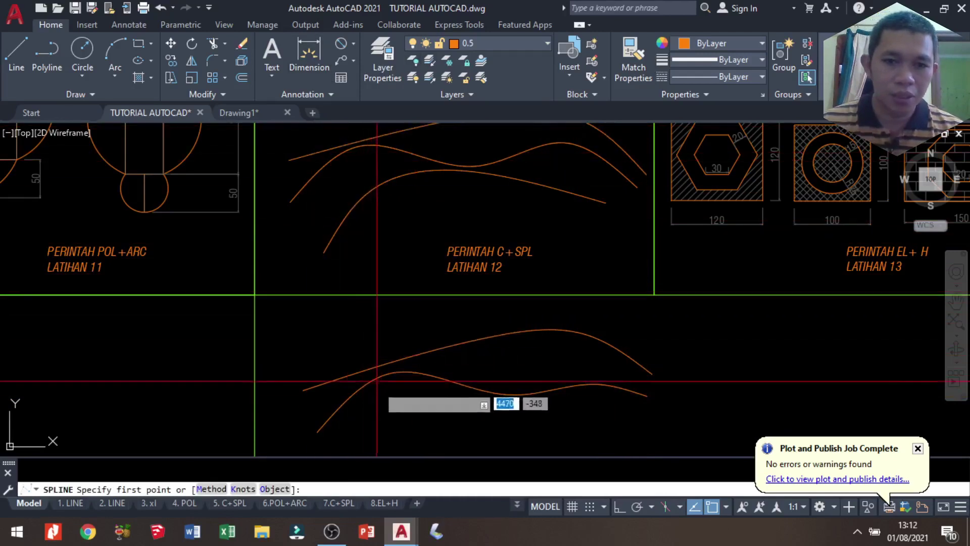
middle_drag(368, 413, 357, 385)
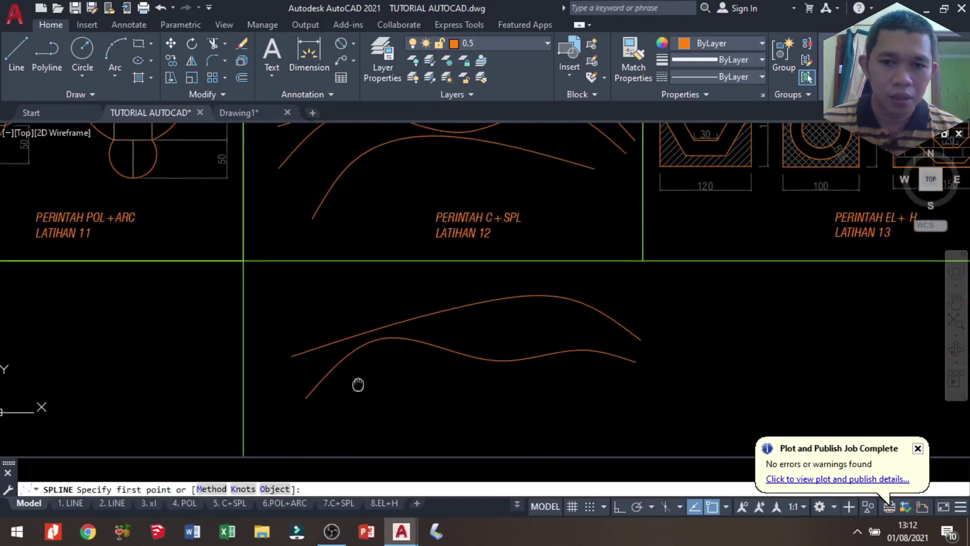
click(347, 439)
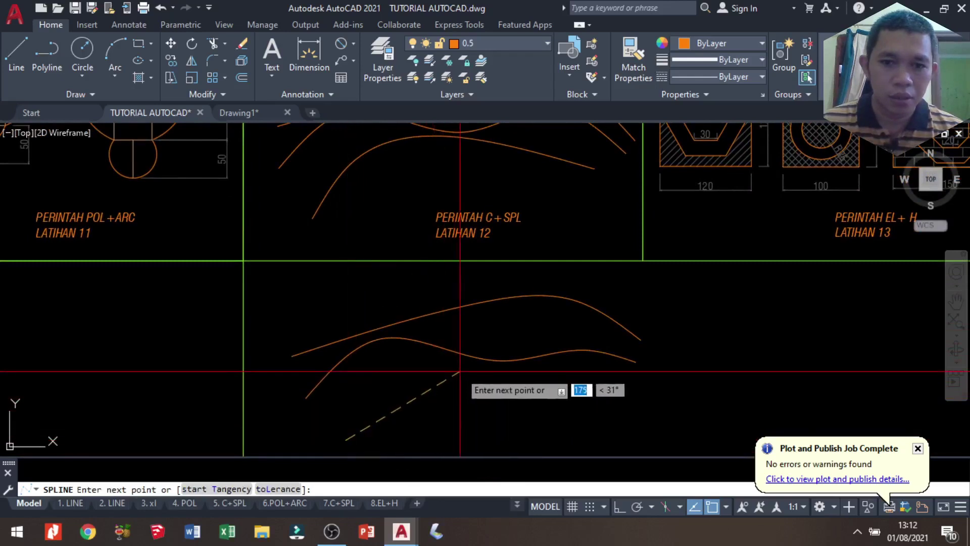
click(485, 373)
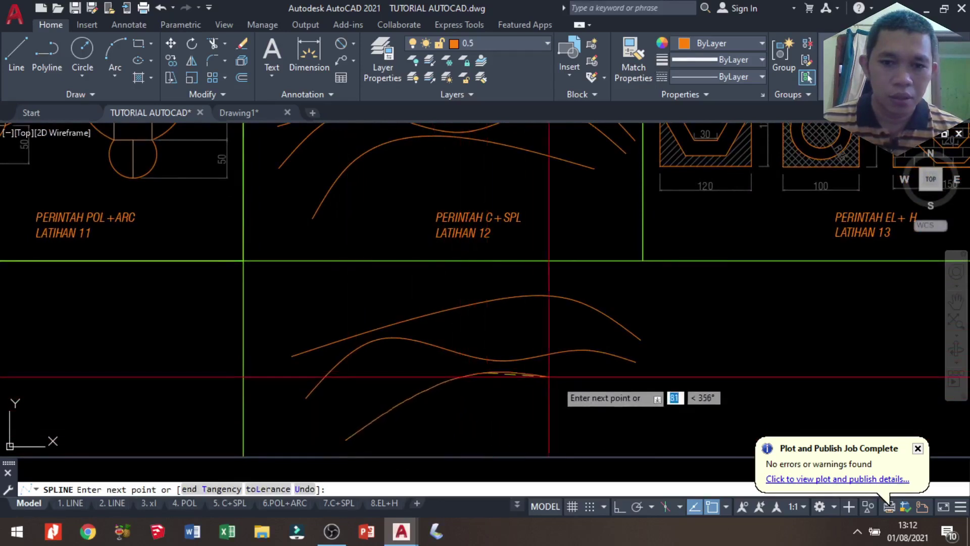
click(624, 415)
key(Return)
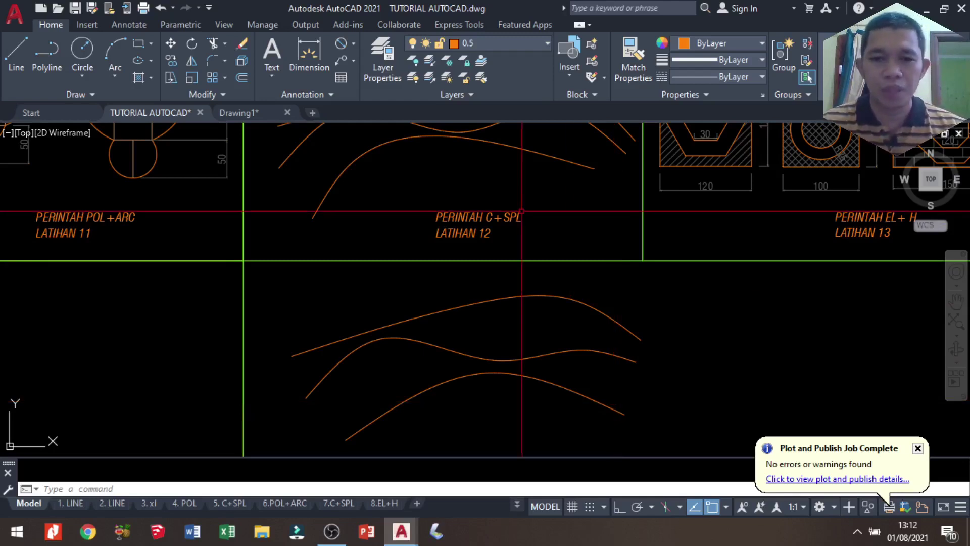
middle_drag(519, 213, 526, 397)
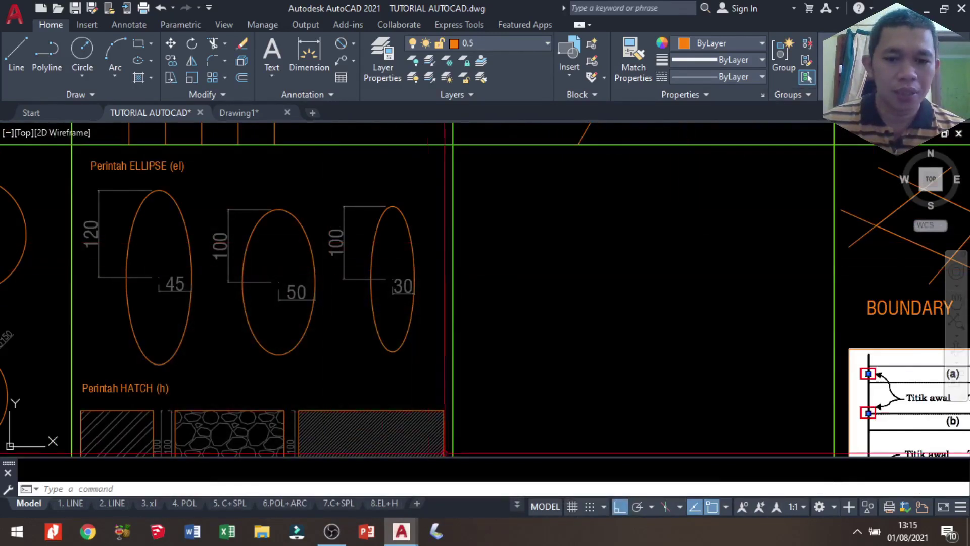
Hide OBS and pan the drawing over to the ellipse exercises.
click(332, 531)
click(332, 531)
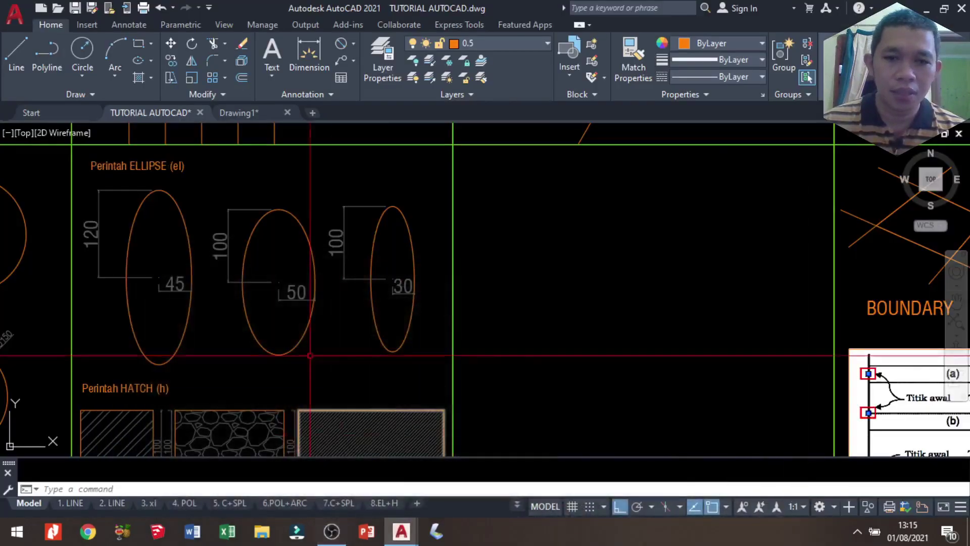
scroll(174, 294, up, 2)
middle_drag(174, 294, 139, 289)
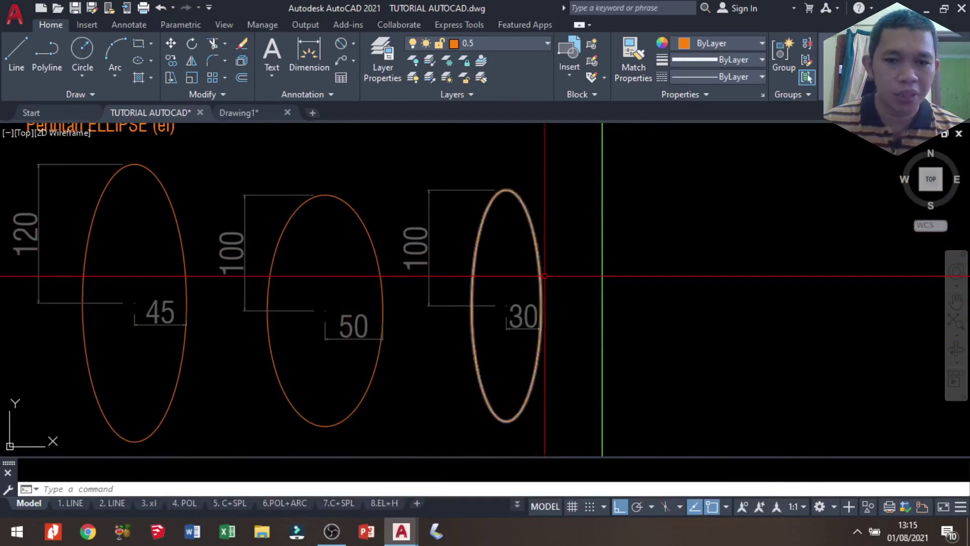
scroll(679, 344, down, 3)
mouse_move(679, 344)
middle_down()
mouse_move(482, 382)
mouse_move(496, 277)
mouse_move(360, 297)
middle_up()
scroll(444, 268, up, 2)
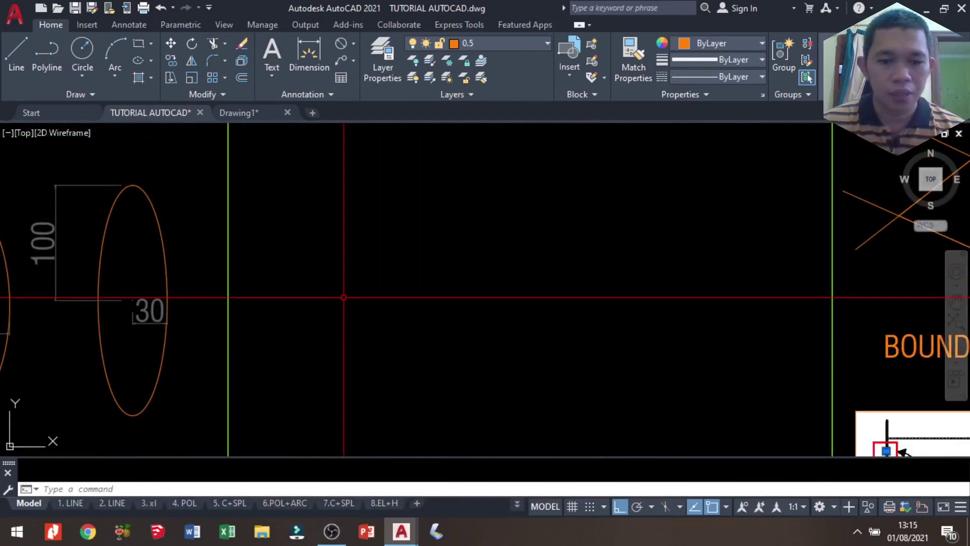
Start the ELLIPSE command in Center mode, restarting it once.
text(El)
key(Return)
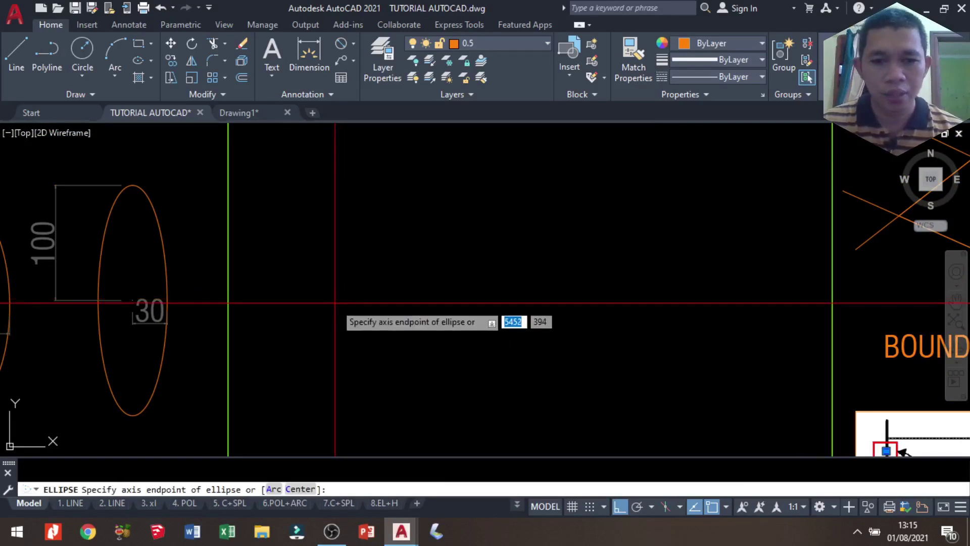
right_click(328, 271)
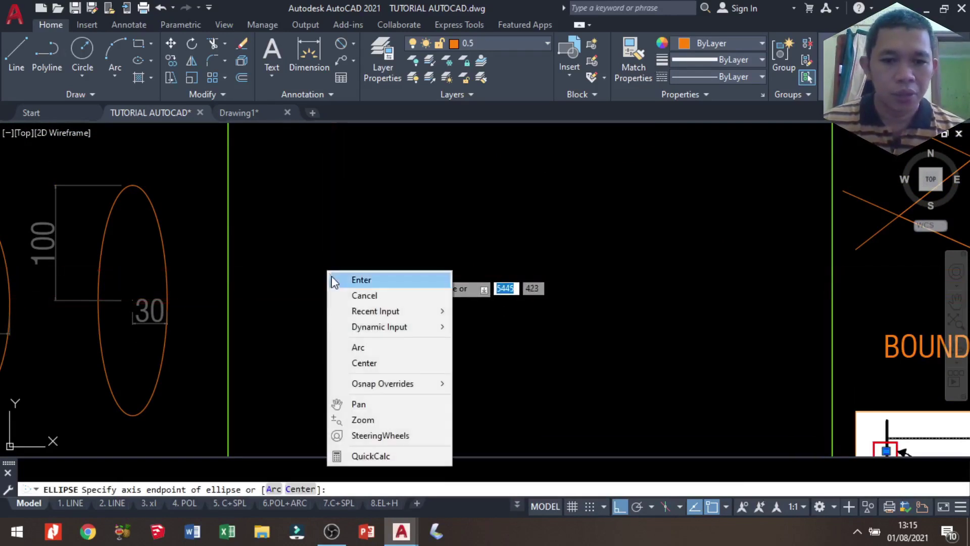
click(363, 363)
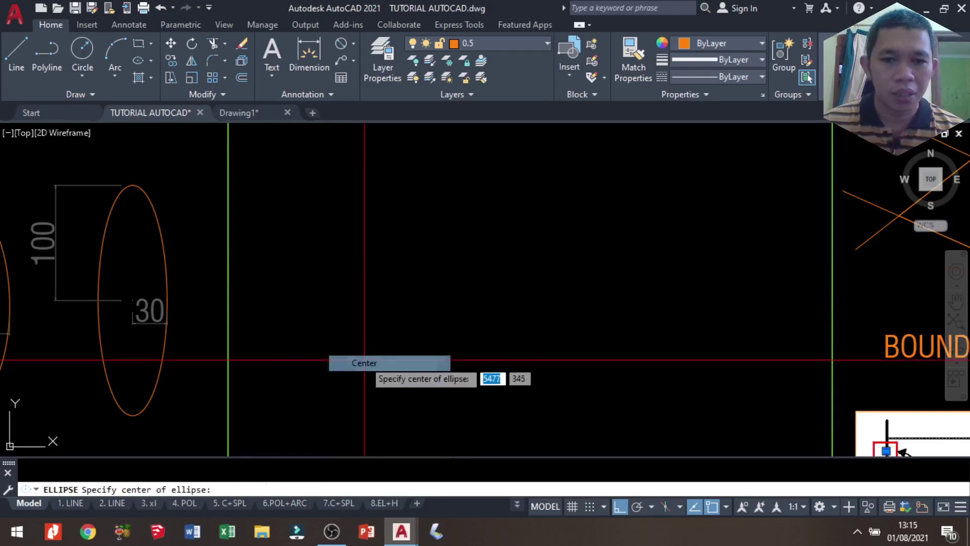
text(el)
key(Return)
right_click(380, 249)
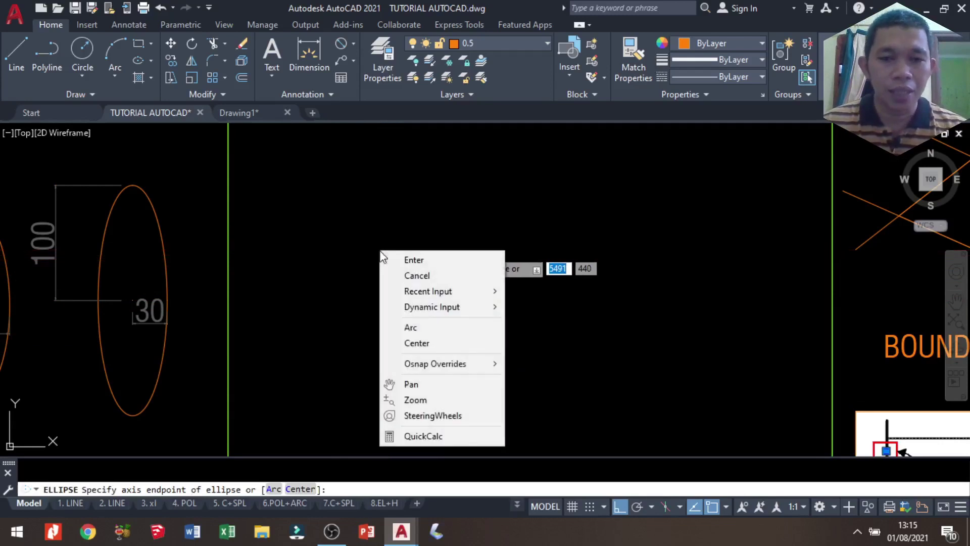
click(420, 346)
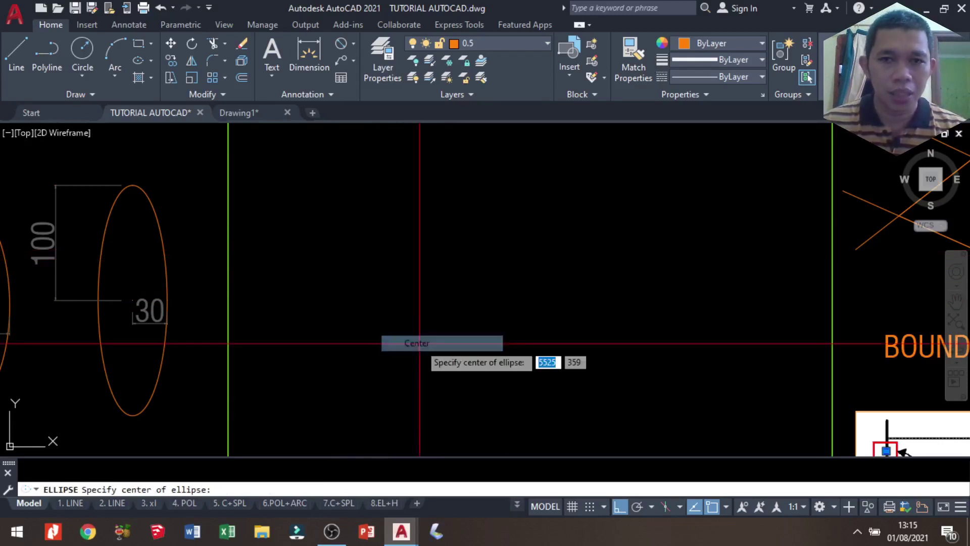
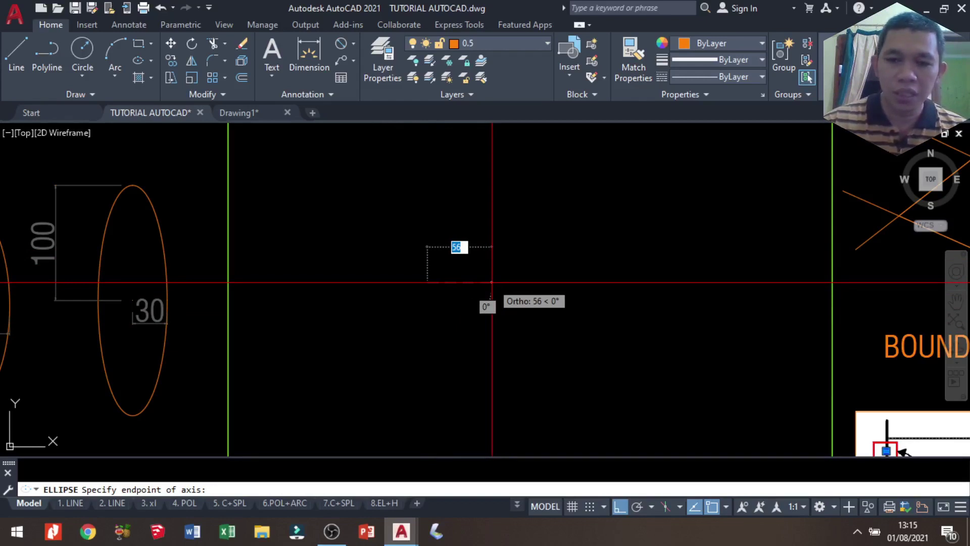
Finish the ellipse with axes 45 and 120, then dimension its 45 half-width from the centre.
key(Return)
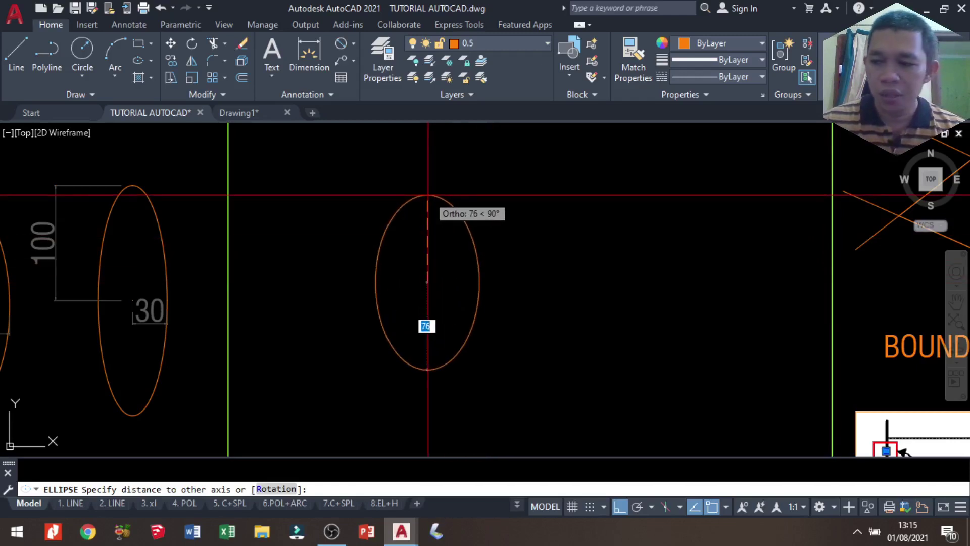
key(Return)
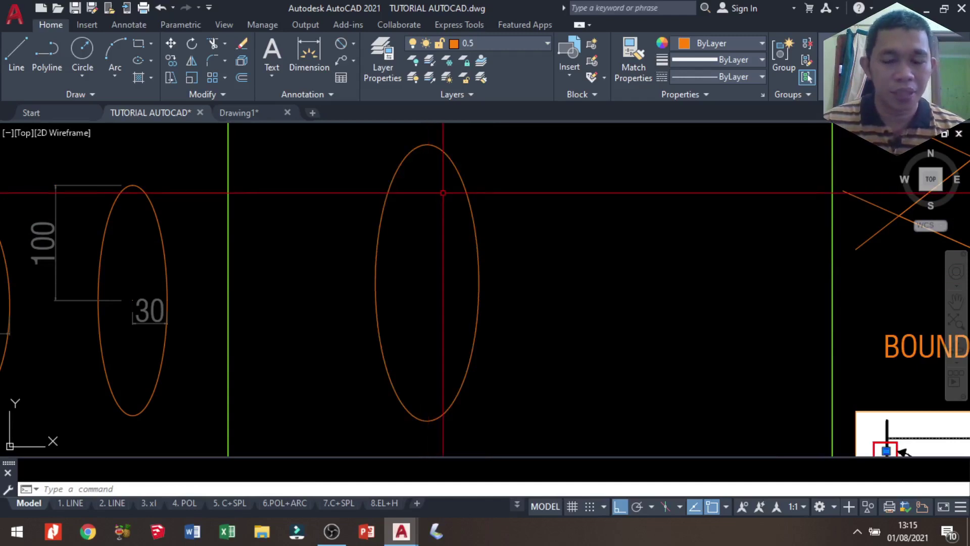
click(353, 44)
click(356, 67)
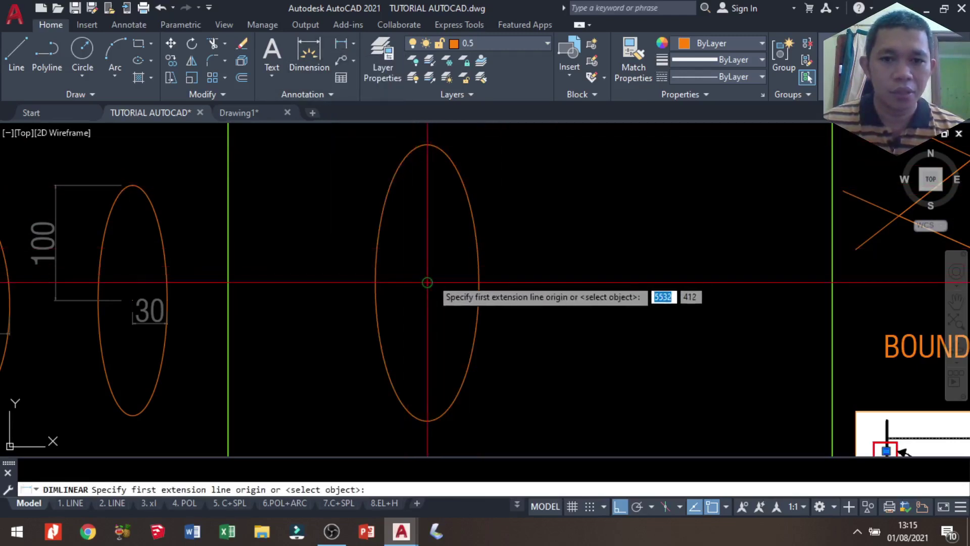
click(426, 282)
click(478, 280)
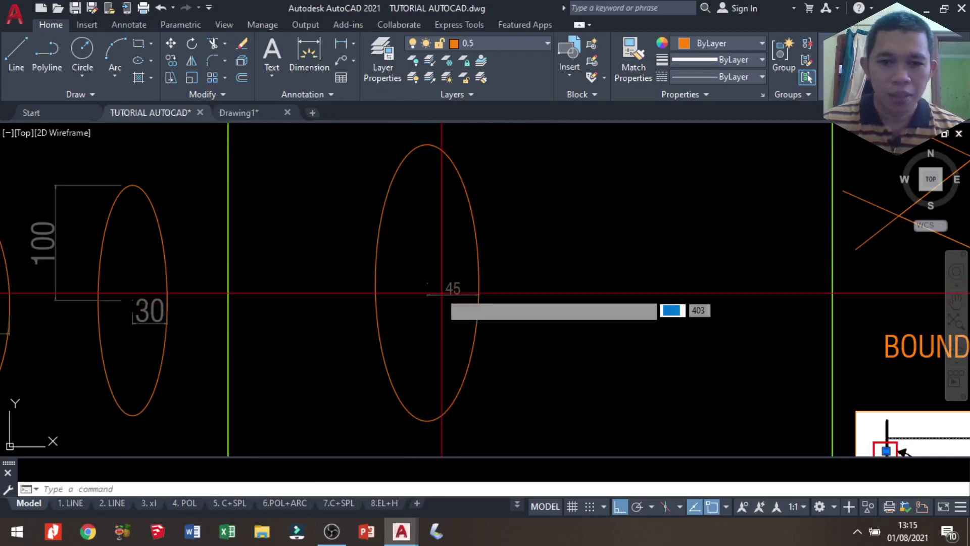
Dimension the ellipse's 120 half-height from centre to top, placed on its left.
key(Return)
click(427, 283)
click(427, 145)
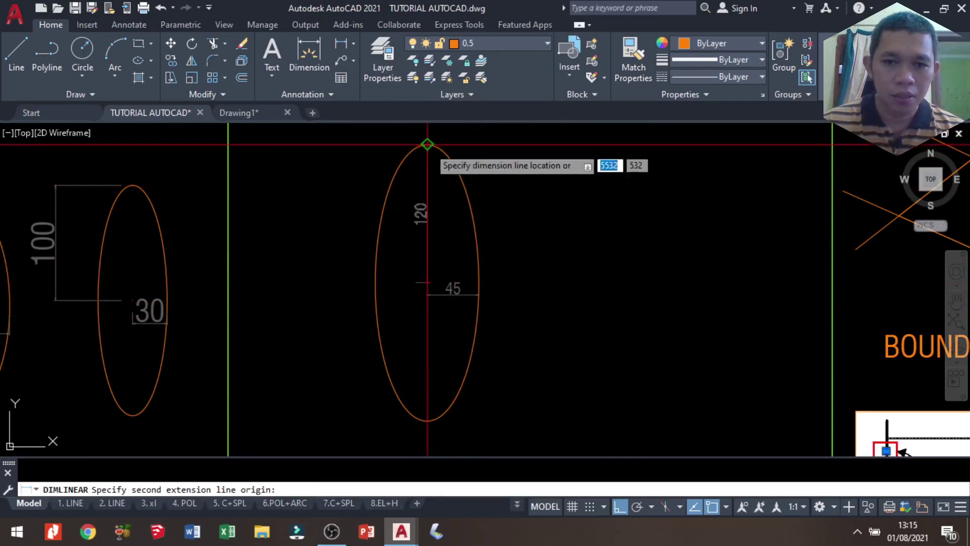
click(342, 188)
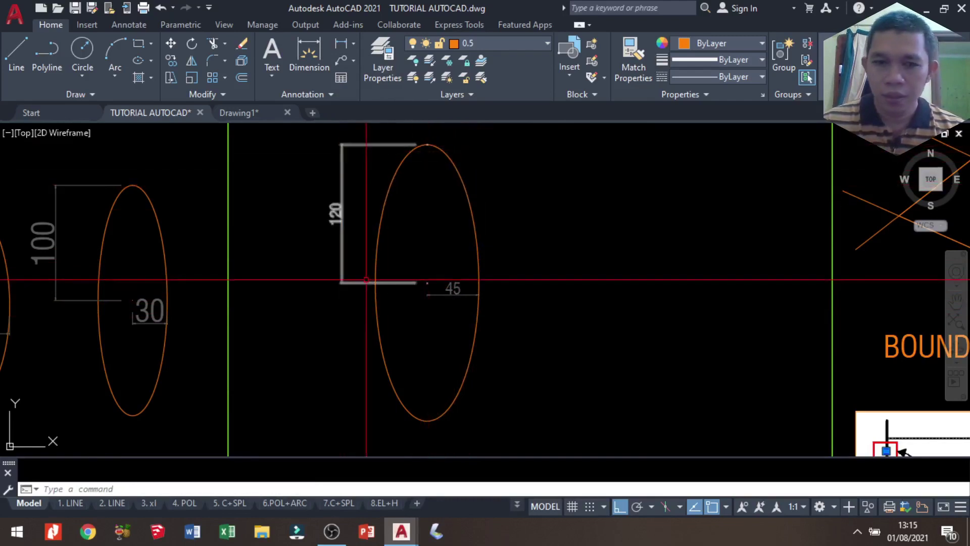
scroll(480, 284, down, 2)
scroll(663, 232, up, 2)
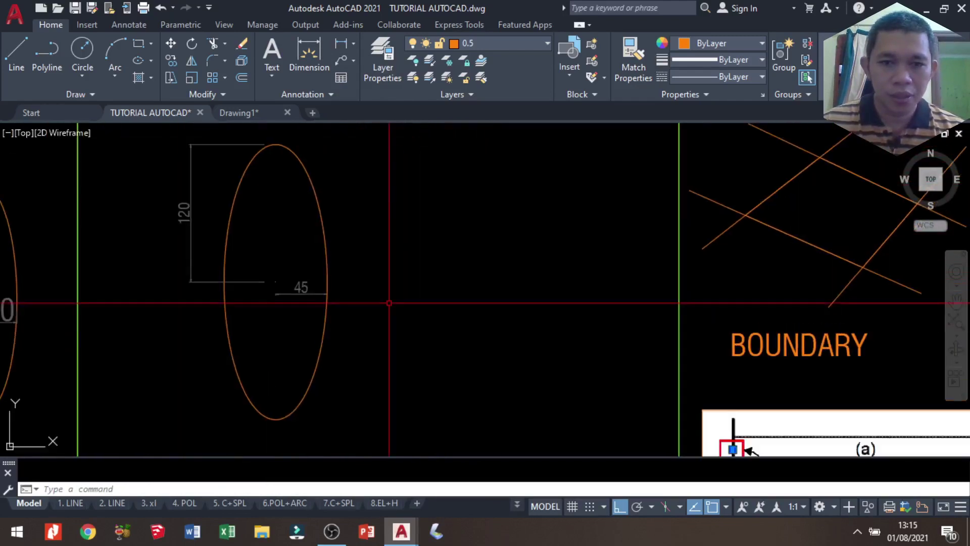
Move the ellipse and its two dimensions farther left.
click(368, 423)
click(190, 228)
text(m)
key(Return)
click(496, 256)
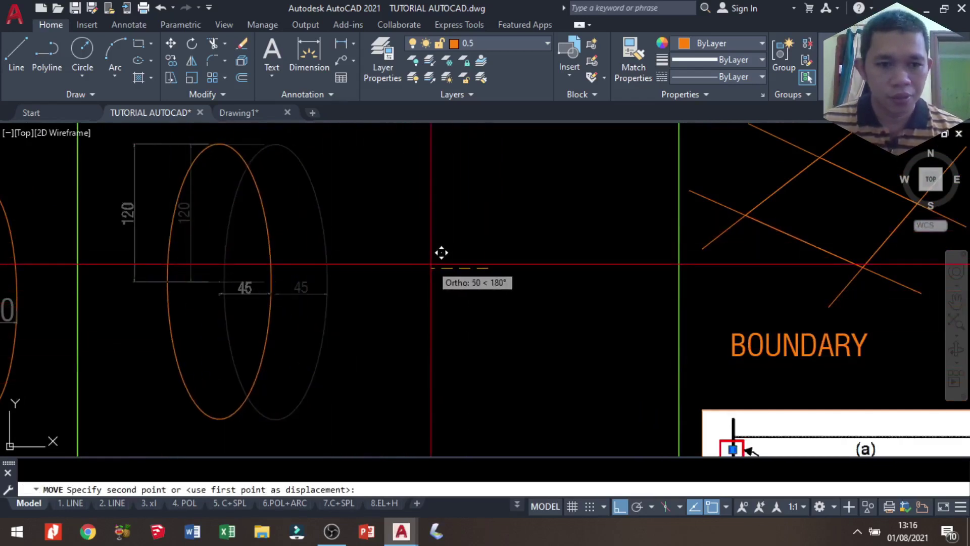
click(420, 256)
scroll(375, 267, up, 2)
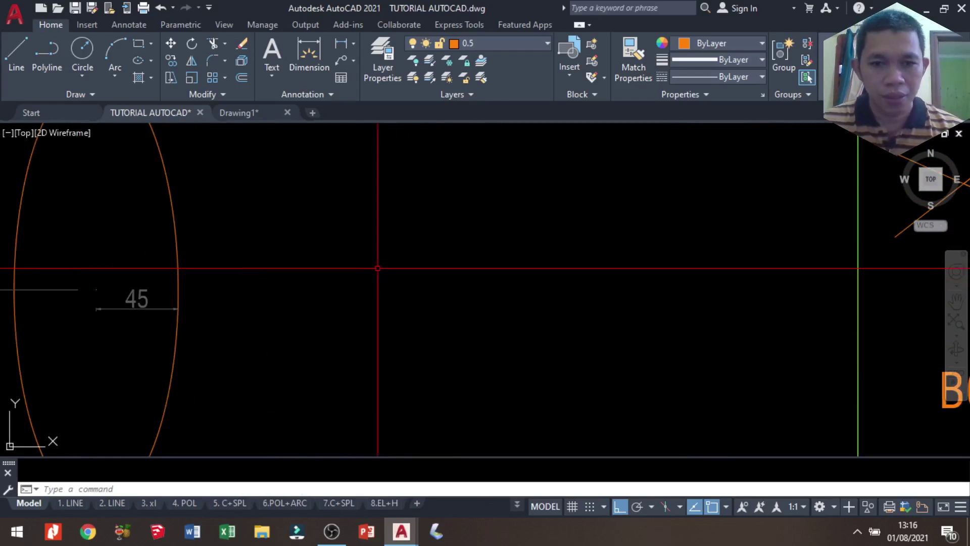
scroll(378, 267, down, 2)
Draw a centred ellipse with a 50 first half-axis to the right of the dimensioned one.
text(el)
key(Return)
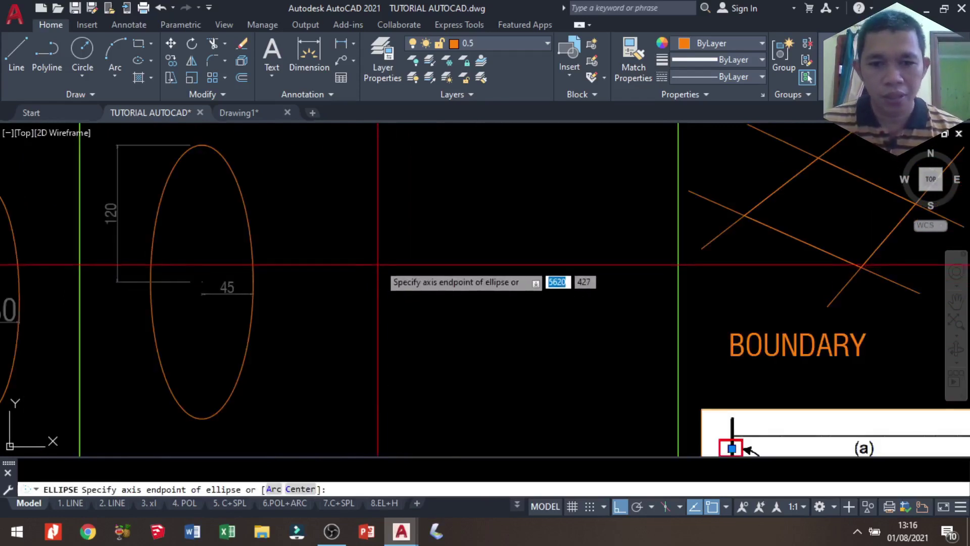
right_click(379, 264)
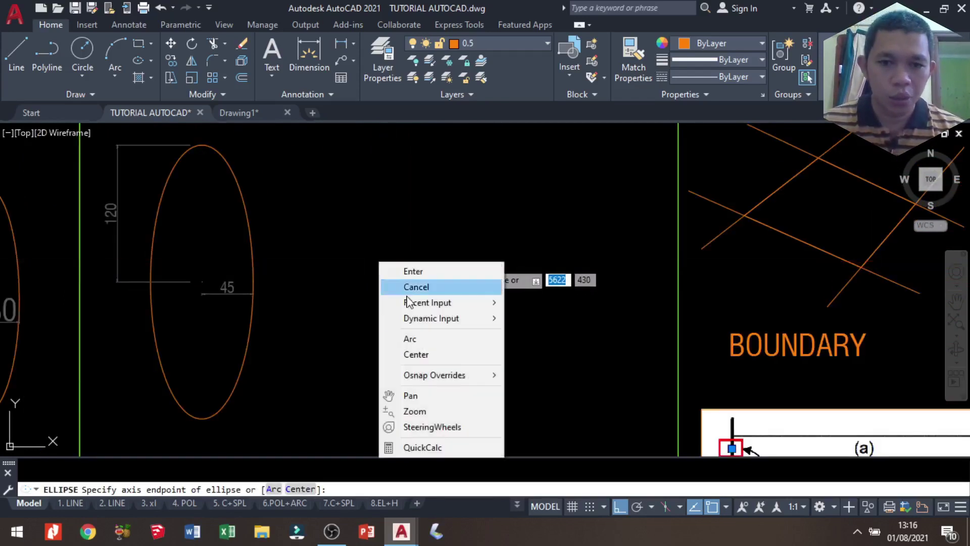
click(425, 356)
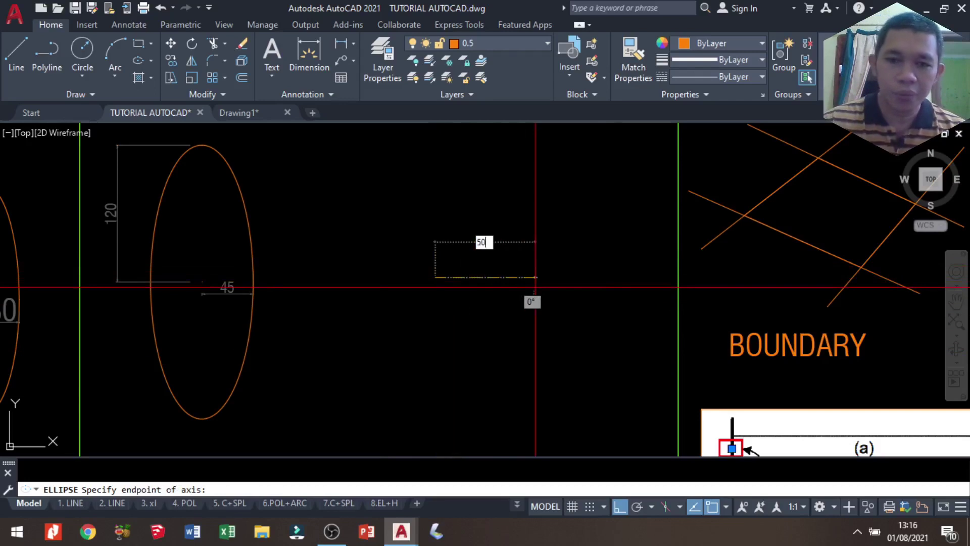
key(Return)
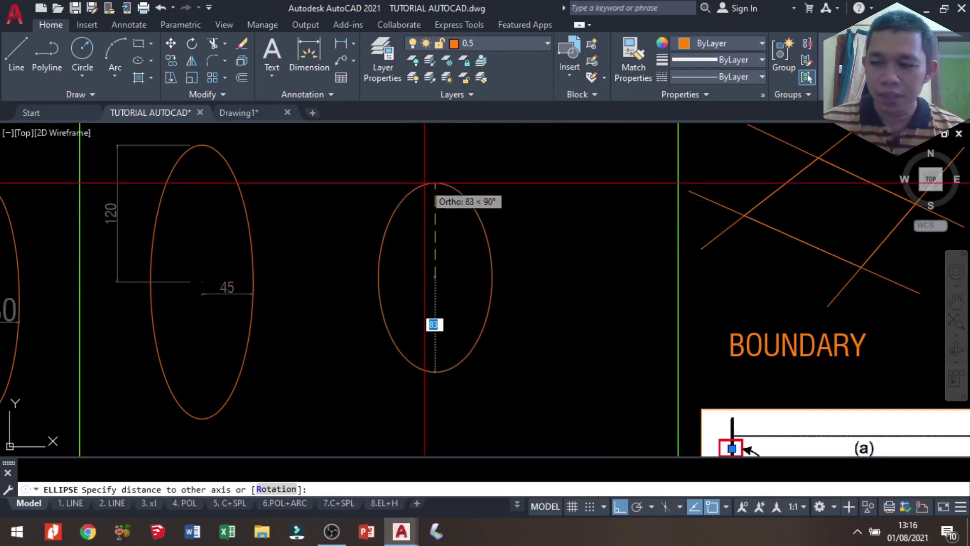
key(Return)
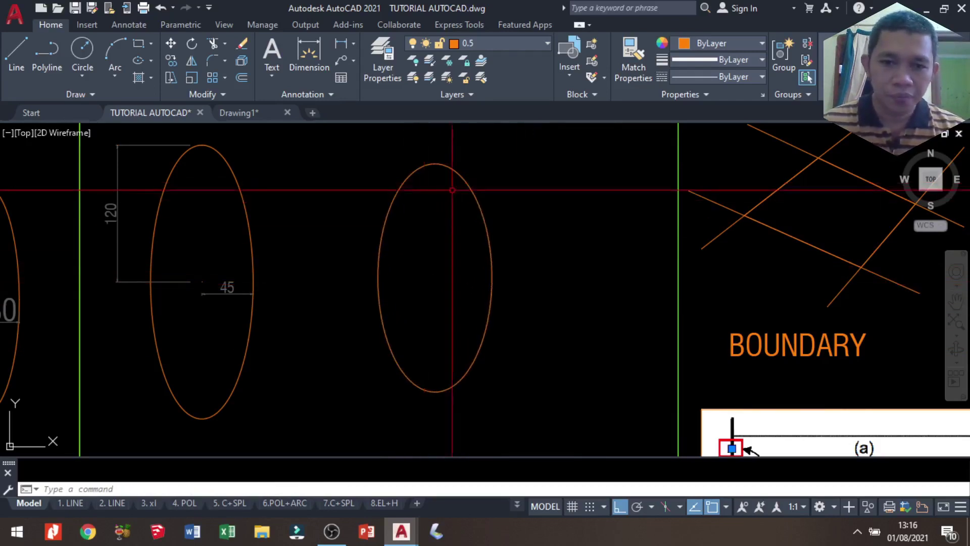
scroll(424, 183, down, 2)
scroll(38, 274, up, 2)
scroll(38, 275, down, 2)
scroll(505, 293, up, 2)
middle_drag(491, 303, 456, 313)
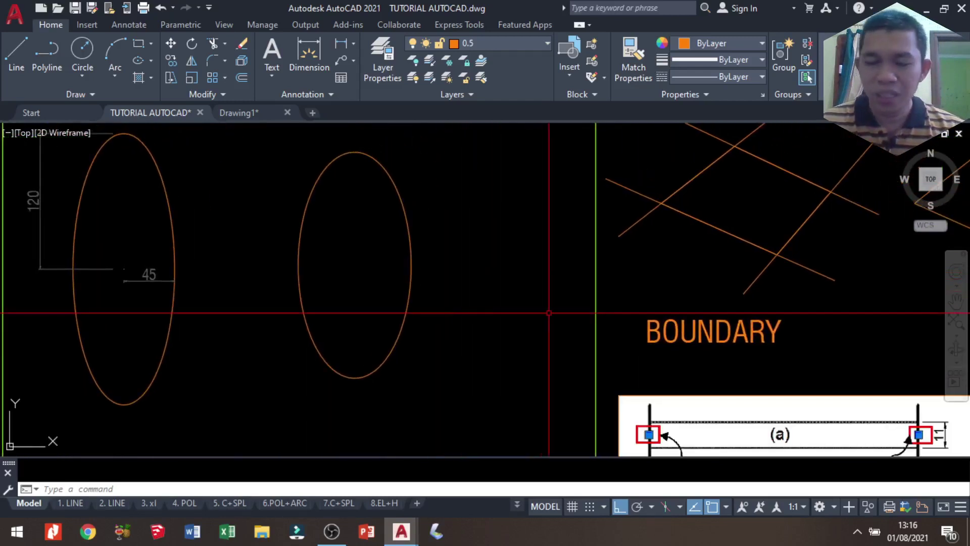
Draw a slim centred ellipse with a 30 half-width right of the other ellipses.
middle_drag(549, 313, 522, 314)
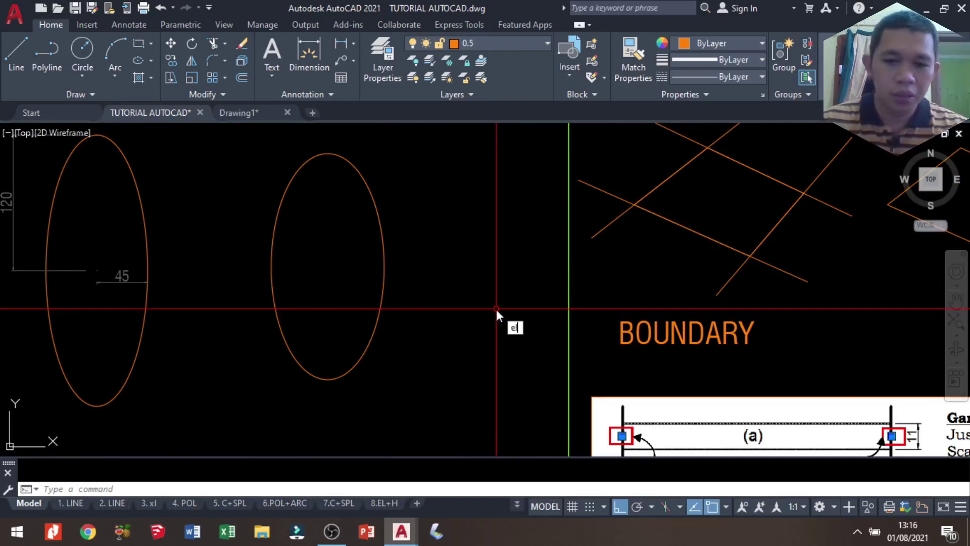
key(Return)
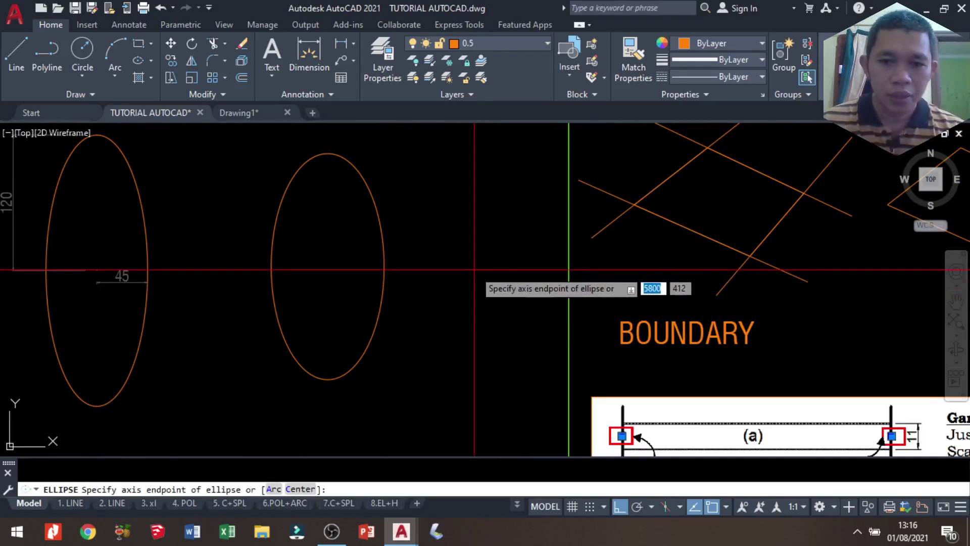
right_click(475, 270)
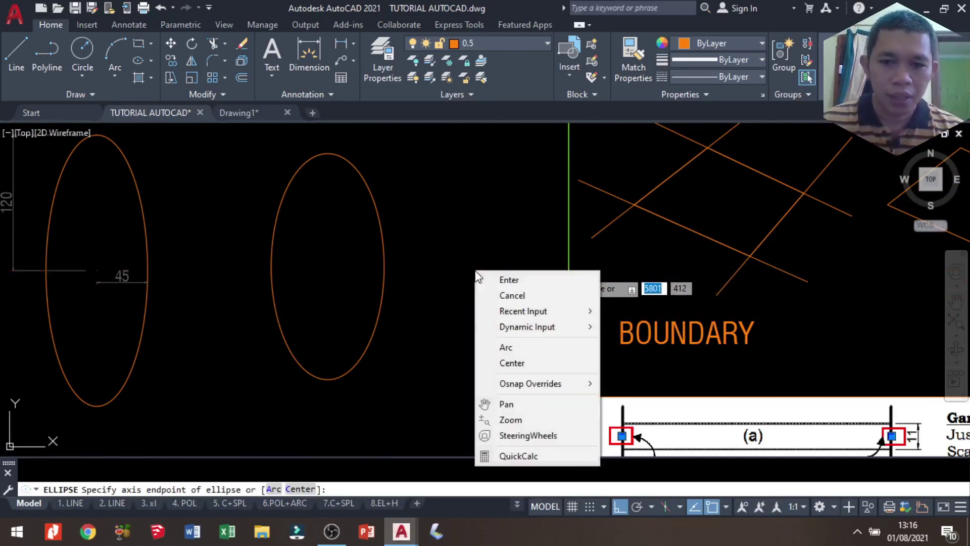
click(524, 366)
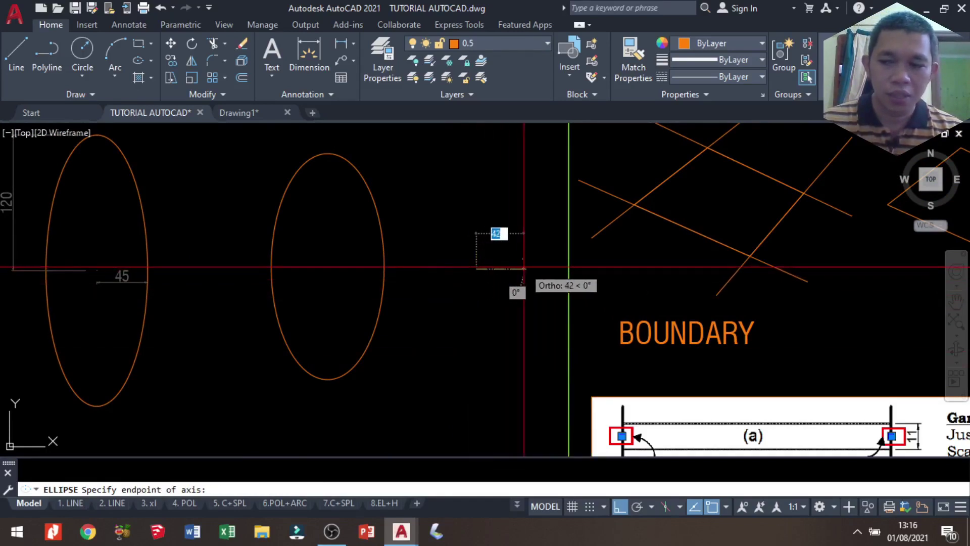
text(0)
key(Return)
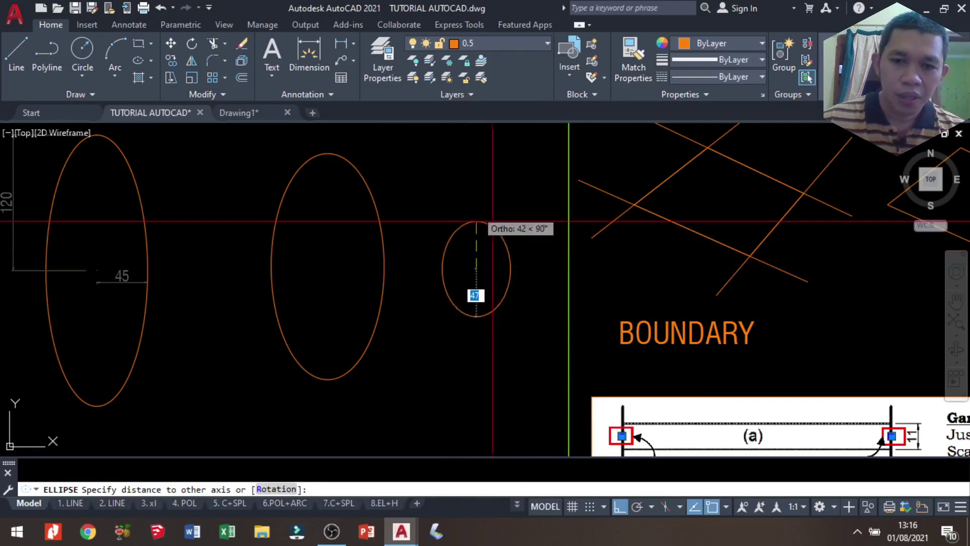
text(15)
key(Return)
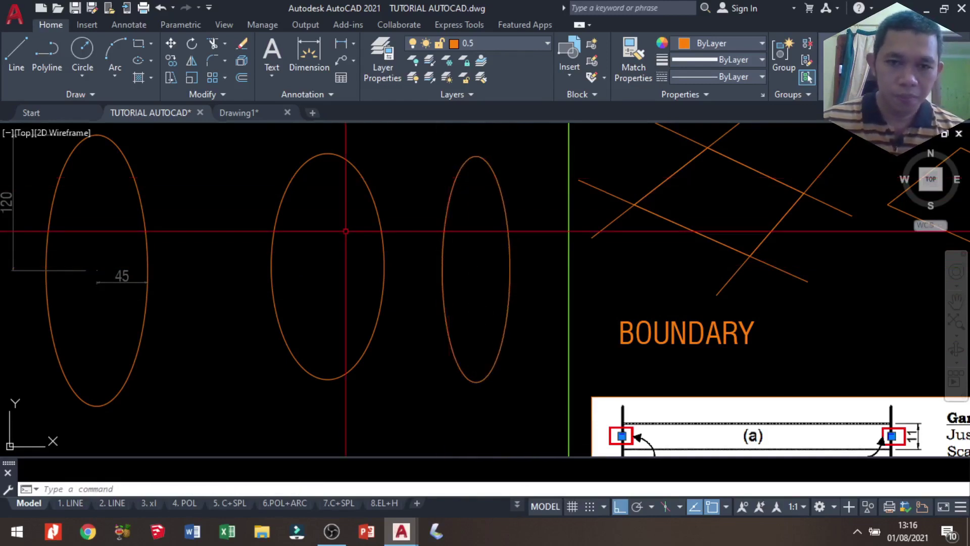
text(li)
key(Return)
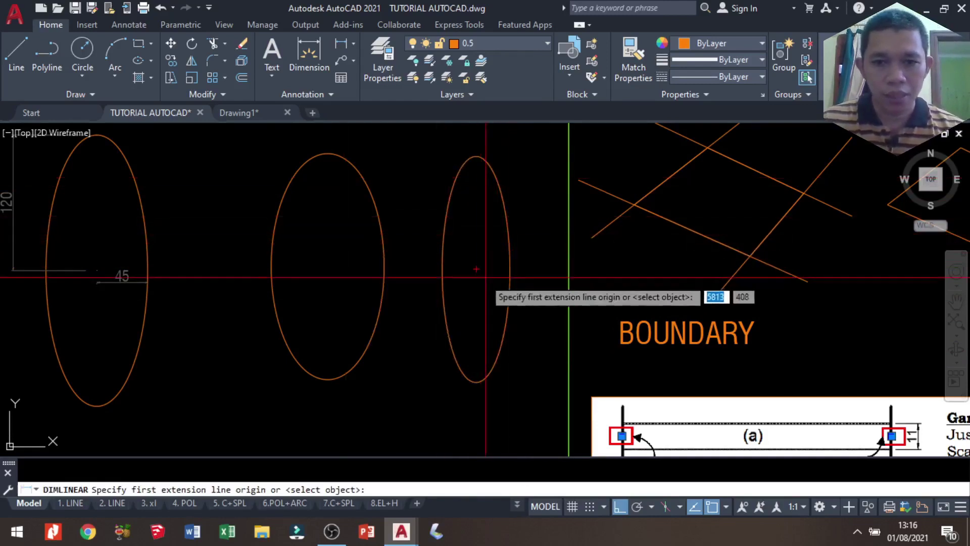
Dimension the right ellipse from its centre: 30 half-width and 100 half-height.
click(476, 268)
click(509, 269)
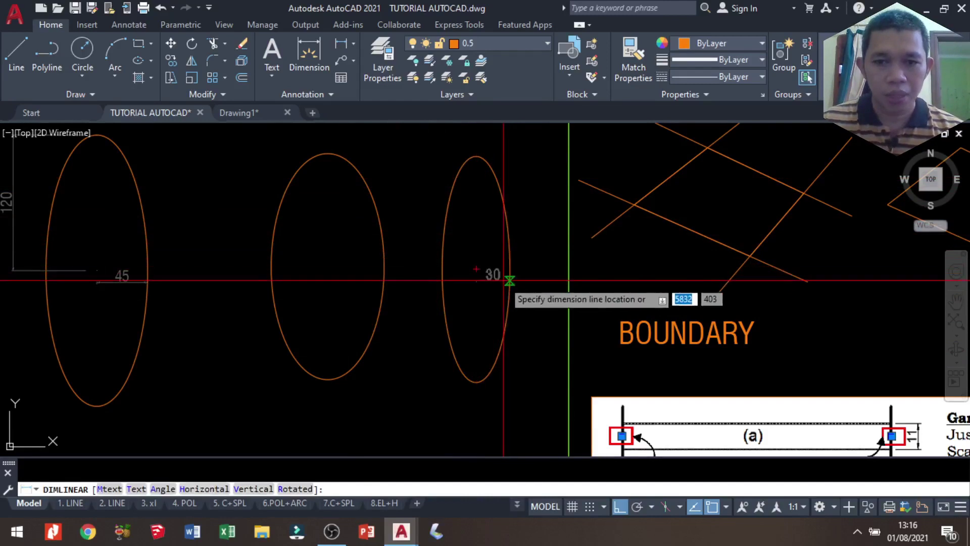
key(Return)
click(476, 268)
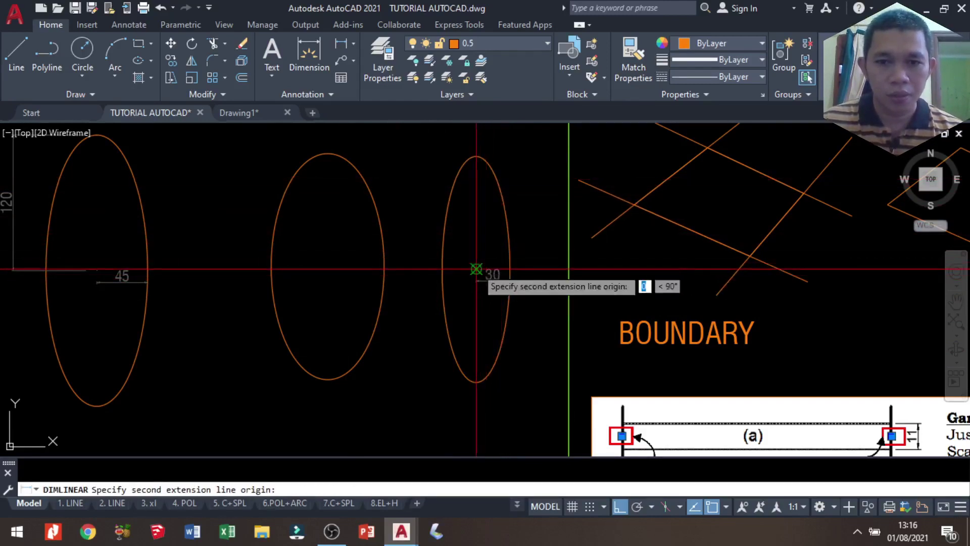
click(476, 156)
click(425, 210)
Dimension the middle ellipse from its centre: 50 half-width and 100 half-height.
key(Return)
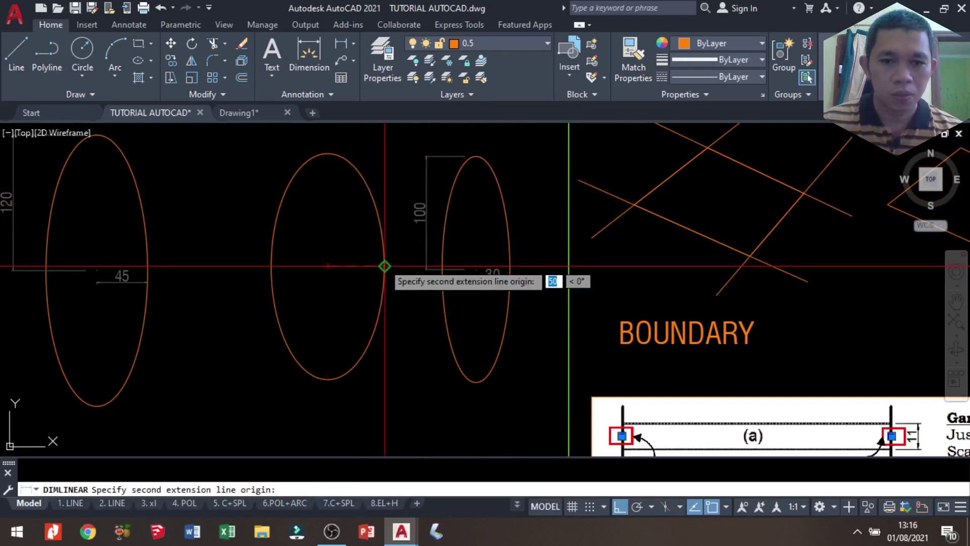
click(384, 266)
key(Return)
click(328, 266)
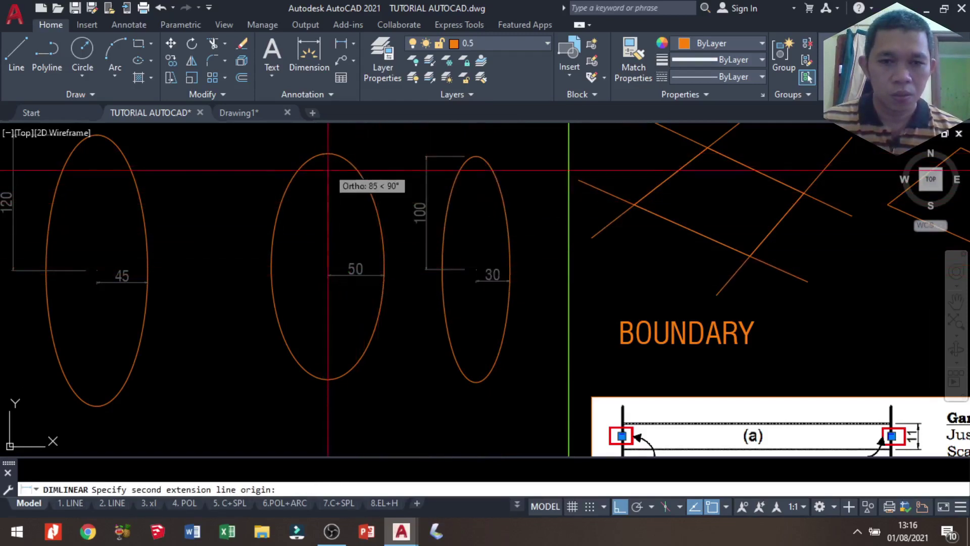
click(328, 153)
click(235, 223)
scroll(247, 218, down, 4)
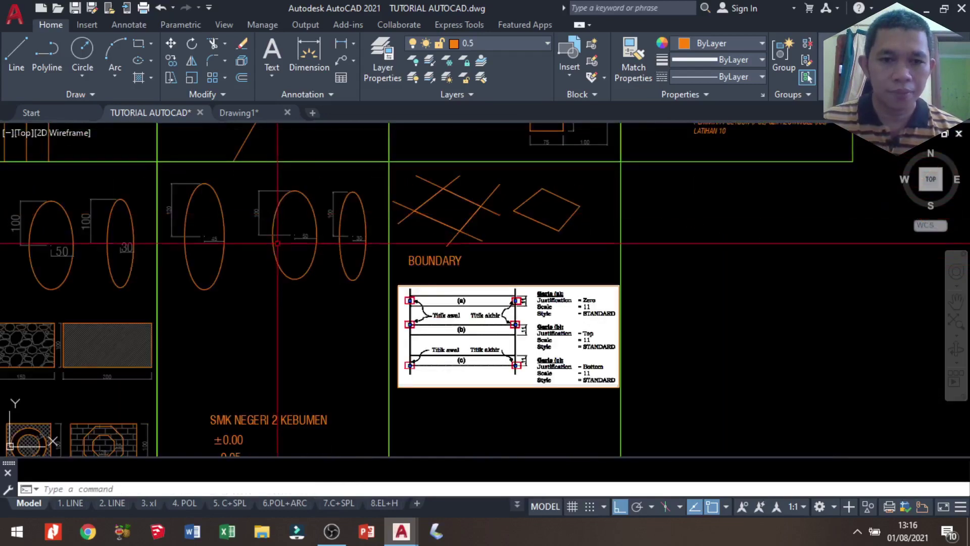
Zoom and pan to the empty space right of the hatched 200-wide rectangle.
scroll(169, 283, up, 2)
scroll(169, 283, up, 1)
scroll(168, 283, up, 3)
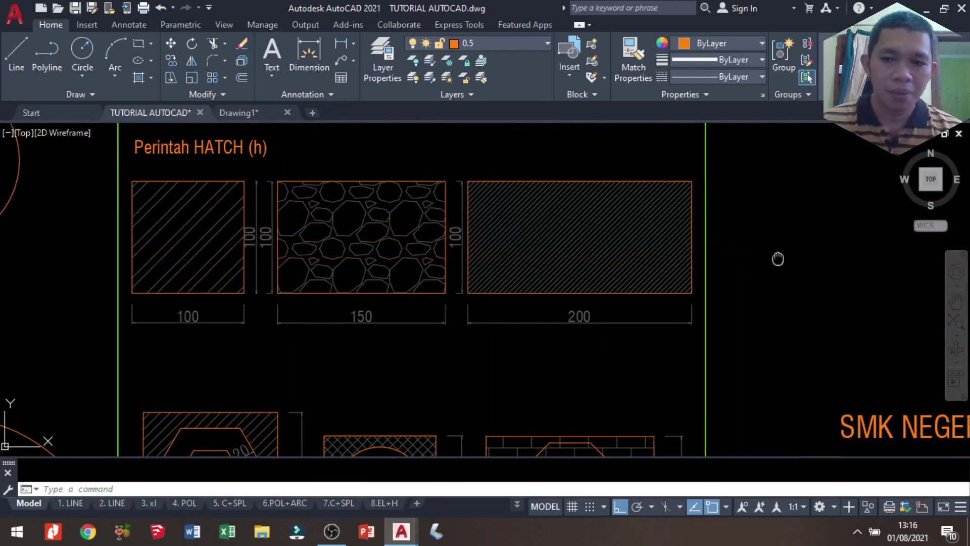
middle_drag(775, 260, 605, 277)
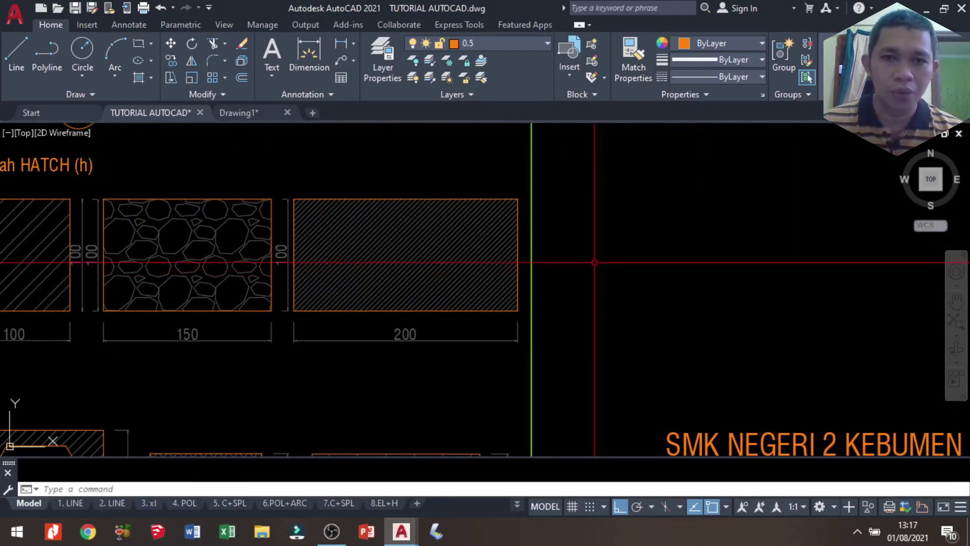
middle_drag(707, 243, 353, 305)
scroll(432, 230, down, 4)
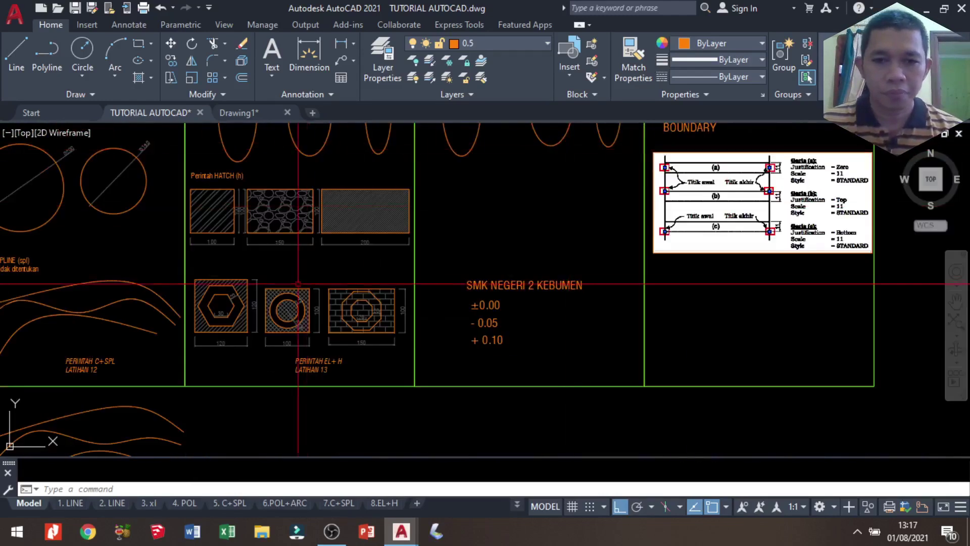
middle_drag(303, 192, 374, 226)
scroll(373, 227, up, 4)
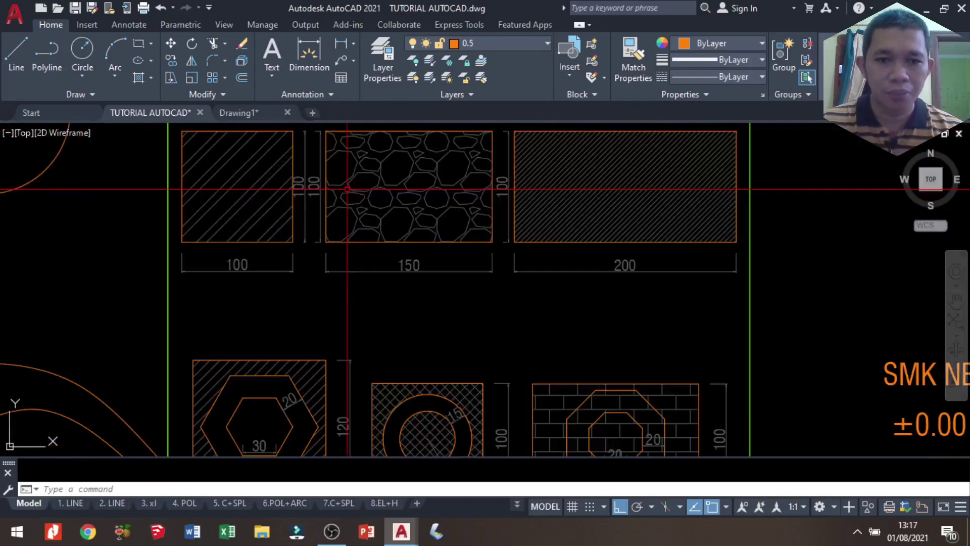
scroll(252, 199, down, 3)
middle_drag(683, 188, 576, 219)
scroll(576, 219, up, 2)
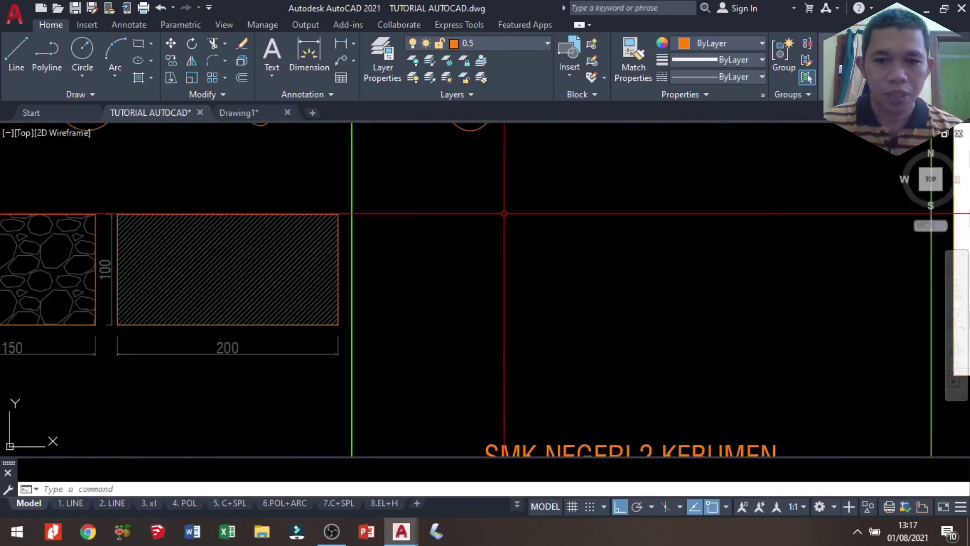
scroll(451, 214, up, 2)
Draw a 100 by 100 square beside the hatch exercises.
text(c)
key(Return)
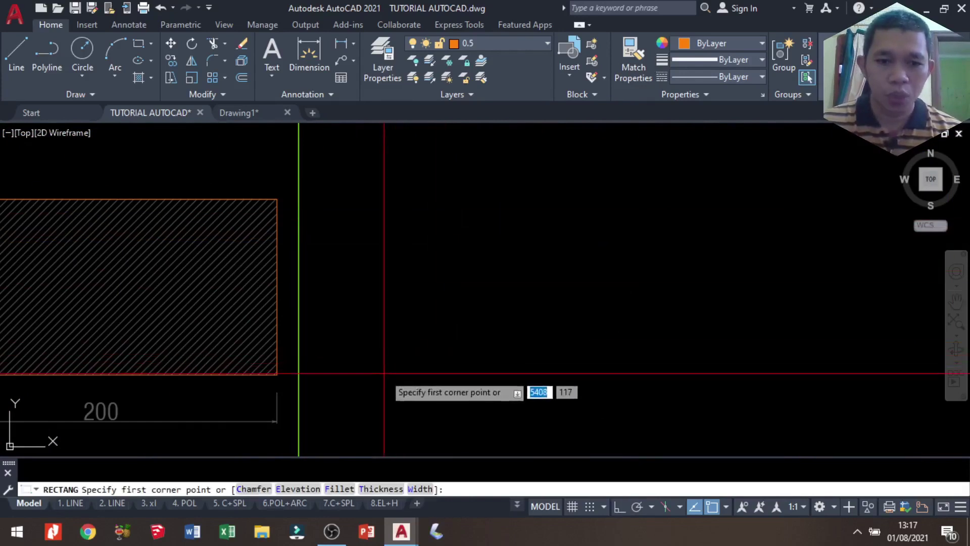
click(385, 373)
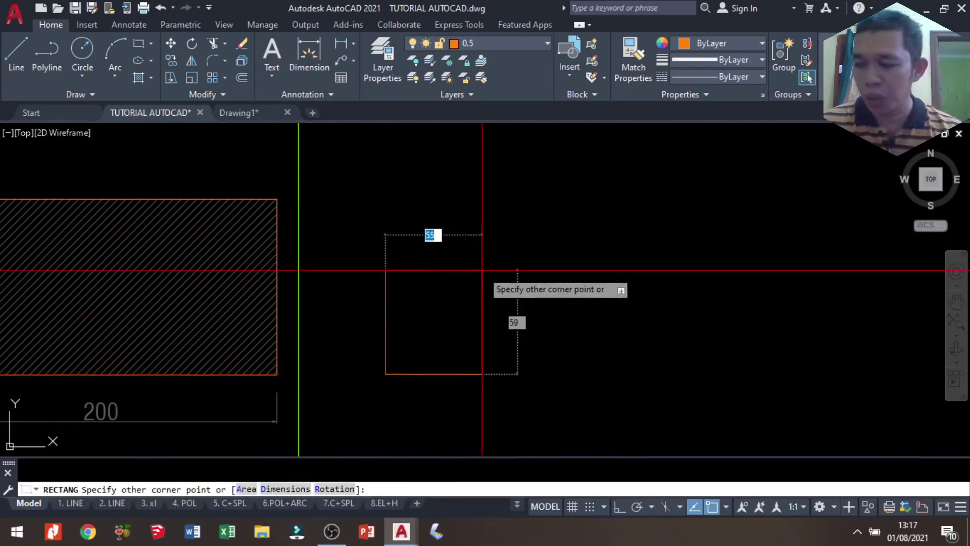
key(Tab)
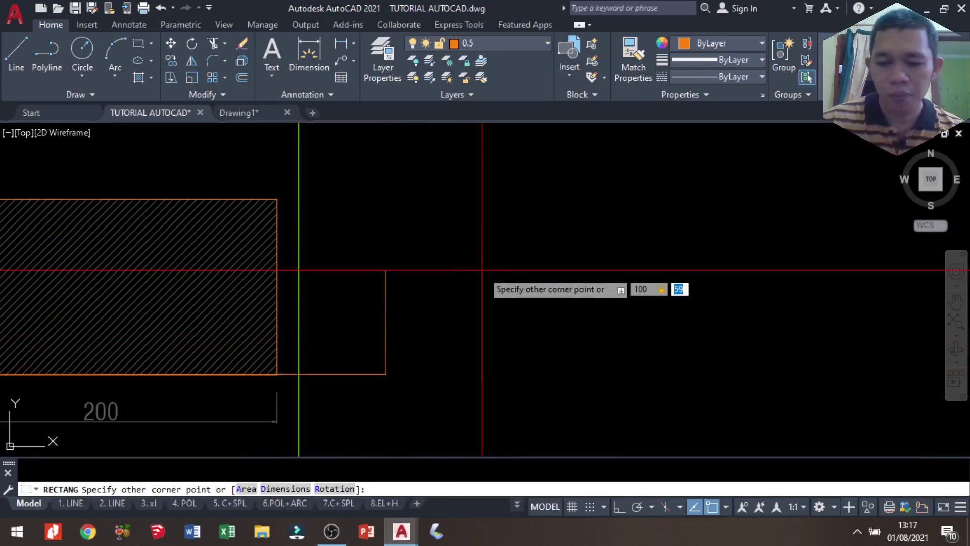
text(0)
key(Return)
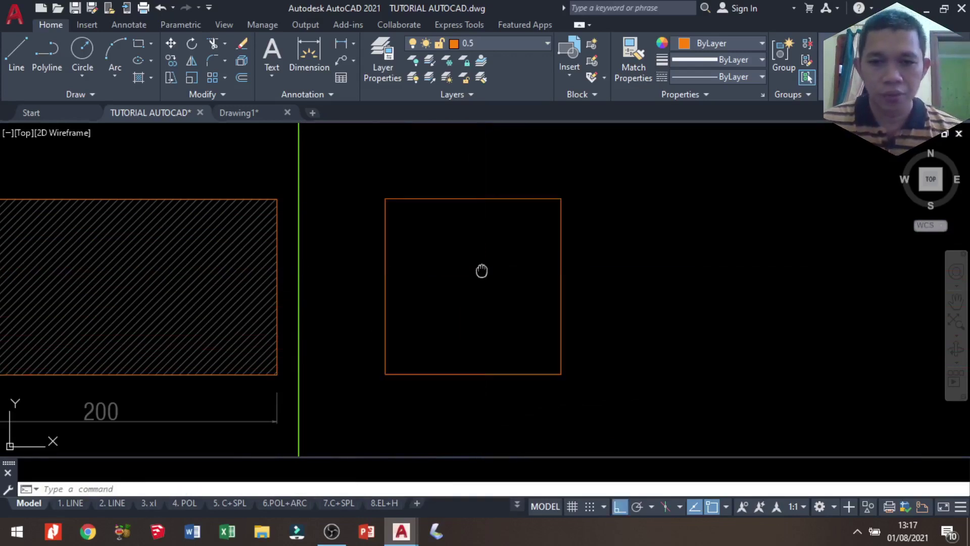
middle_drag(482, 270, 275, 273)
Draw a 150 by 100 rectangle beside the square.
text(rec)
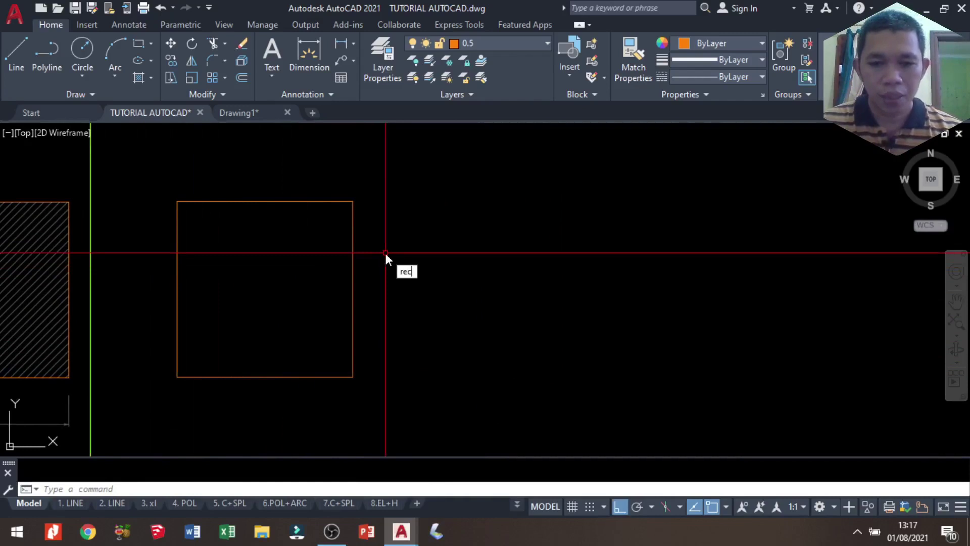
key(Return)
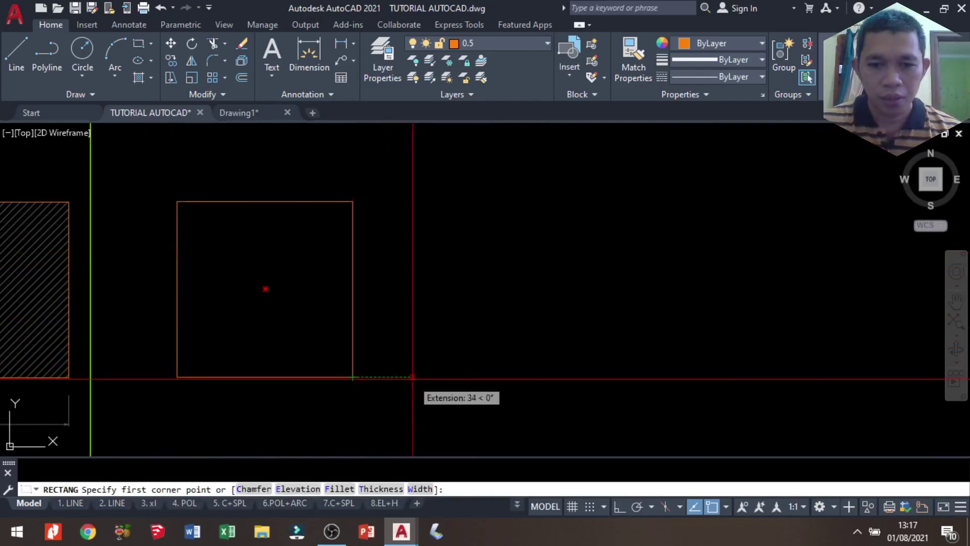
click(413, 377)
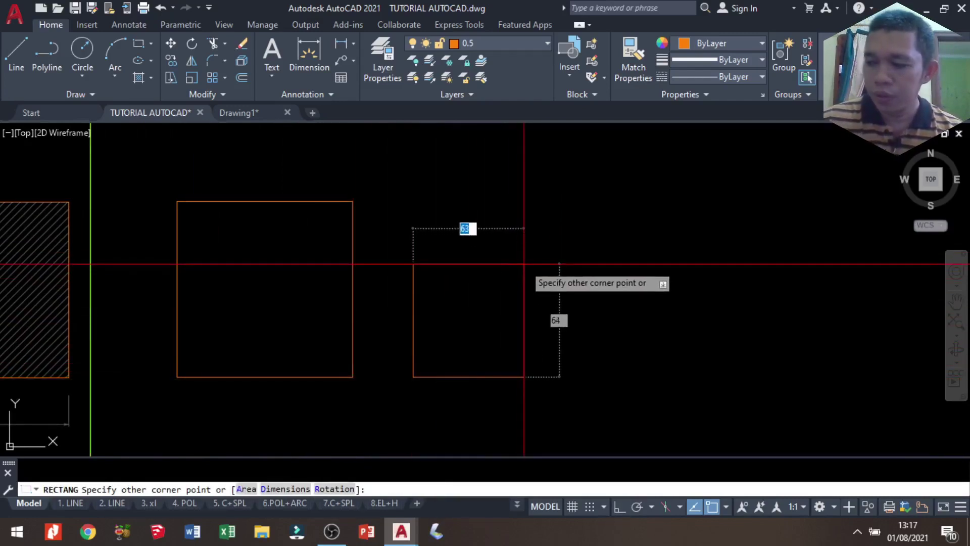
key(Tab)
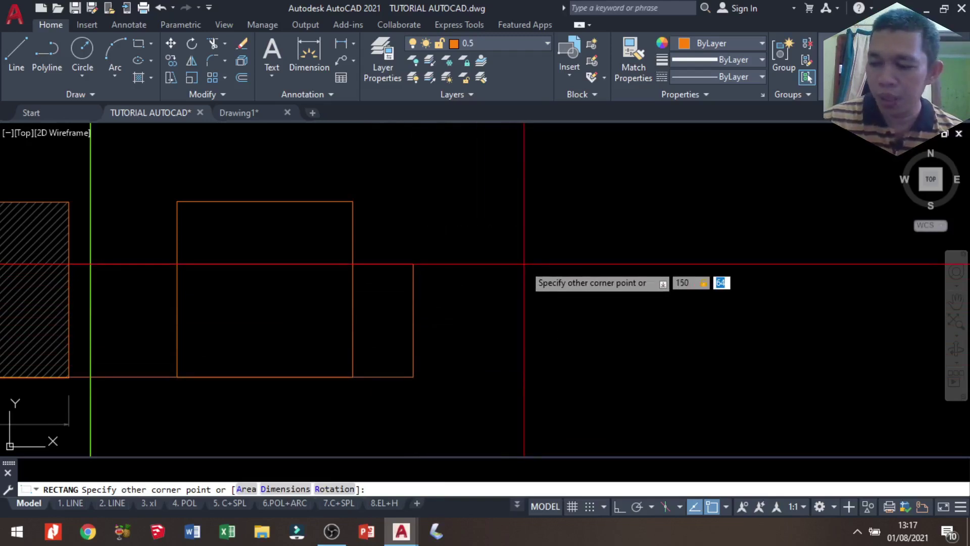
text(100)
key(Return)
middle_drag(524, 264, 425, 253)
scroll(425, 239, up, 2)
scroll(426, 239, down, 2)
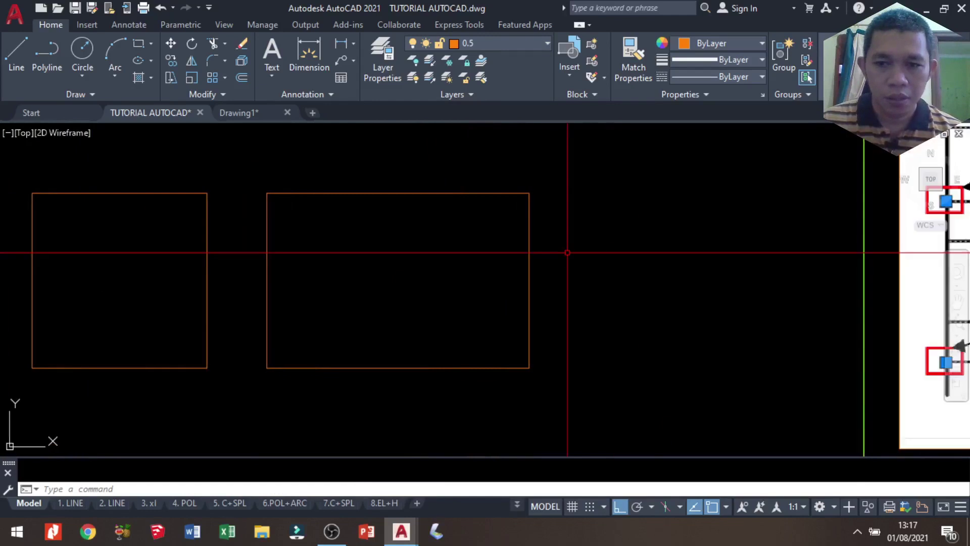
Move the 150-wide rectangle closer to the square.
click(559, 211)
click(477, 205)
text(m)
key(Return)
click(626, 255)
click(587, 255)
Draw a 200 by 100 rectangle as the third in the row.
text(rec)
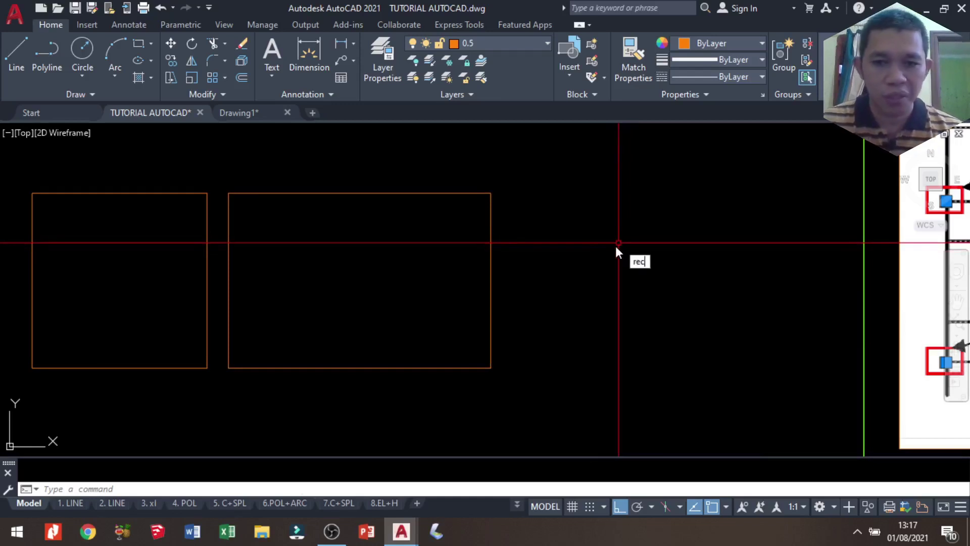
key(Return)
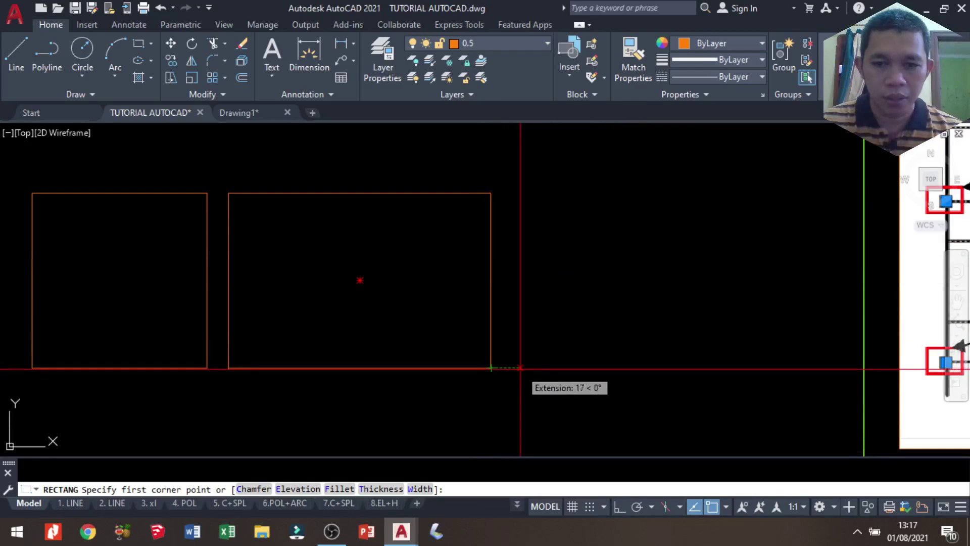
click(521, 367)
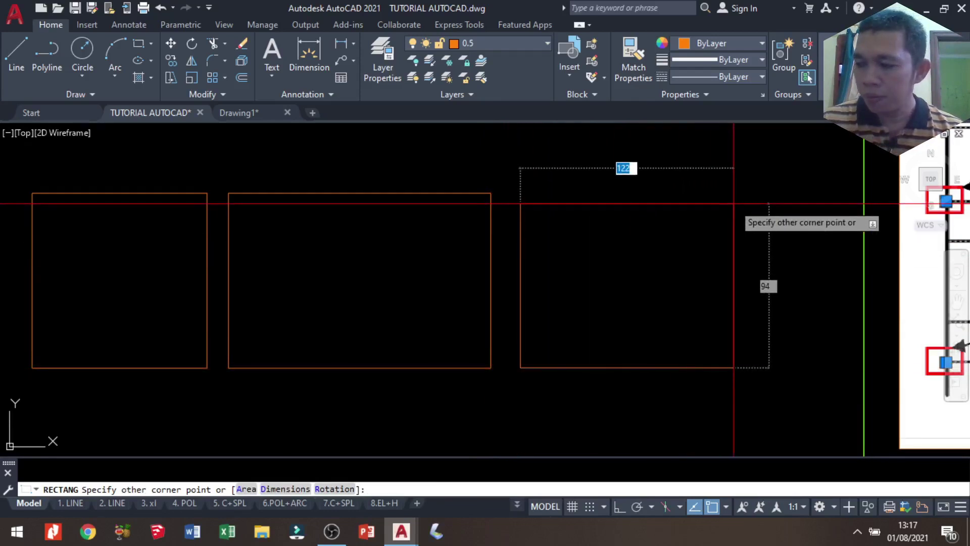
key(Tab)
text(00)
key(Return)
scroll(710, 258, down, 2)
Move all three rectangles together to the left and frame them in view.
click(710, 258)
click(506, 238)
click(401, 273)
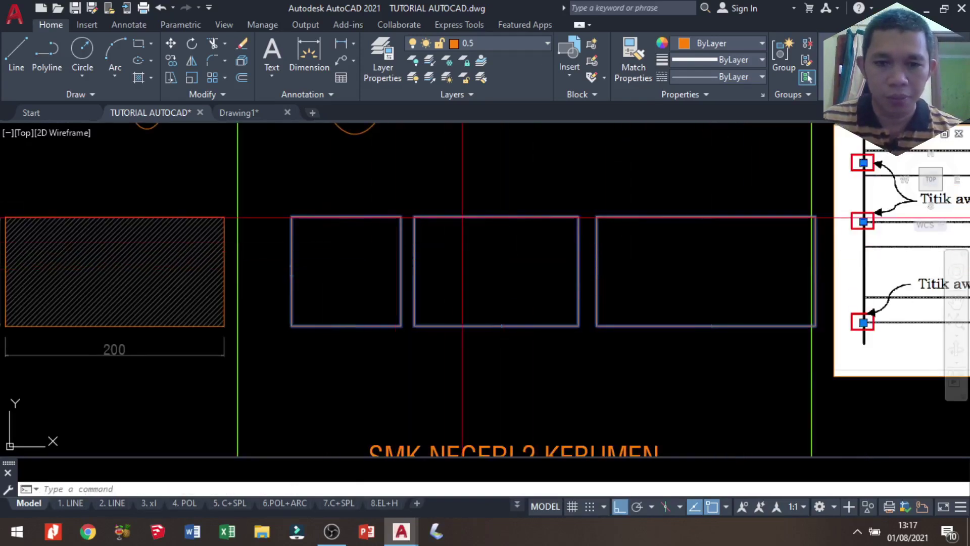
text(m)
key(Return)
click(505, 173)
click(479, 174)
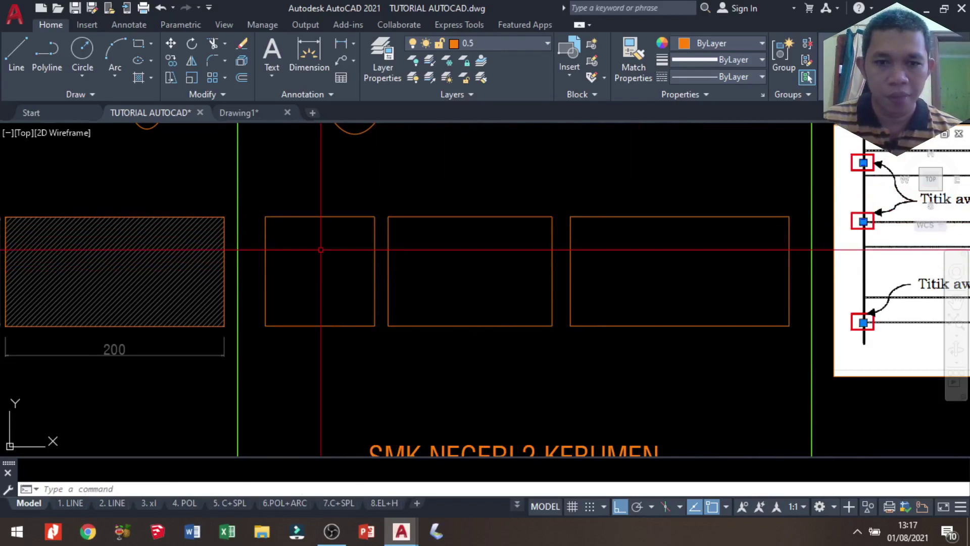
scroll(321, 249, up, 2)
scroll(321, 249, up, 2)
middle_drag(254, 251, 324, 245)
scroll(298, 235, up, 2)
scroll(298, 235, down, 2)
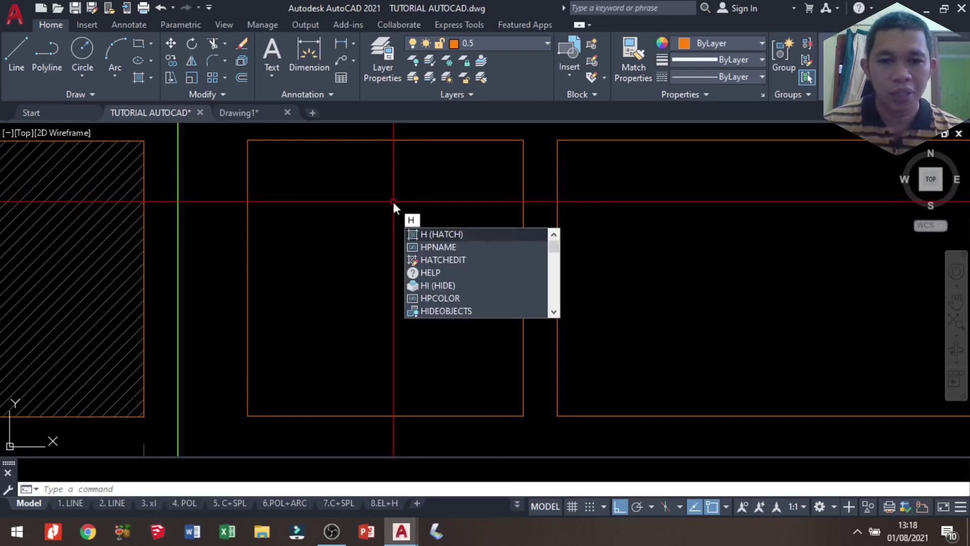
Choose the ANSI32 hatch pattern and settle on scale 1 after trying 2 and 3.
key(Return)
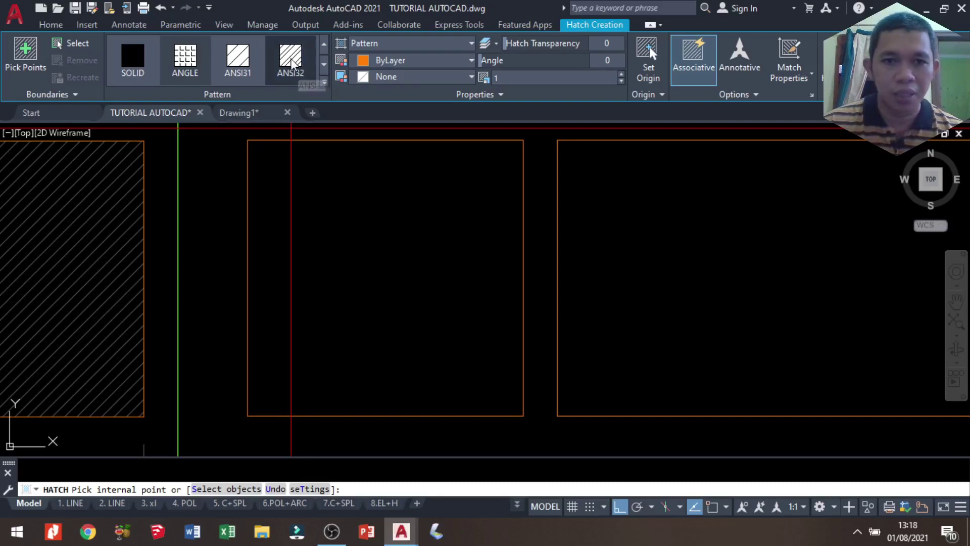
click(324, 81)
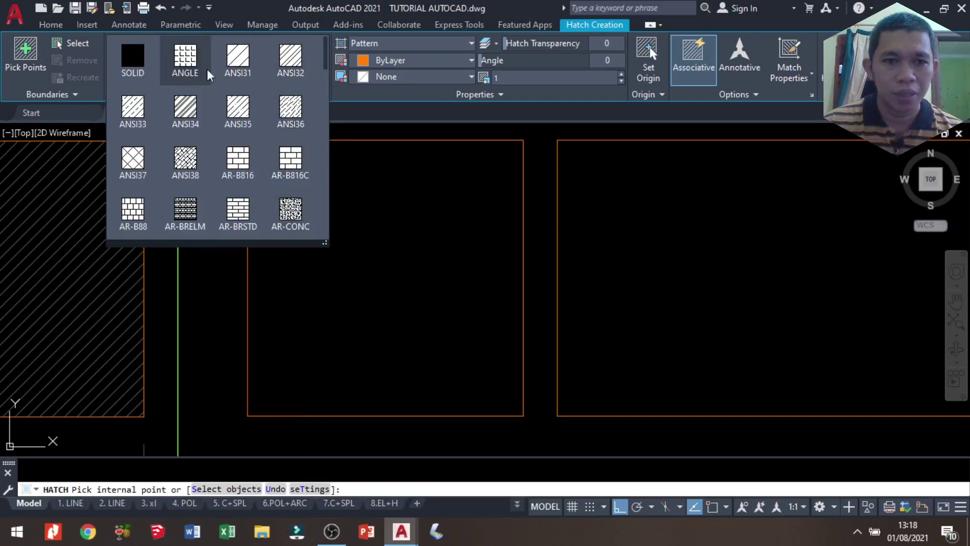
click(299, 63)
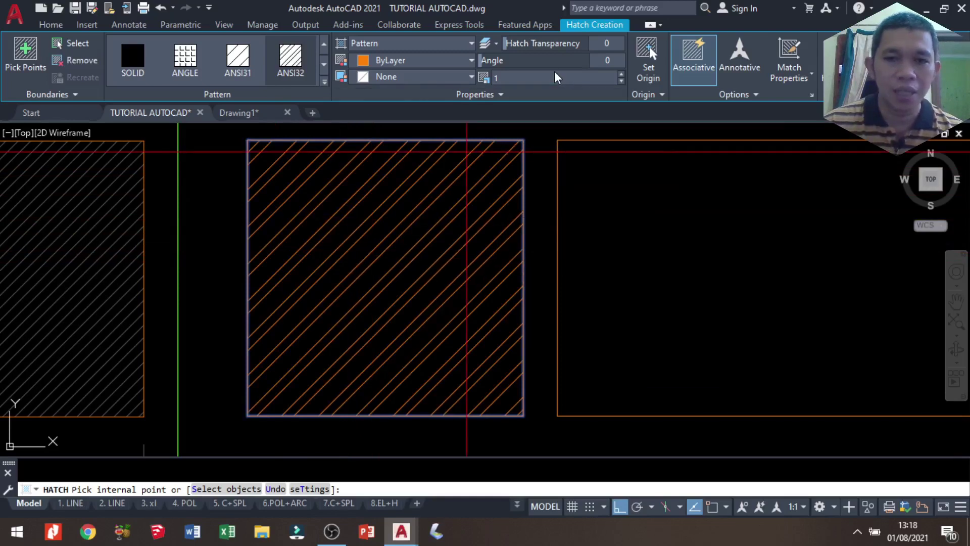
click(507, 79)
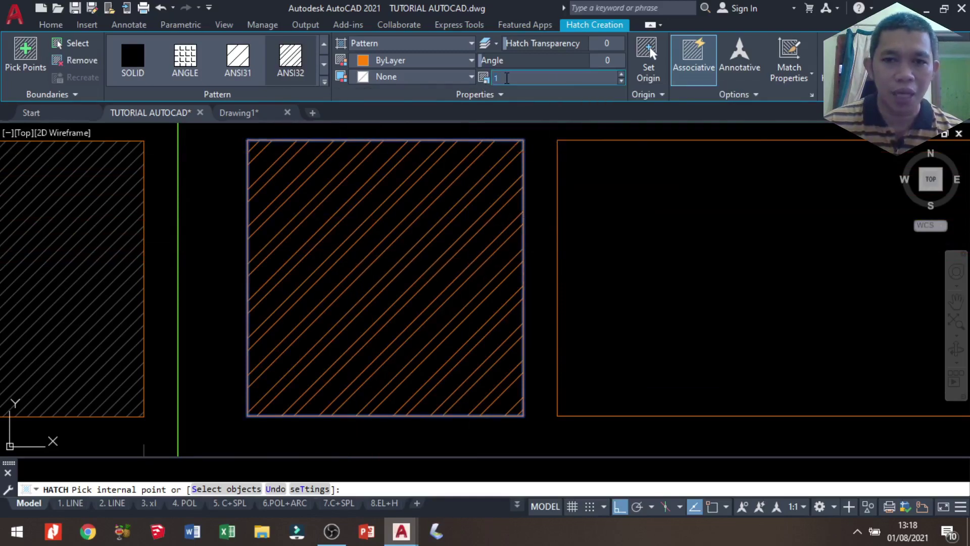
text(2)
key(Return)
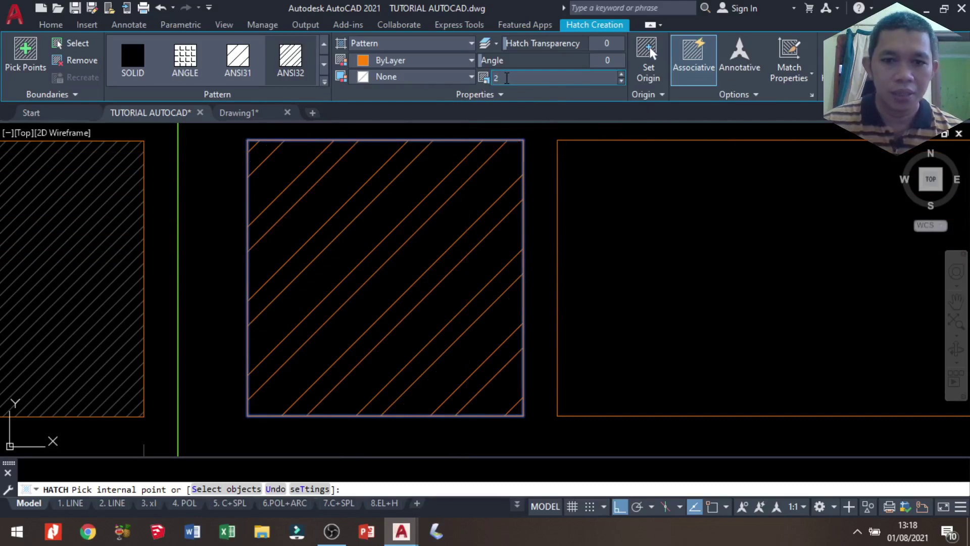
text(3)
key(Return)
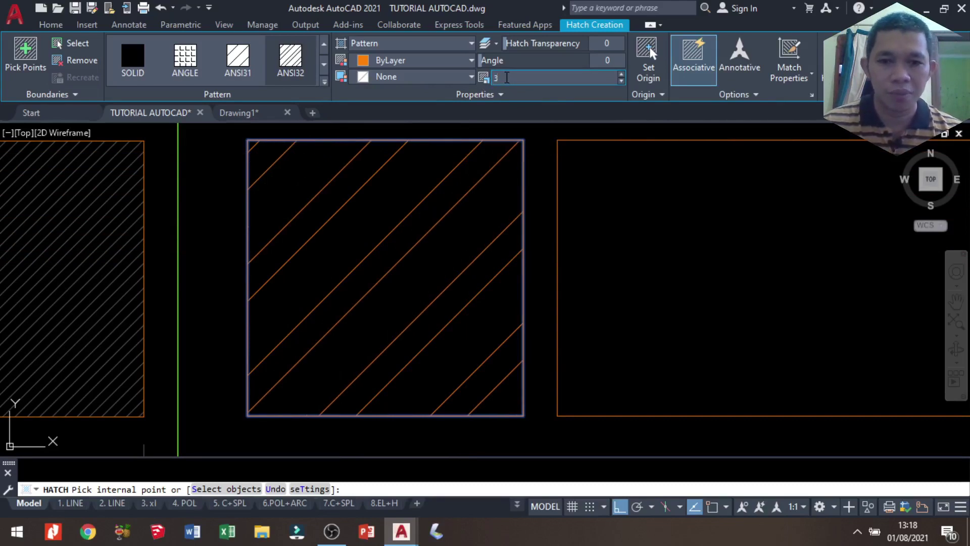
text(2)
key(Return)
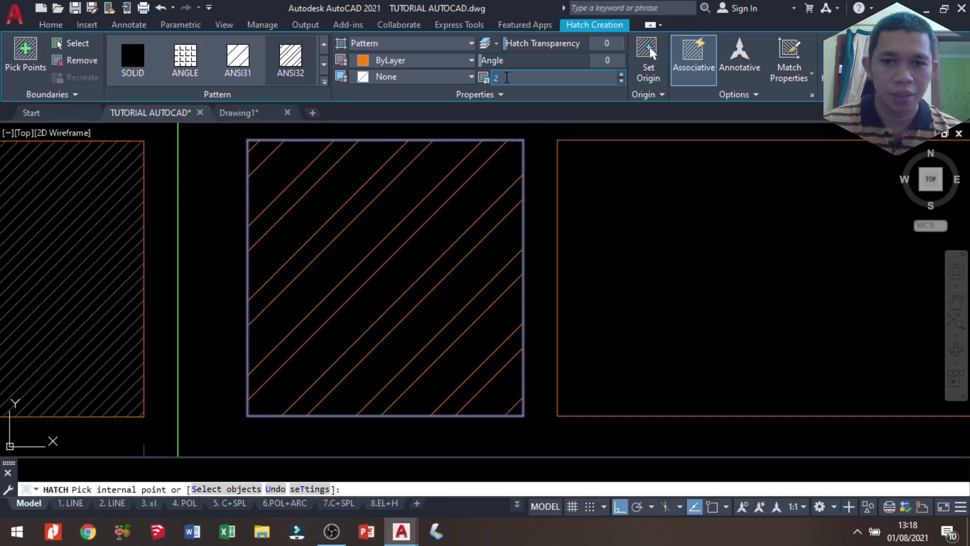
text(1)
key(Return)
Apply the ANSI32 hatch to the 100 by 100 square.
scroll(465, 284, down, 2)
scroll(465, 283, down, 4)
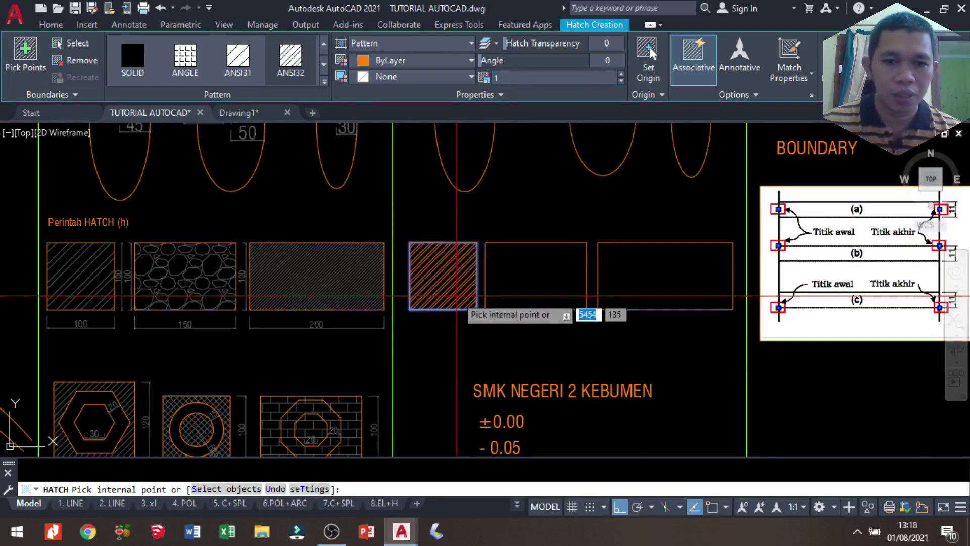
key(Return)
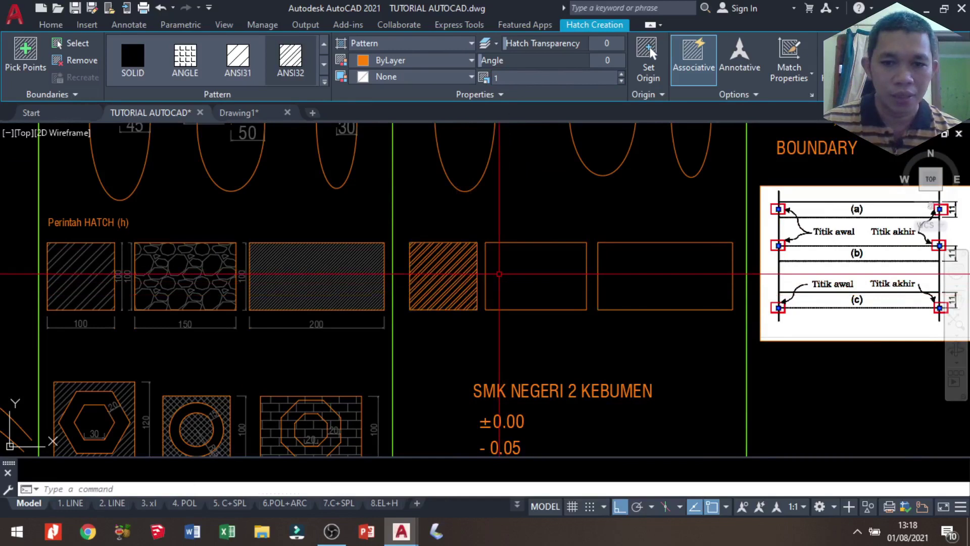
scroll(505, 277, up, 4)
scroll(563, 280, up, 2)
middle_drag(548, 265, 444, 286)
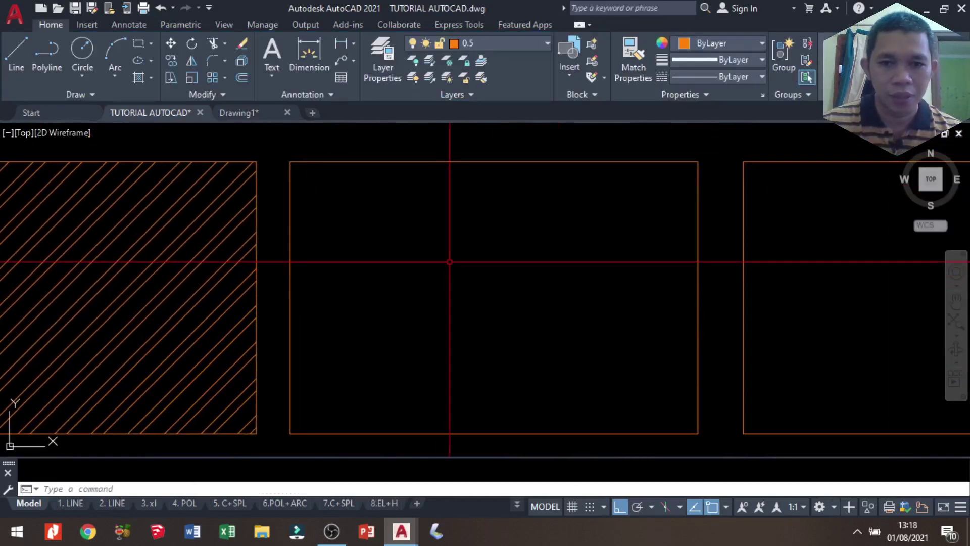
key(Return)
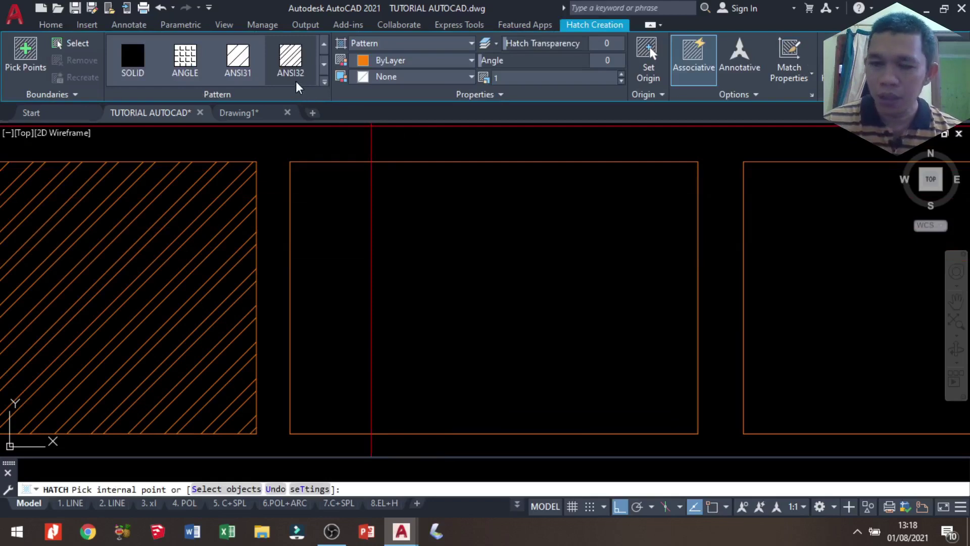
Fill the 150-wide middle rectangle with the GRAVEL hatch pattern.
click(324, 81)
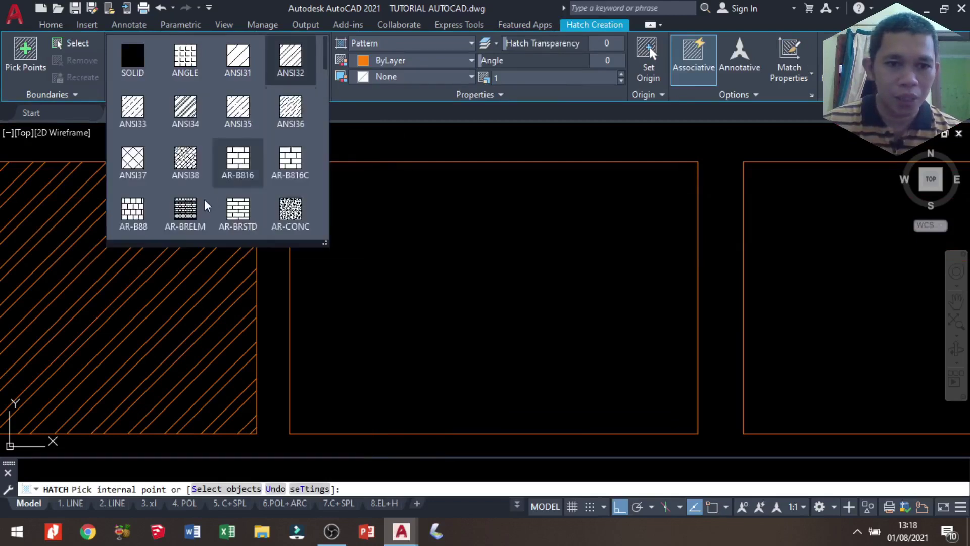
scroll(193, 192, down, 1)
scroll(191, 151, down, 1)
scroll(188, 120, down, 2)
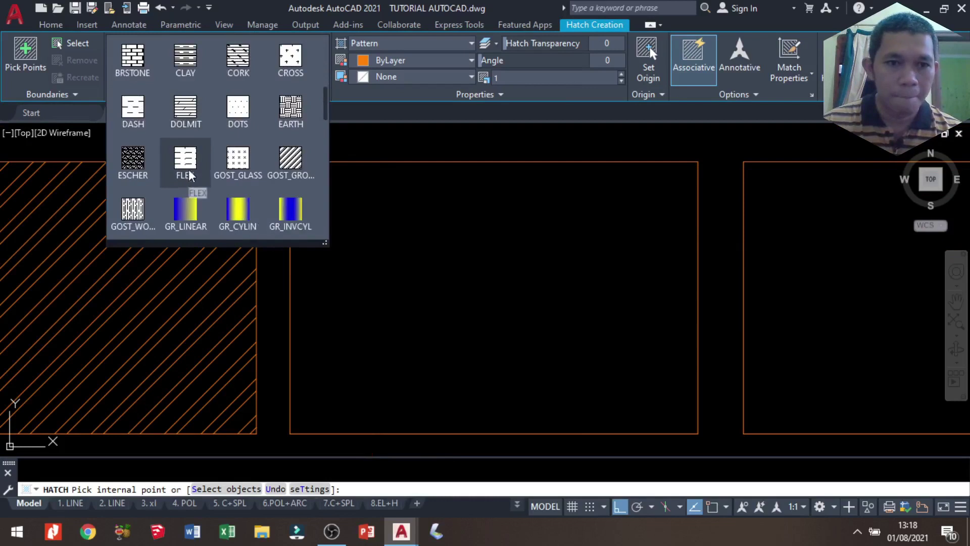
scroll(292, 162, down, 2)
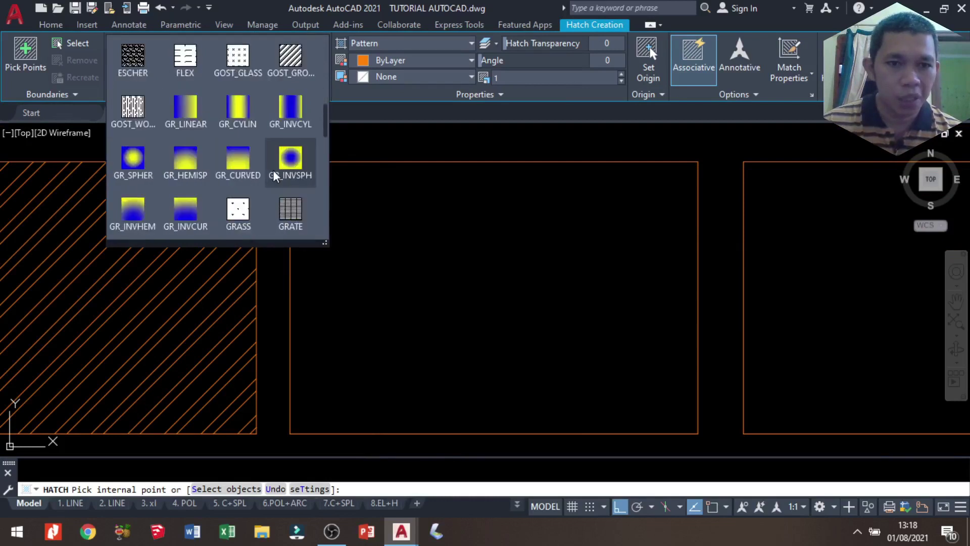
scroll(239, 172, down, 1)
scroll(238, 171, down, 2)
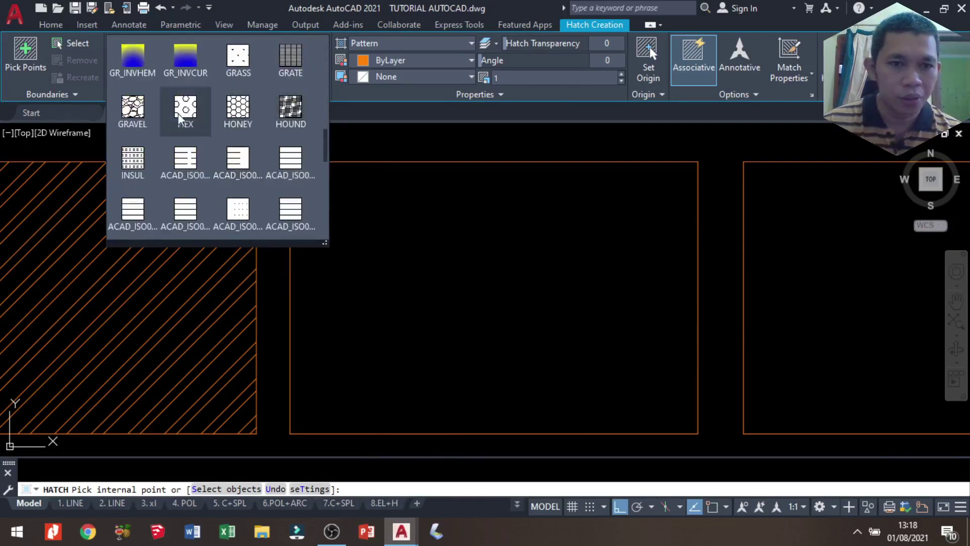
click(151, 115)
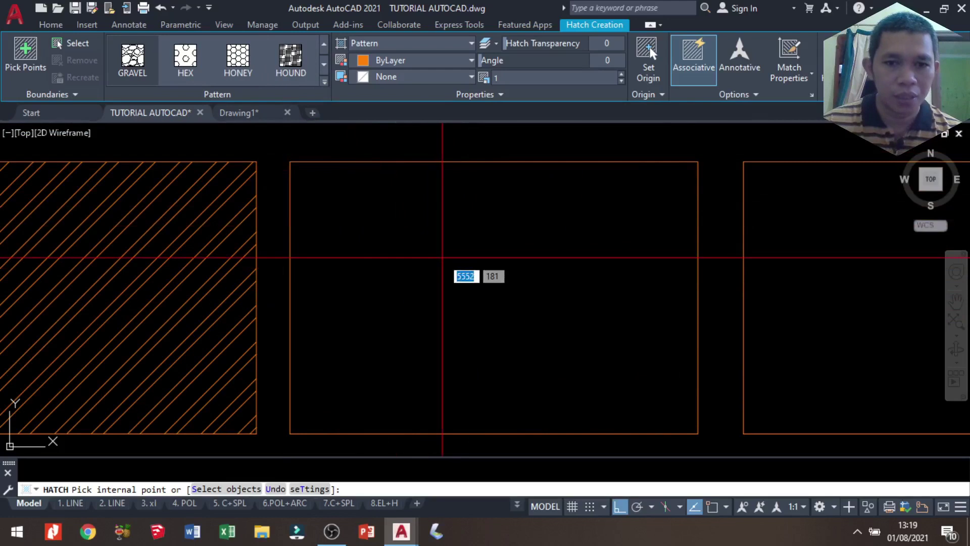
click(477, 266)
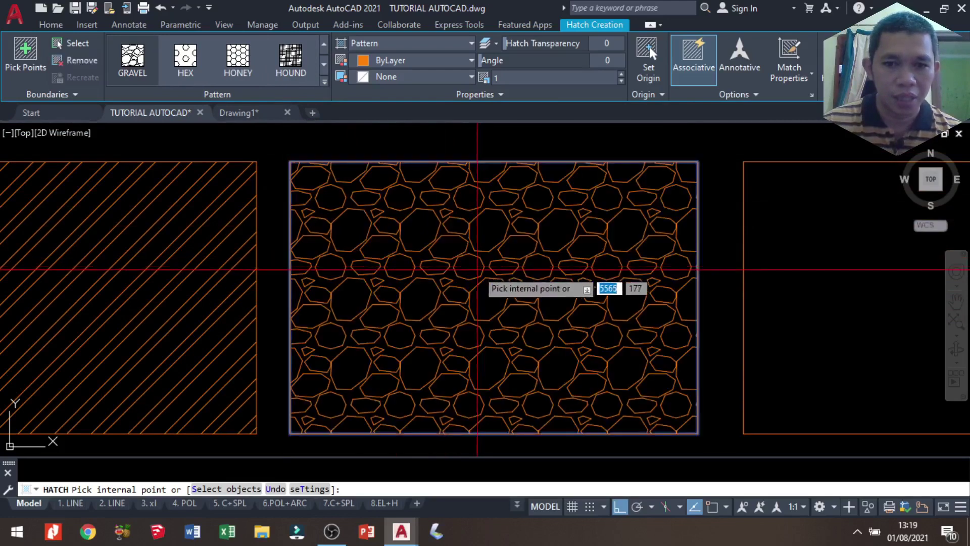
key(Return)
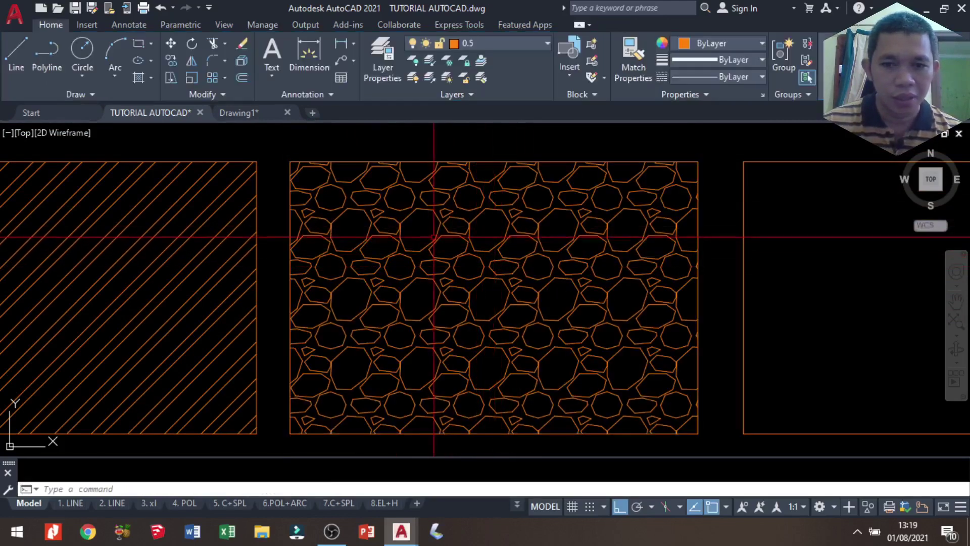
Test the gravel hatch at scale 2, then reset it to scale 1.
click(461, 249)
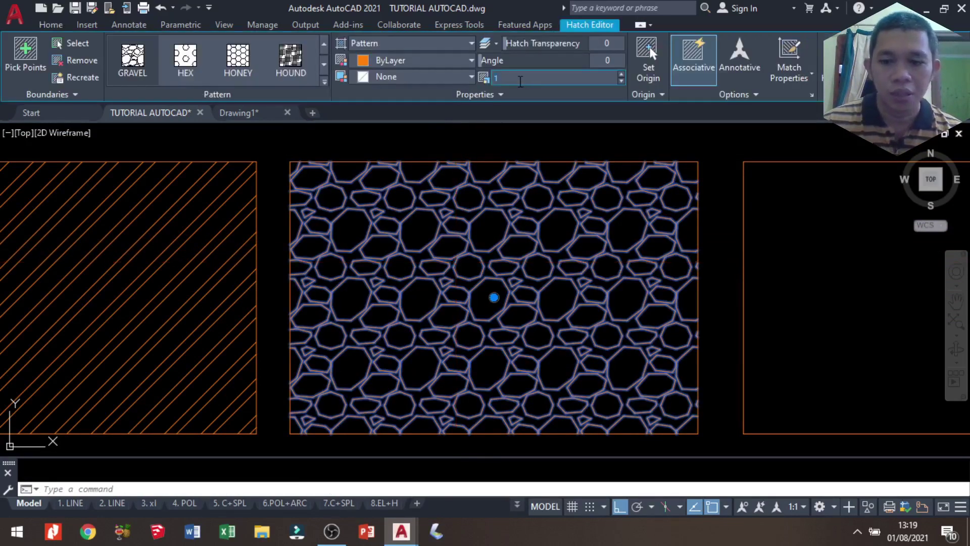
key(Return)
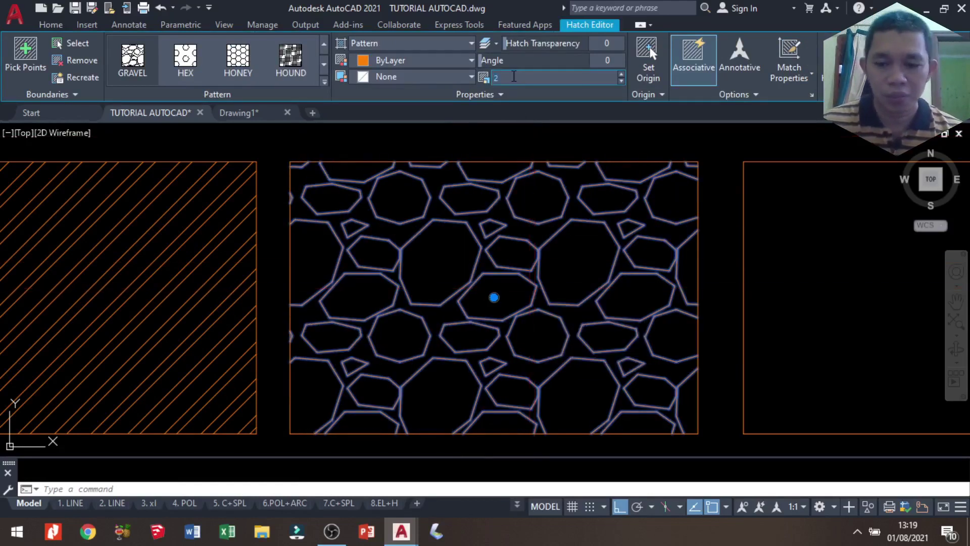
key(Return)
key(Escape)
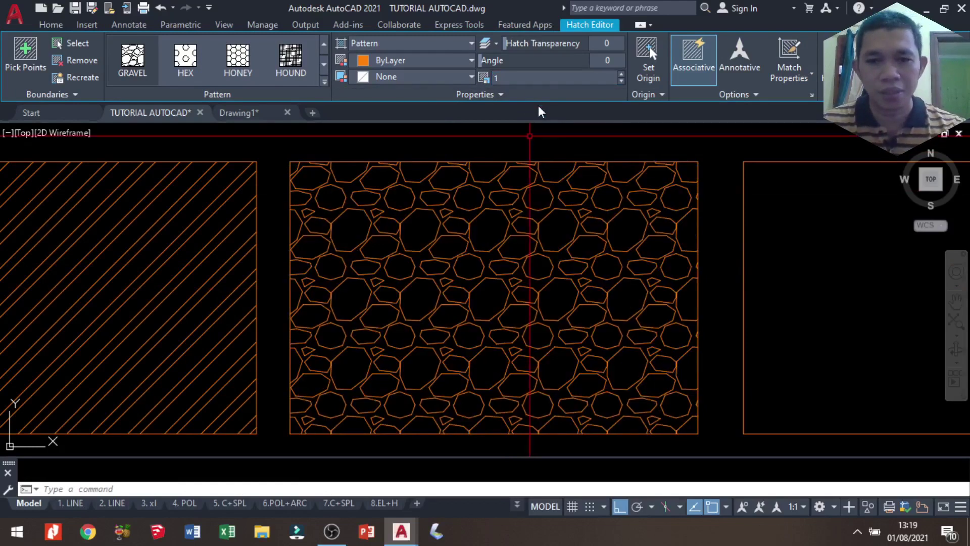
mouse_move(641, 224)
middle_down()
mouse_move(526, 331)
mouse_move(378, 262)
mouse_move(398, 276)
middle_up()
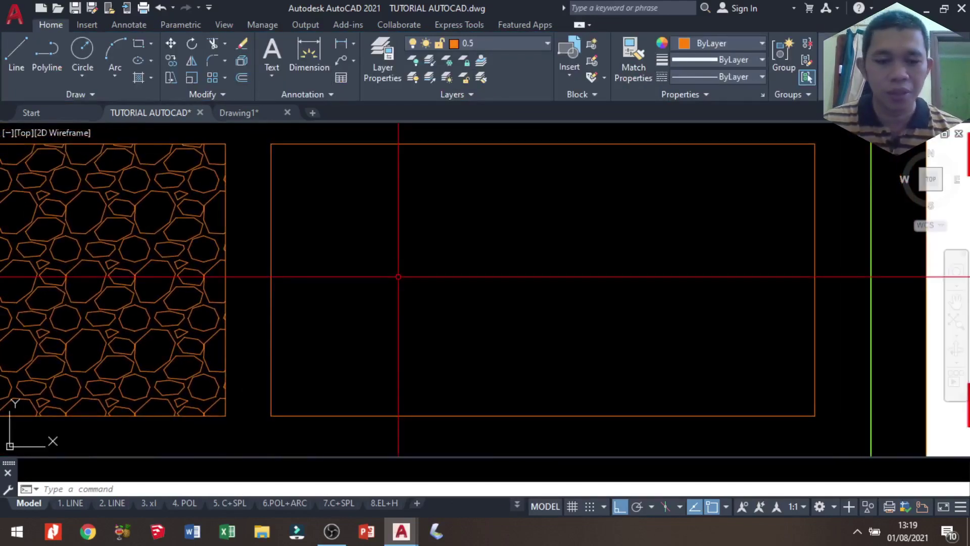
text(h)
key(Return)
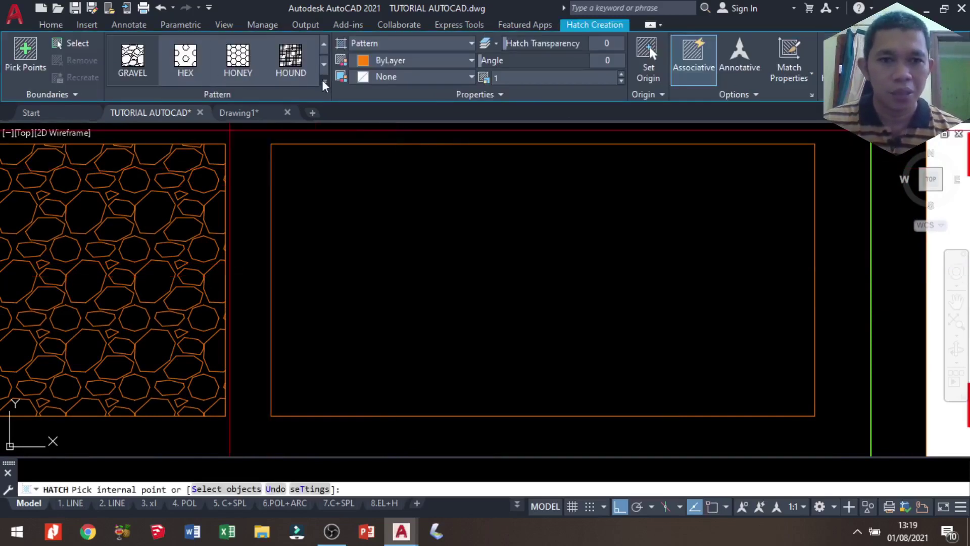
Hatch the 200-wide rectangle with the ANSI31 diagonal pattern at scale 2.
click(324, 81)
scroll(237, 126, up, 2)
scroll(237, 126, up, 4)
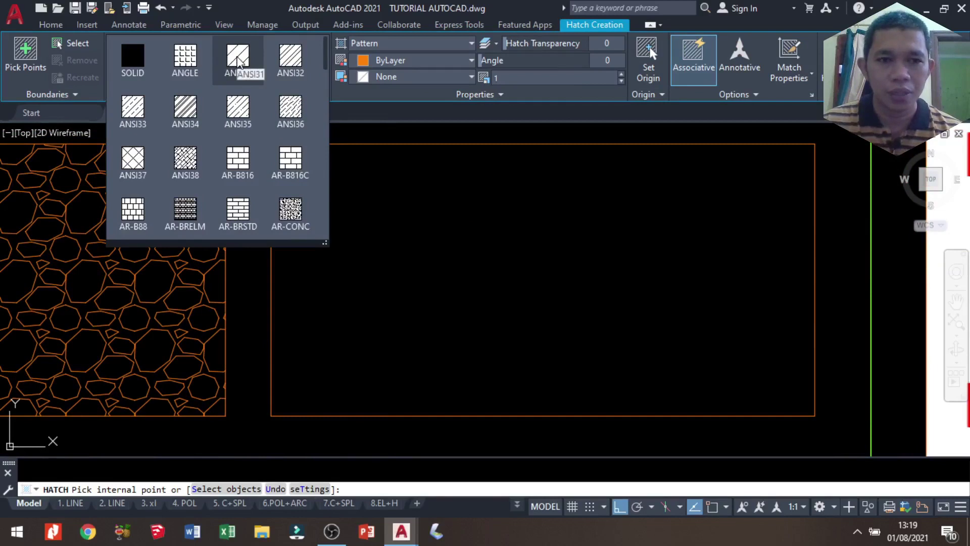
click(238, 59)
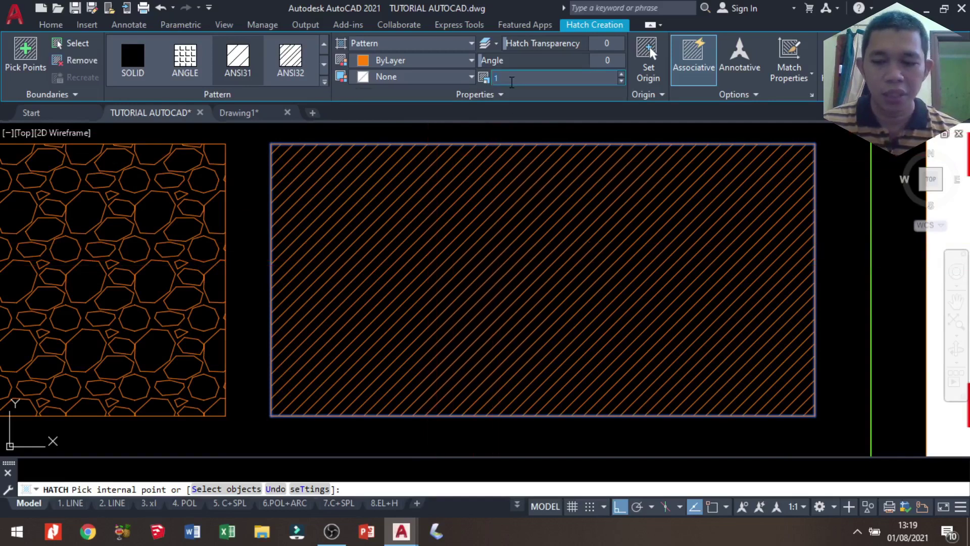
text(2)
key(Return)
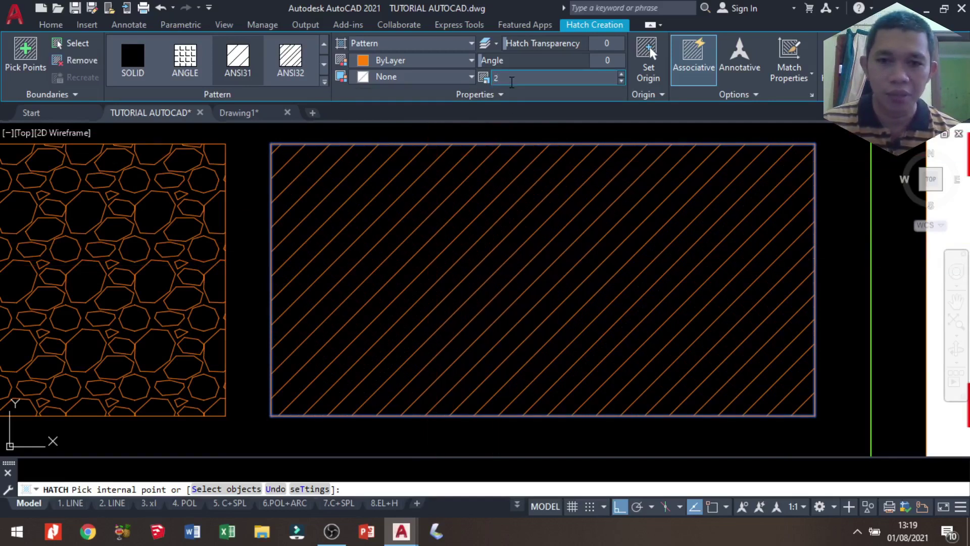
key(Return)
scroll(667, 209, down, 4)
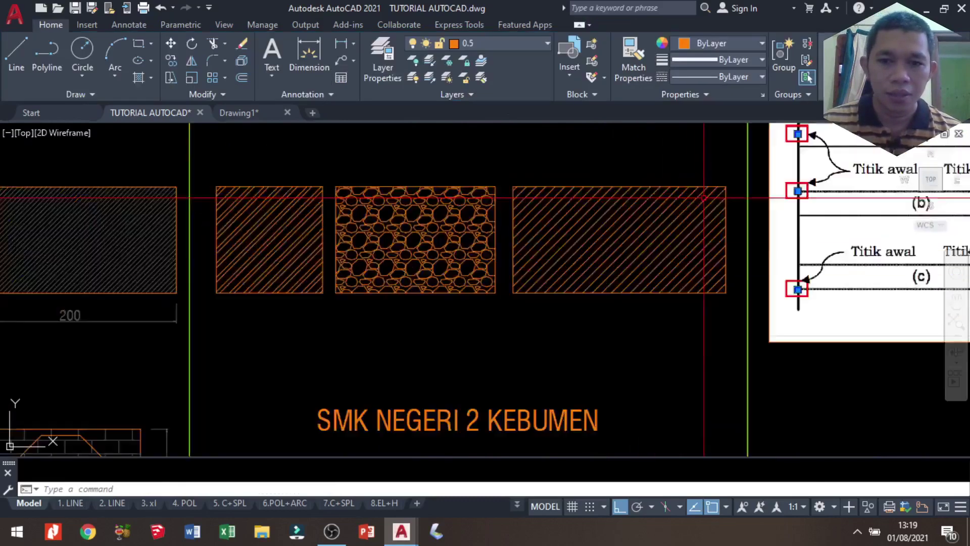
Select the three hatch samples (left diagonal, gravel, right diagonal) and move them to another layer.
scroll(702, 202, down, 2)
mouse_move(502, 307)
middle_down()
mouse_move(527, 237)
mouse_move(478, 329)
middle_up()
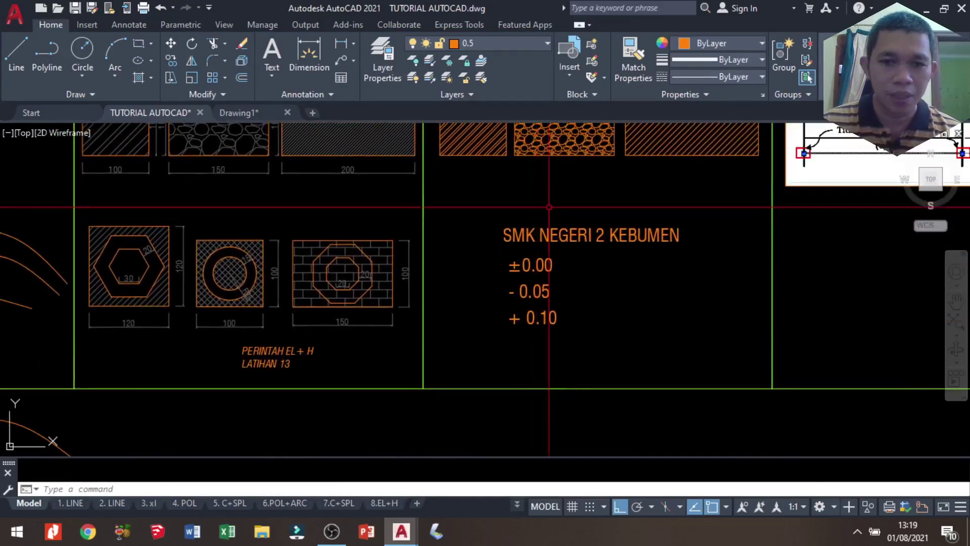
scroll(469, 221, up, 5)
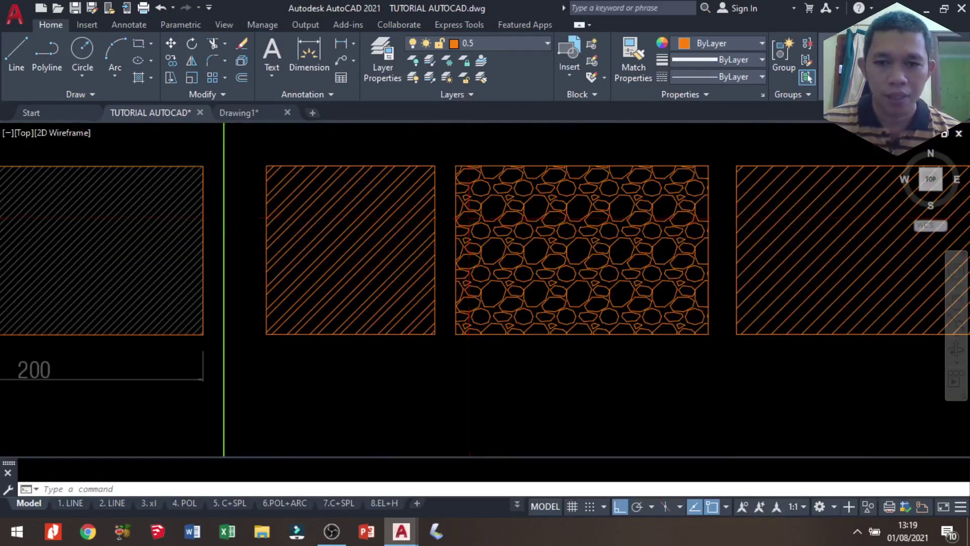
scroll(469, 221, down, 8)
scroll(317, 200, up, 6)
scroll(317, 199, up, 2)
scroll(317, 199, down, 8)
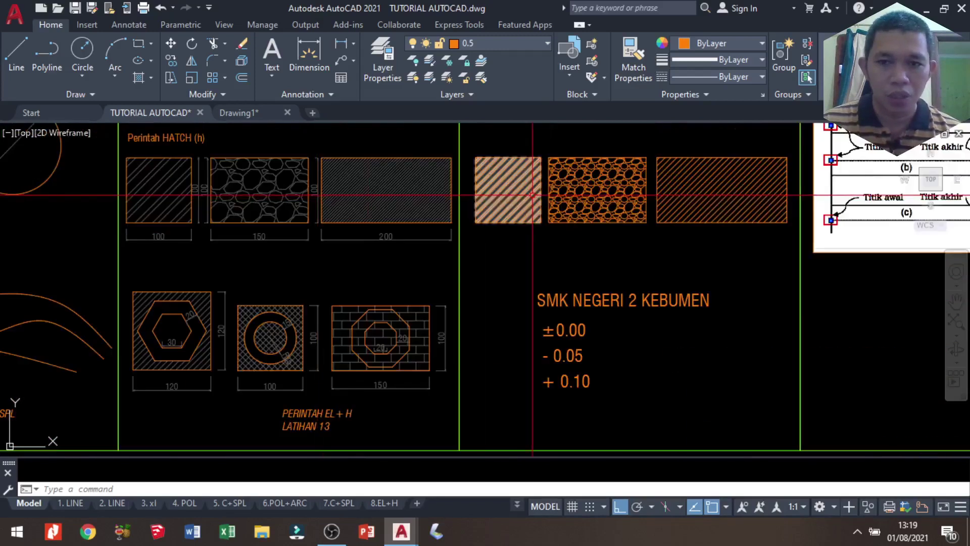
scroll(606, 187, up, 8)
click(490, 183)
click(644, 183)
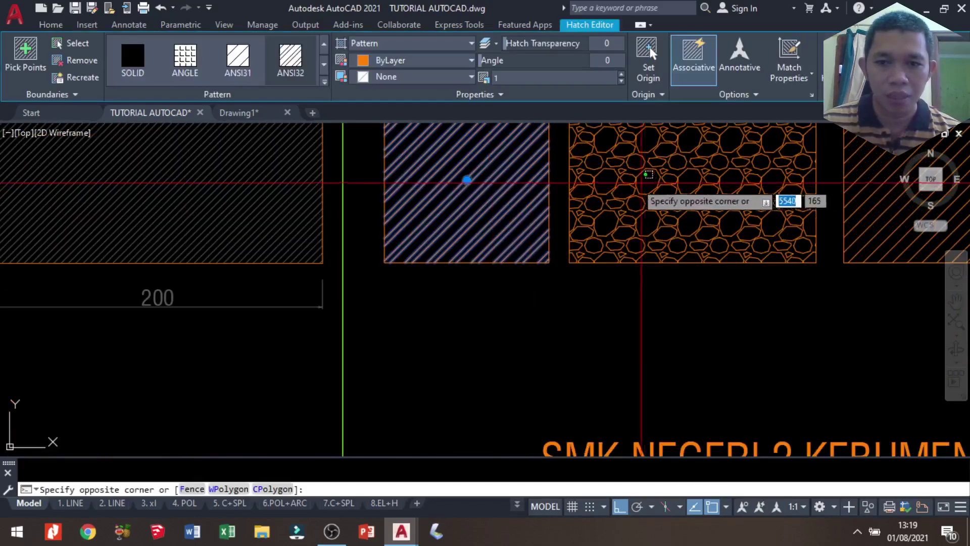
scroll(612, 200, down, 2)
click(787, 190)
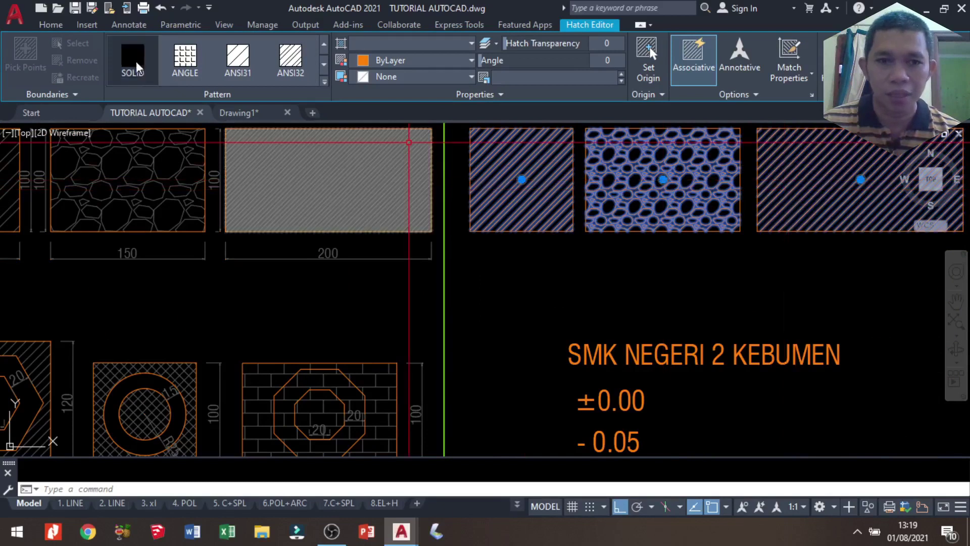
click(50, 24)
click(489, 47)
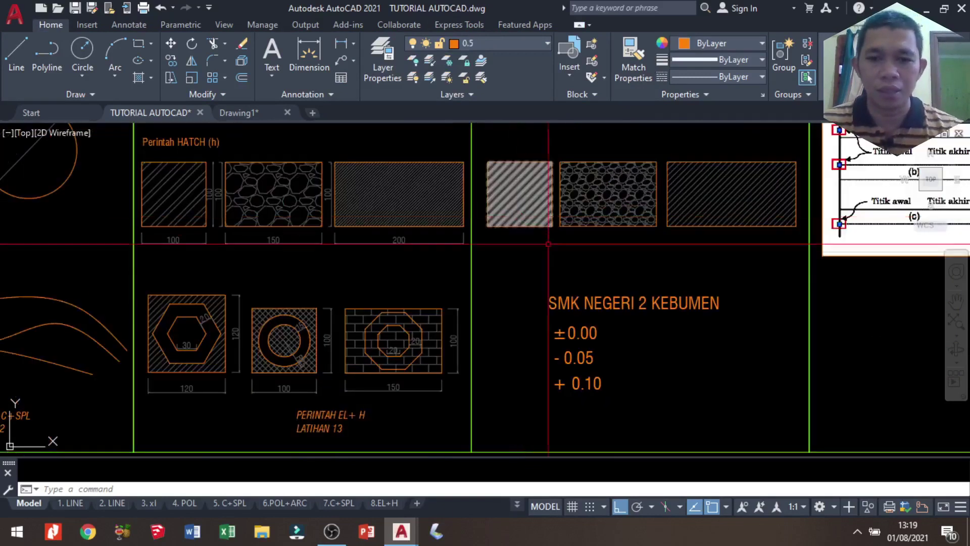
Window-select the SMK NEGERI 2 KEBUMEN title and level labels and move them down.
mouse_move(548, 244)
middle_down()
mouse_move(520, 248)
mouse_move(497, 148)
middle_up()
click(565, 303)
click(492, 177)
text(m)
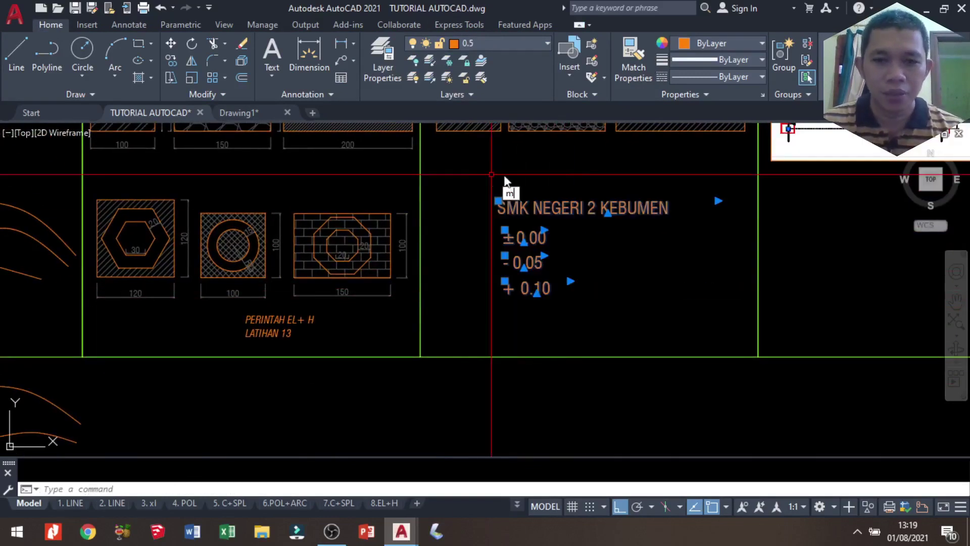
key(Return)
click(529, 399)
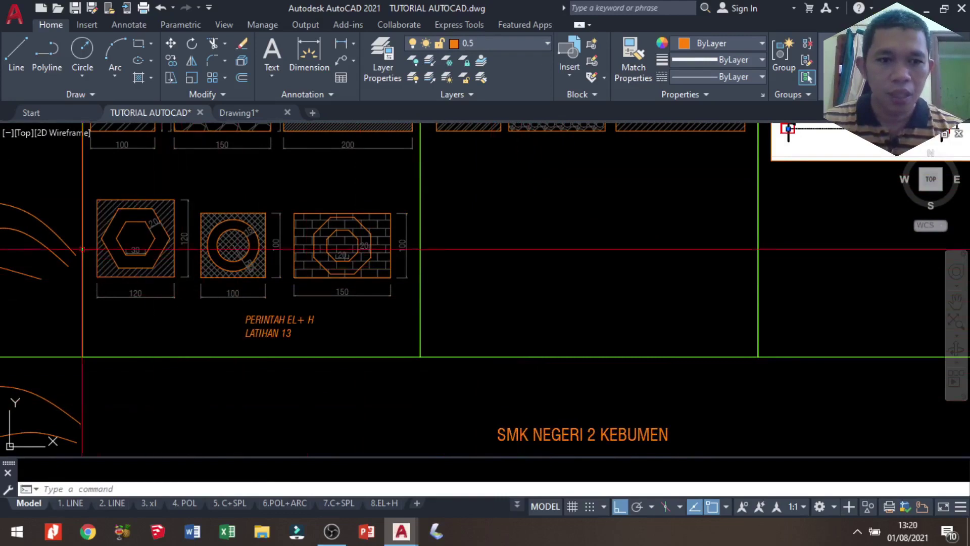
Draw a 120 by 120 square with REC, its first corner right of the octagon drawing.
scroll(104, 249, up, 3)
scroll(268, 303, up, 1)
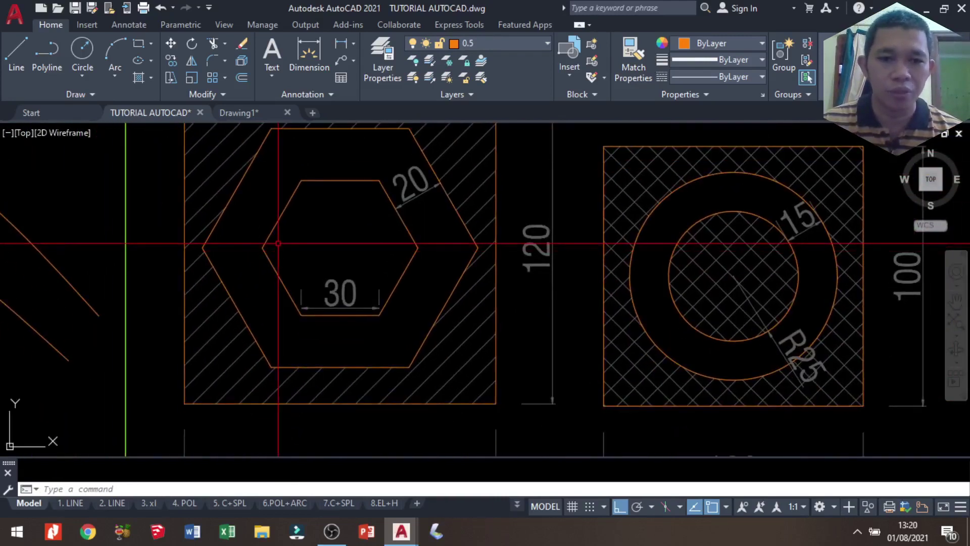
scroll(278, 243, down, 3)
scroll(506, 303, down, 2)
scroll(713, 220, up, 5)
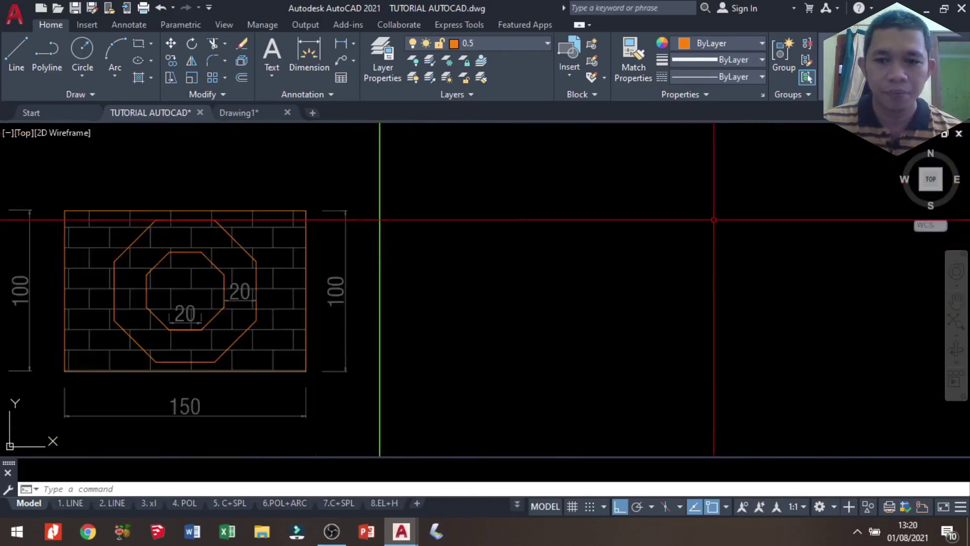
middle_drag(510, 301, 480, 290)
text(REC)
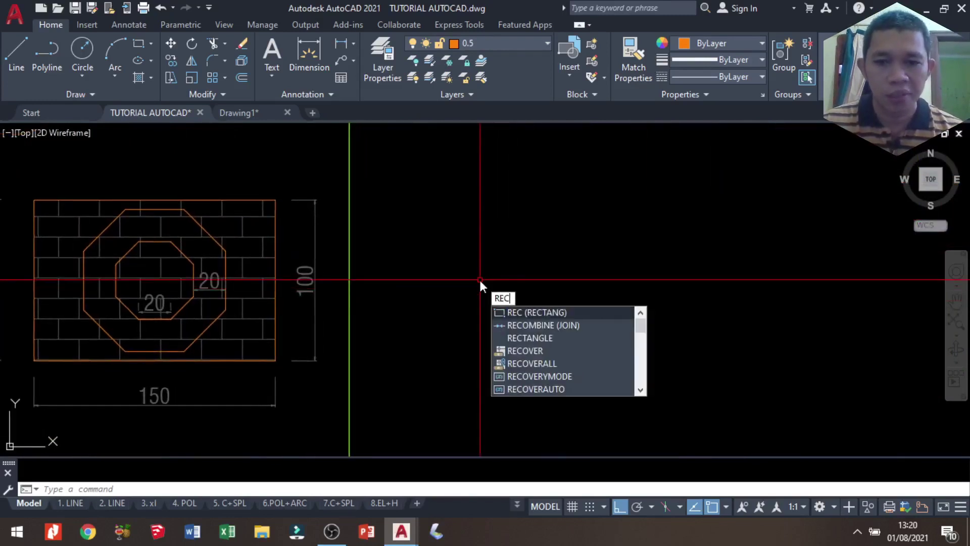
key(Return)
click(426, 364)
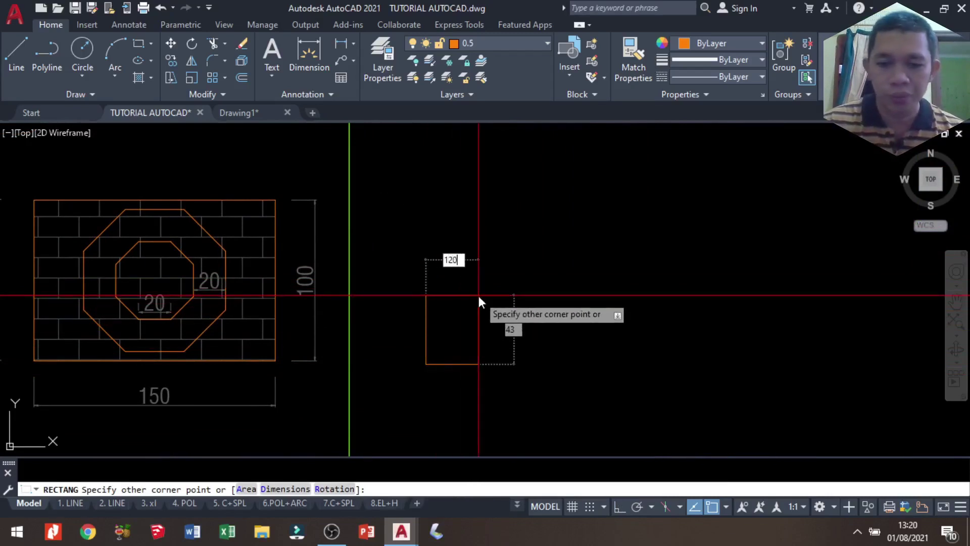
key(Tab)
text(0)
key(Return)
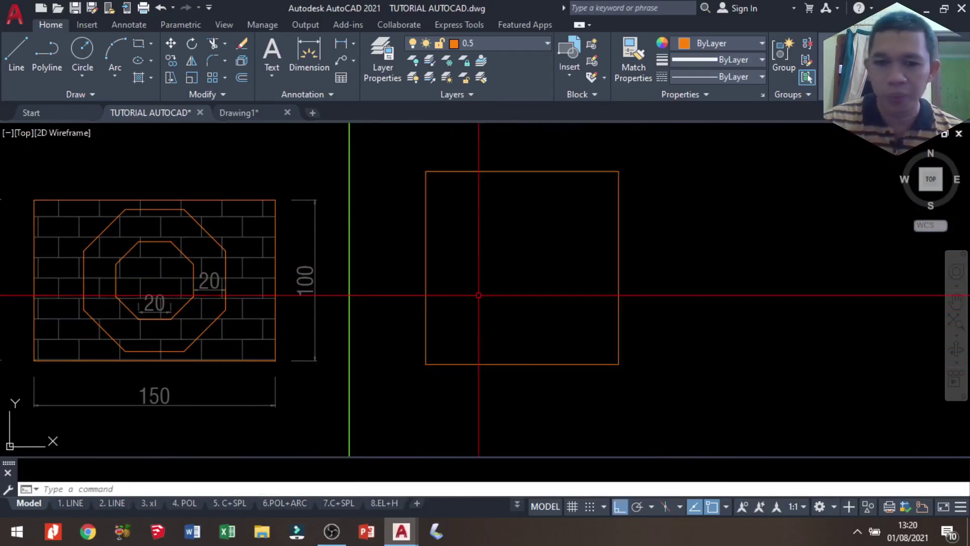
middle_drag(525, 278, 396, 292)
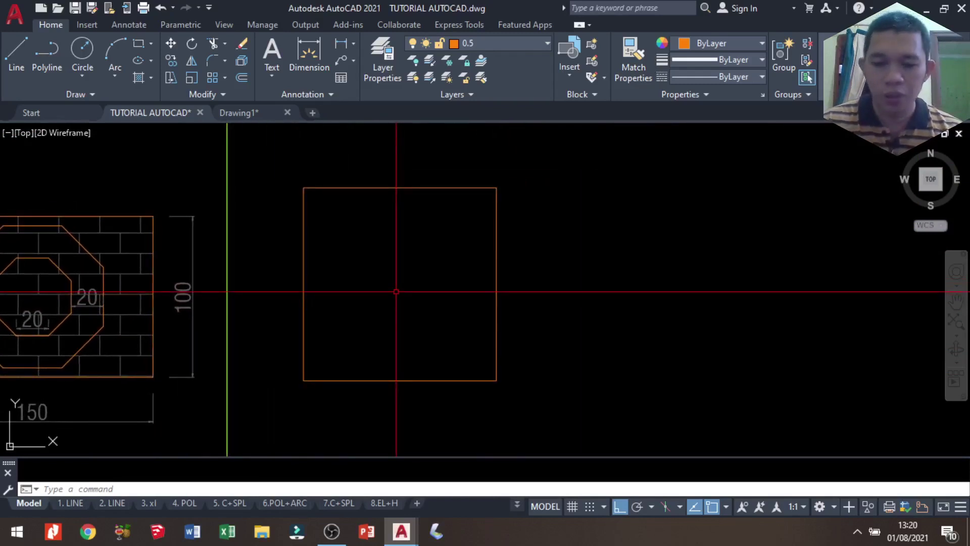
Draw a six-sided polygon by Edge with a 30-unit edge beside the empty square.
text(pol)
key(Return)
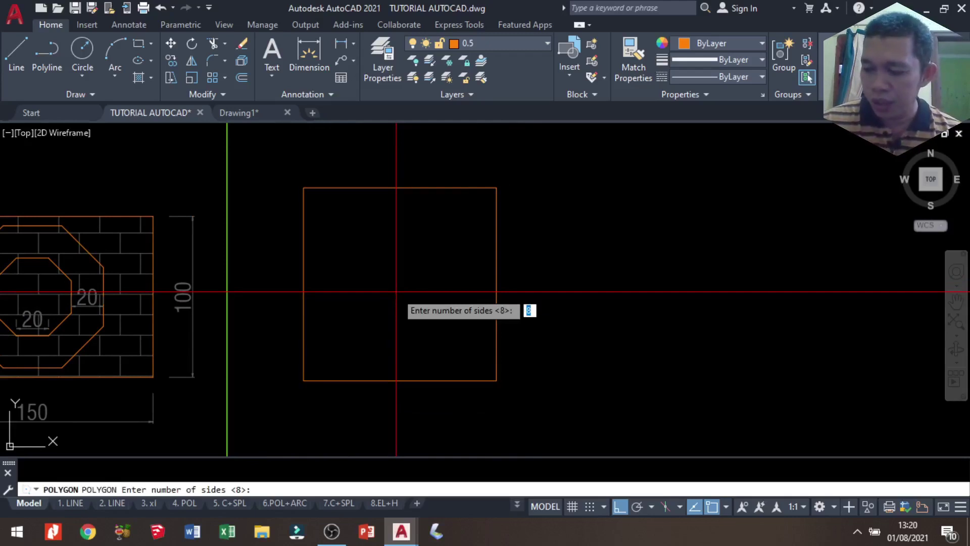
scroll(396, 291, down, 4)
scroll(151, 320, up, 2)
scroll(76, 298, up, 1)
middle_drag(76, 298, 293, 295)
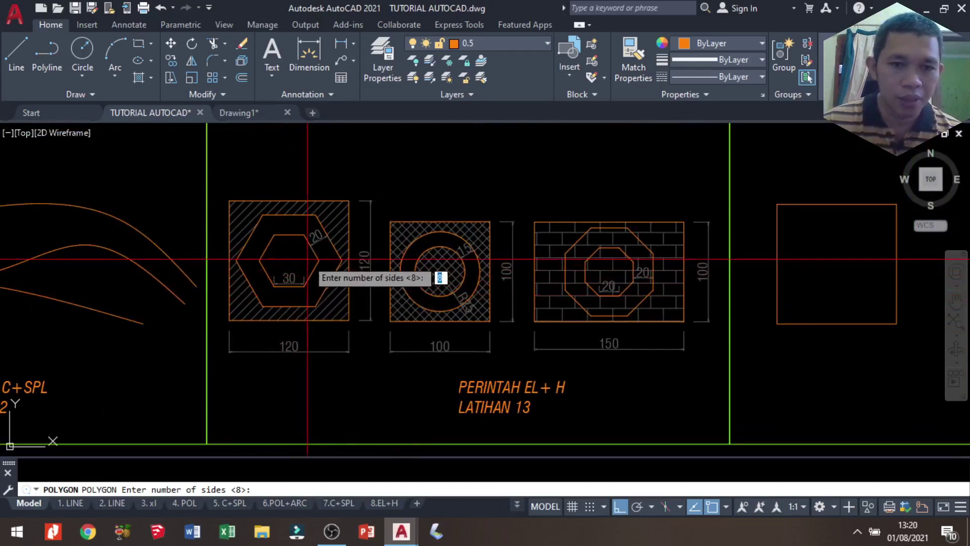
middle_drag(643, 304, 167, 304)
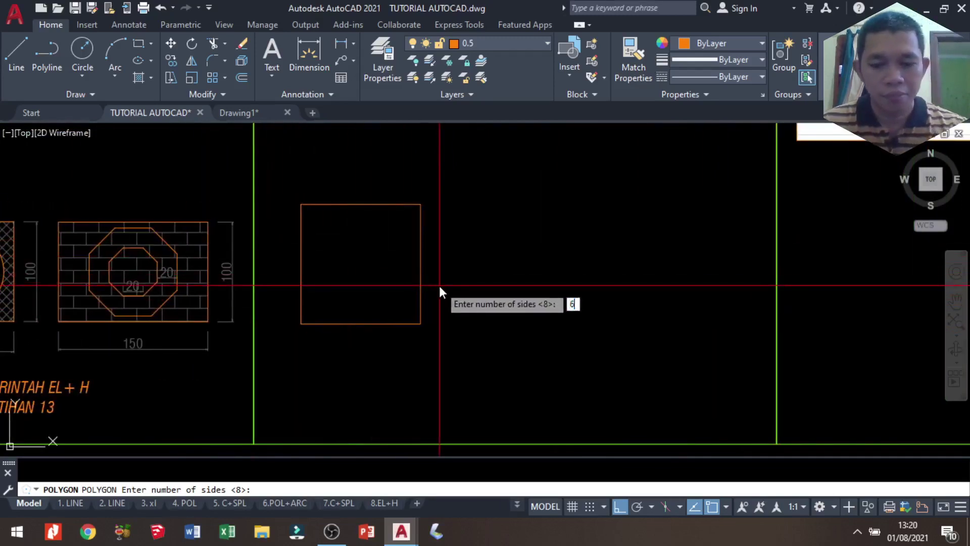
key(Return)
right_click(440, 287)
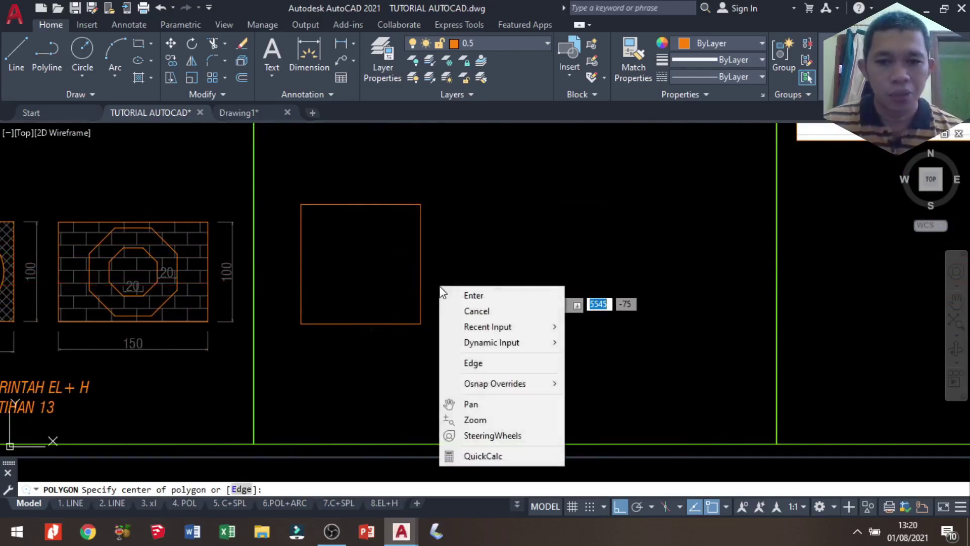
click(472, 364)
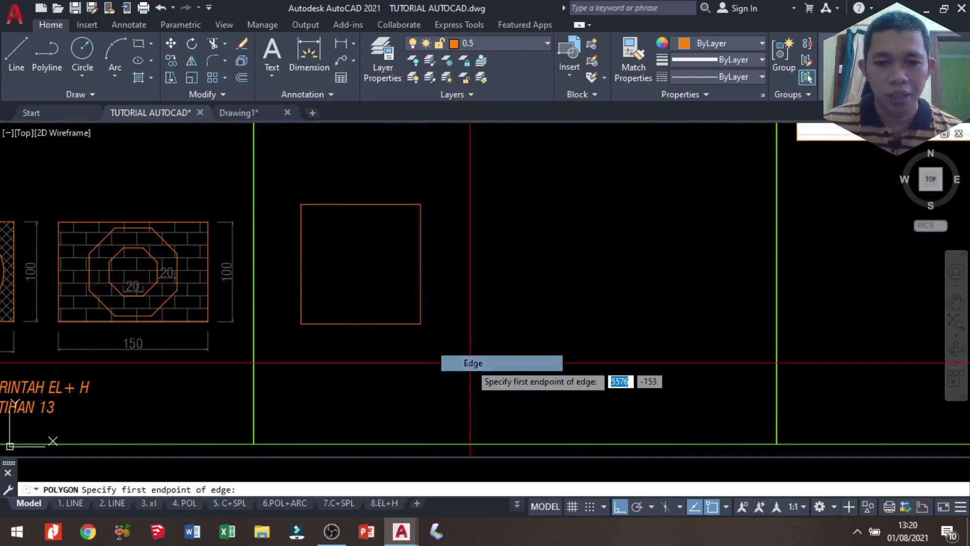
click(482, 298)
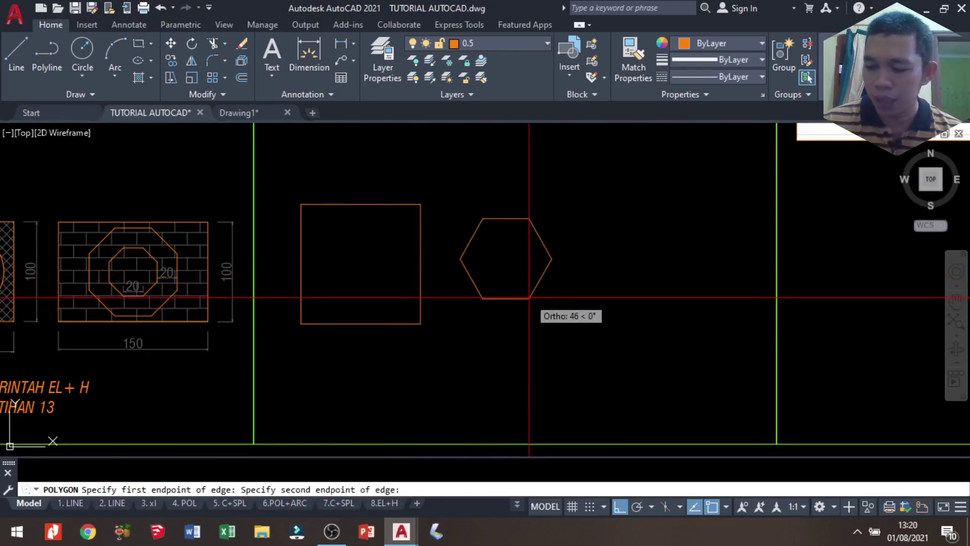
text(30)
key(Return)
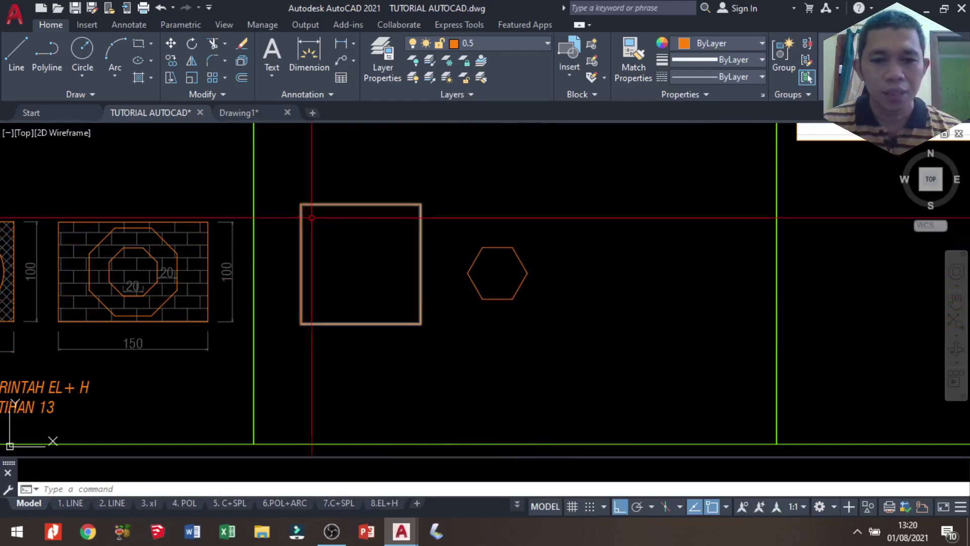
click(541, 320)
Move the hexagon by its centre into the inside of the square.
click(459, 223)
scroll(476, 266, up, 2)
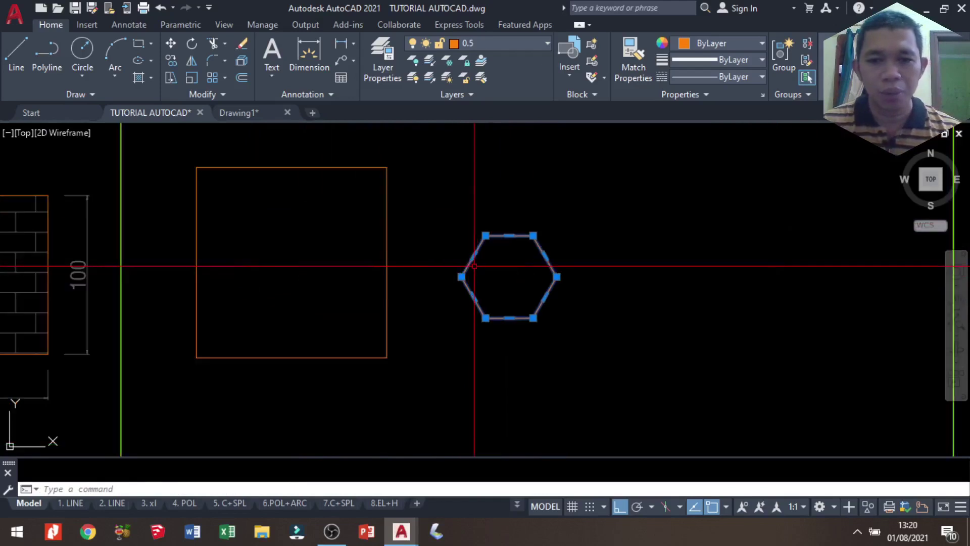
text(m)
key(Return)
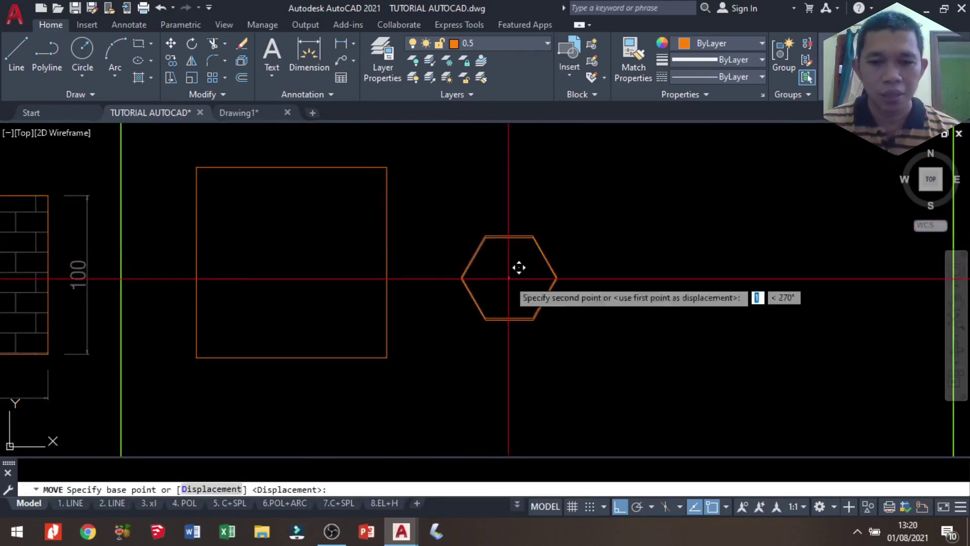
click(509, 276)
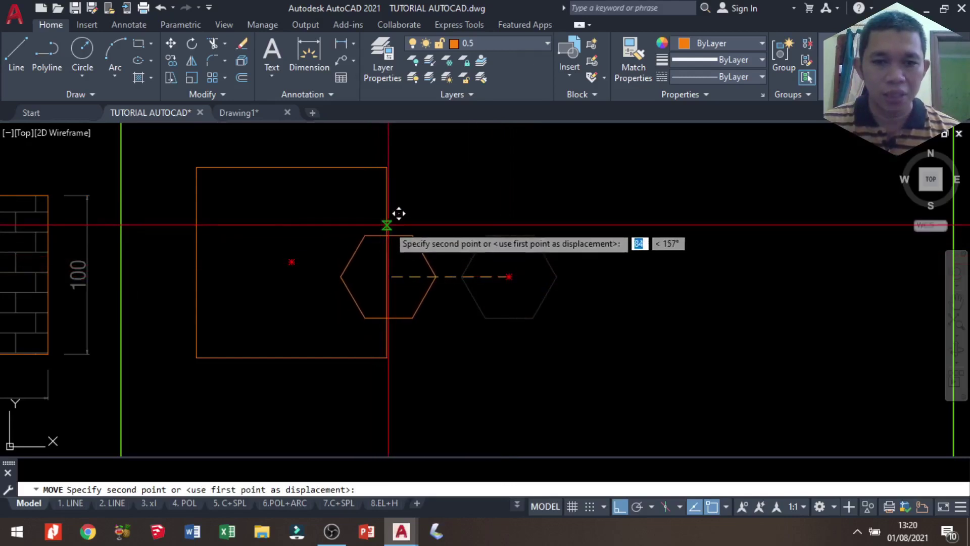
scroll(302, 250, up, 4)
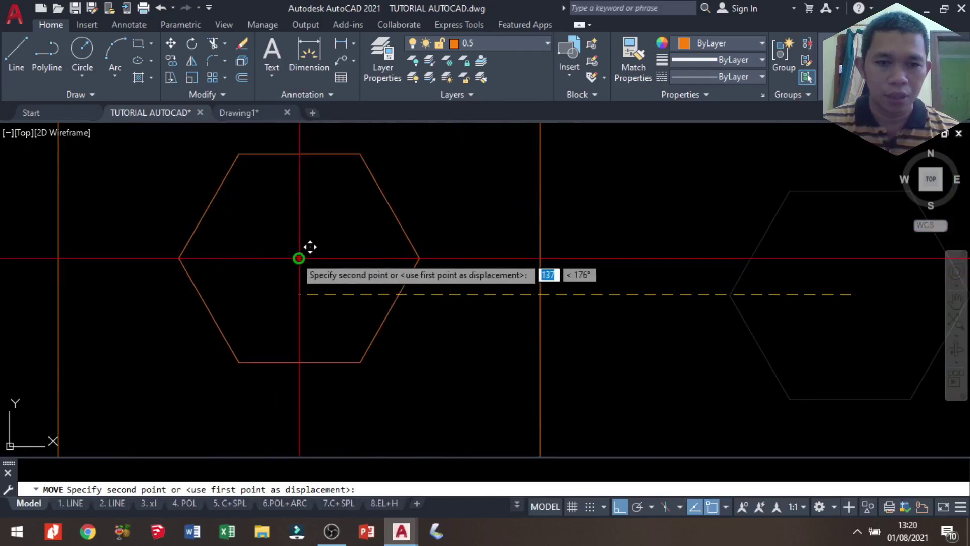
click(300, 258)
Move the hexagon from its top-left vertex back out to the right of the square.
scroll(427, 279, down, 4)
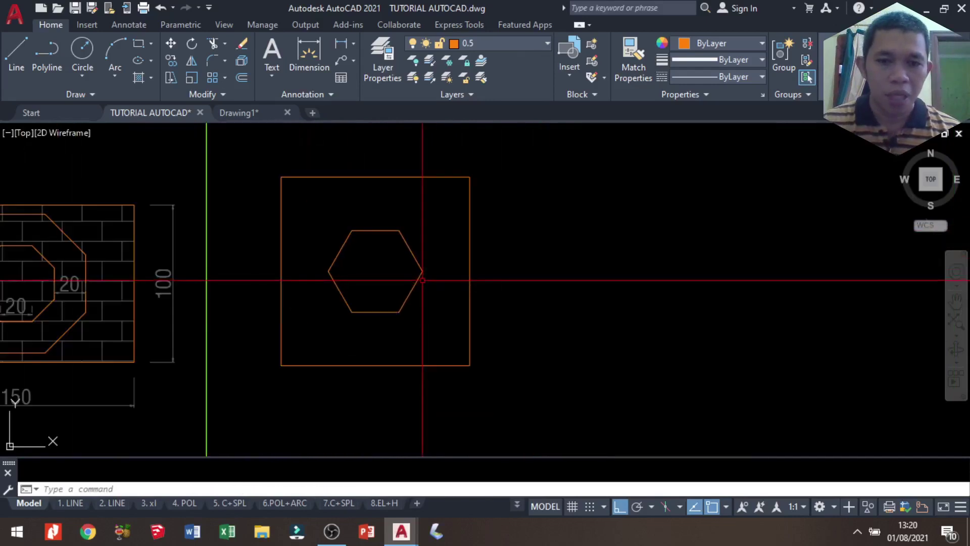
click(354, 248)
text(m)
key(Return)
click(352, 230)
click(646, 230)
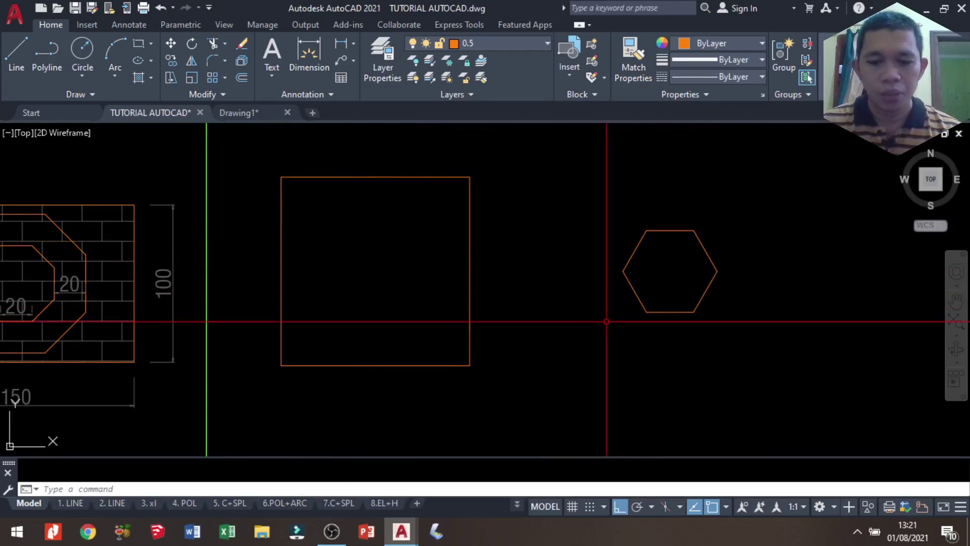
Draw a diagonal line from the hexagon's top-right vertex to the opposite vertex.
key(Return)
click(647, 231)
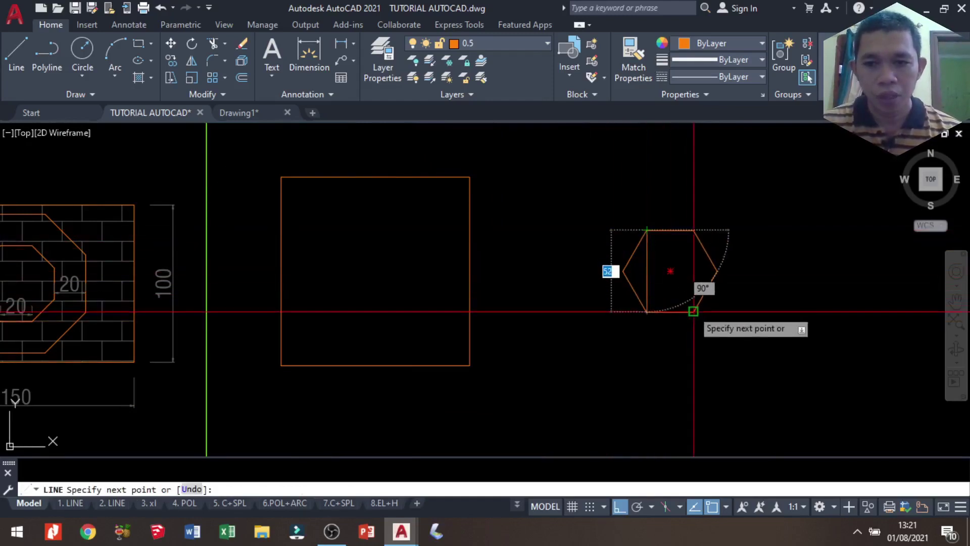
key(Escape)
key(Return)
click(693, 231)
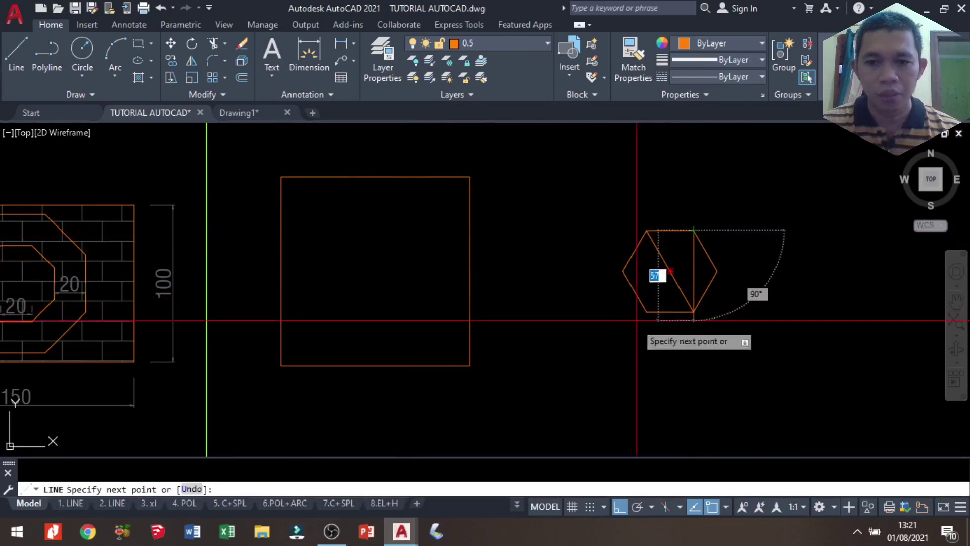
click(645, 306)
key(Return)
Grip-stretch the diagonal's bottom-left endpoint onto the hexagon's lower-left vertex.
scroll(683, 285, up, 2)
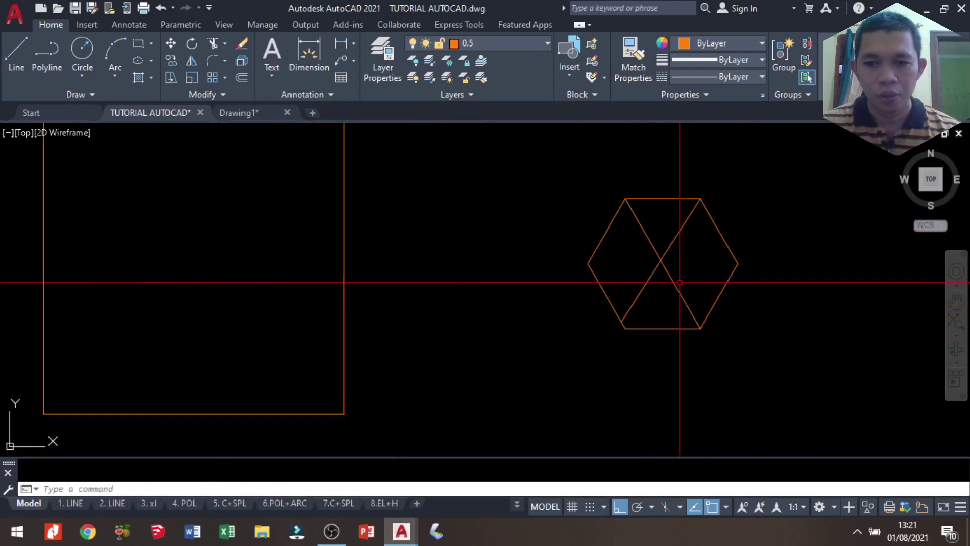
click(727, 245)
scroll(689, 263, up, 2)
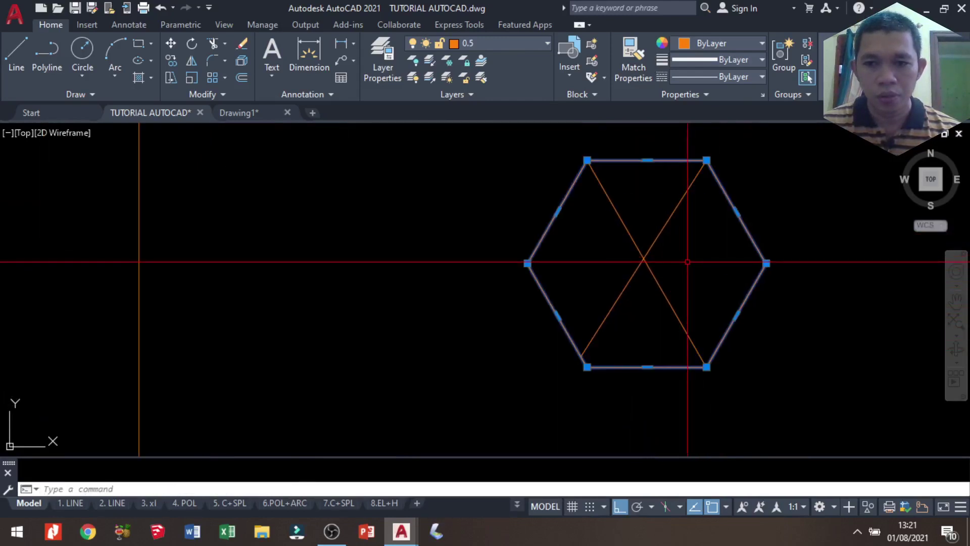
key(Escape)
click(682, 272)
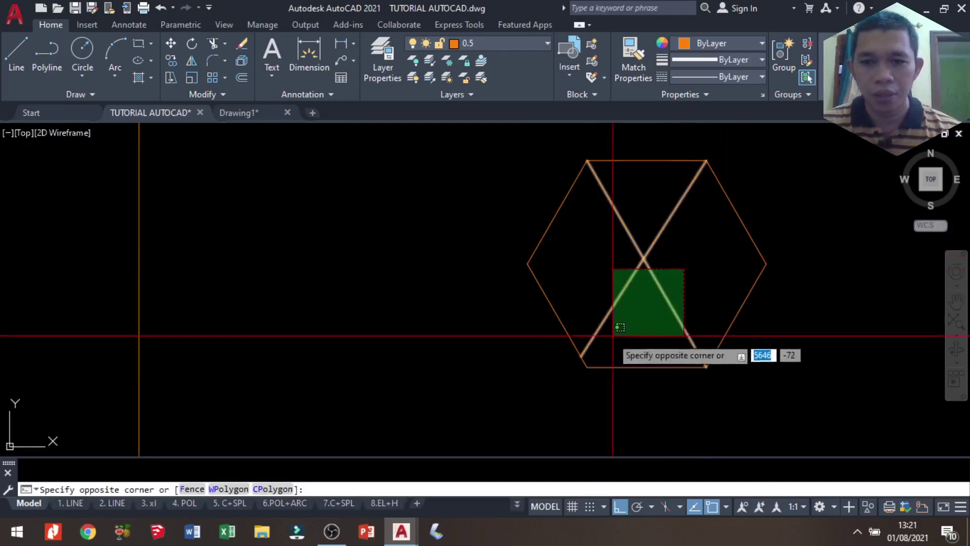
click(624, 292)
click(581, 356)
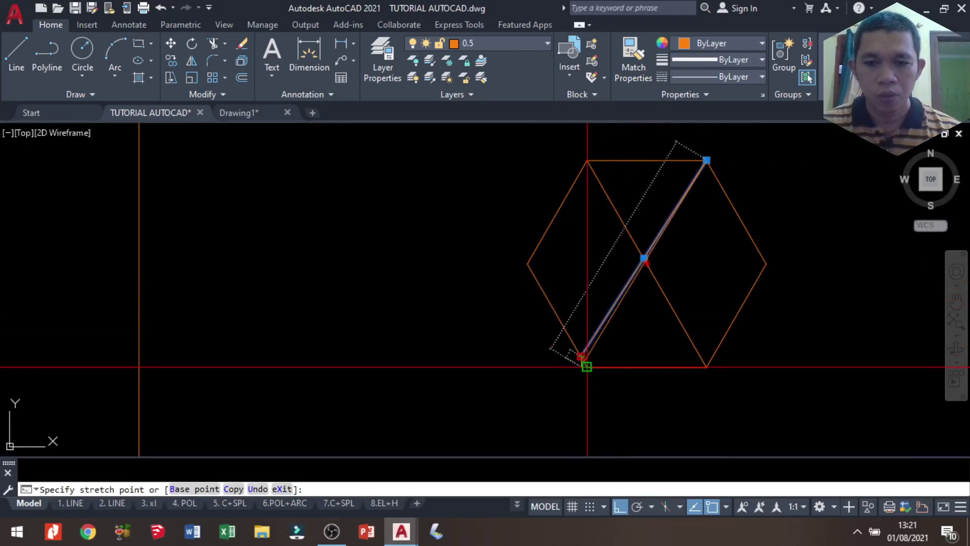
click(587, 367)
key(Escape)
Select the hexagon and zoom the view around it.
click(743, 223)
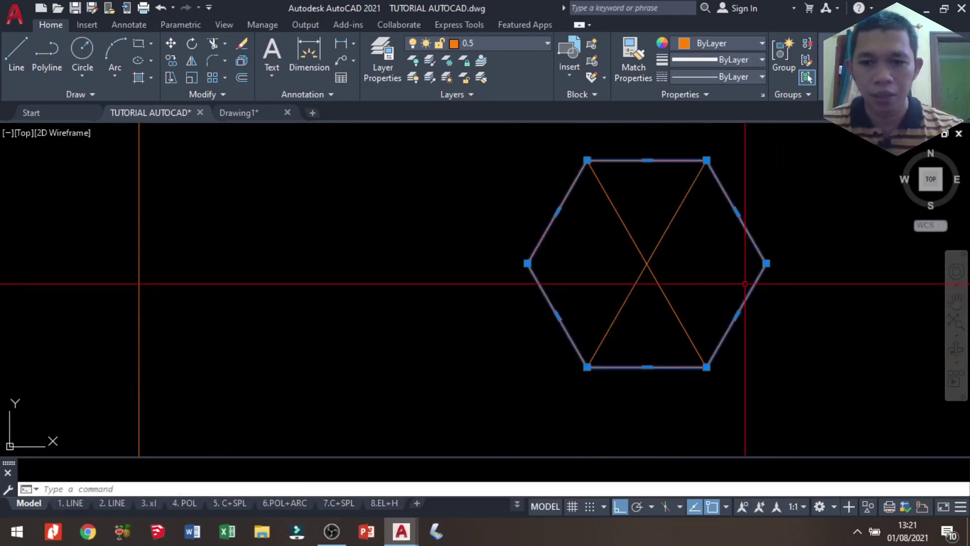
key(Escape)
click(739, 311)
scroll(674, 275, up, 4)
scroll(672, 274, down, 3)
scroll(592, 321, down, 1)
scroll(400, 287, down, 2)
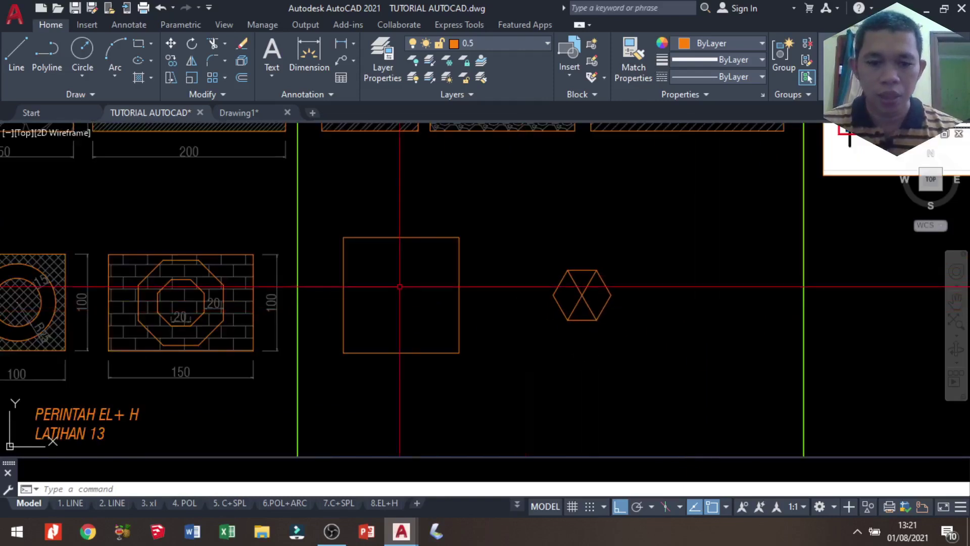
Draw a helper line across the square from its top-left to bottom-right corner.
text(l)
key(Return)
click(344, 237)
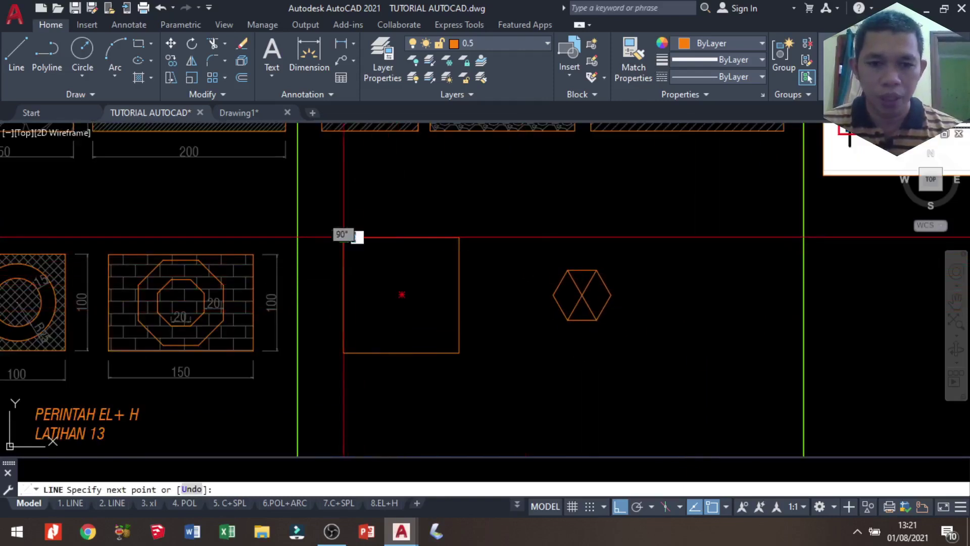
click(459, 352)
key(Return)
scroll(413, 291, up, 3)
click(357, 306)
key(Escape)
scroll(482, 303, down, 2)
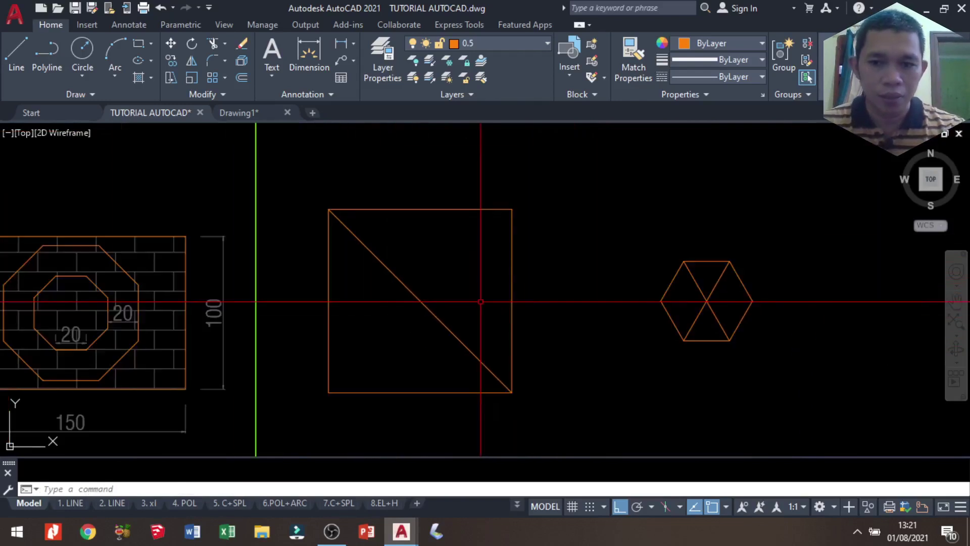
Move the hexagon from its centre to the centre of the square.
click(797, 375)
click(537, 212)
text(m)
key(Return)
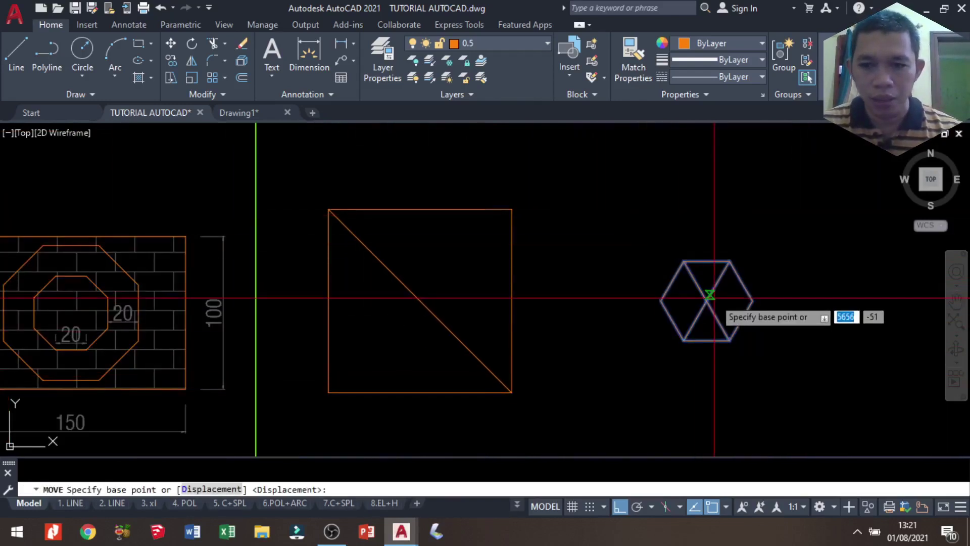
click(707, 300)
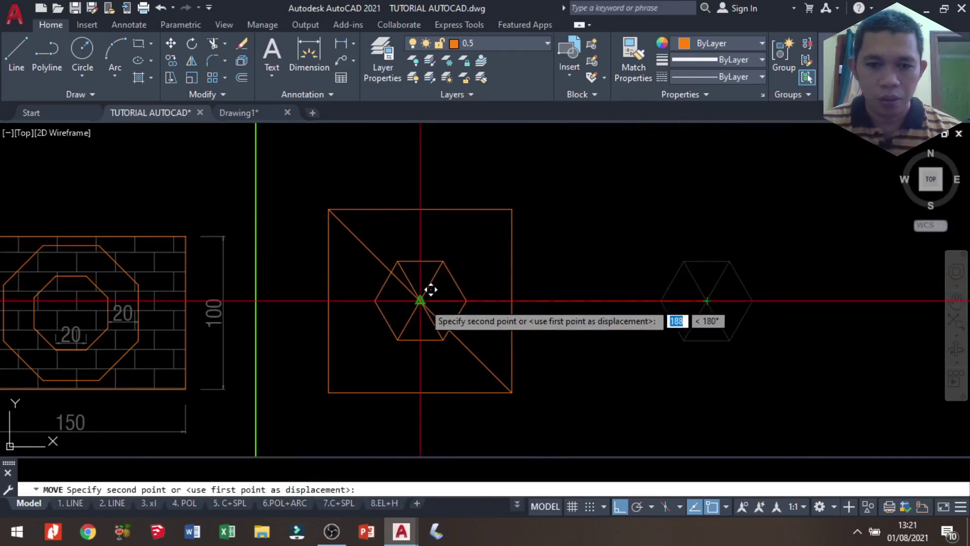
click(420, 301)
Delete the helper diagonal lines.
scroll(442, 320, up, 2)
click(405, 287)
key(Delete)
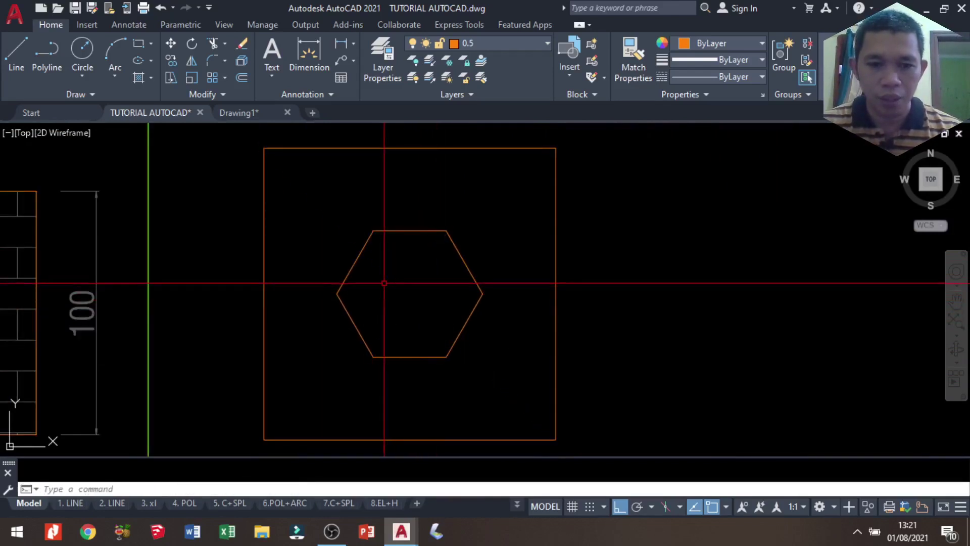
scroll(384, 281, down, 3)
mouse_move(292, 282)
middle_down()
mouse_move(368, 249)
mouse_move(271, 217)
middle_up()
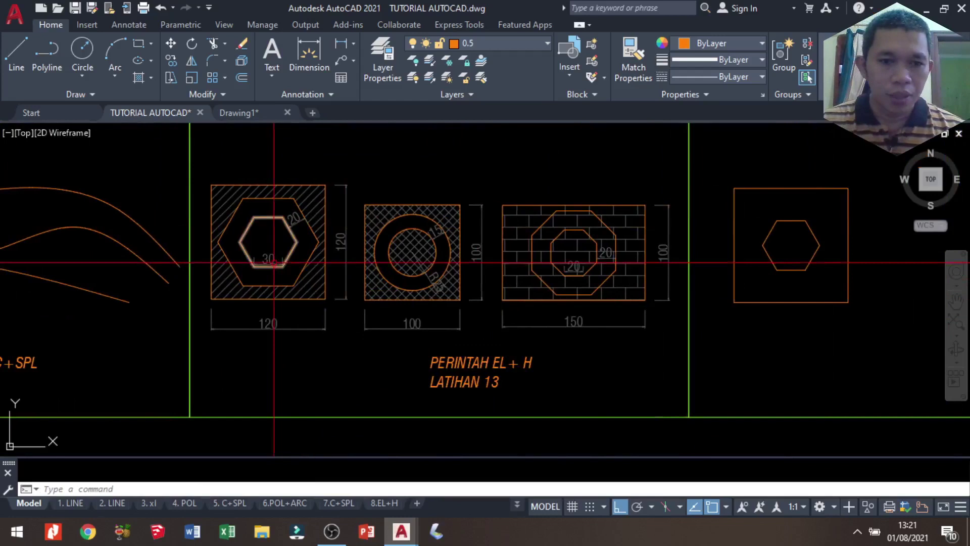
scroll(300, 182, up, 3)
middle_drag(238, 165, 317, 176)
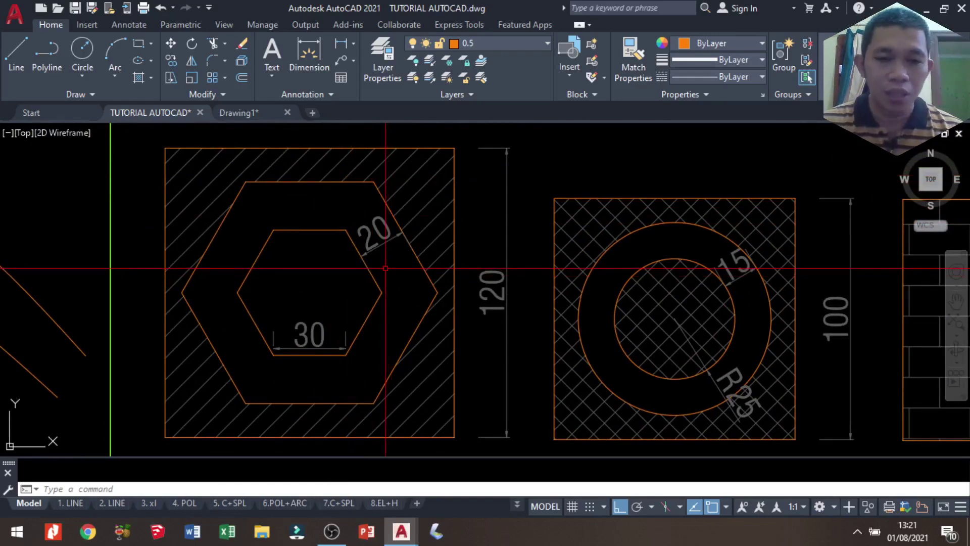
scroll(386, 268, down, 2)
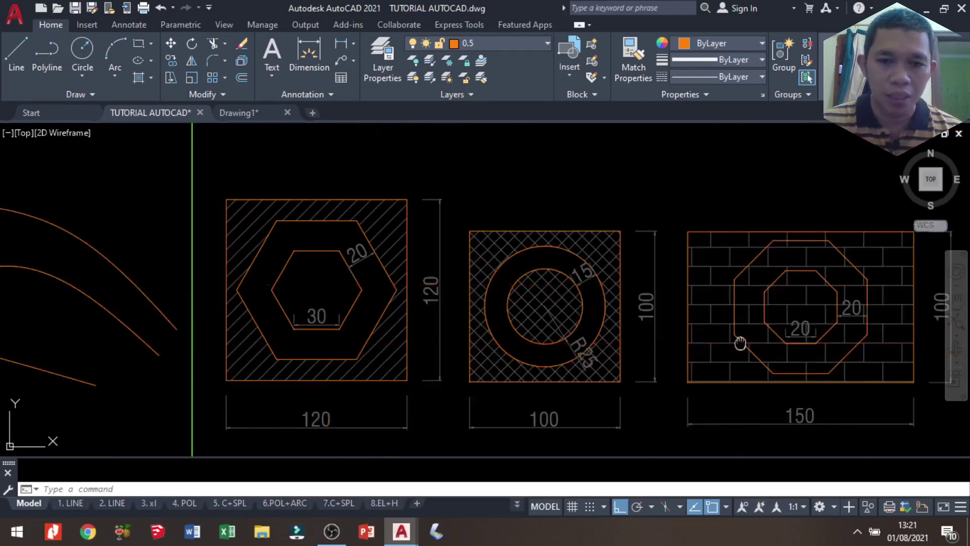
middle_drag(758, 283, 242, 283)
scroll(601, 288, up, 3)
middle_drag(667, 290, 496, 290)
text(o)
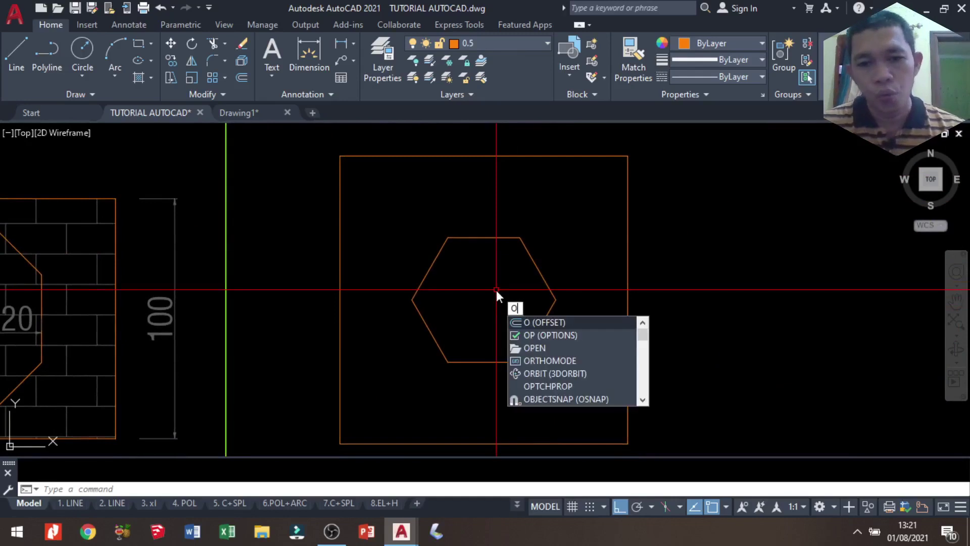
Offset the hexagon 20 units outward, then delete that first outer copy.
key(Return)
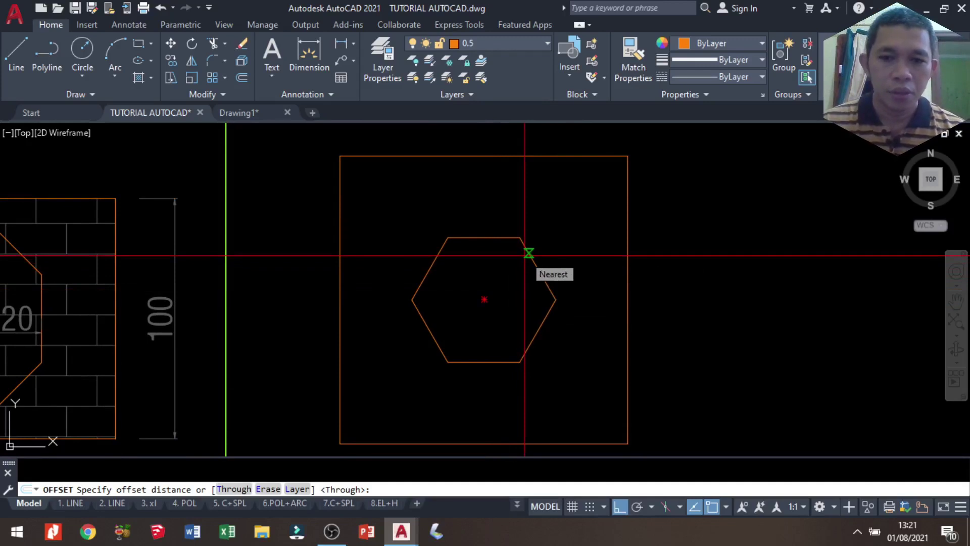
click(555, 299)
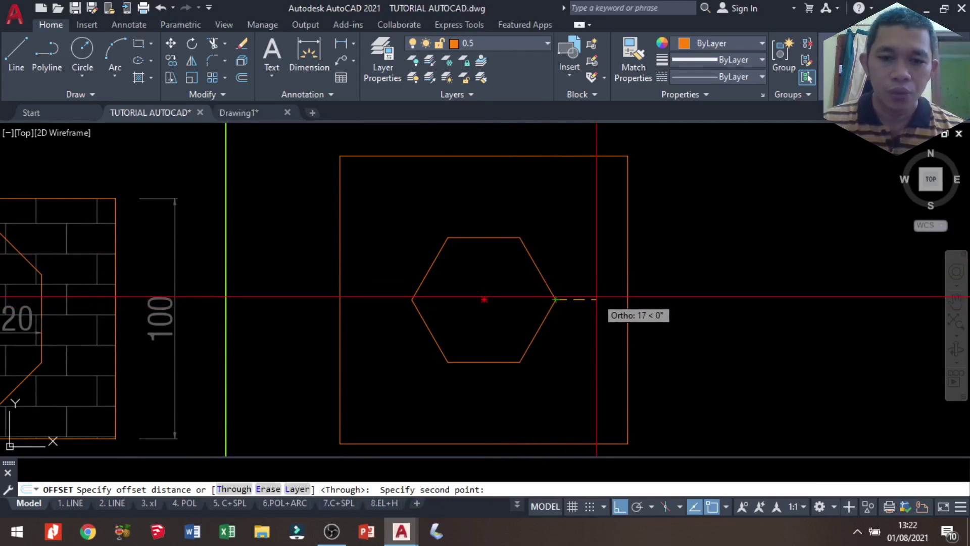
text(20)
key(Return)
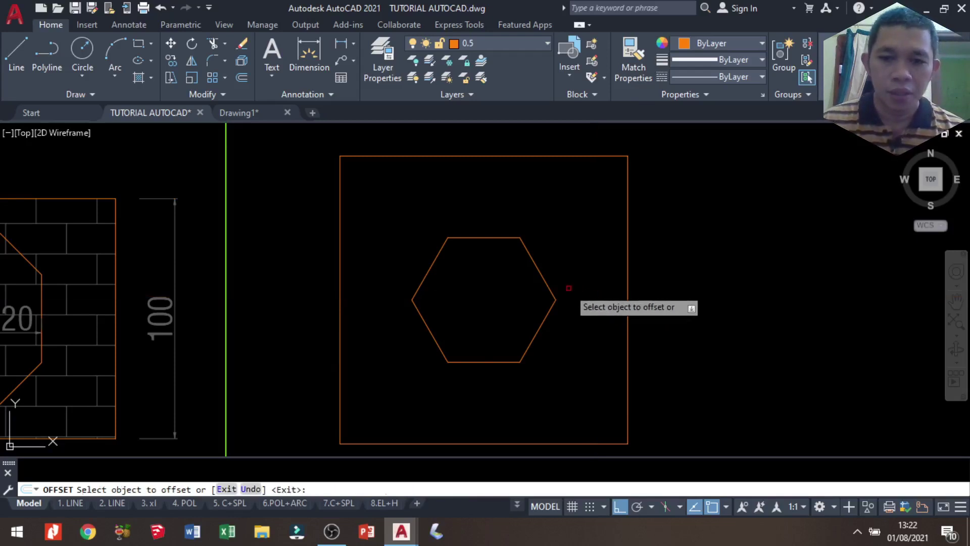
click(549, 277)
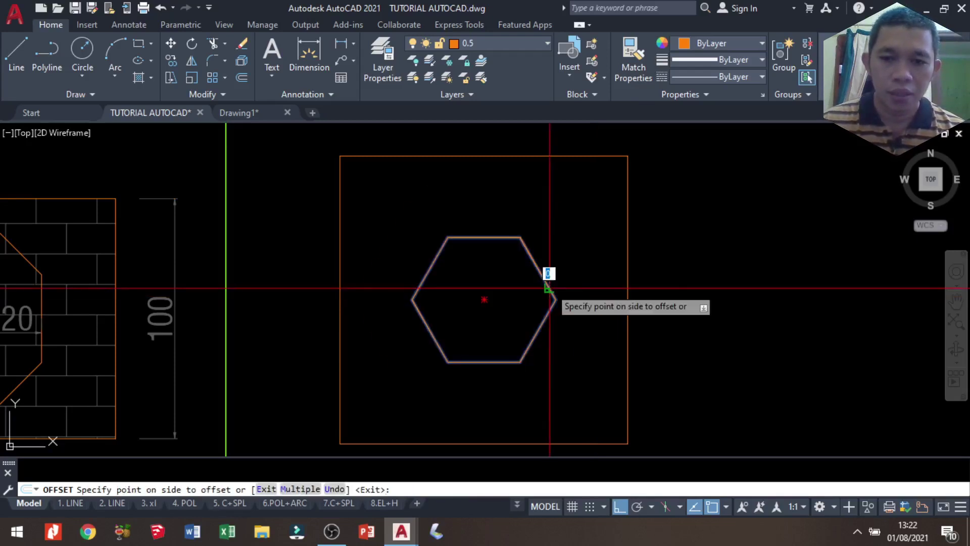
click(591, 227)
key(Escape)
click(591, 227)
click(561, 161)
key(Delete)
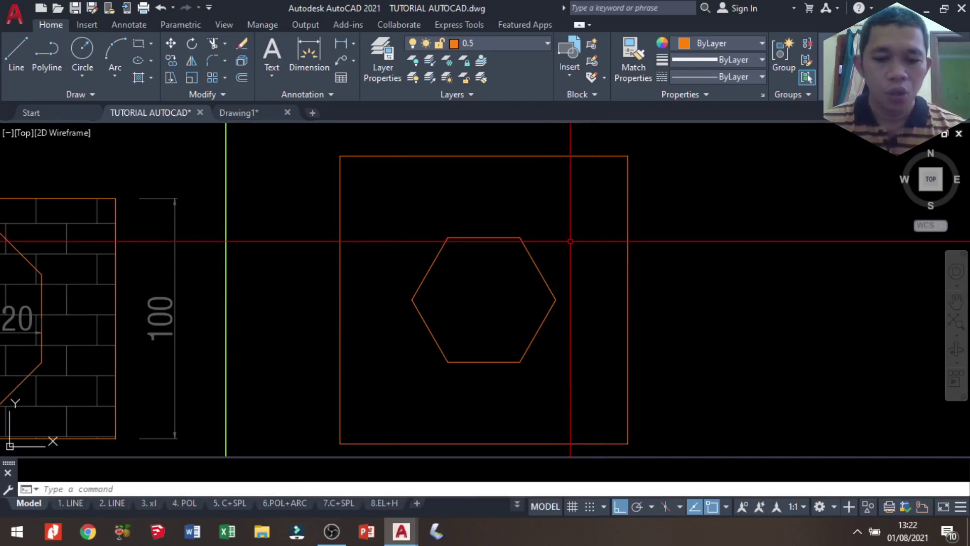
text(o)
Offset the inner hexagon 20 units outward again, creating the surrounding hexagon.
key(Return)
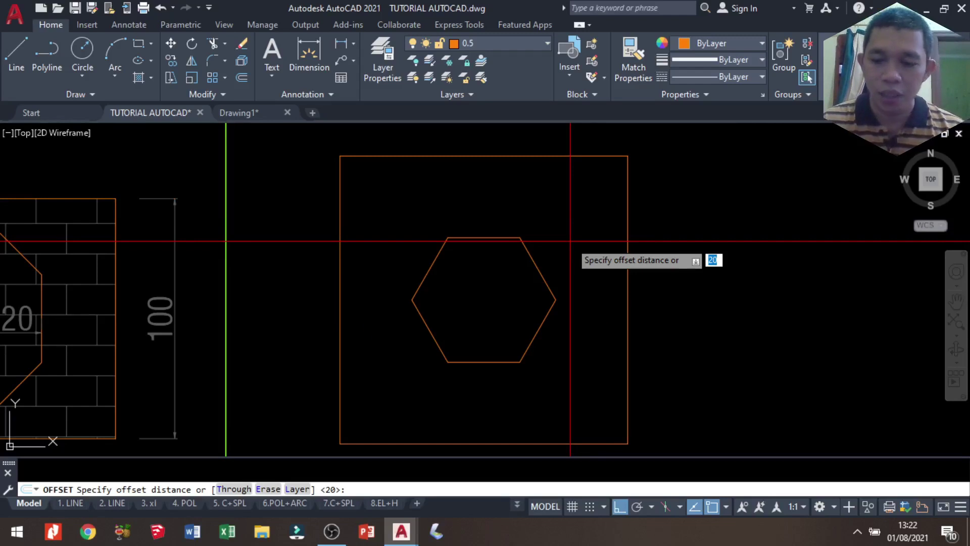
key(Return)
click(556, 297)
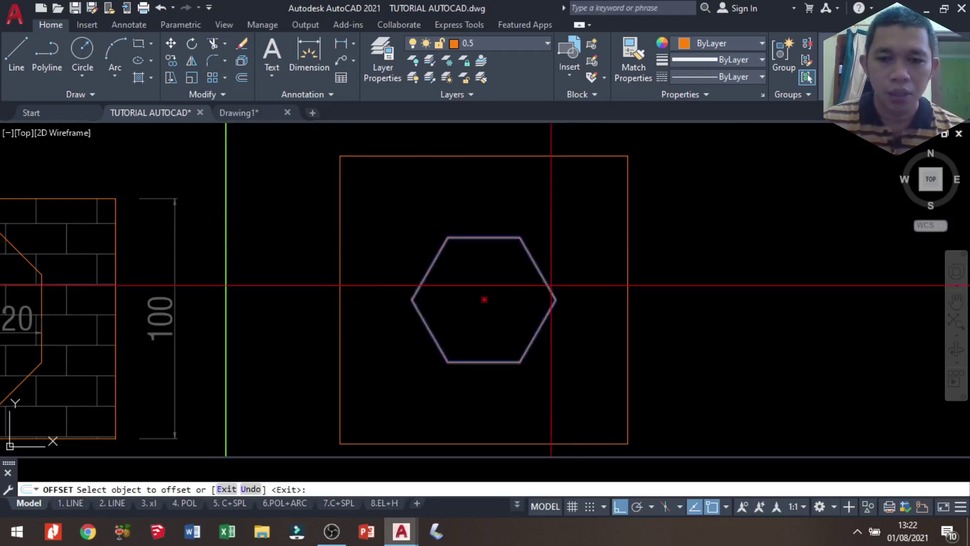
click(585, 228)
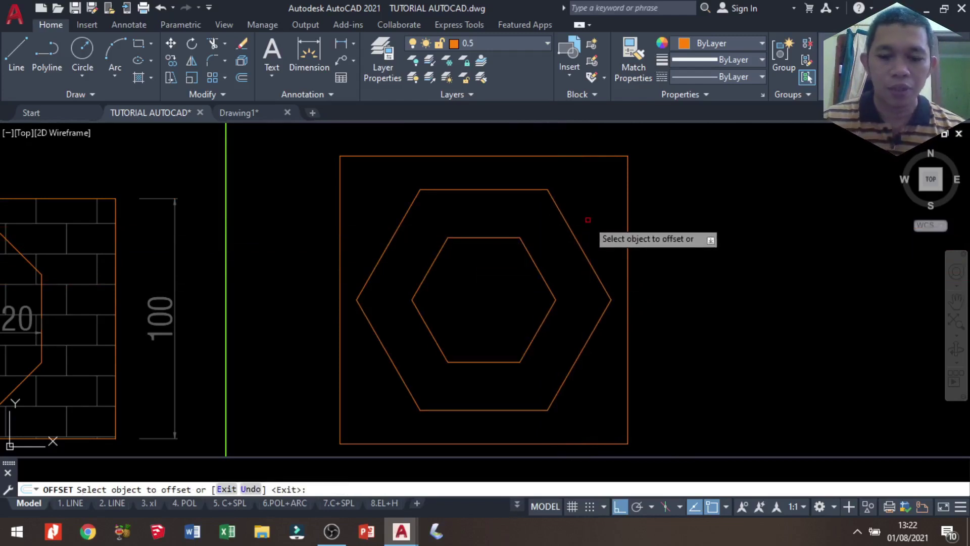
key(Return)
middle_drag(462, 310, 589, 289)
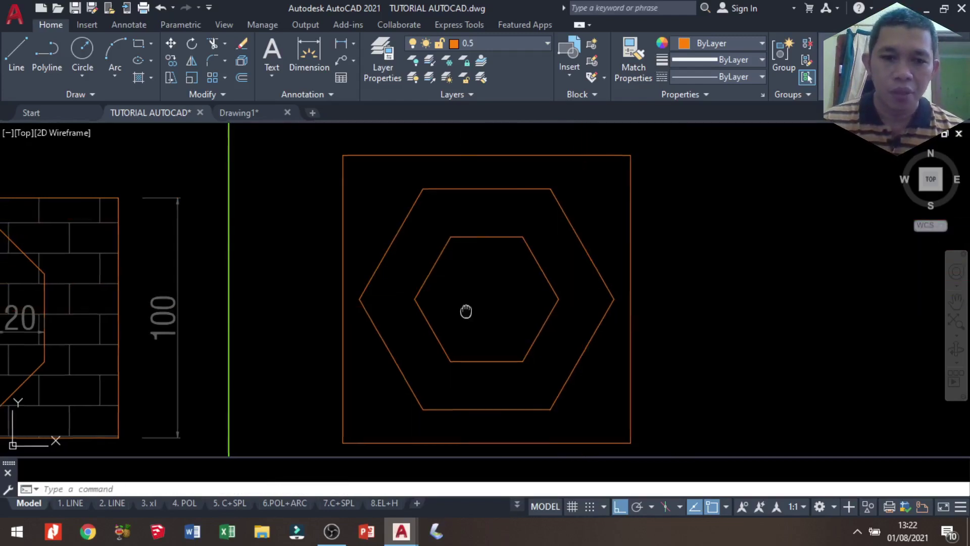
Hatch the band between the square and the outer hexagon with diagonal lines.
scroll(520, 284, down, 5)
middle_drag(520, 285, 586, 286)
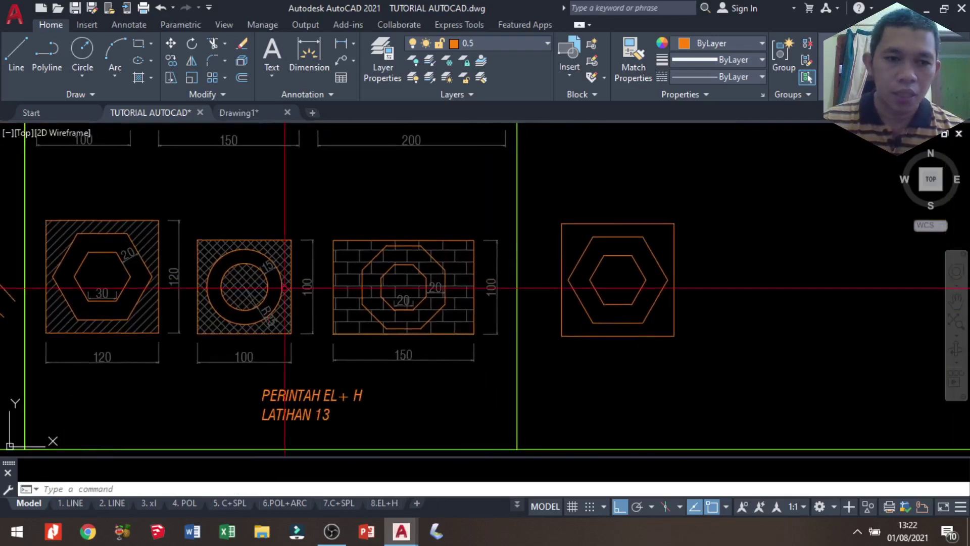
middle_drag(620, 320, 524, 339)
scroll(556, 313, up, 4)
middle_drag(516, 305, 456, 327)
text(h)
key(Return)
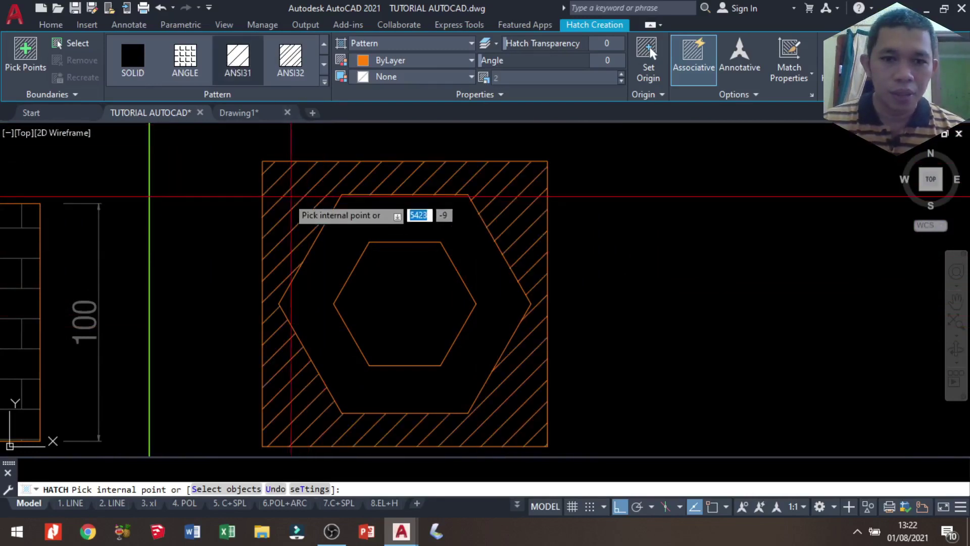
click(287, 196)
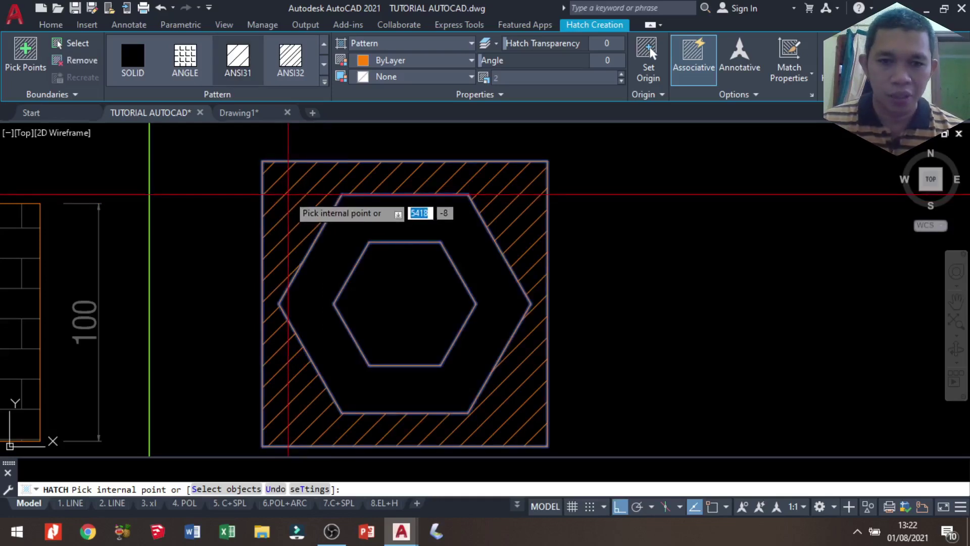
key(Return)
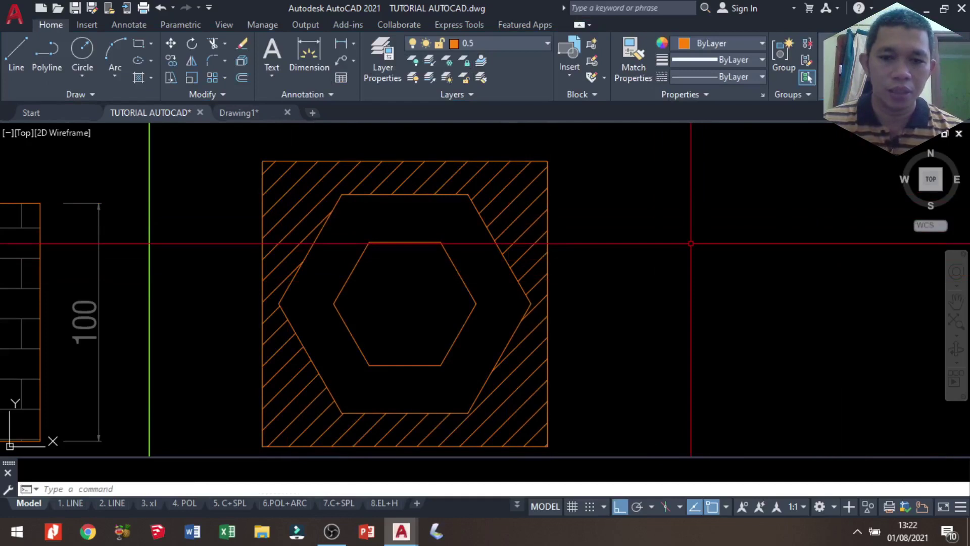
Pan across the other hatched exercises, then make room right of the hexagon square.
middle_drag(690, 277, 845, 310)
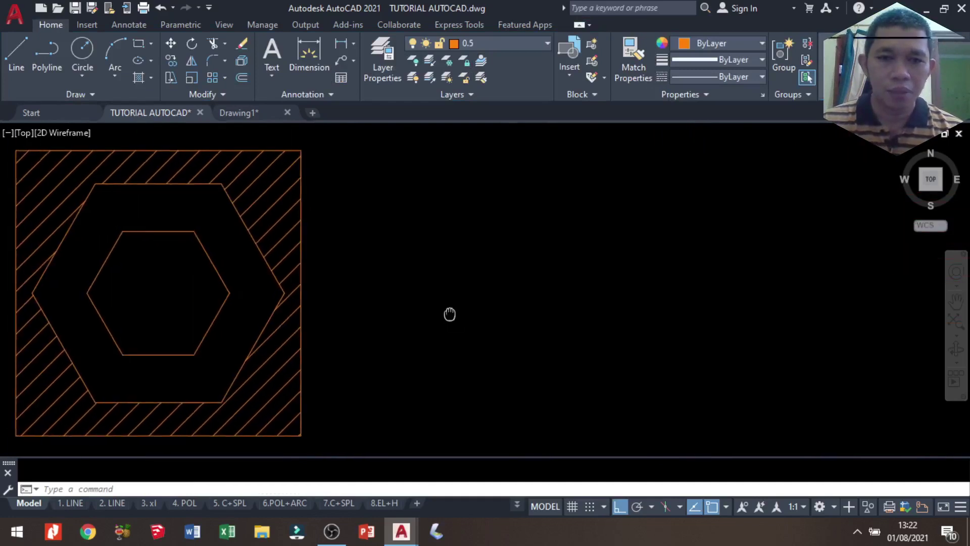
scroll(845, 310, down, 2)
middle_drag(511, 263, 379, 262)
scroll(326, 263, up, 3)
scroll(762, 260, down, 2)
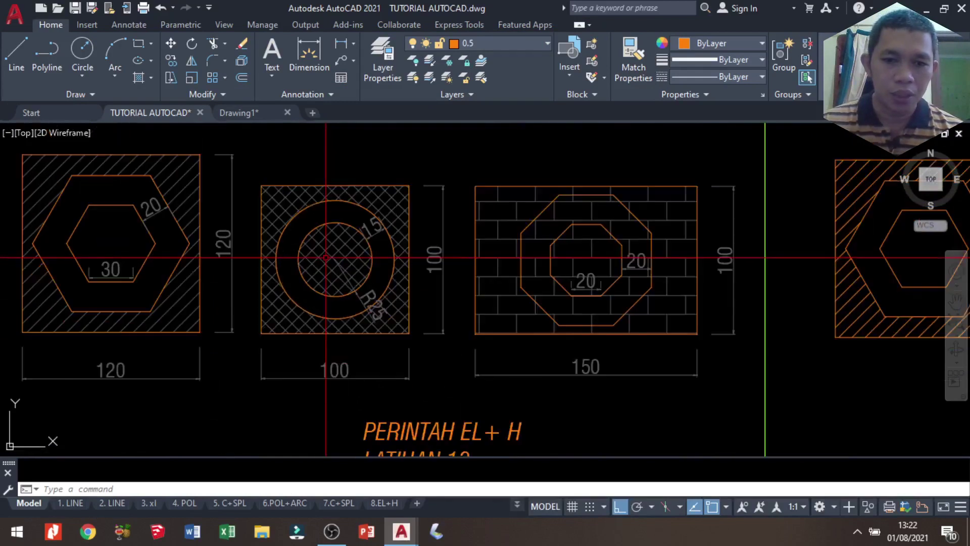
scroll(697, 276, down, 1)
middle_drag(696, 275, 496, 316)
scroll(427, 313, up, 4)
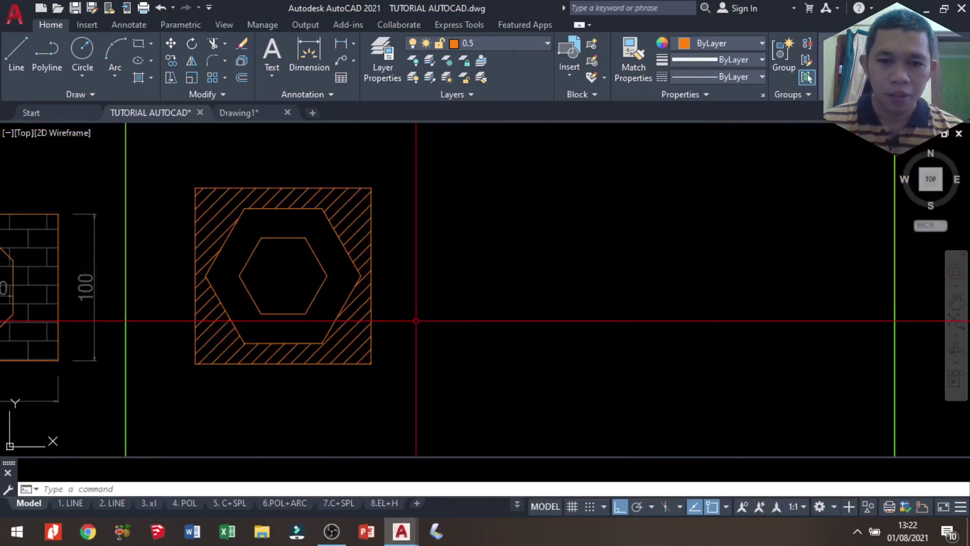
middle_drag(420, 311, 363, 310)
scroll(363, 310, up, 2)
Draw a 100 by 100 square beside the hatched hexagon square.
text(rec)
key(Return)
click(342, 423)
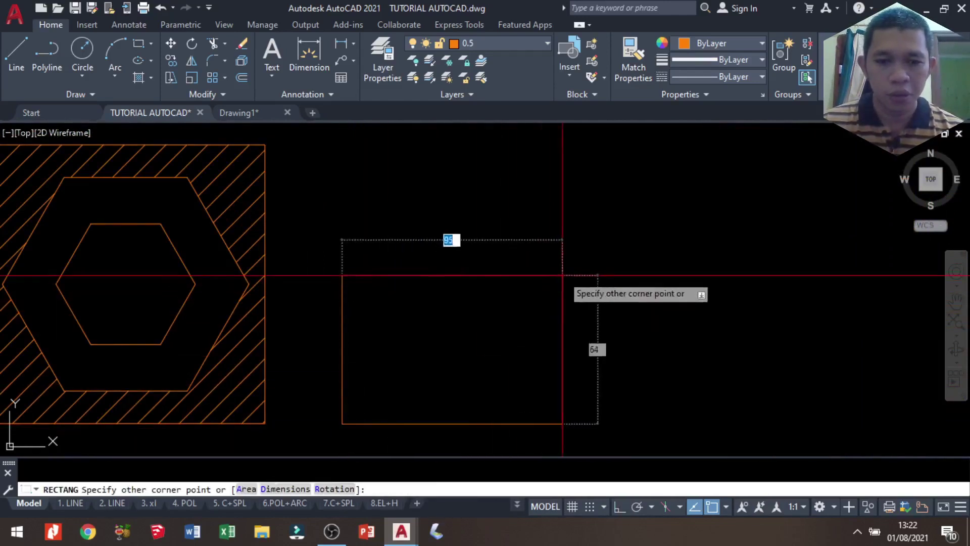
text(00,100)
key(Return)
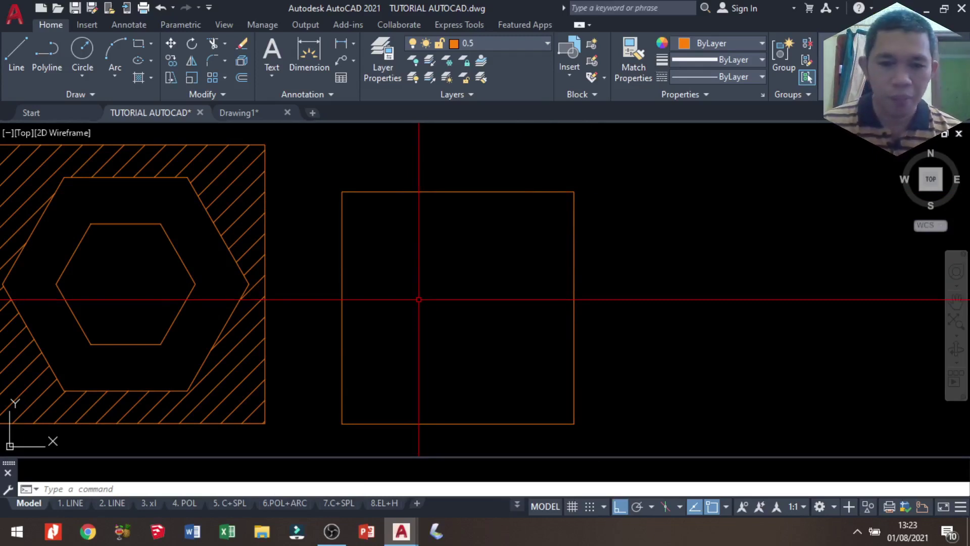
text(c)
Draw a radius-25 circle and move it to the square's centre.
key(Return)
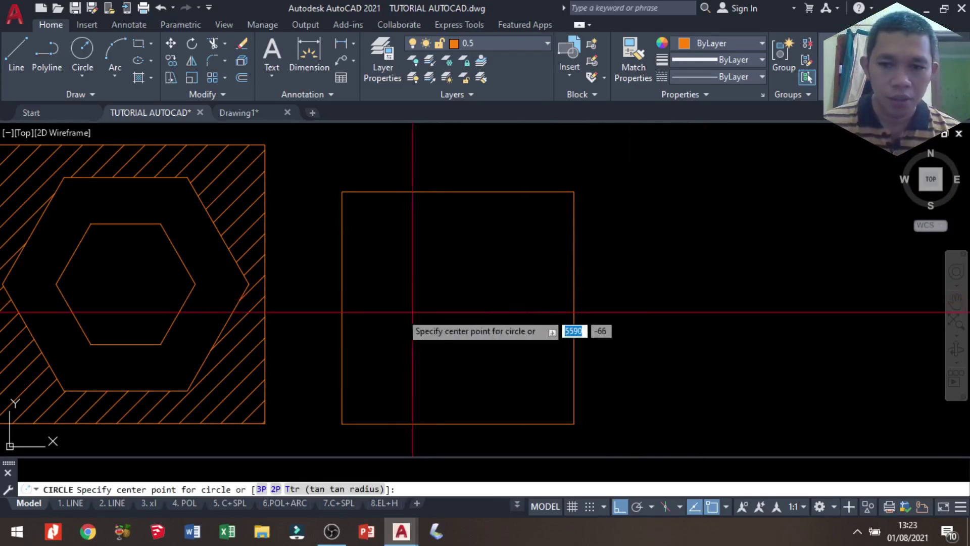
click(639, 285)
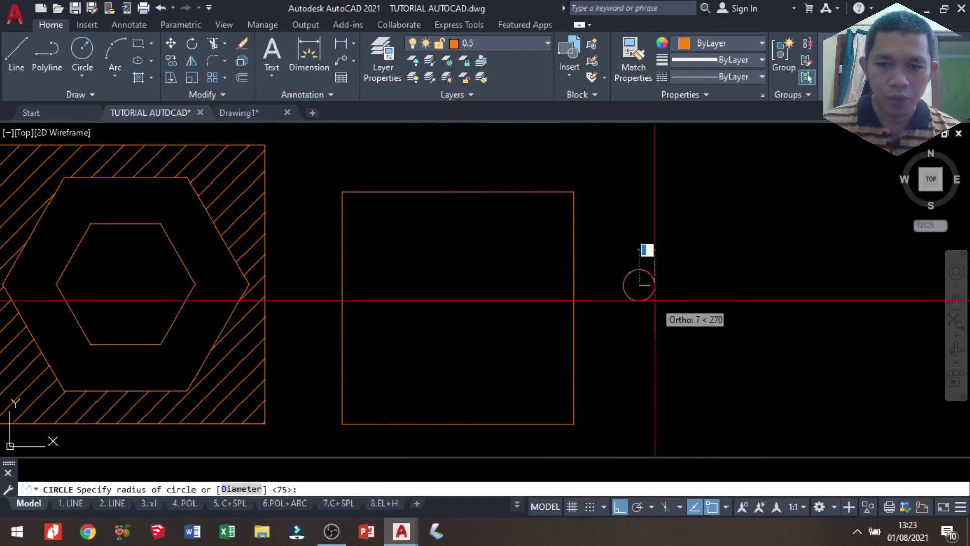
text(25)
key(Return)
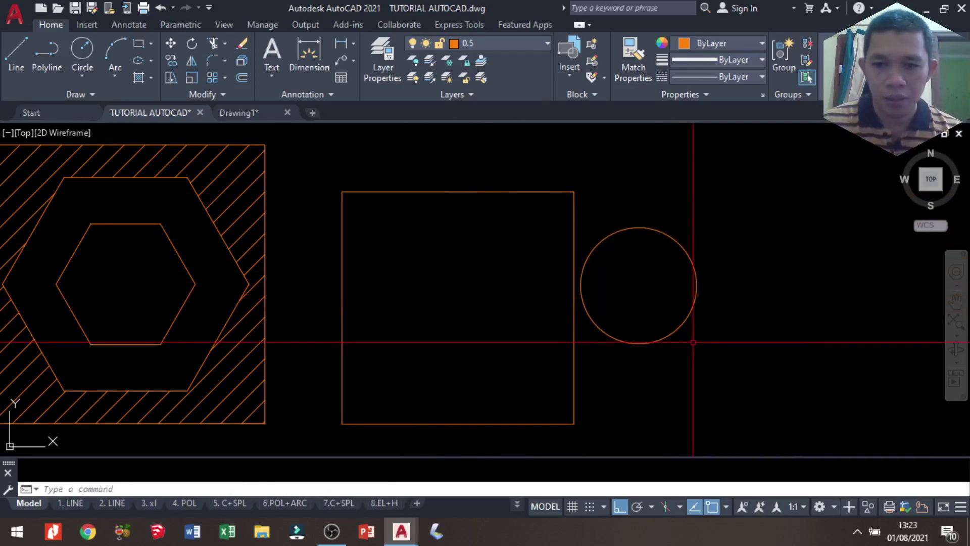
click(687, 252)
text(m)
key(Return)
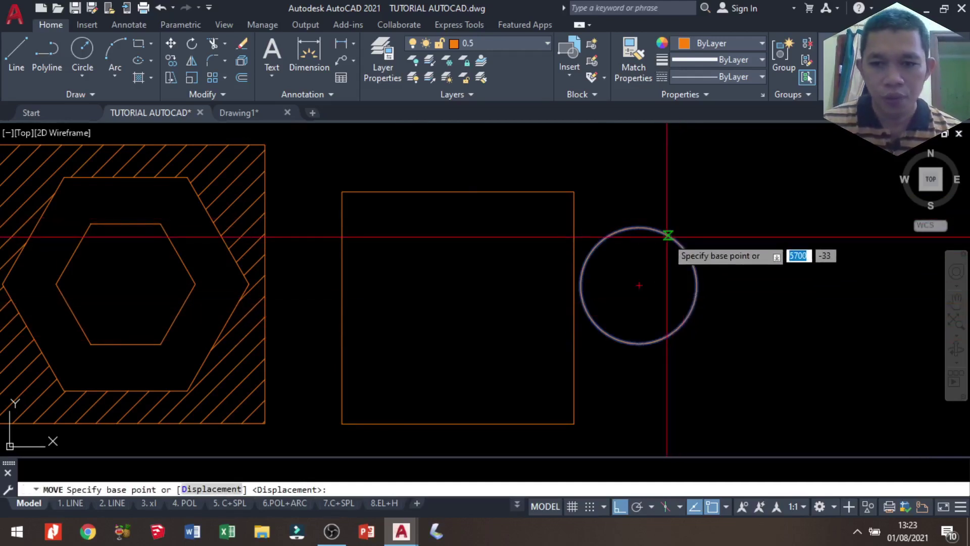
click(639, 285)
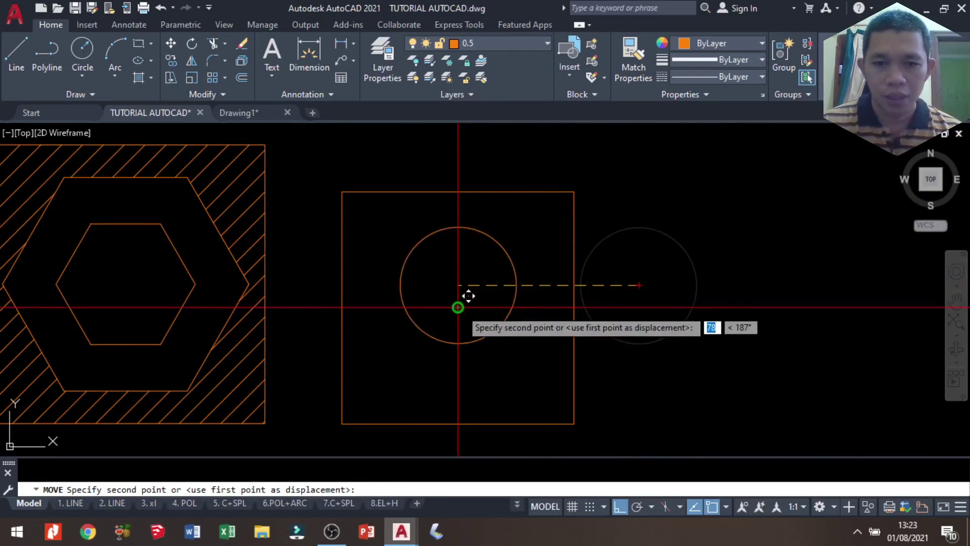
click(458, 307)
text(1)
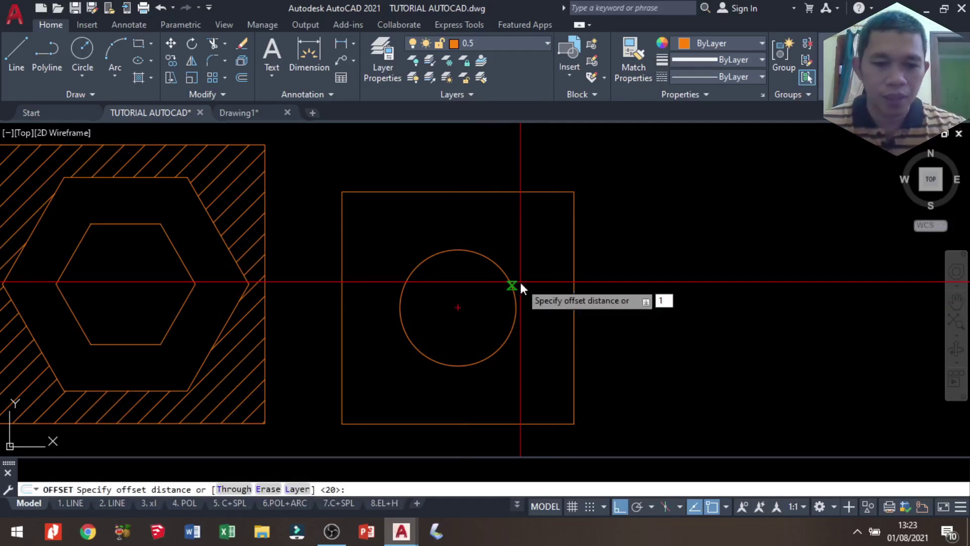
Offset the circle 15 units outward to create a second, larger circle.
key(Escape)
key(Return)
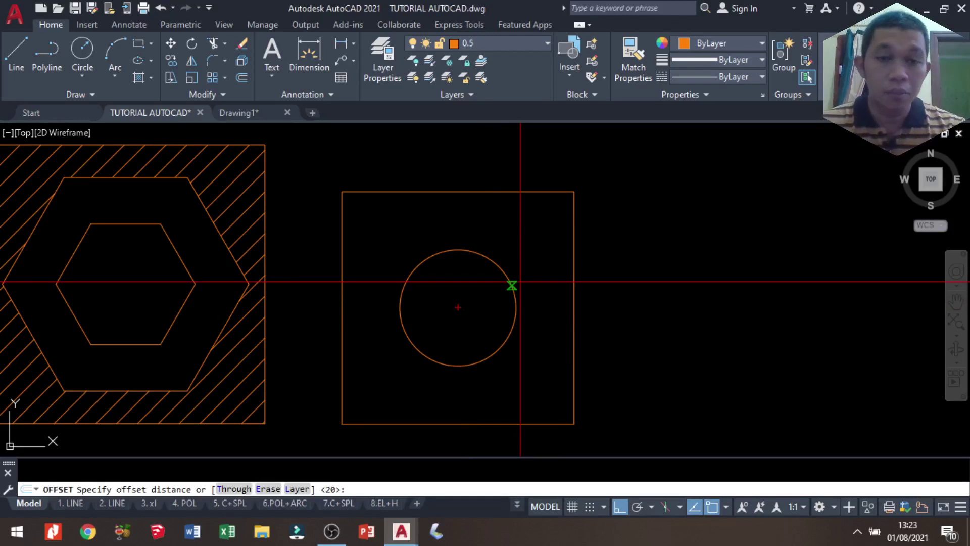
text(15)
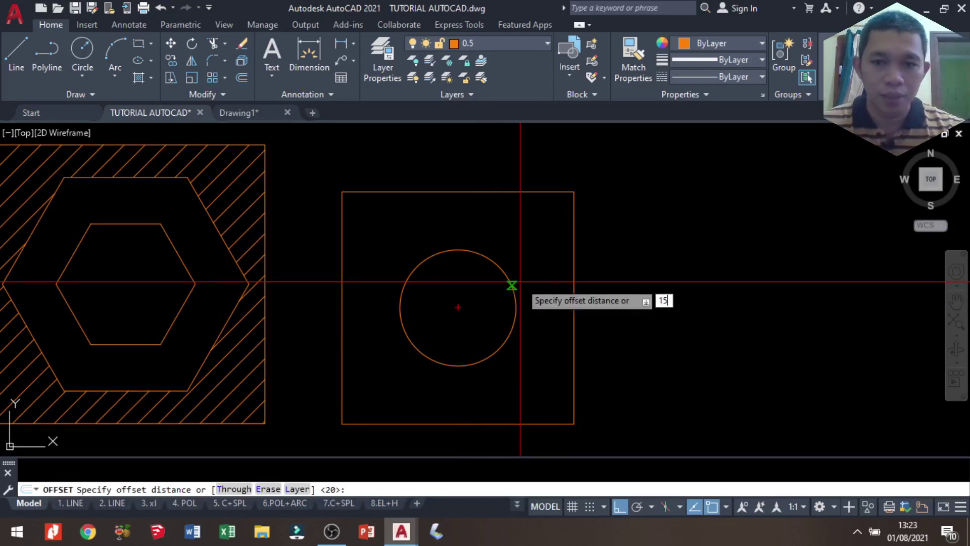
key(Return)
click(513, 287)
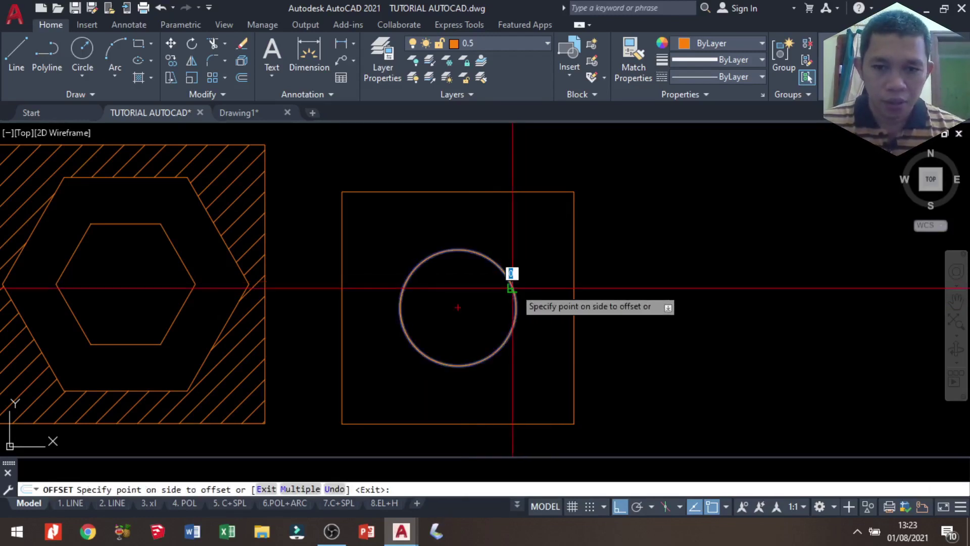
click(531, 267)
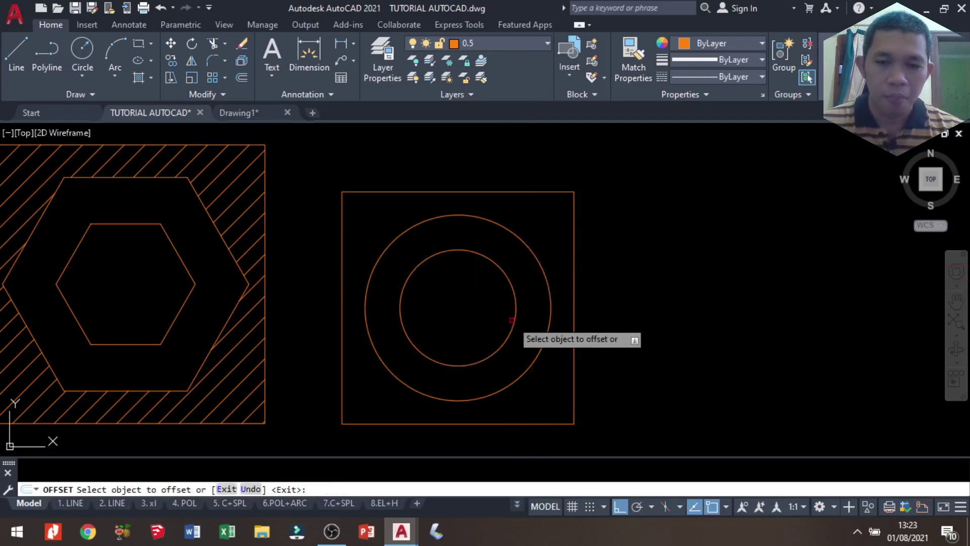
scroll(513, 318, up, 1)
key(Return)
scroll(510, 275, down, 2)
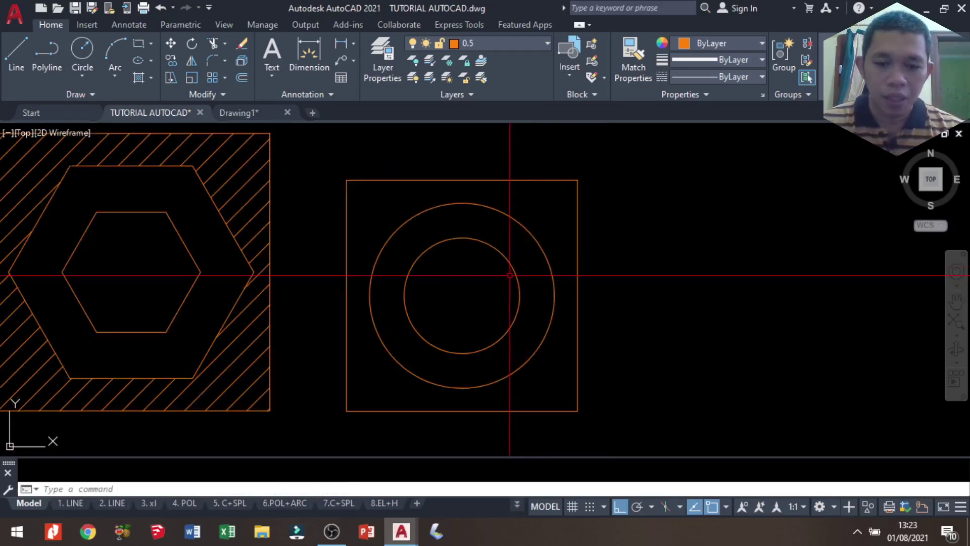
text(h)
key(Return)
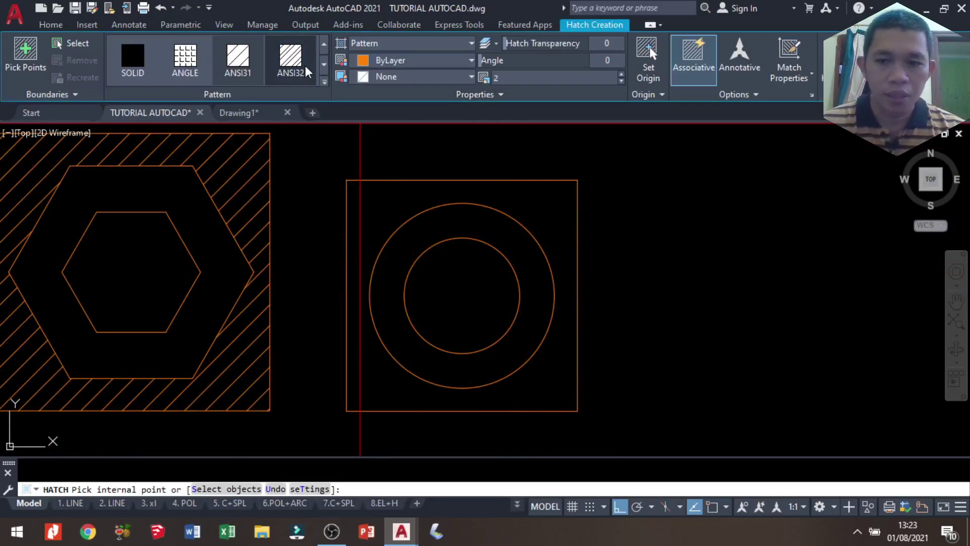
Cross-hatch the area between the square and the outer circle with ANSI37.
click(324, 82)
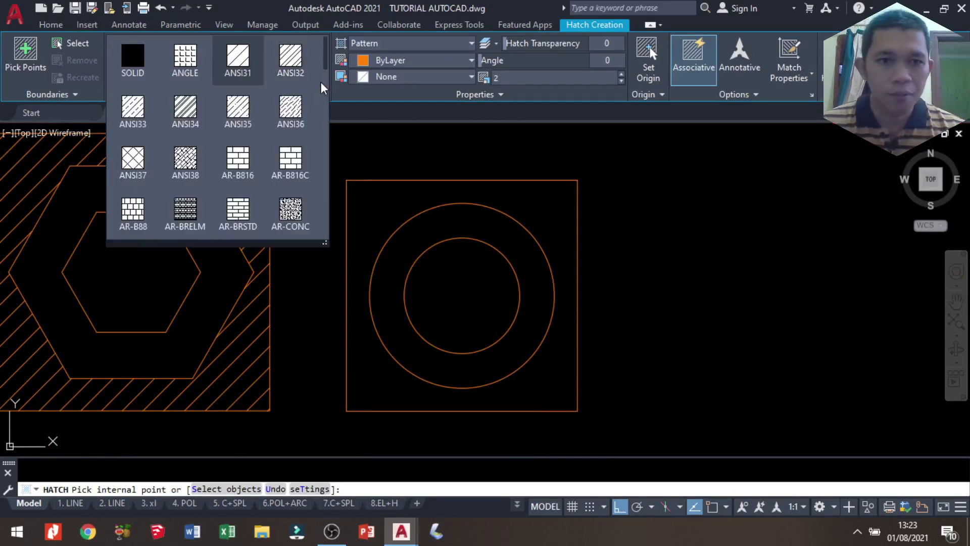
click(133, 159)
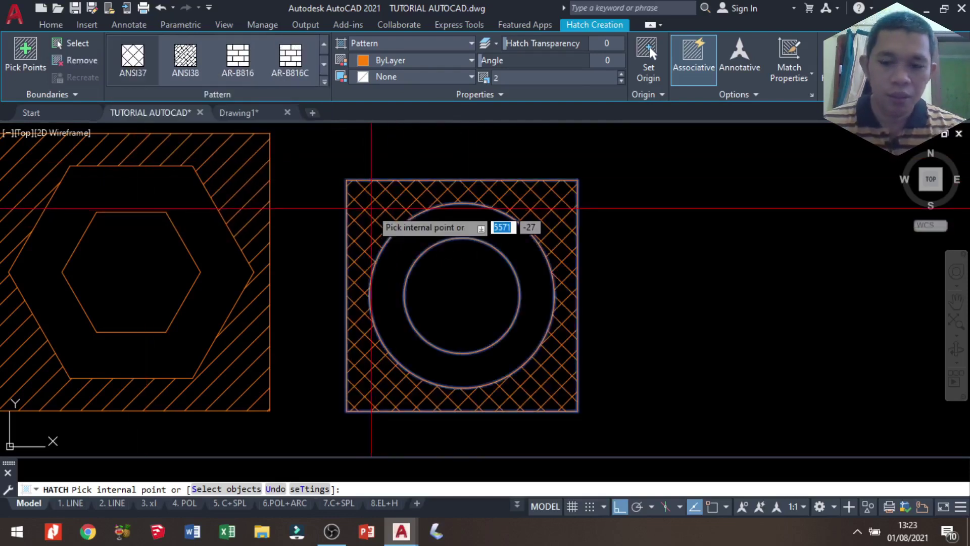
click(370, 209)
key(Return)
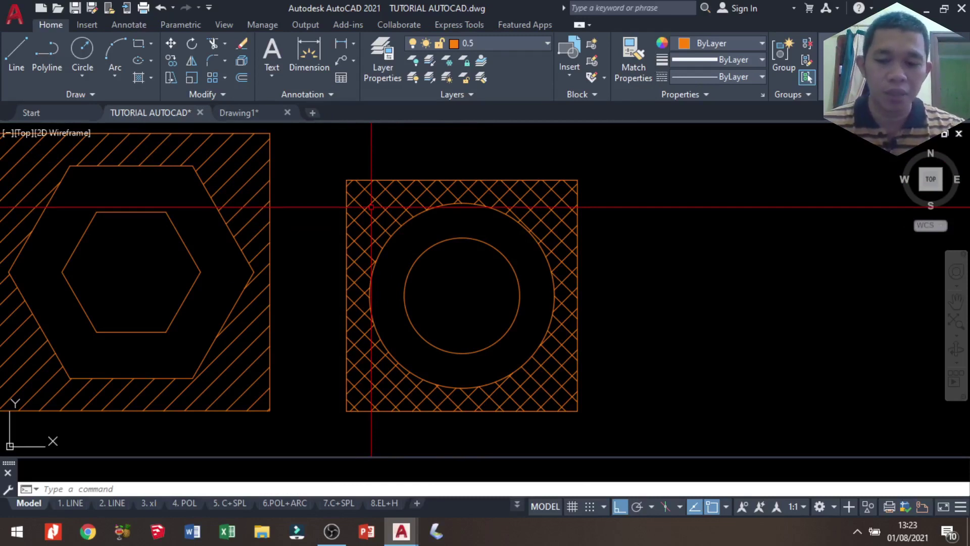
Cross-hatch the inside of the inner circle and view both hatched shapes.
text(h)
key(Return)
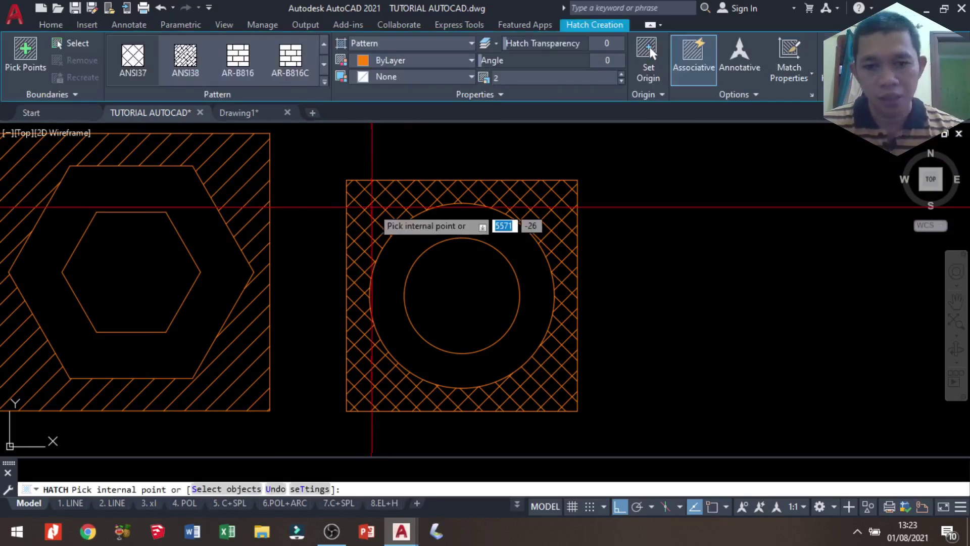
click(444, 279)
key(Return)
scroll(445, 281, down, 2)
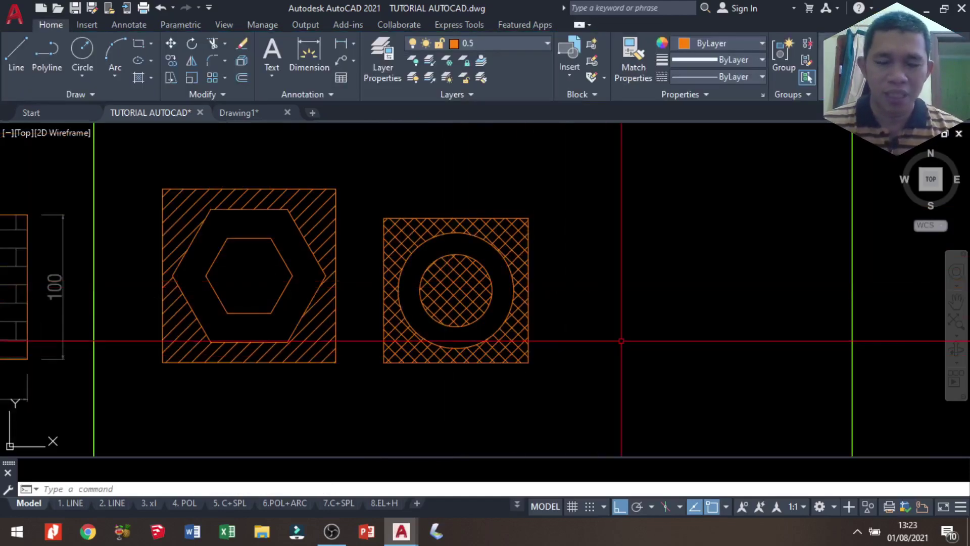
mouse_move(270, 344)
middle_down()
mouse_move(241, 339)
mouse_move(559, 329)
middle_up()
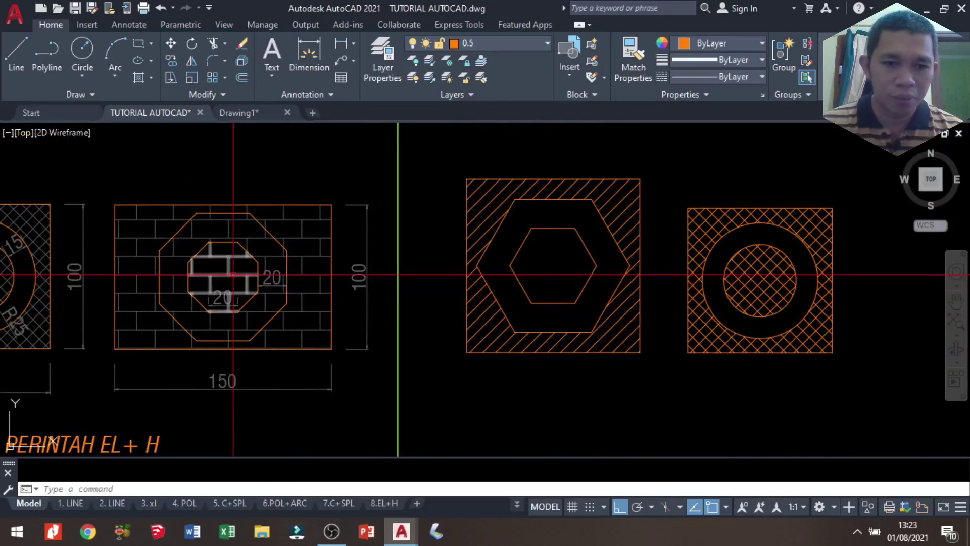
middle_drag(92, 298, 467, 292)
scroll(340, 293, up, 1)
scroll(340, 293, down, 1)
mouse_move(537, 293)
middle_down()
mouse_move(87, 294)
mouse_move(252, 293)
middle_up()
scroll(228, 275, up, 2)
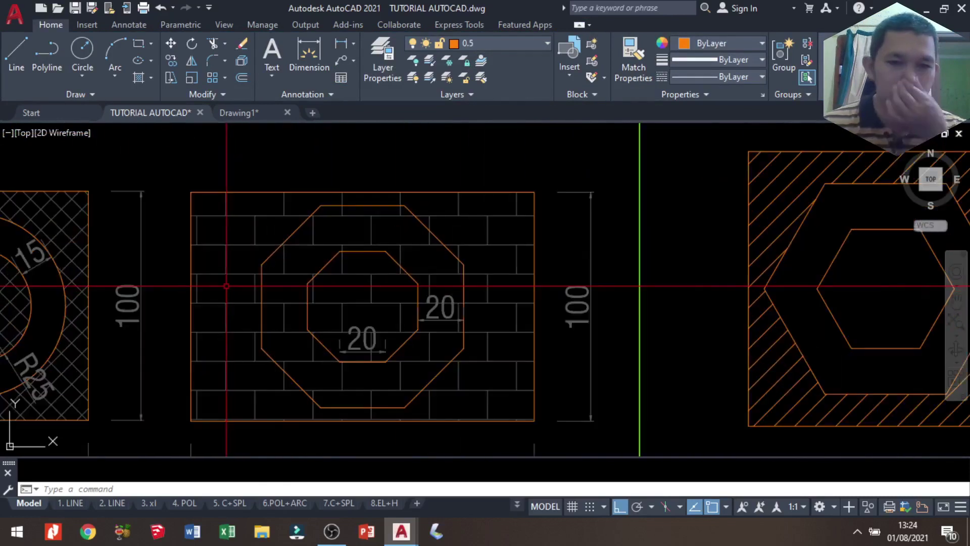
scroll(332, 272, down, 2)
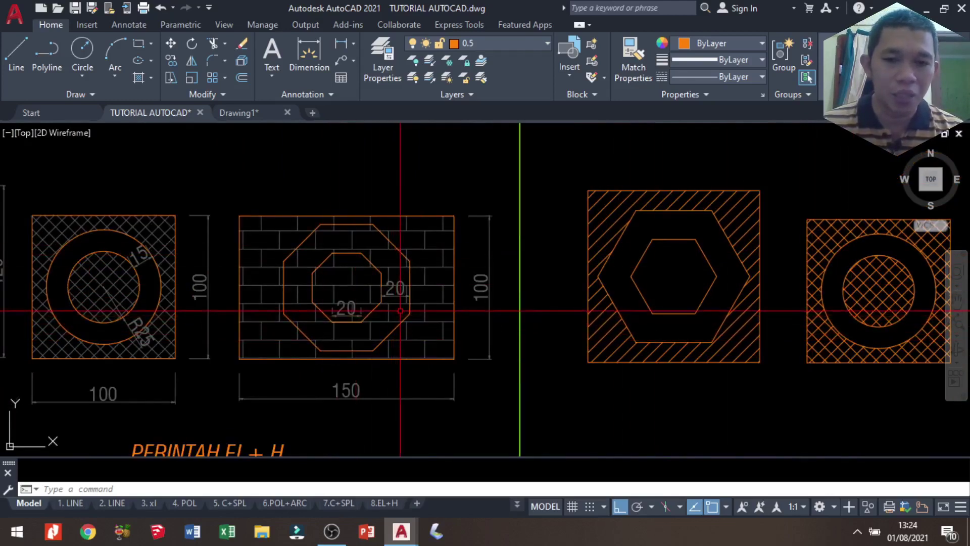
scroll(399, 313, up, 2)
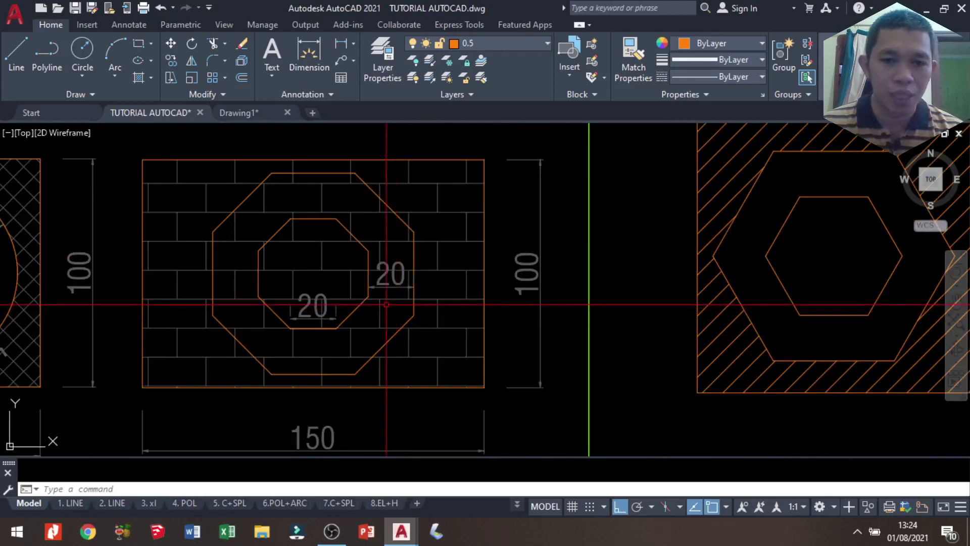
scroll(304, 397, down, 2)
middle_drag(657, 313, 233, 313)
scroll(529, 324, up, 2)
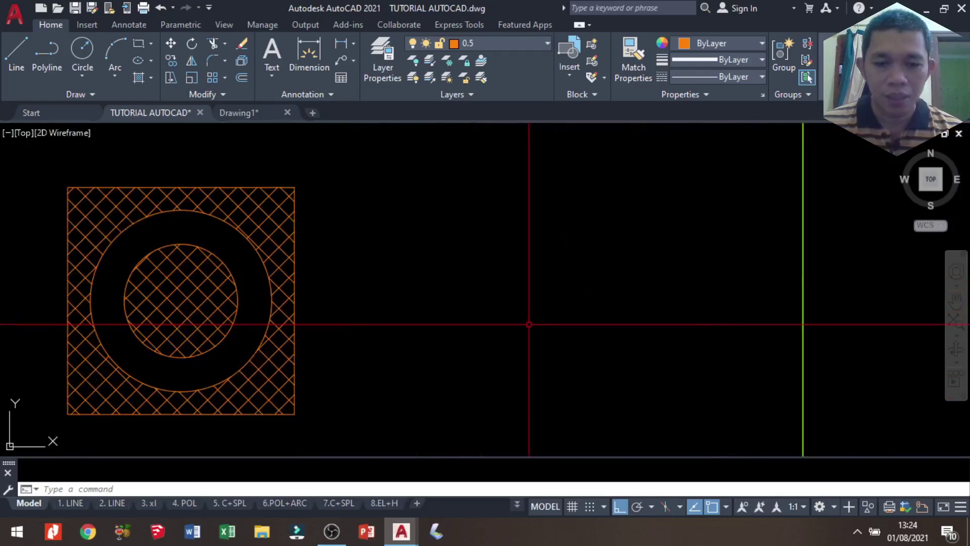
text(c)
key(Return)
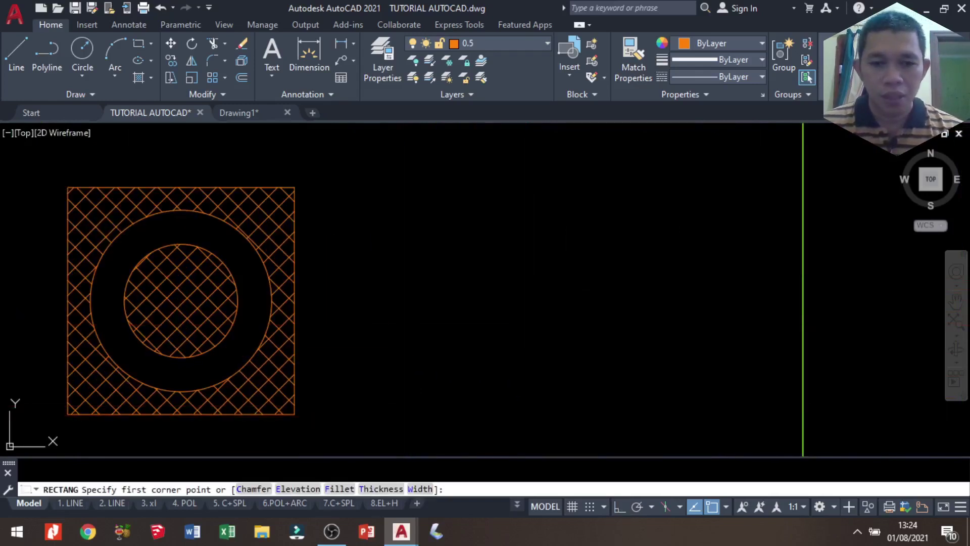
Draw a 150 by 100 rectangle right of the cross-hatched square.
click(400, 415)
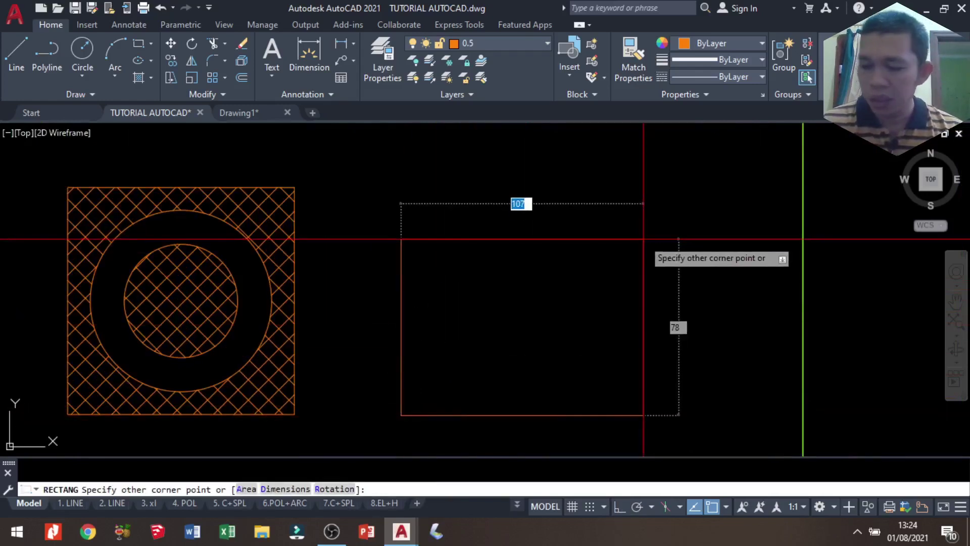
text(0)
key(Tab)
text(100)
key(Return)
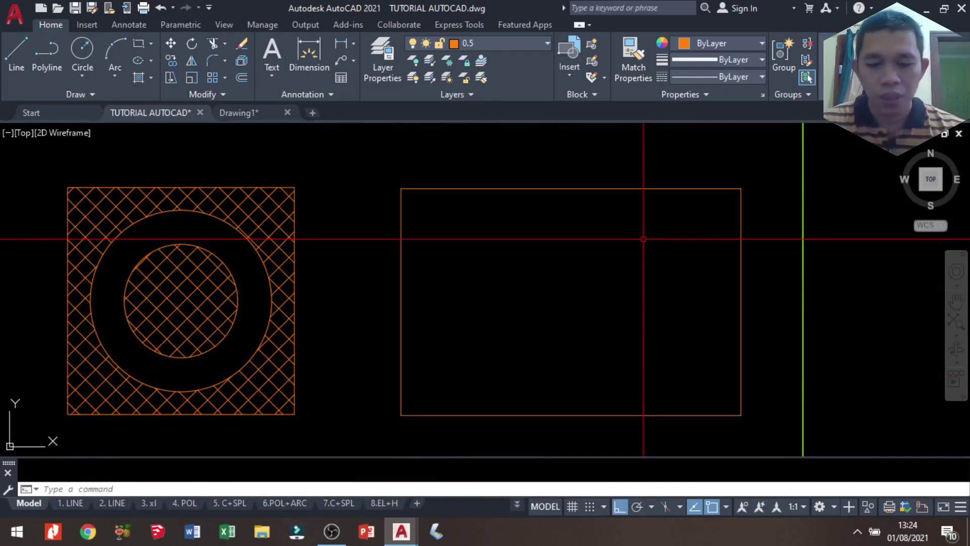
Begin a six-sided polygon, then cancel it.
text(pol)
key(Return)
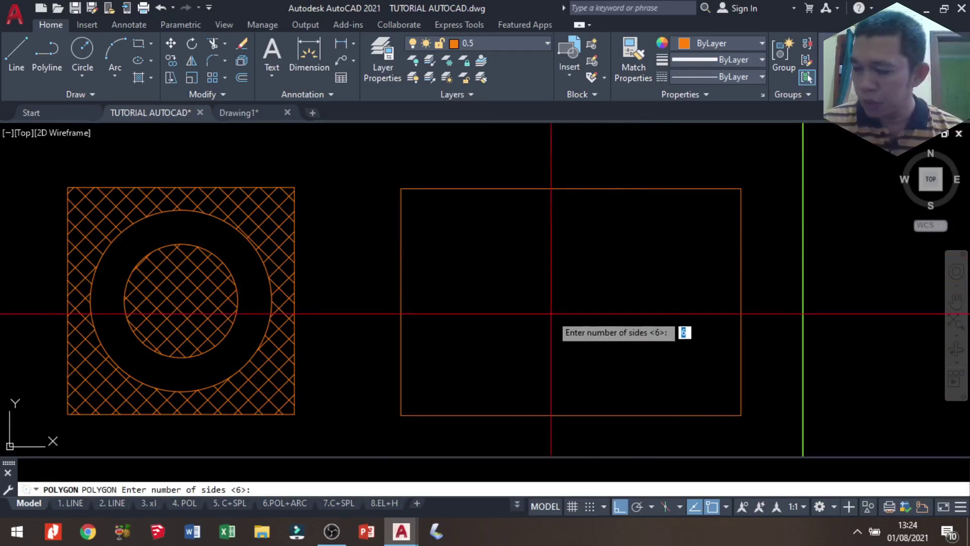
scroll(551, 314, down, 3)
scroll(49, 343, up, 2)
scroll(60, 303, up, 1)
scroll(438, 310, down, 3)
scroll(354, 316, up, 2)
scroll(358, 313, up, 6)
key(Return)
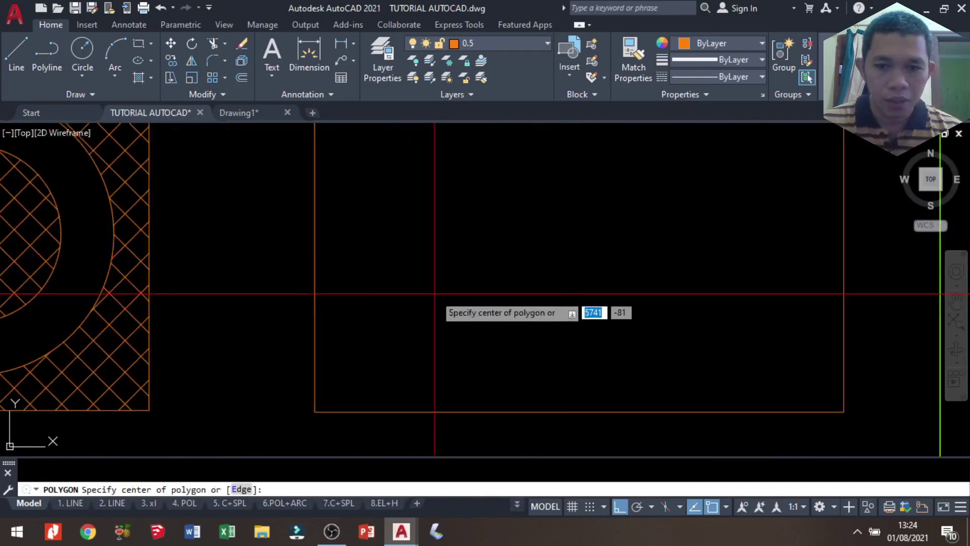
key(Escape)
Draw a hexagon defined by an edge beside the rectangle.
text(pol)
key(Return)
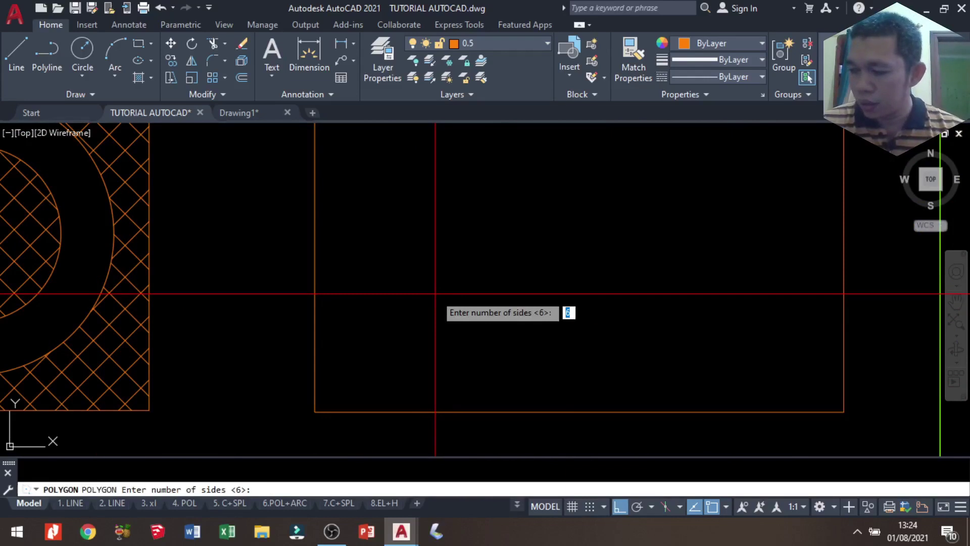
key(Return)
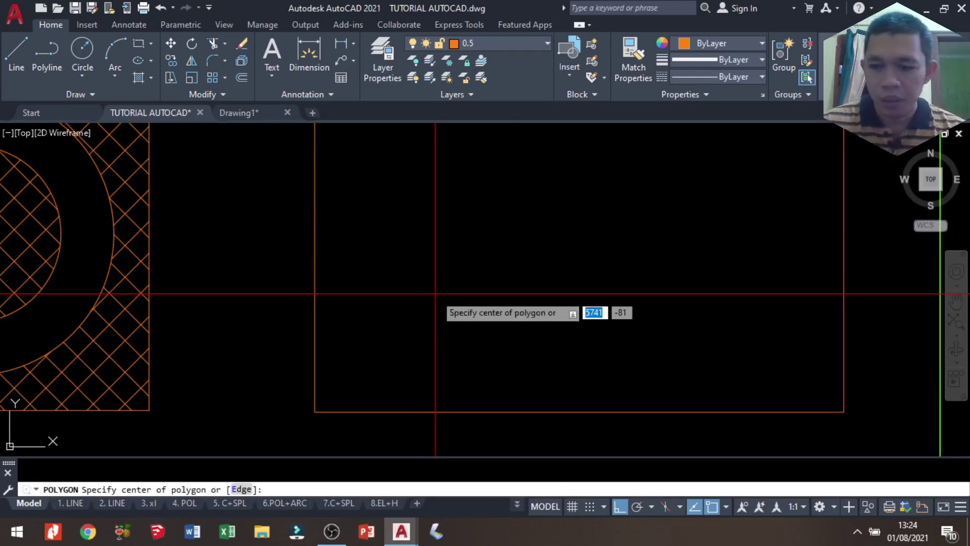
right_click(443, 291)
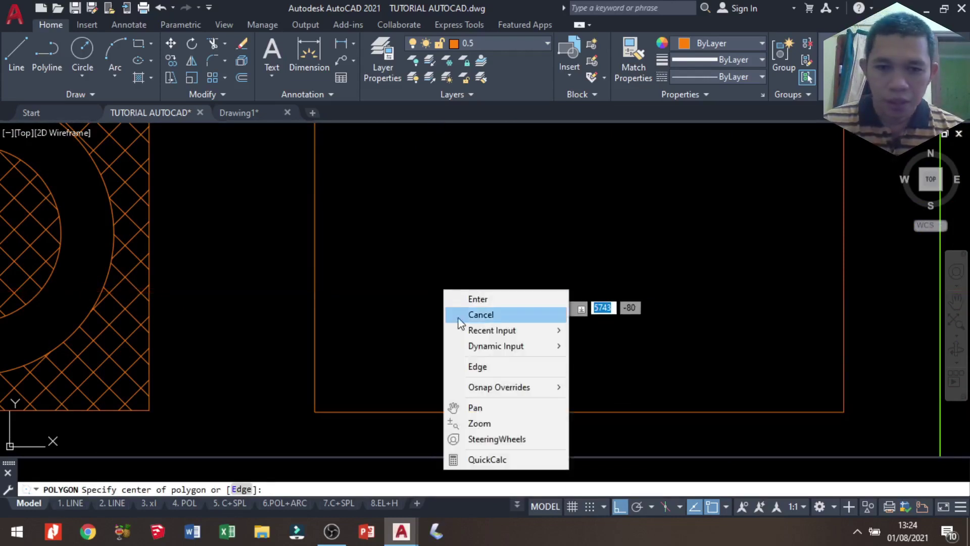
click(469, 368)
click(525, 304)
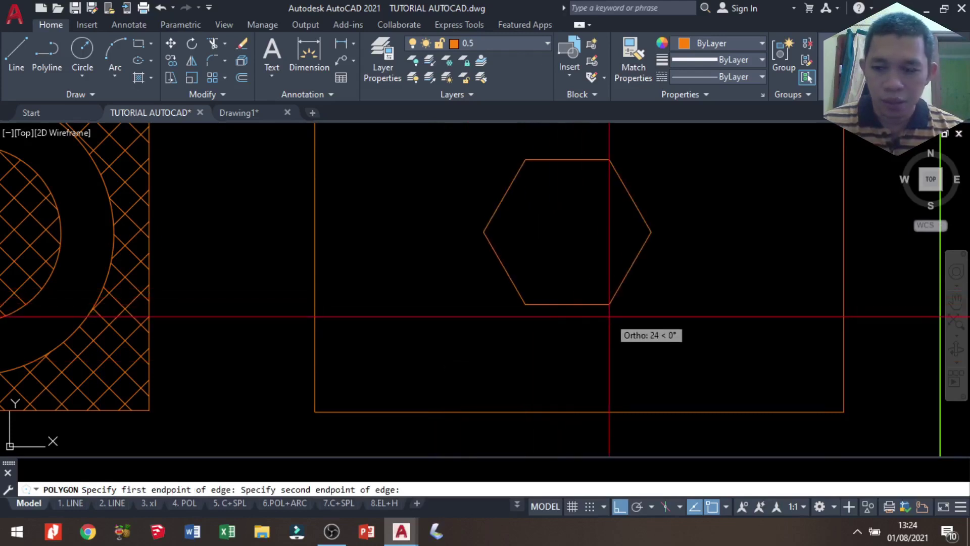
text(3)
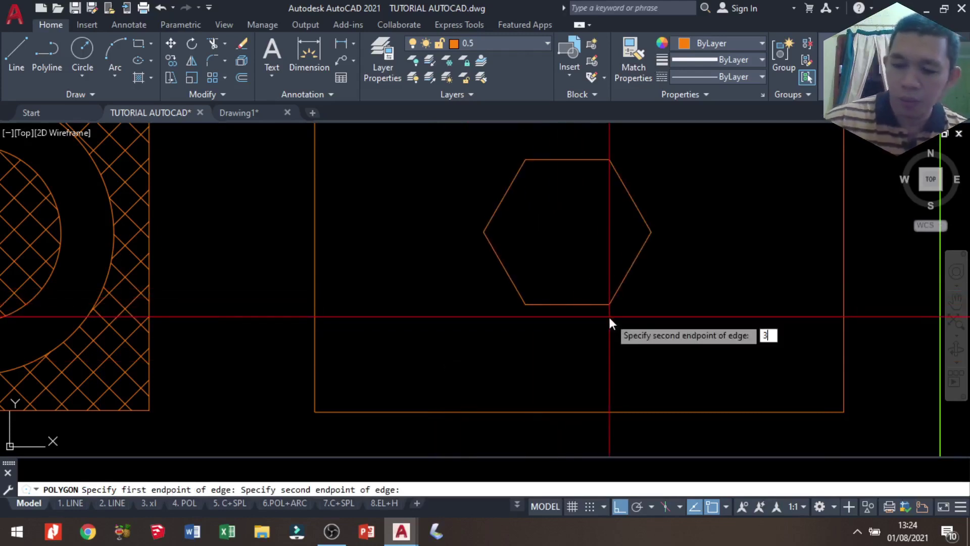
key(Return)
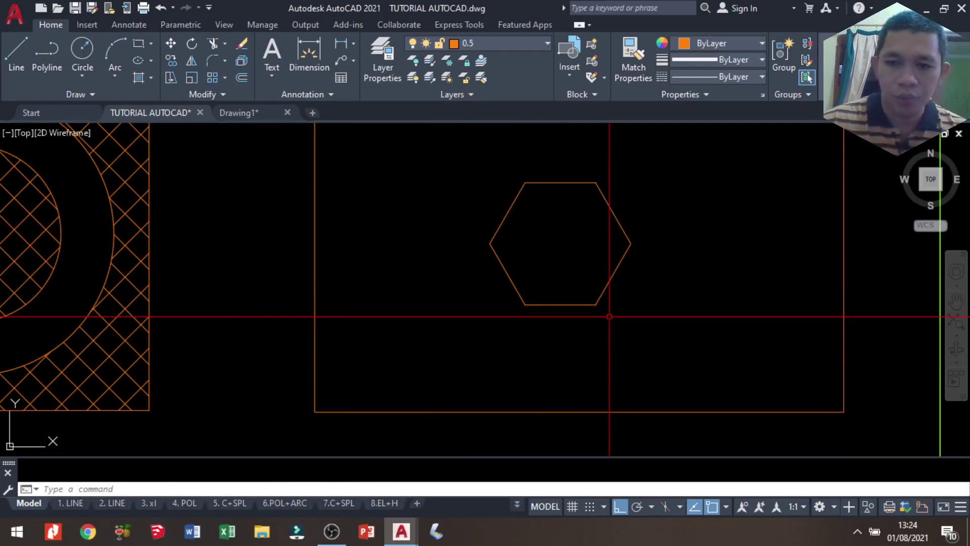
Move the hexagon from its centre to the rectangle's centre.
scroll(506, 333, down, 2)
scroll(532, 337, down, 2)
click(519, 319)
scroll(539, 329, up, 2)
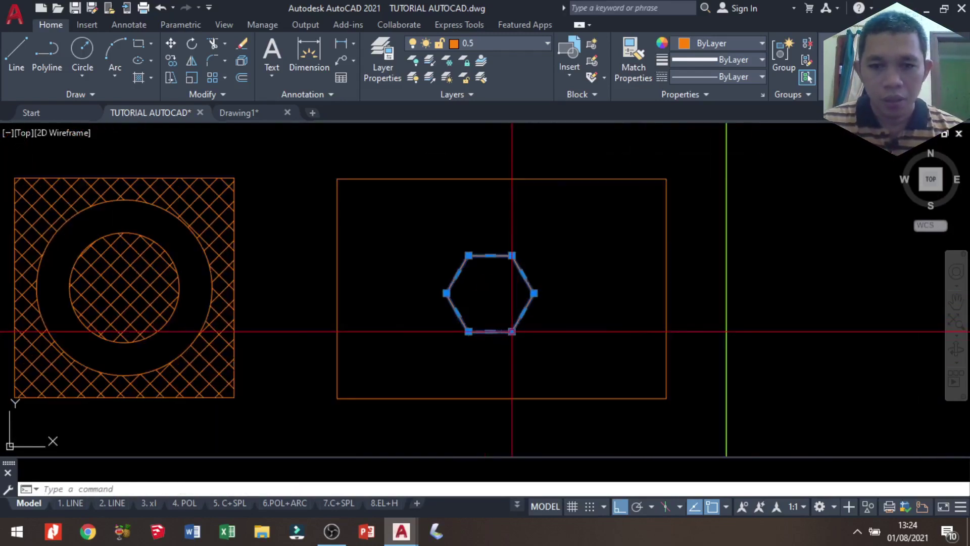
text(M)
key(Return)
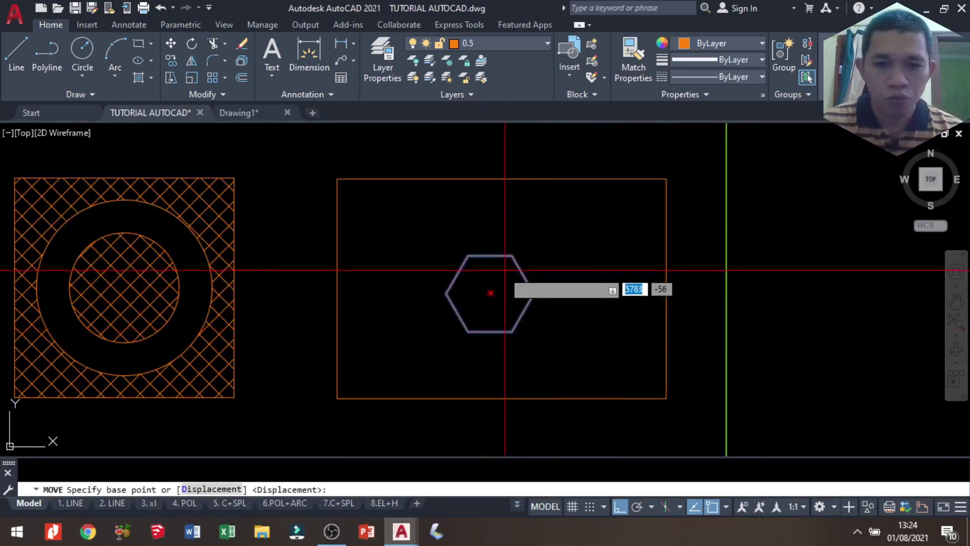
click(490, 293)
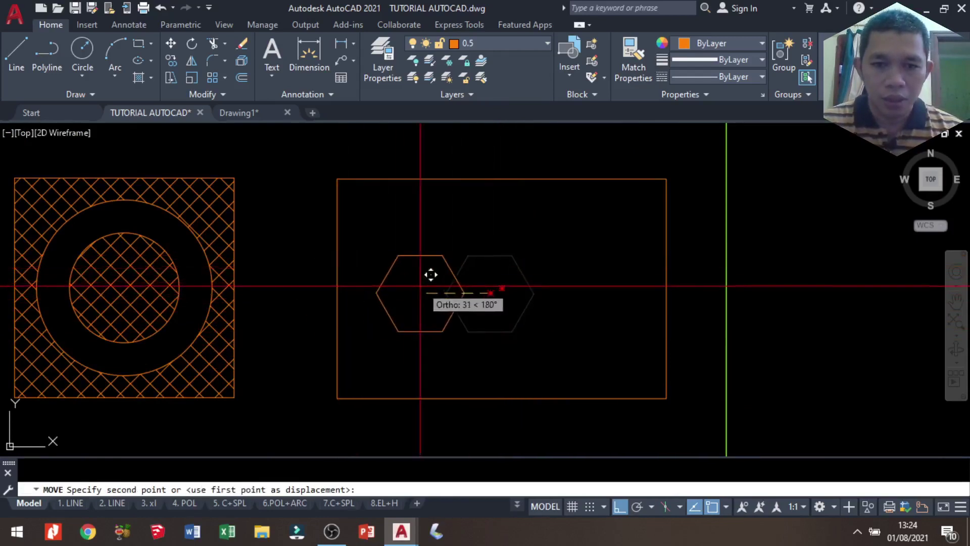
click(502, 288)
text(O)
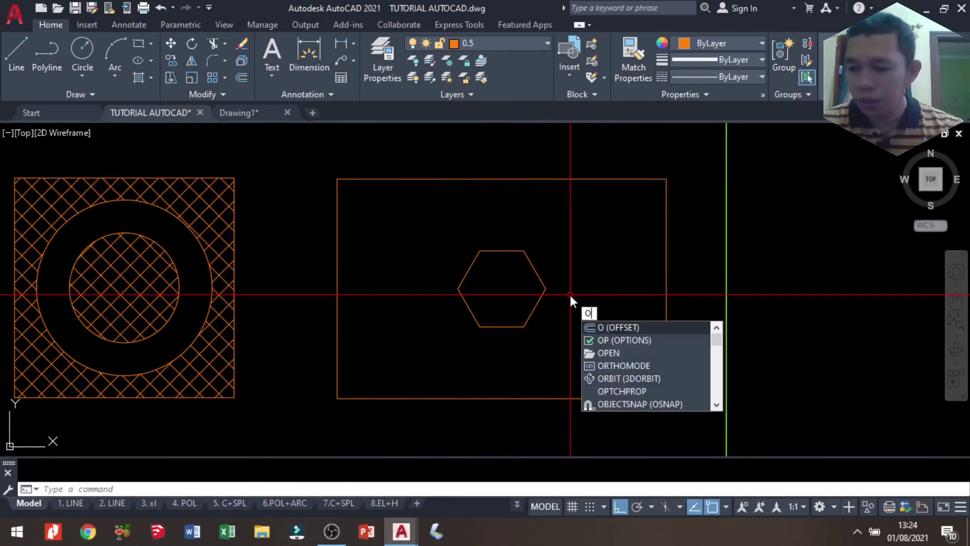
Attempt linear dimensions on the rectangle and a hexagon corner, then cancel.
key(Return)
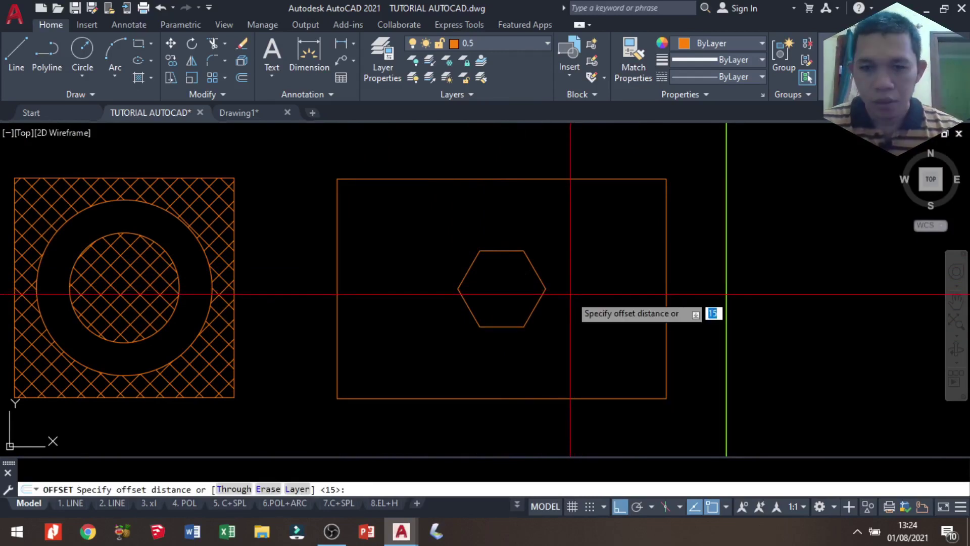
key(Escape)
text(dli)
key(Return)
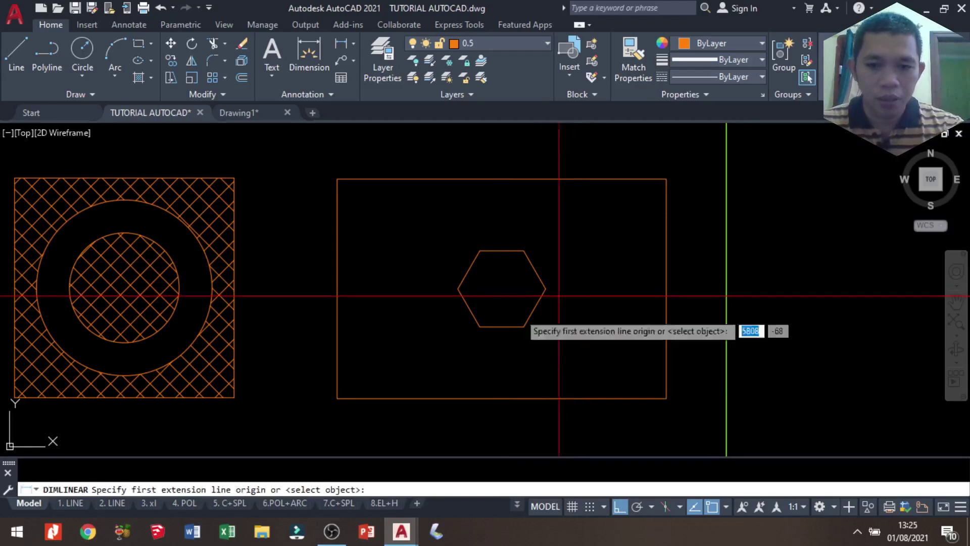
click(337, 397)
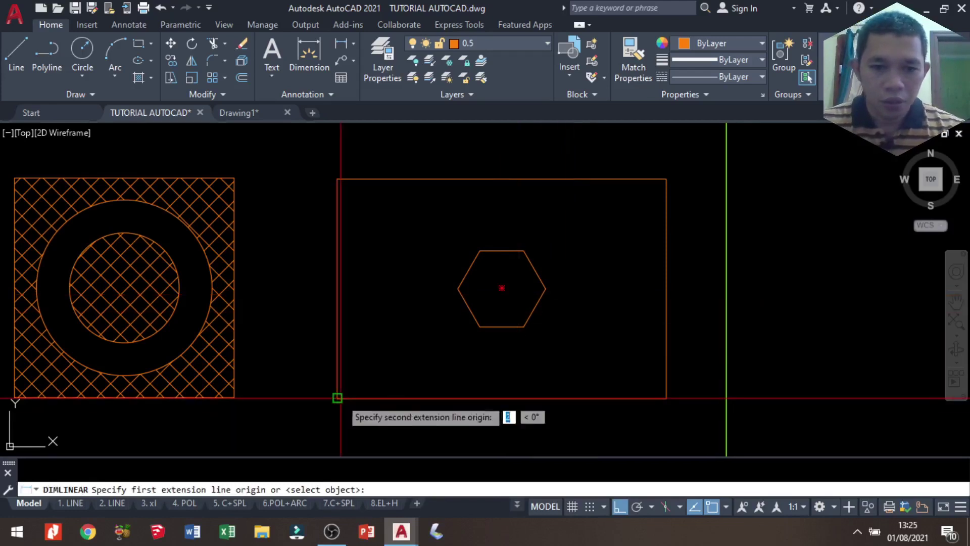
click(666, 397)
key(Escape)
key(Return)
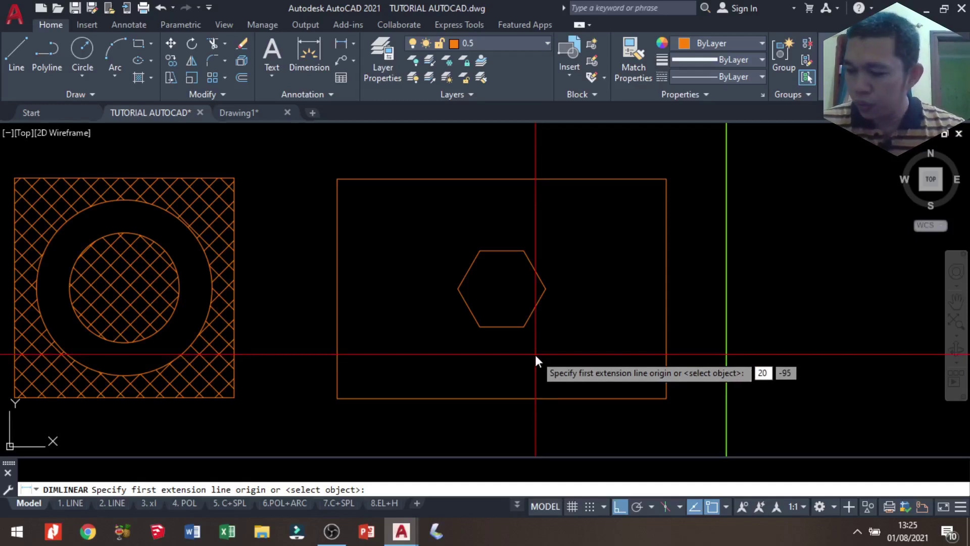
click(625, 384)
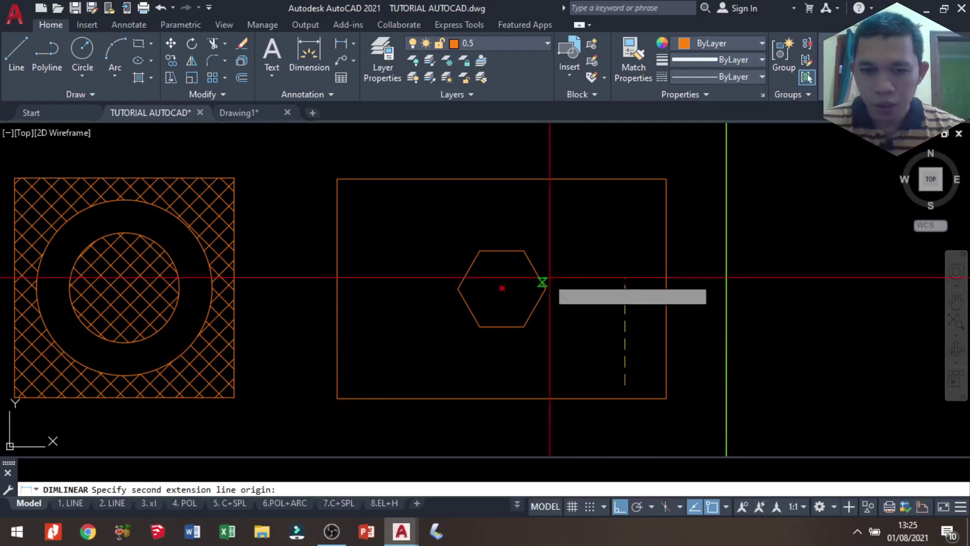
key(Escape)
Offset the small hexagon 20 units outward to form the larger hexagon.
text(o)
key(Return)
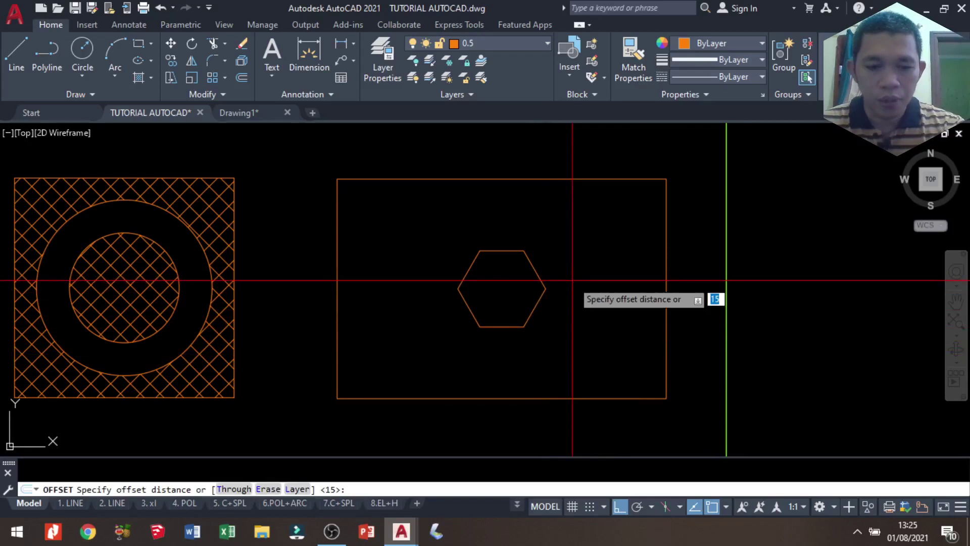
key(Return)
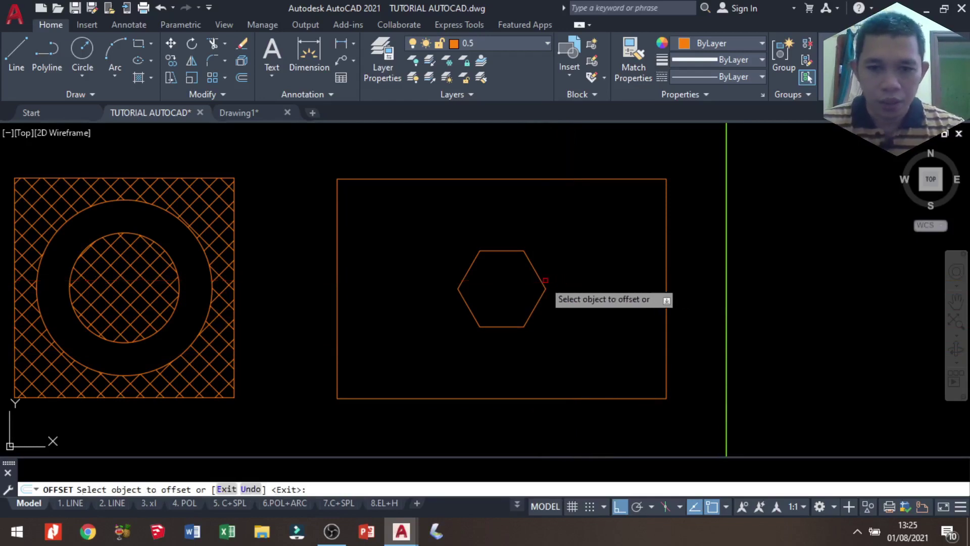
click(546, 280)
click(599, 236)
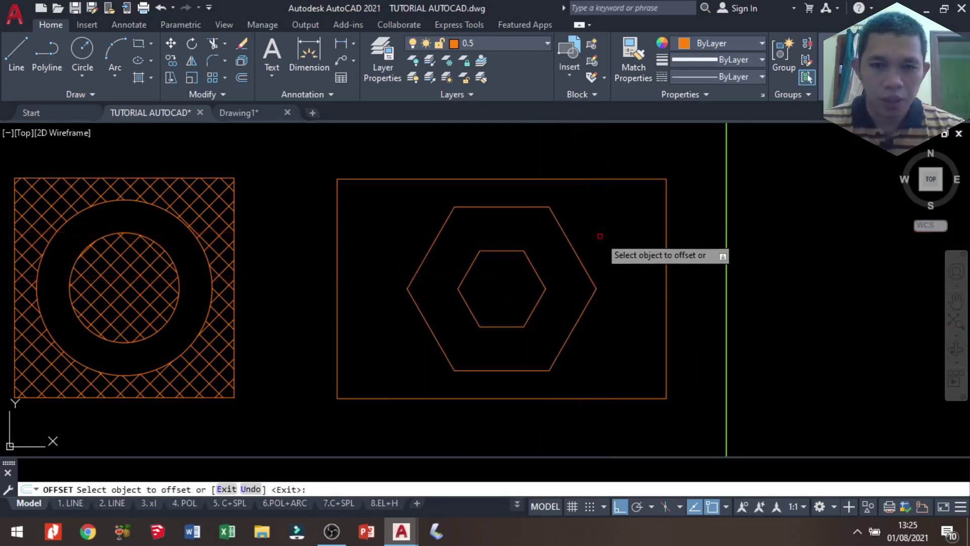
key(Return)
scroll(548, 269, up, 2)
scroll(548, 269, down, 2)
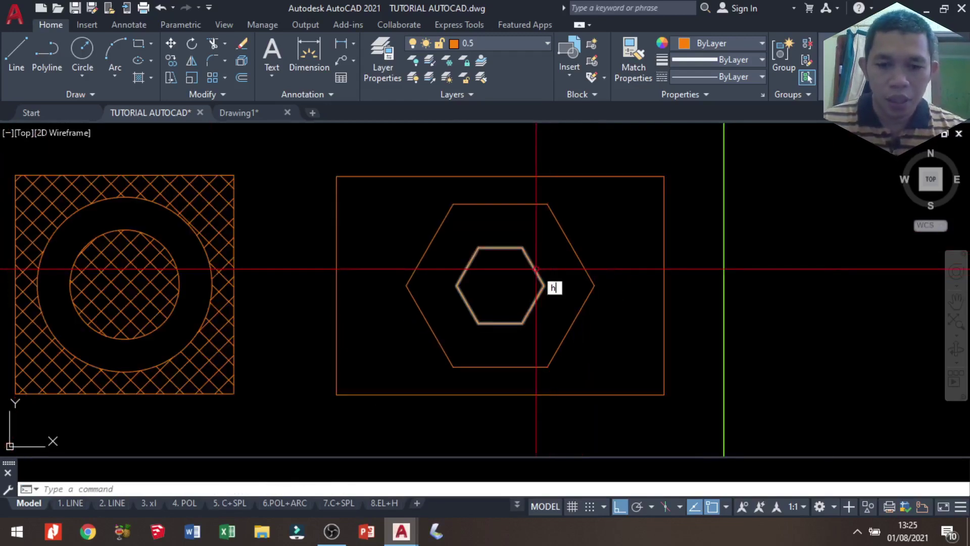
Zoom out and select the reference exercise's brick hatch to inspect it.
key(Return)
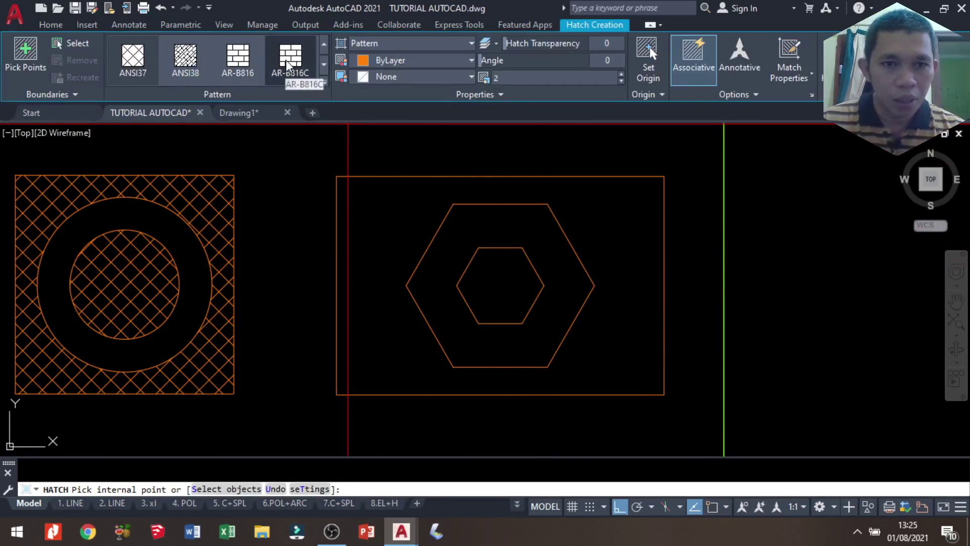
scroll(366, 192, down, 8)
key(Return)
scroll(393, 283, up, 5)
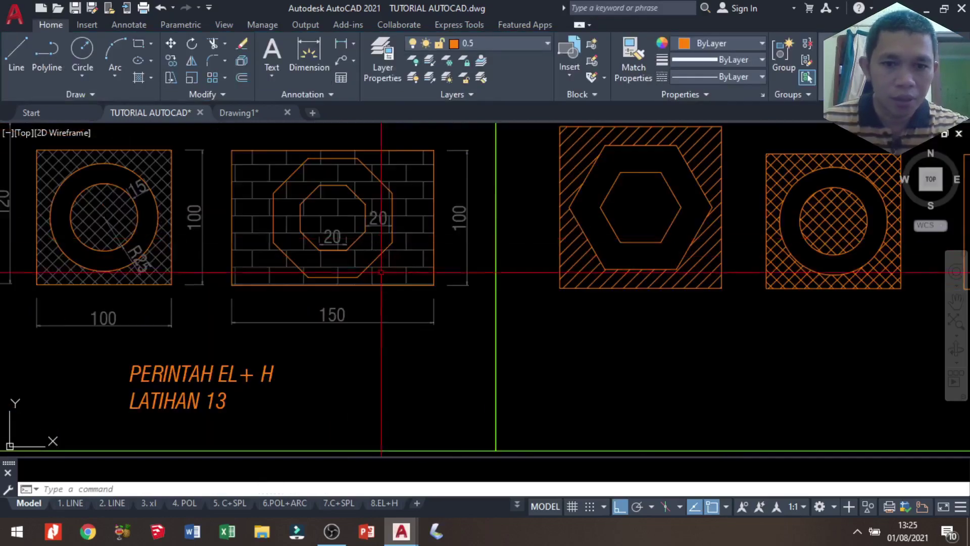
click(409, 216)
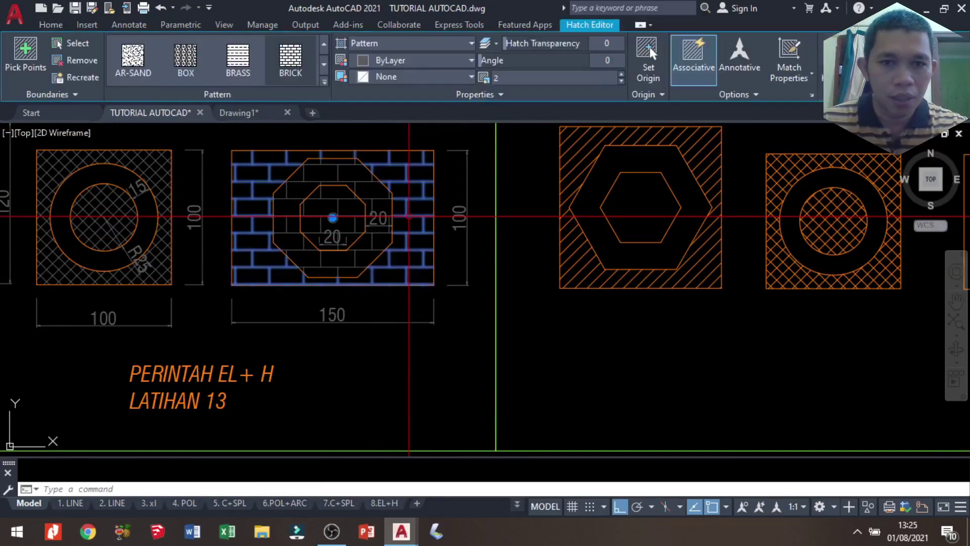
key(Escape)
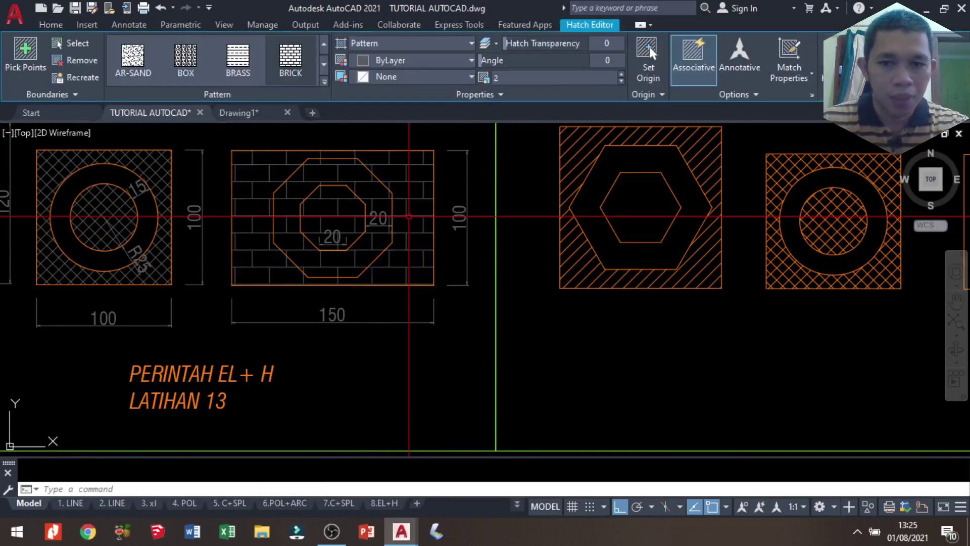
Pan back to the nested-hexagon rectangle and start HATCH again.
scroll(556, 227, down, 2)
middle_drag(657, 227, 404, 228)
scroll(540, 223, up, 2)
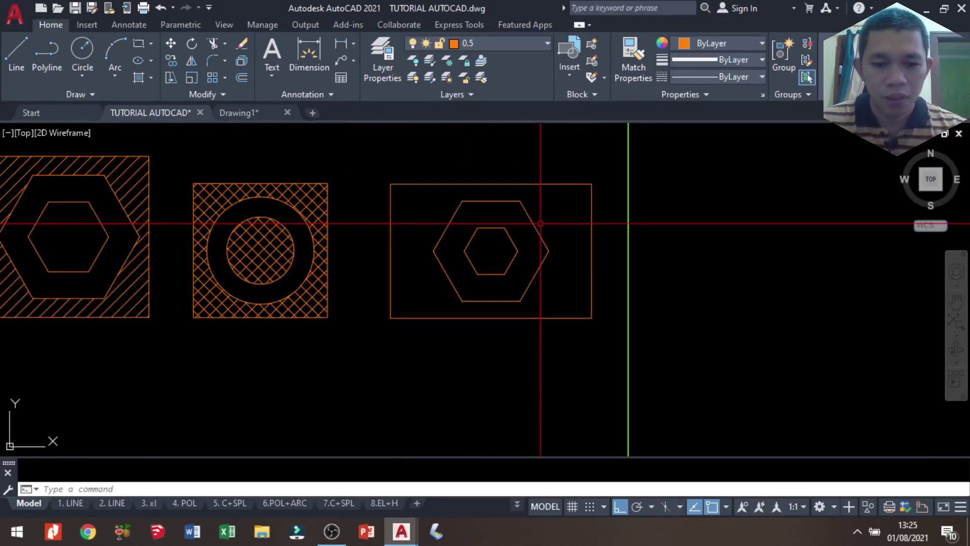
text(h)
key(Return)
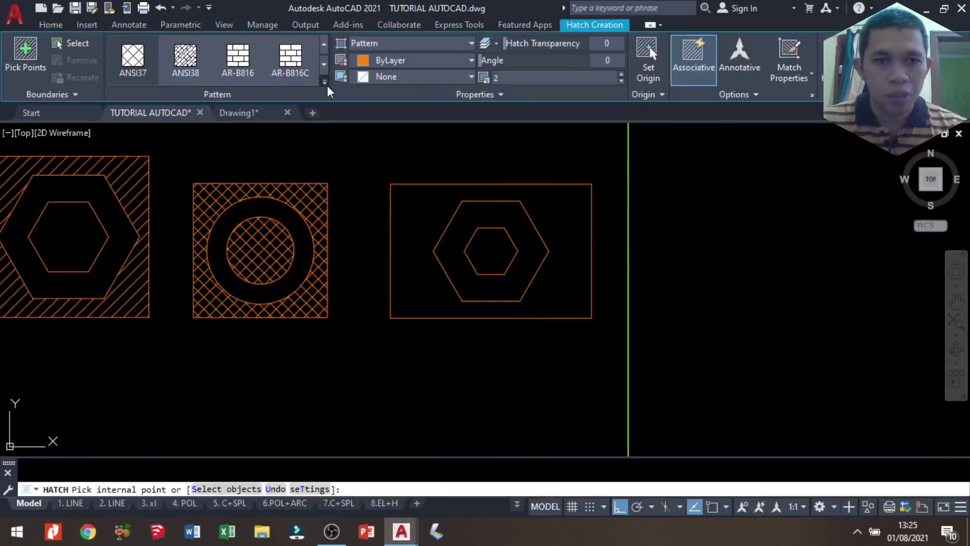
Choose the BRICK pattern and fill the rectangle around the hexagons.
click(325, 82)
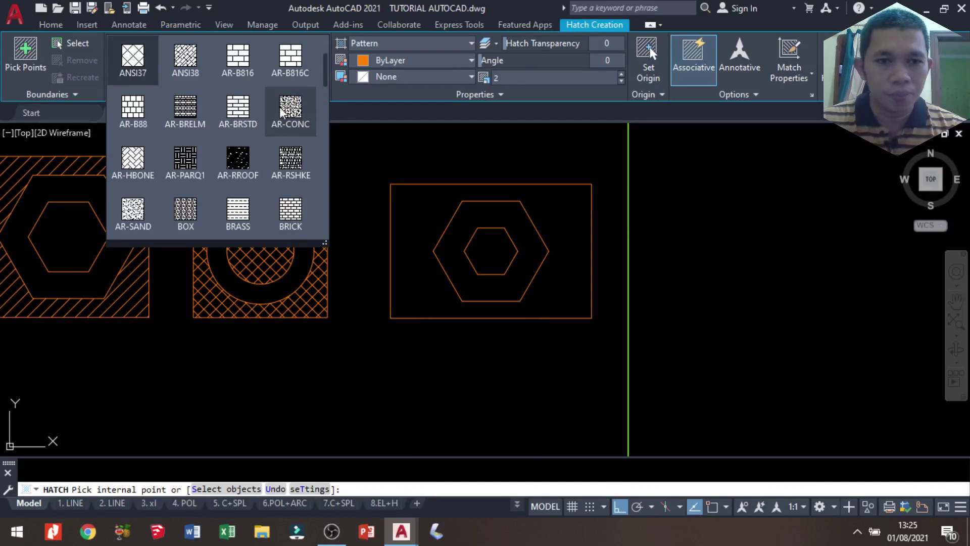
scroll(242, 186, down, 1)
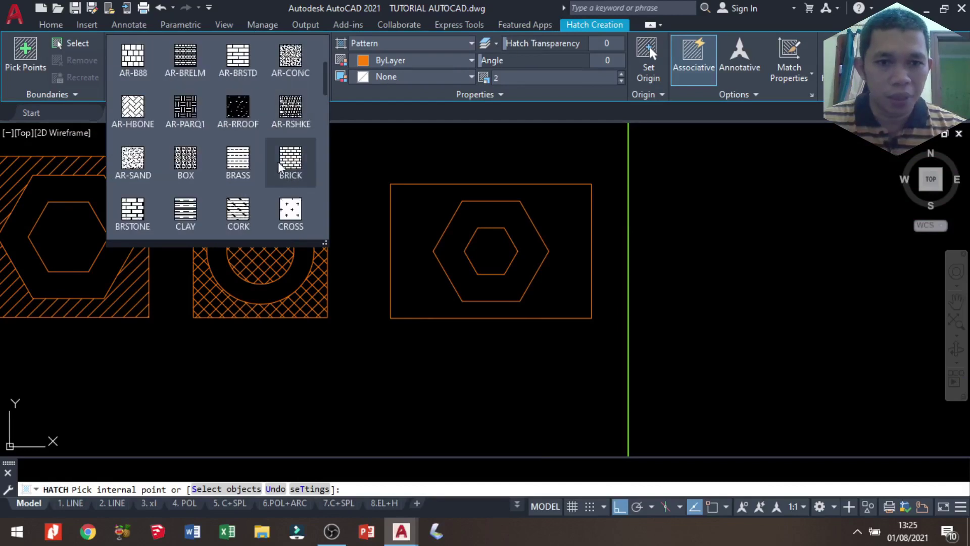
click(290, 167)
scroll(525, 302, up, 2)
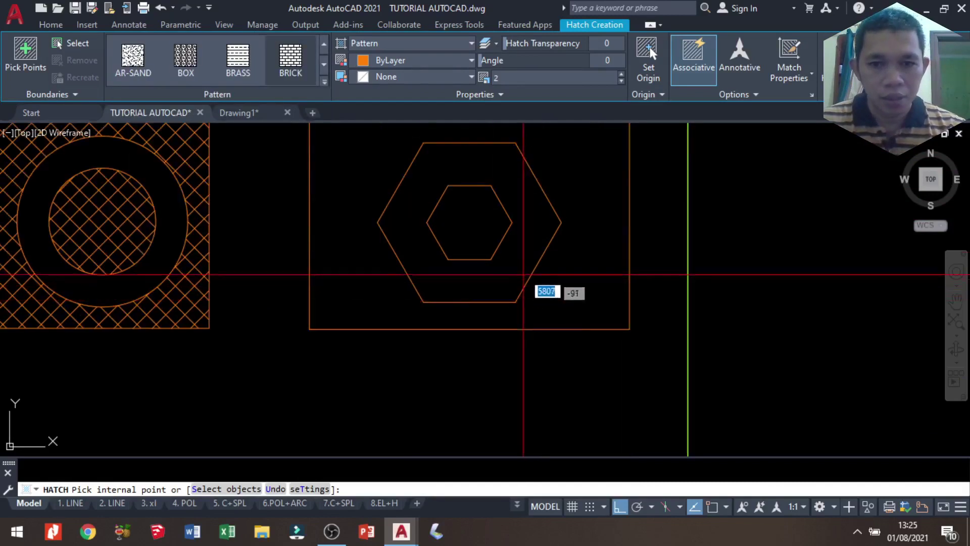
click(579, 180)
middle_drag(579, 180, 566, 249)
click(509, 276)
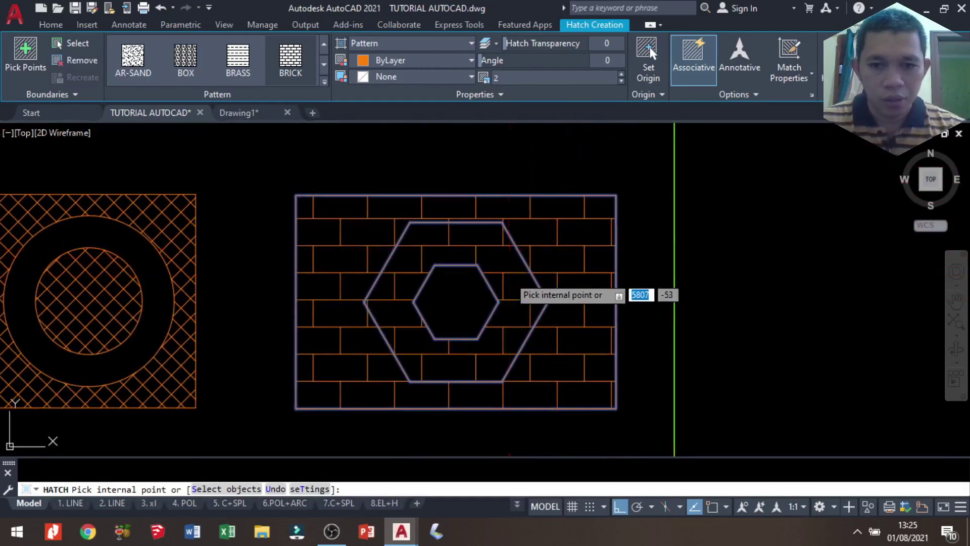
key(Return)
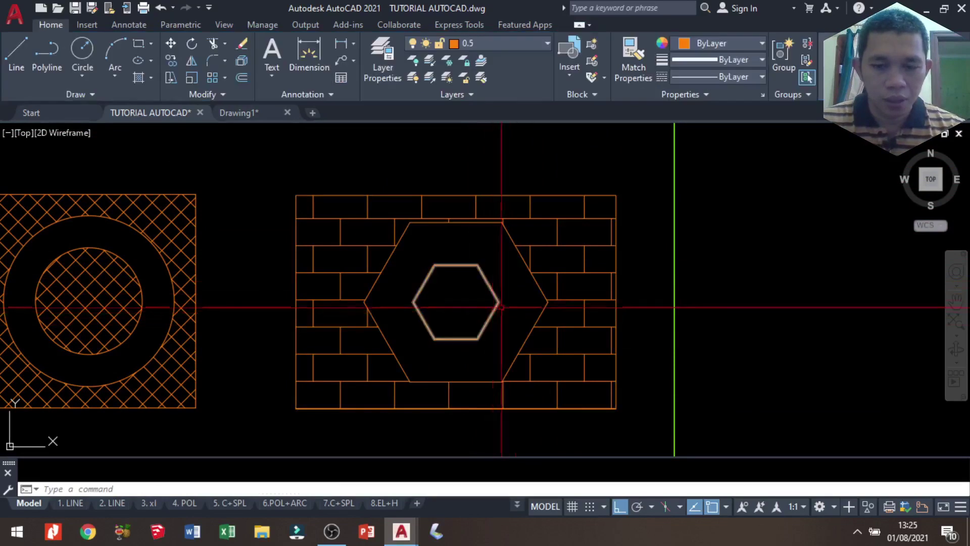
Brick-hatch the ring between the hexagons and the inner hexagon.
key(Return)
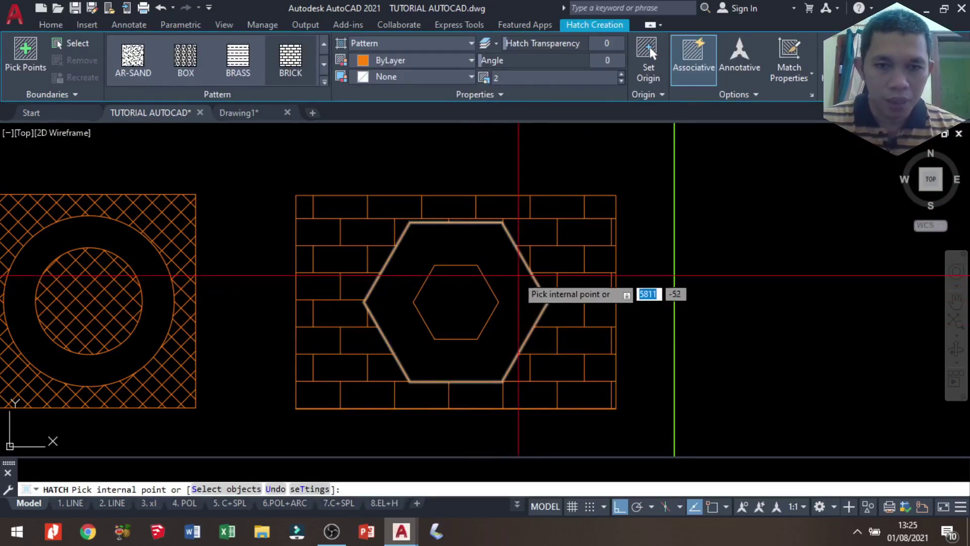
click(518, 275)
key(Return)
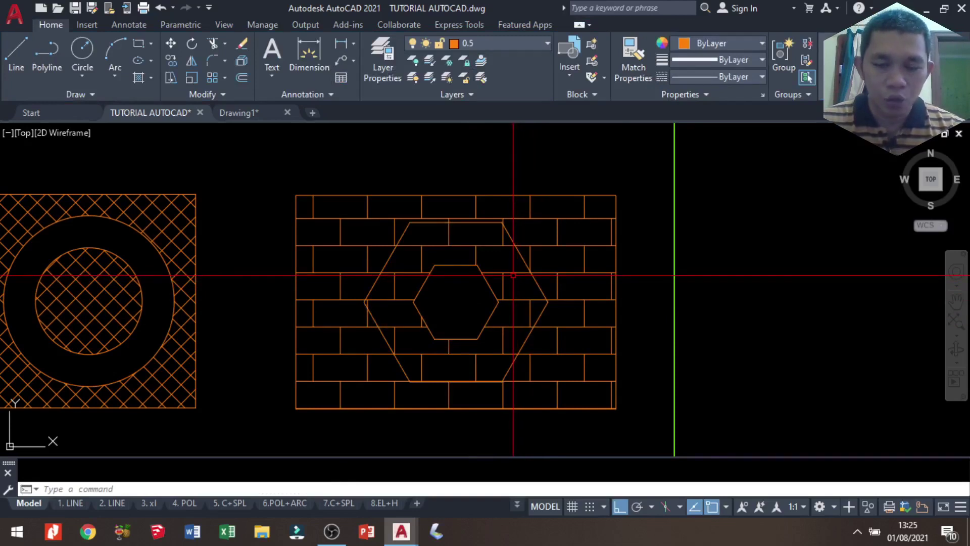
key(Return)
click(455, 314)
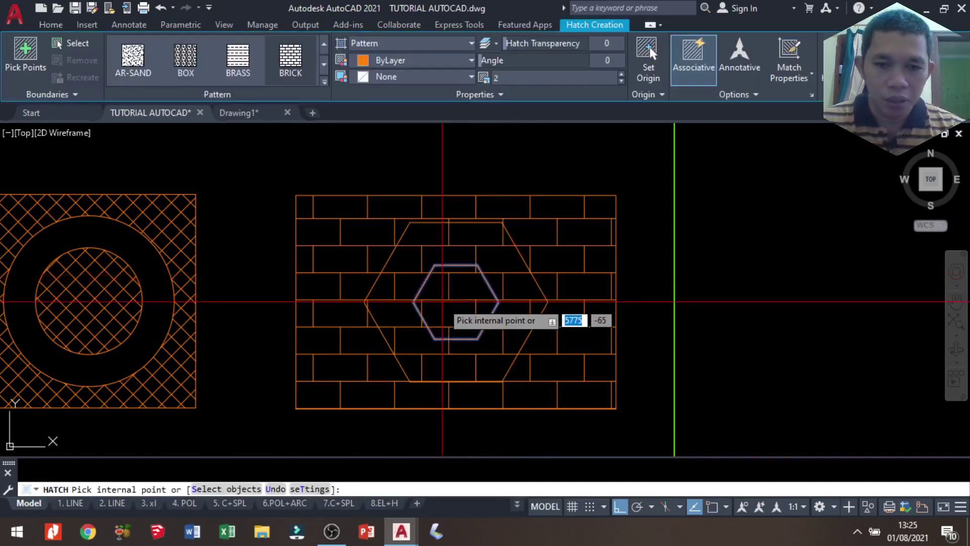
key(Return)
scroll(614, 342, down, 2)
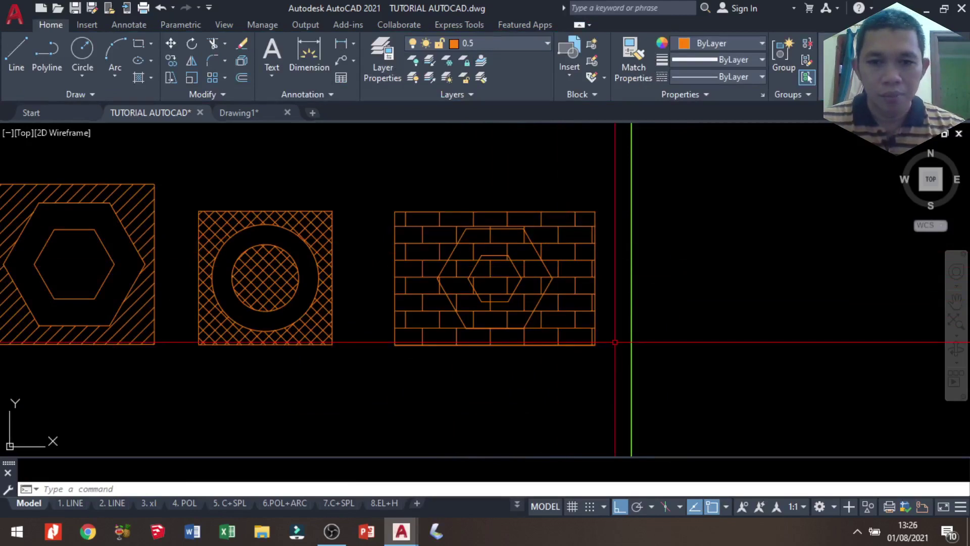
Put the new brick hatch on the ARSIR layer.
click(570, 252)
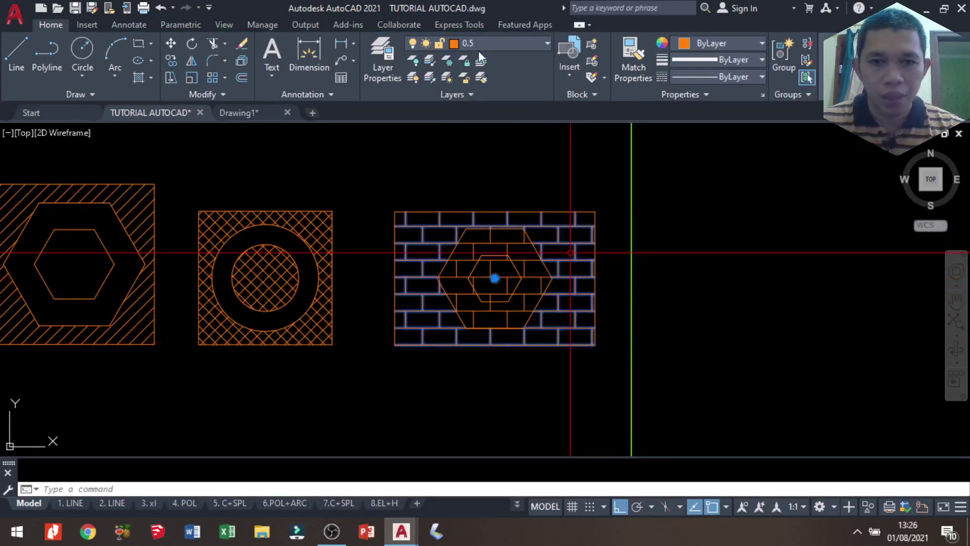
click(43, 27)
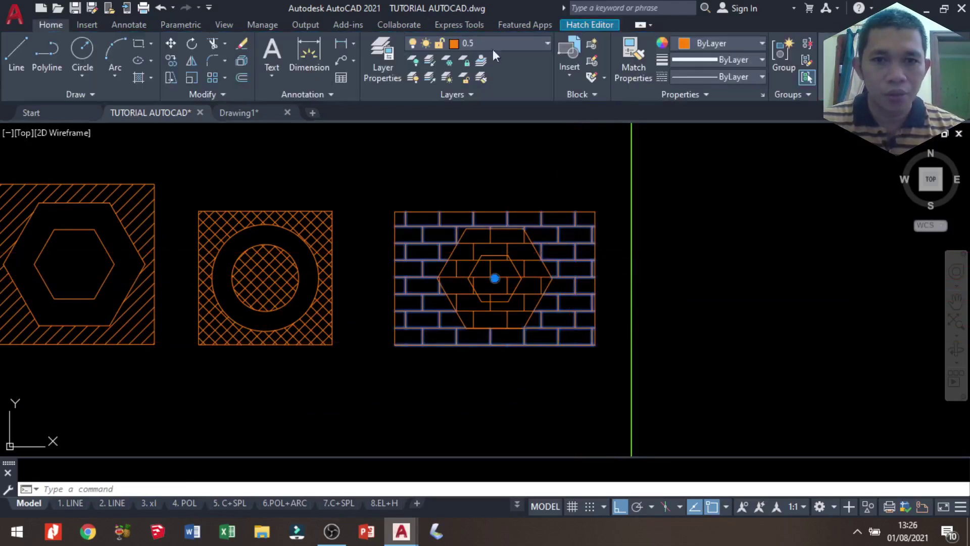
click(505, 51)
click(480, 146)
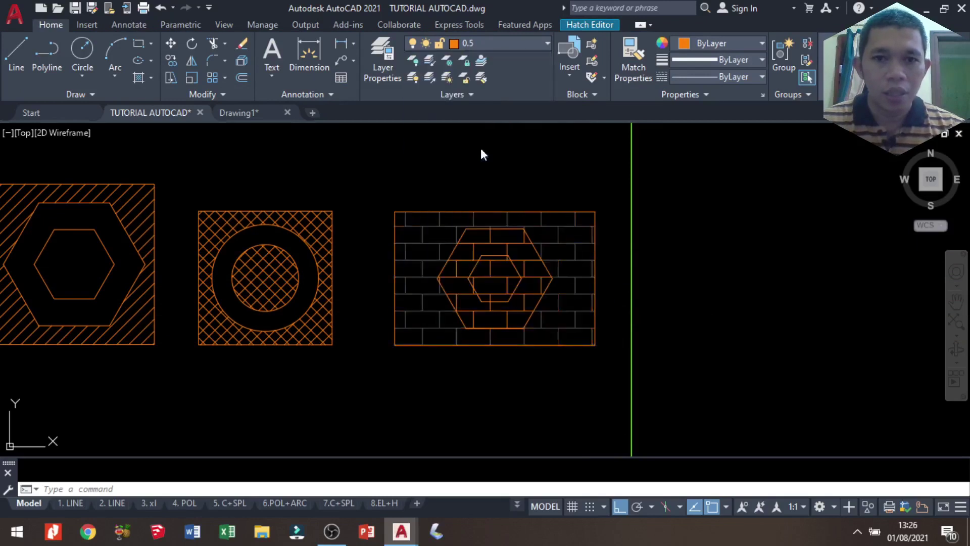
scroll(606, 303, down, 2)
scroll(565, 285, up, 4)
Use MA (Match Properties) on the brick hatch, then zoom out to review the sheet.
text(ma)
key(Return)
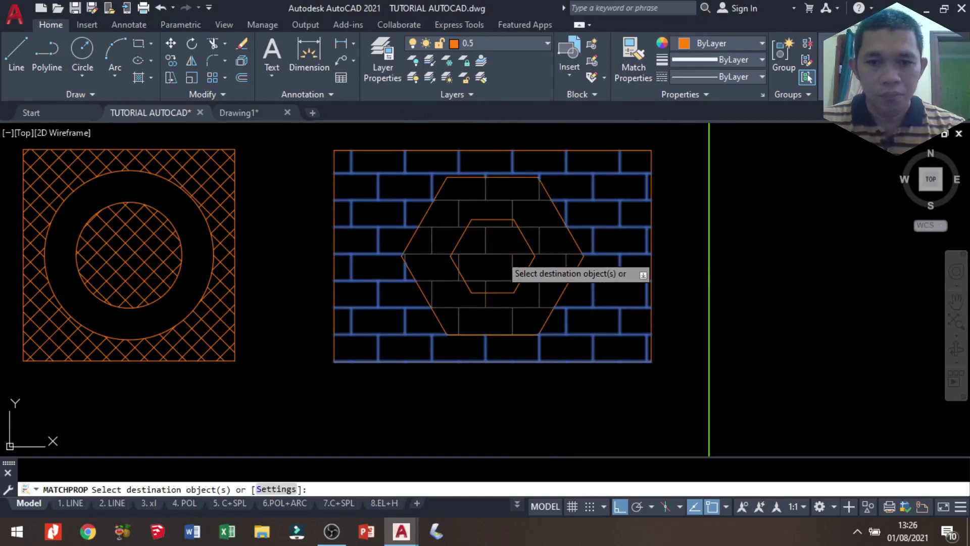
click(501, 255)
key(Return)
scroll(505, 247, down, 5)
scroll(406, 281, down, 2)
scroll(347, 283, down, 2)
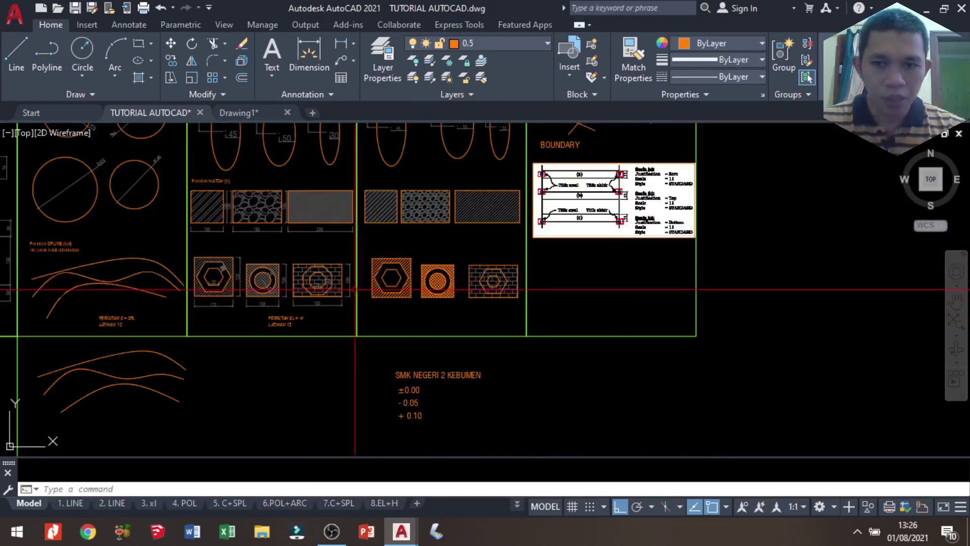
scroll(406, 292, up, 2)
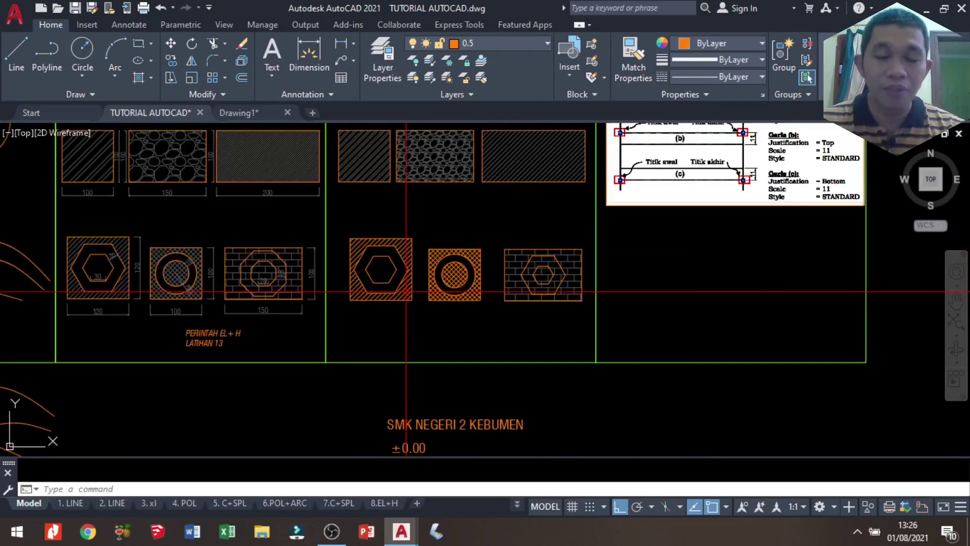